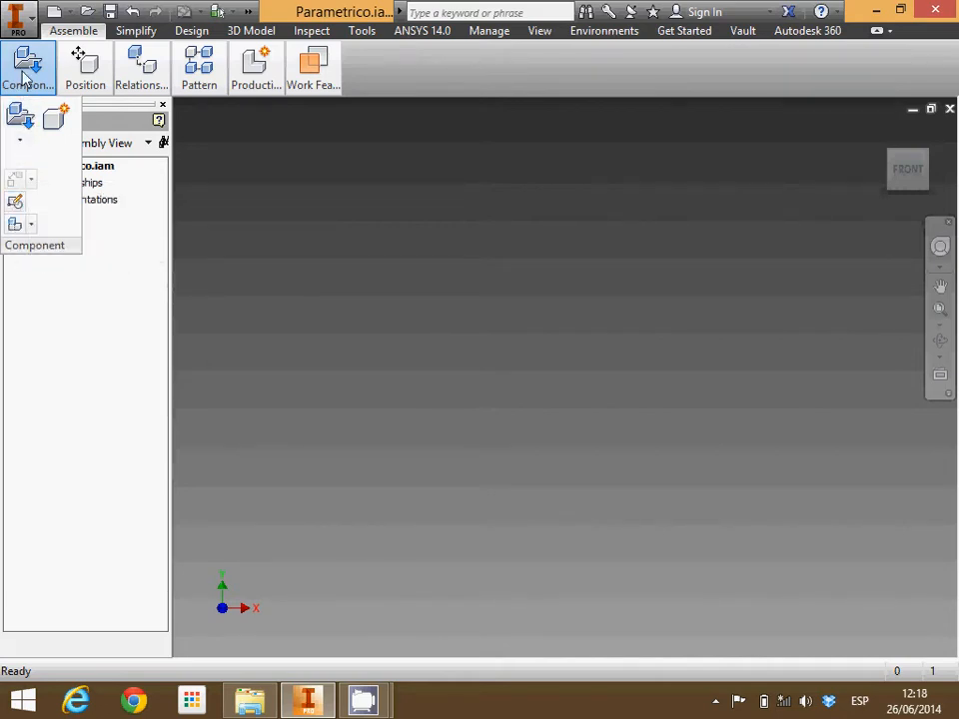
Start making a layout part in the assembly and choose the metric Standard (mm).ipt template for it
mouse_move(76, 64)
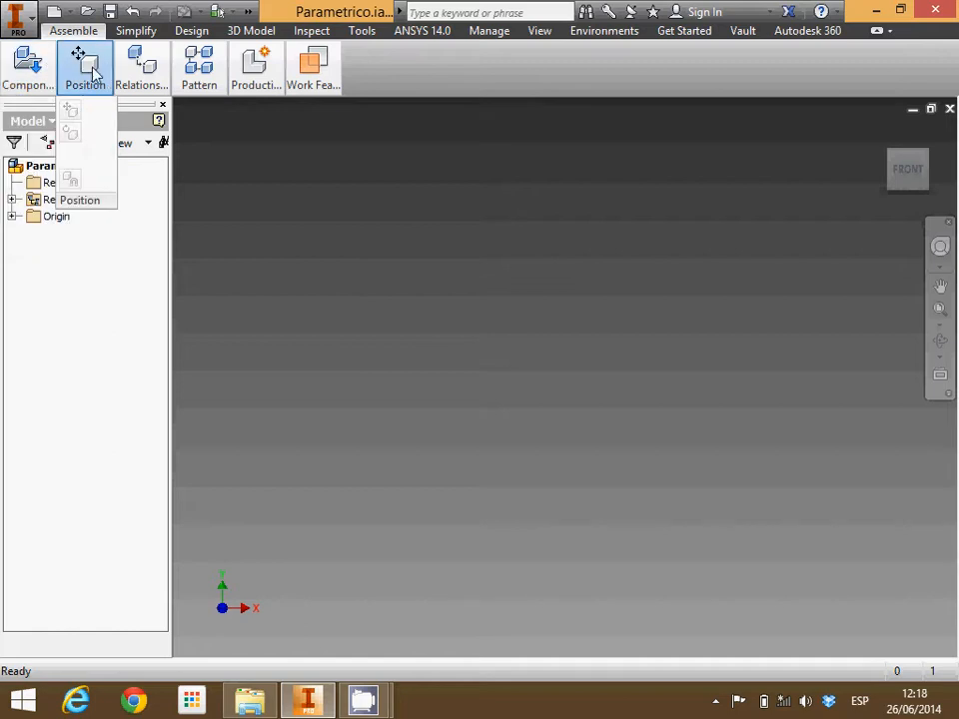
mouse_move(34, 68)
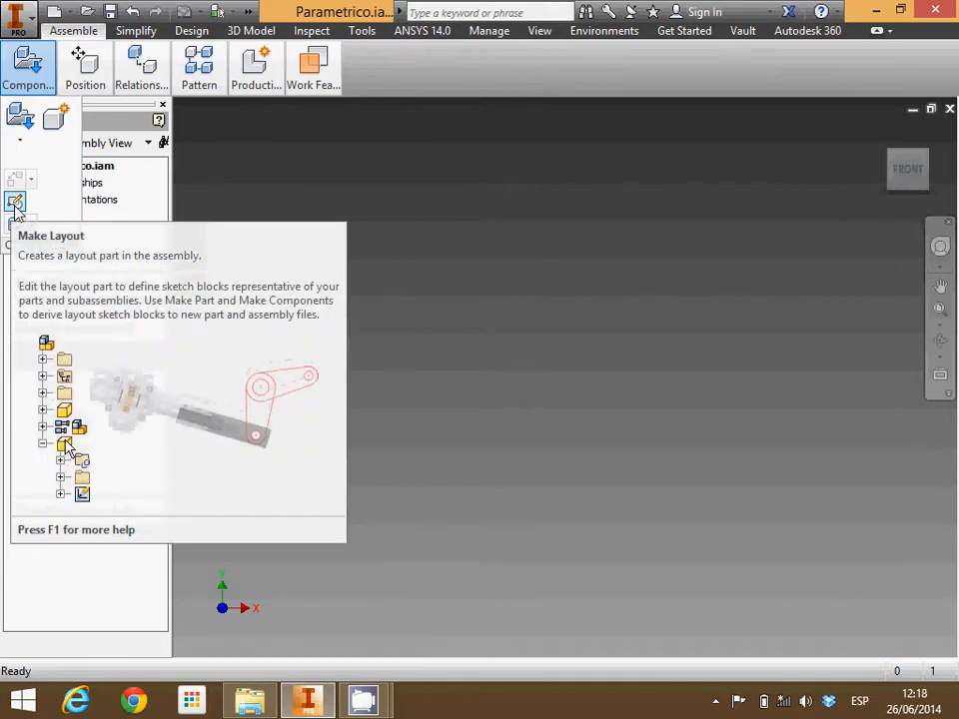
left_click(15, 204)
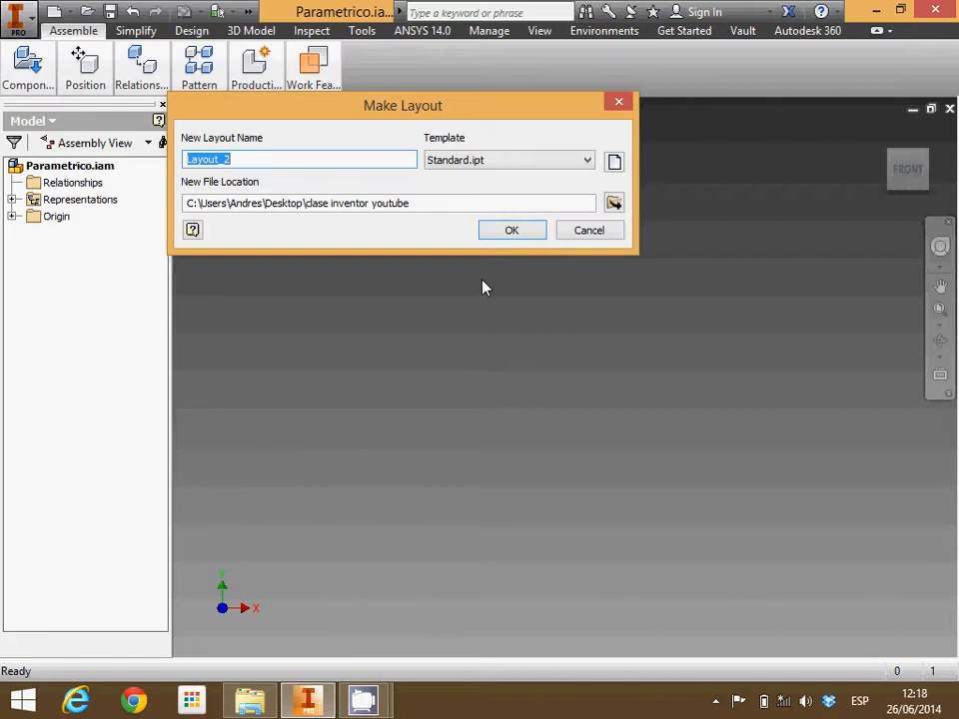
left_click(587, 161)
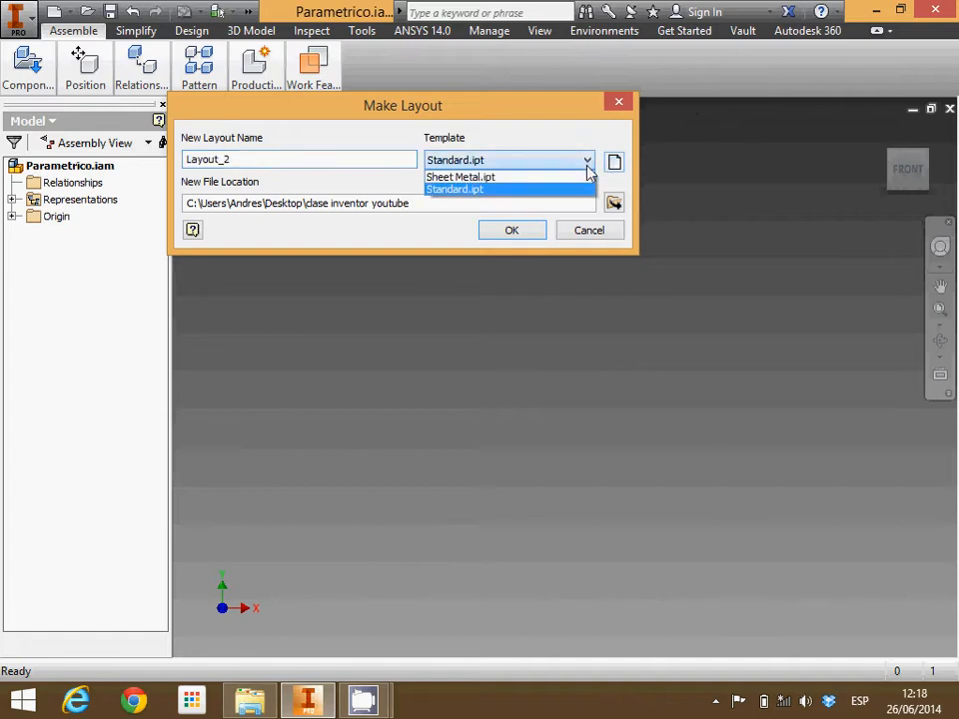
left_click(587, 164)
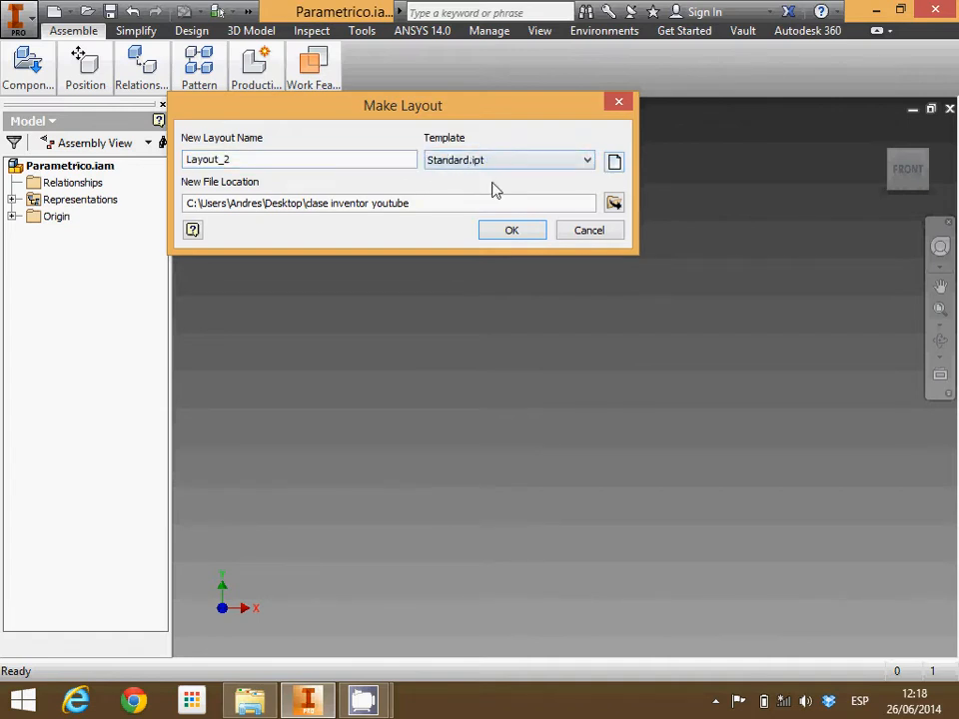
left_click(615, 163)
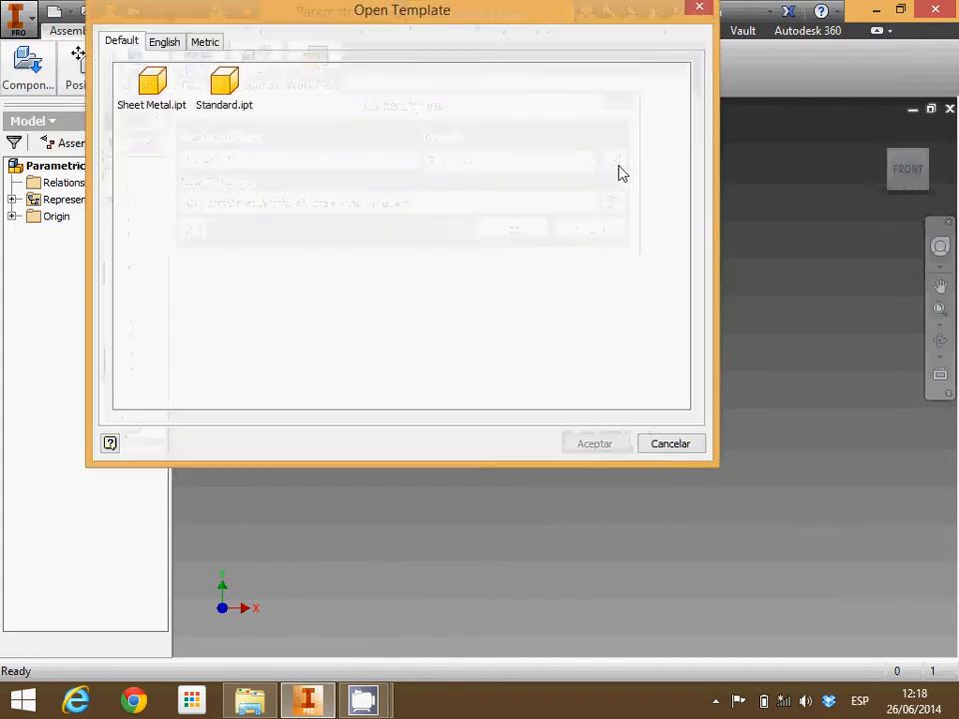
left_click(205, 43)
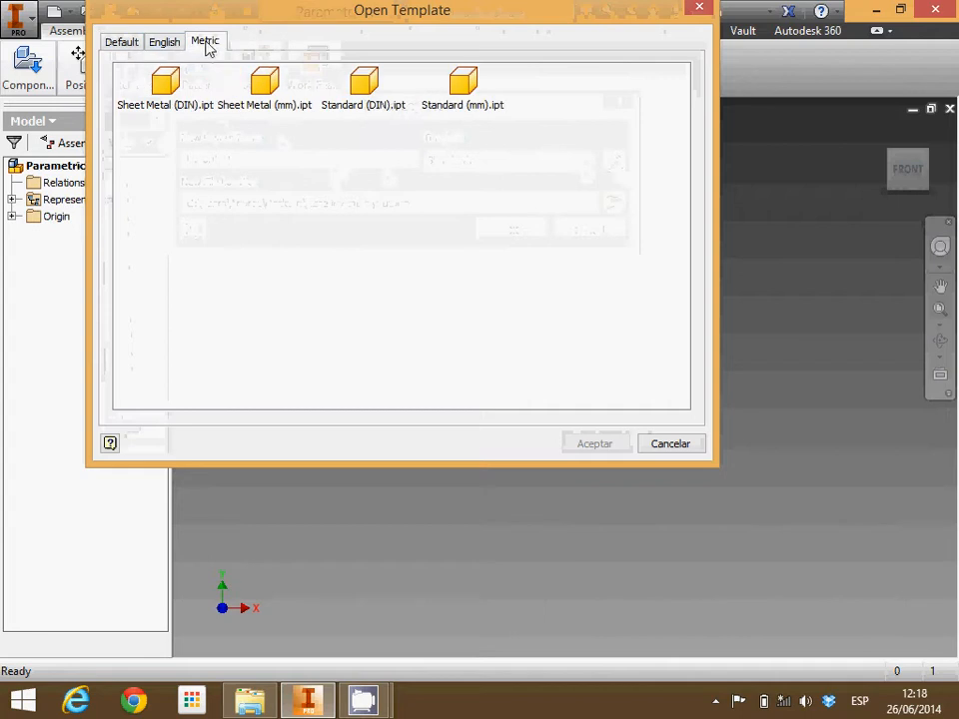
left_click(472, 95)
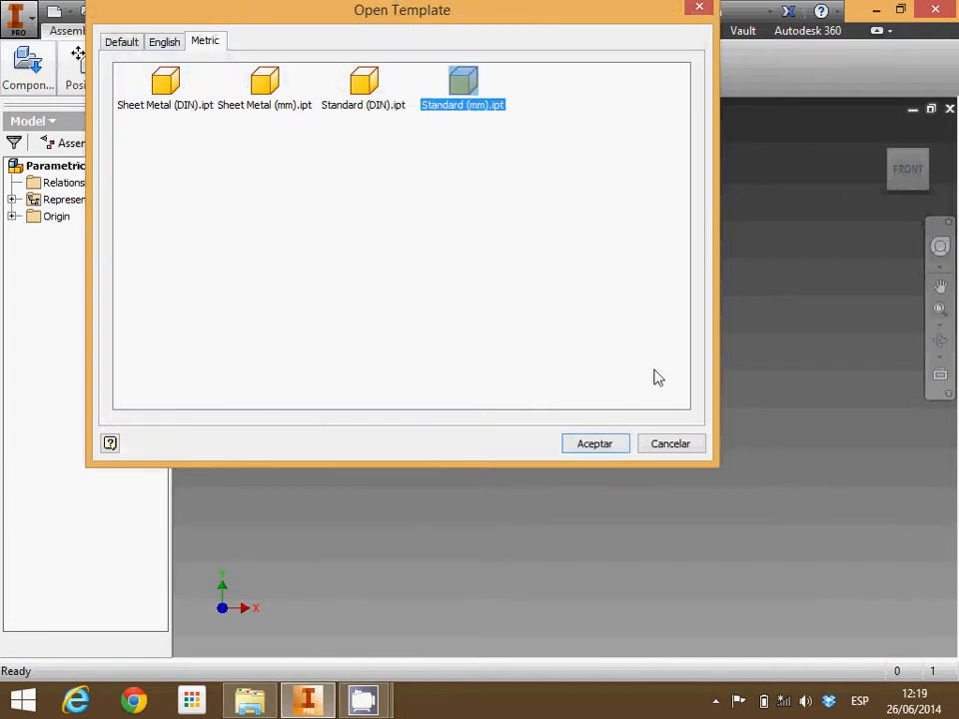
left_click(602, 451)
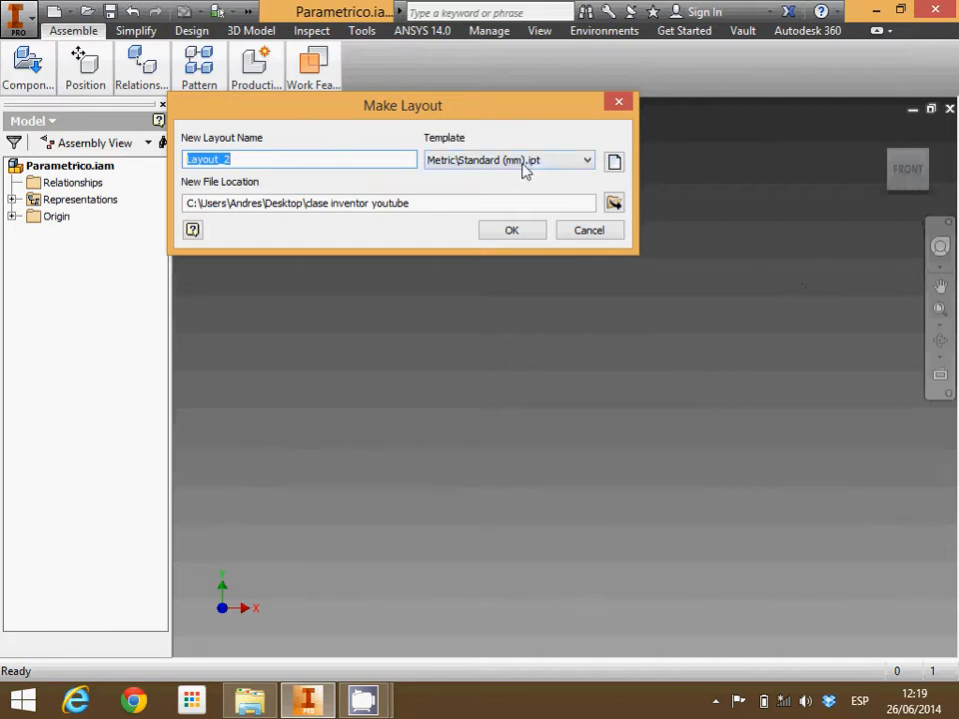
Name the new layout "esquema mesa" and create it
left_click_drag(276, 158, 190, 165)
type("esquema me")
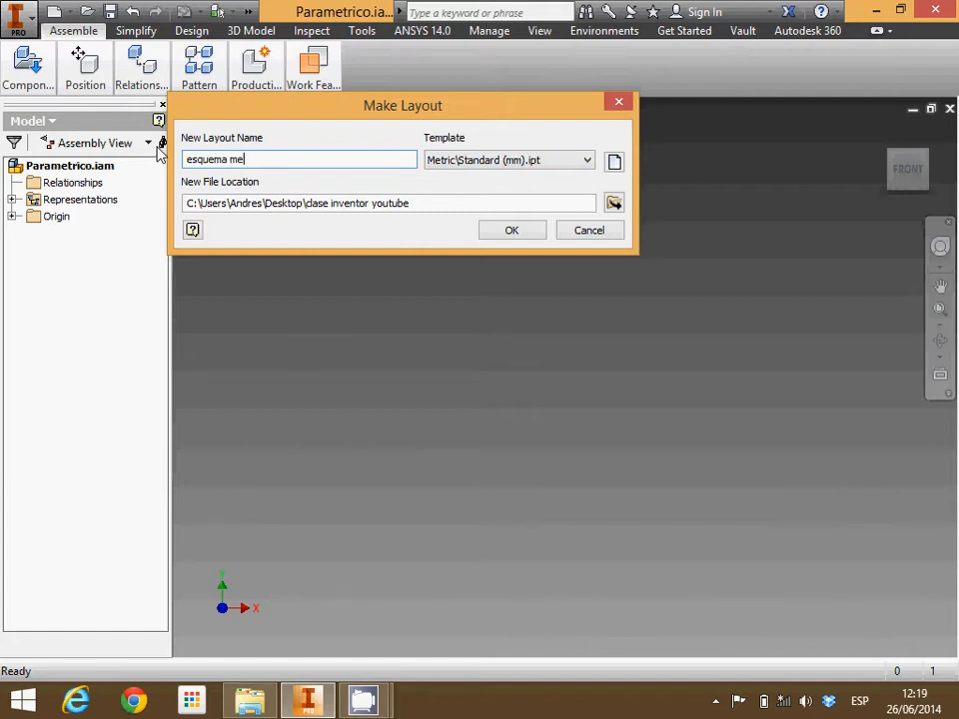
type("sa")
left_click(512, 231)
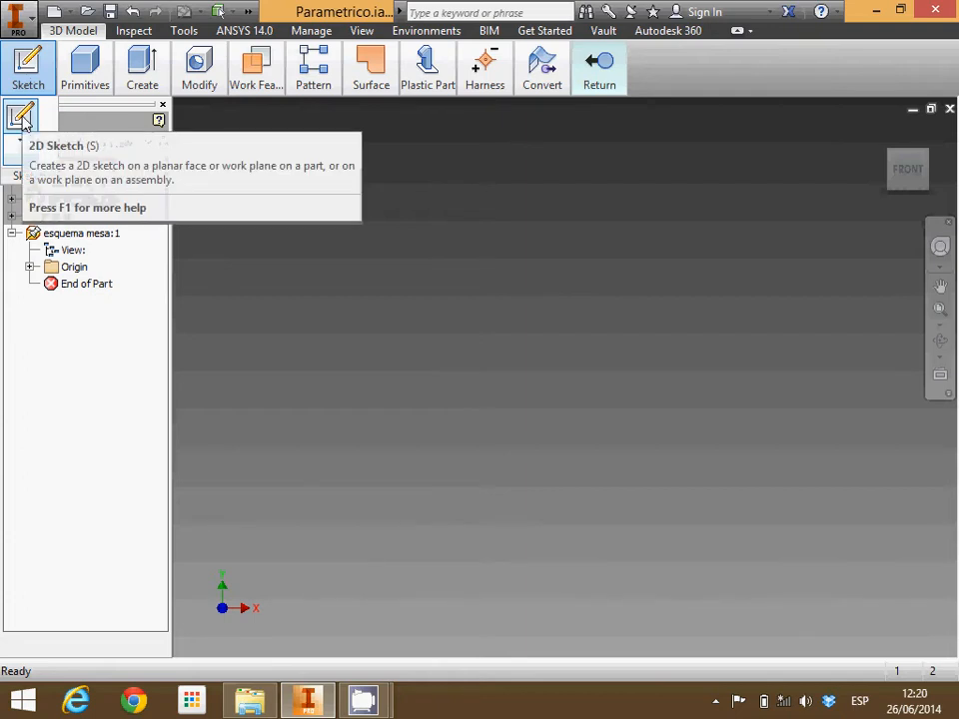
Start a new 2D sketch on the YZ plane of the layout part
left_click(24, 120)
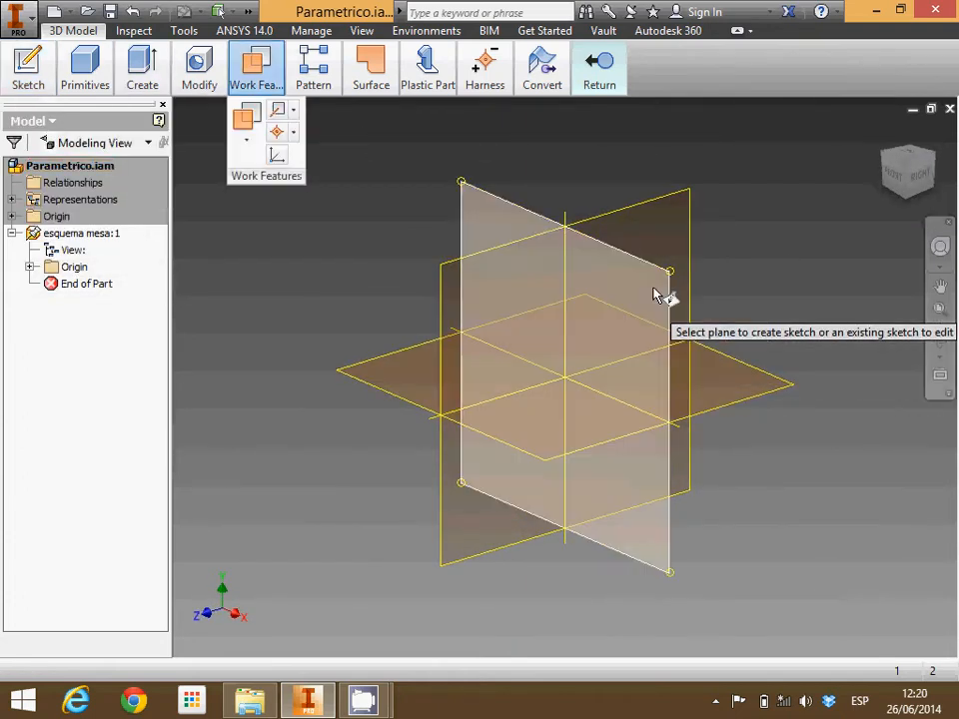
left_click(492, 340)
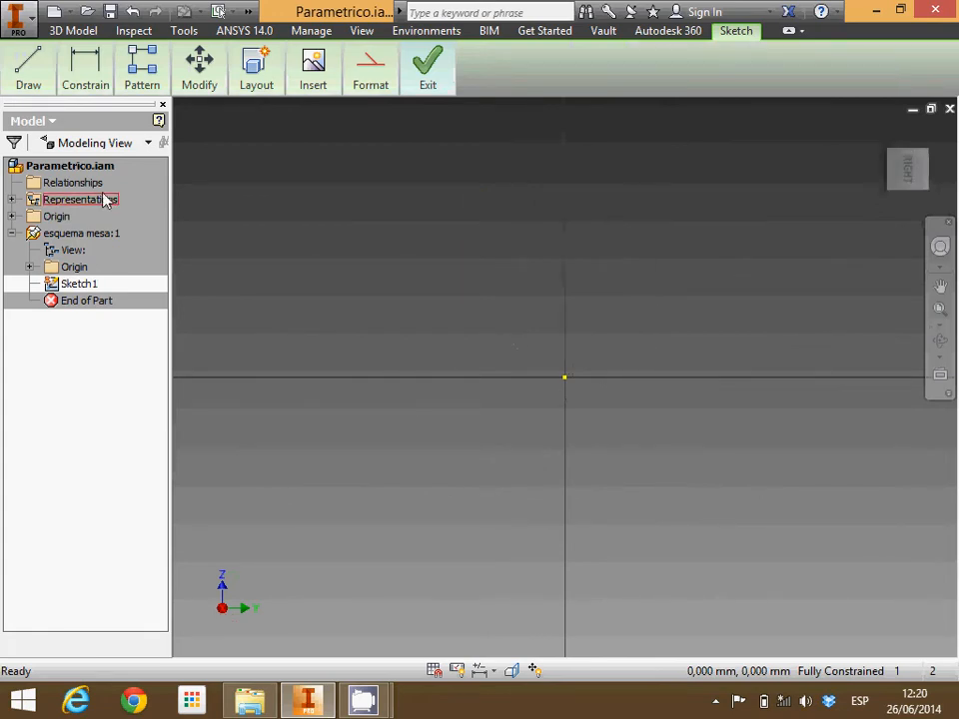
left_click(14, 62)
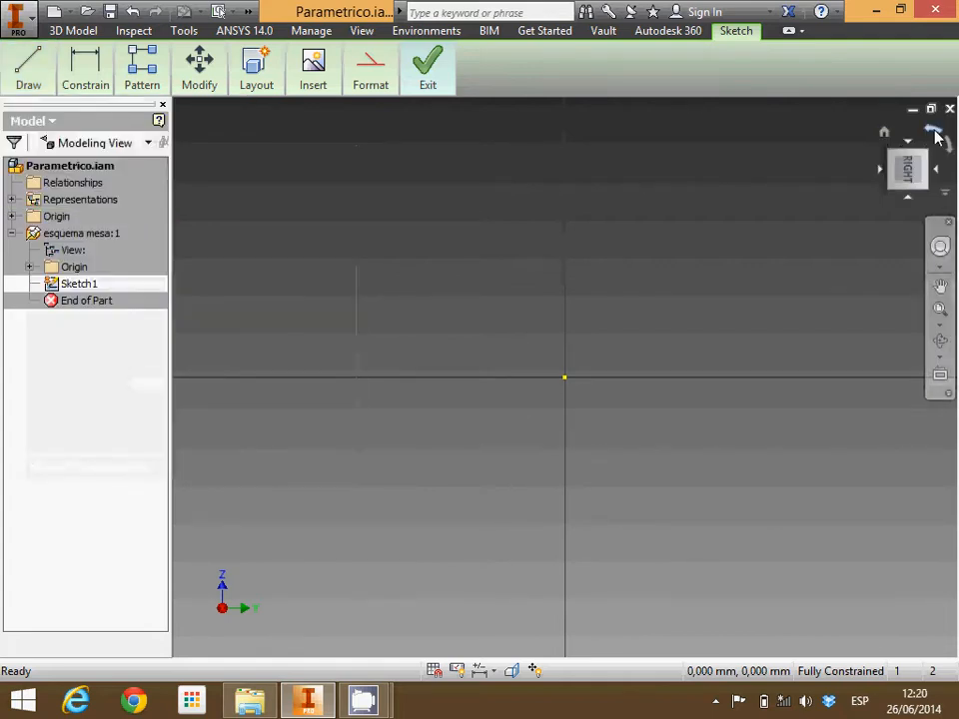
left_click(937, 137)
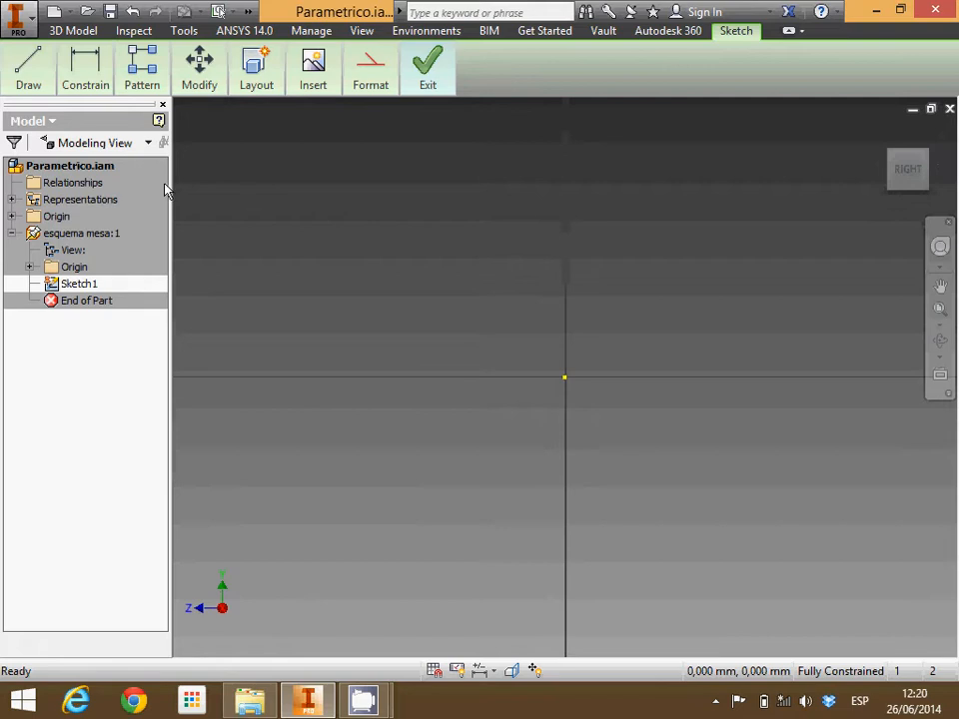
Draw a line about 187 mm long along the Z axis from the origin, followed by a perpendicular leg about 147 mm long downward
left_click(24, 66)
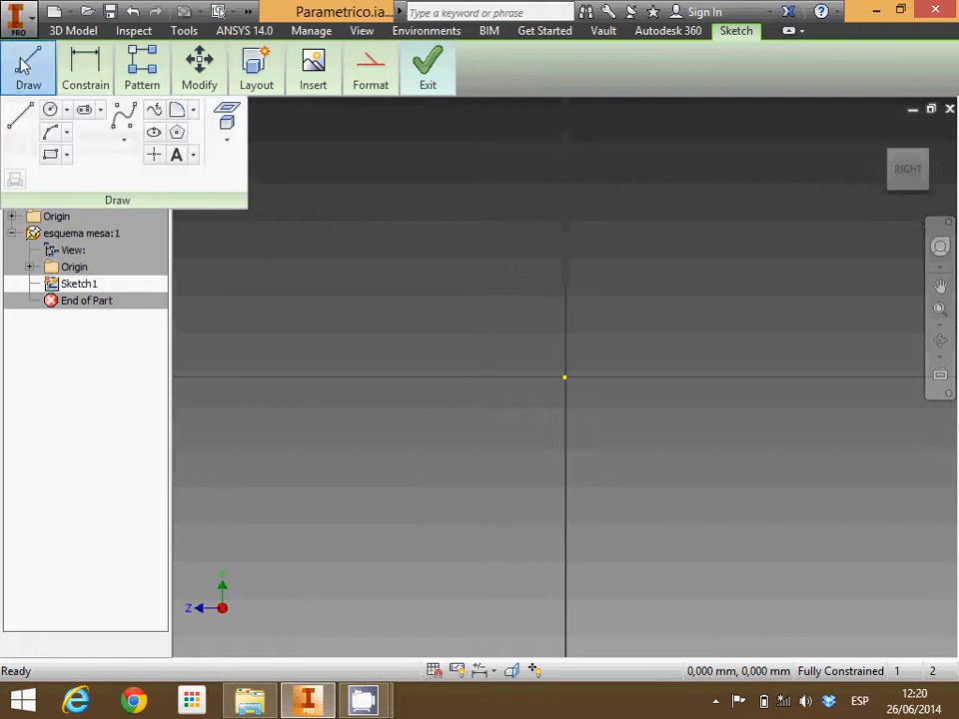
left_click(21, 117)
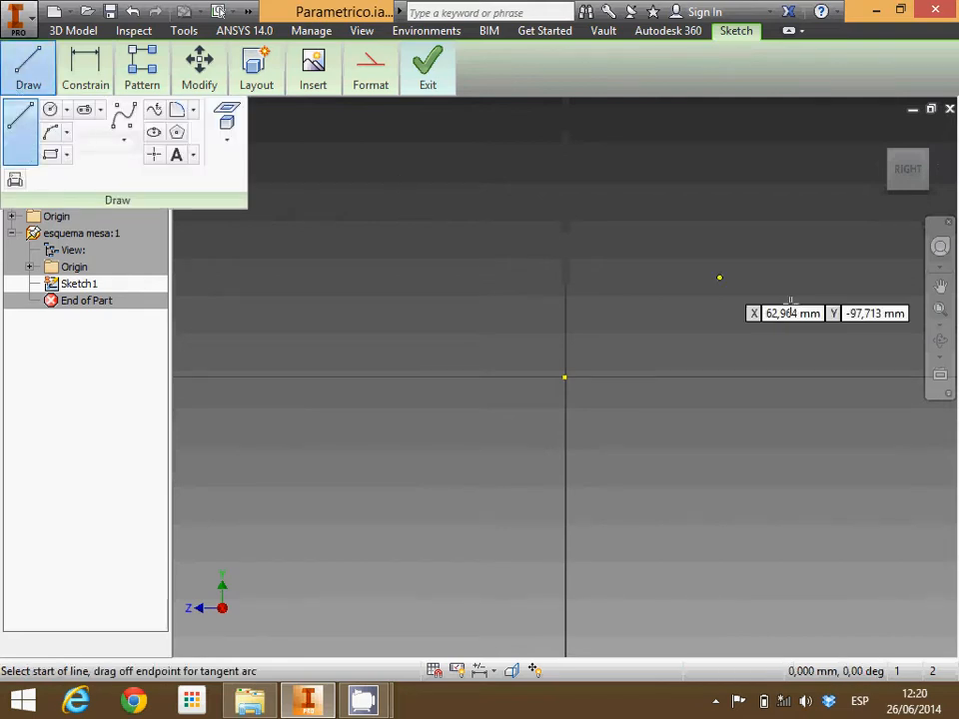
left_click(566, 379)
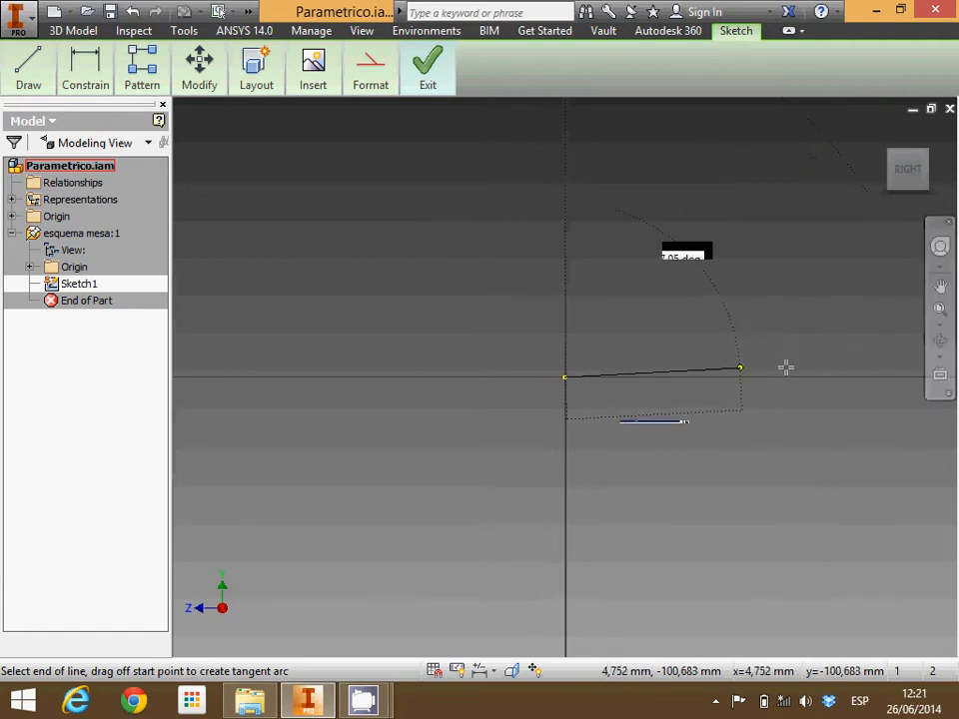
left_click(860, 379)
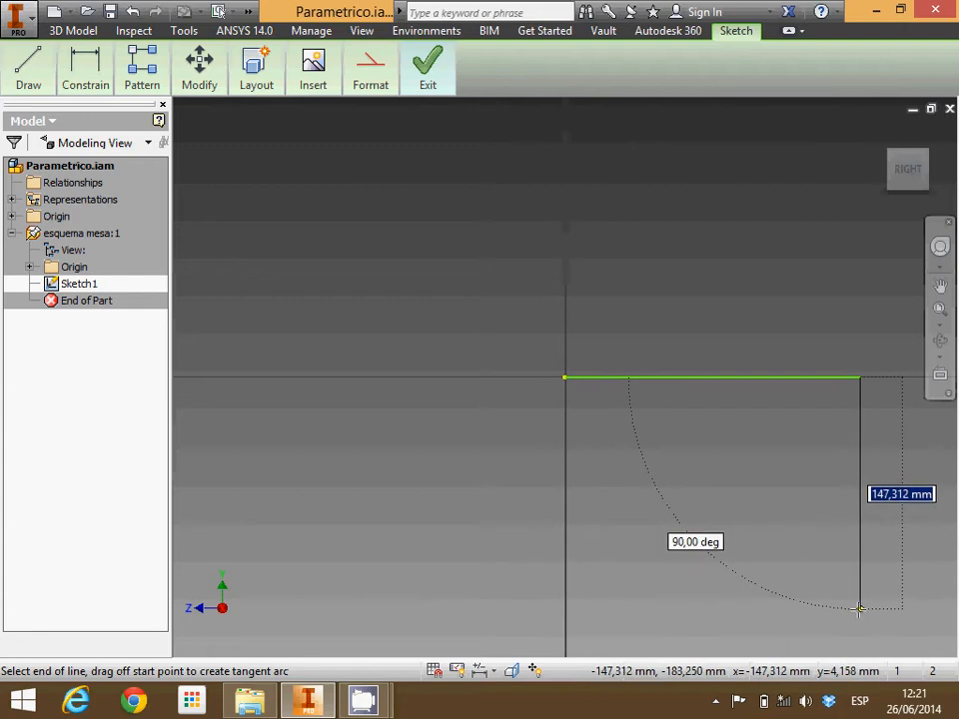
left_click(858, 608)
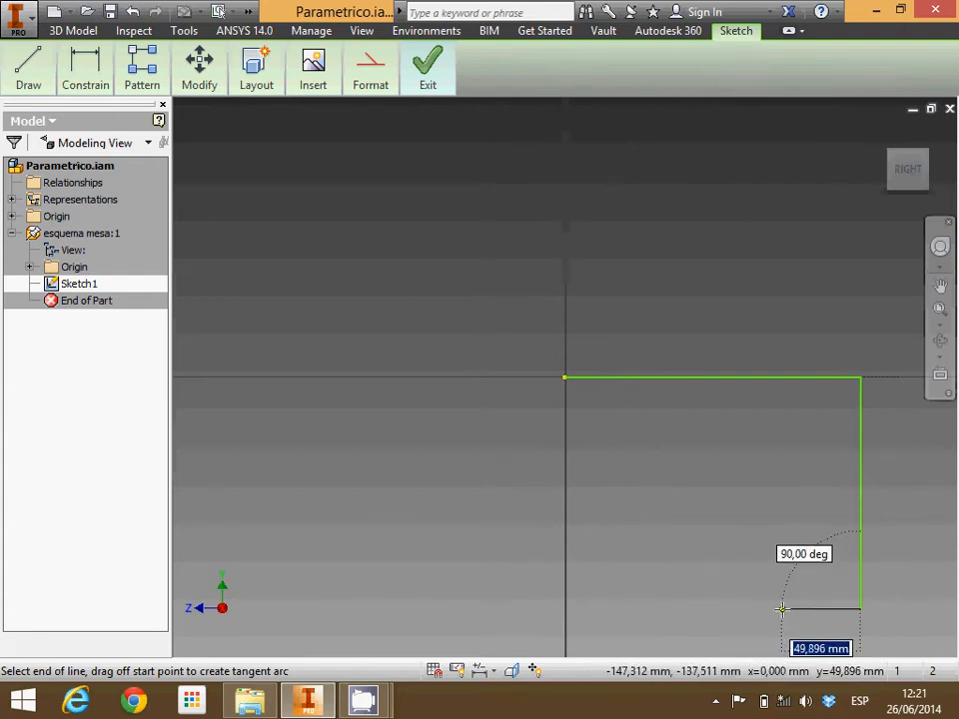
right_click(784, 607)
left_click(839, 607)
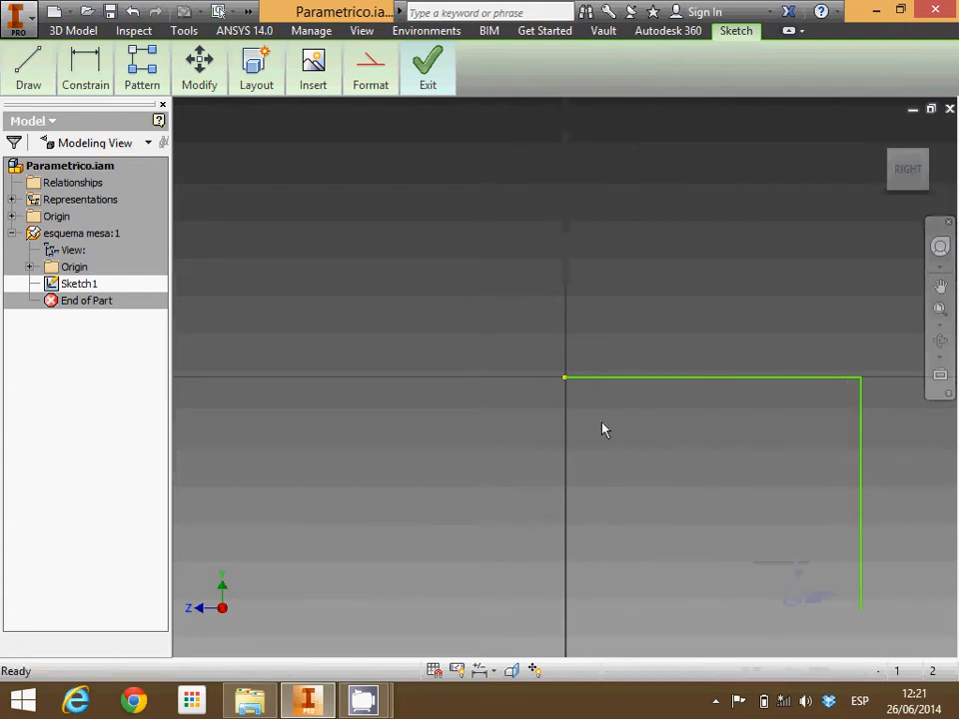
Draw a second leg about 147 mm straight down from the origin, level with the end of the first leg
mouse_move(33, 65)
left_click(20, 116)
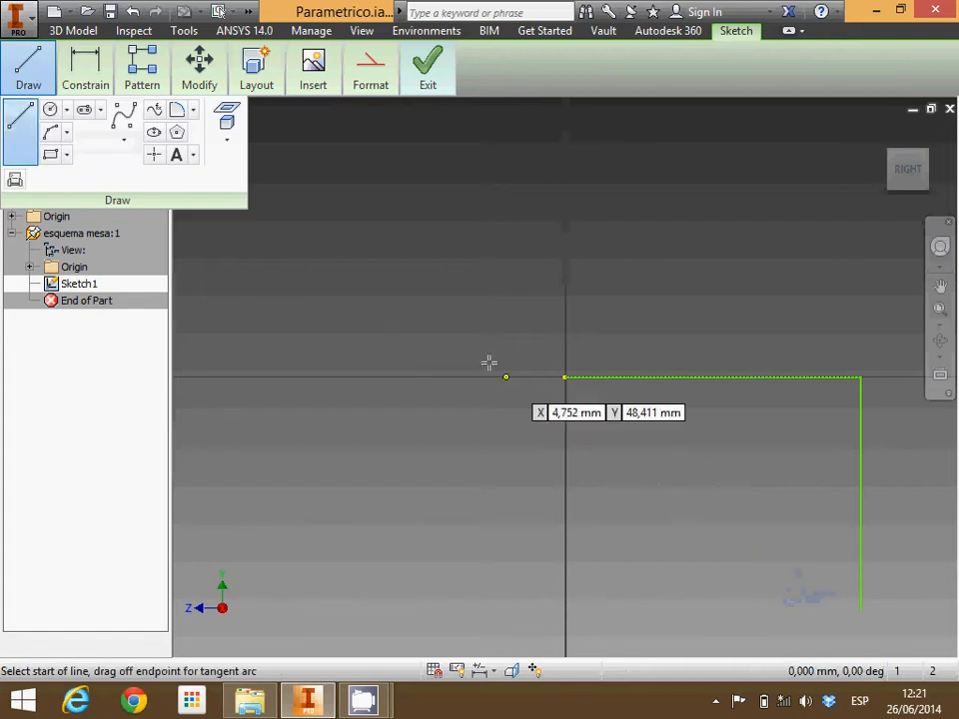
mouse_move(565, 377)
left_mouse_down()
mouse_move(573, 565)
mouse_move(564, 620)
mouse_move(589, 622)
left_mouse_up()
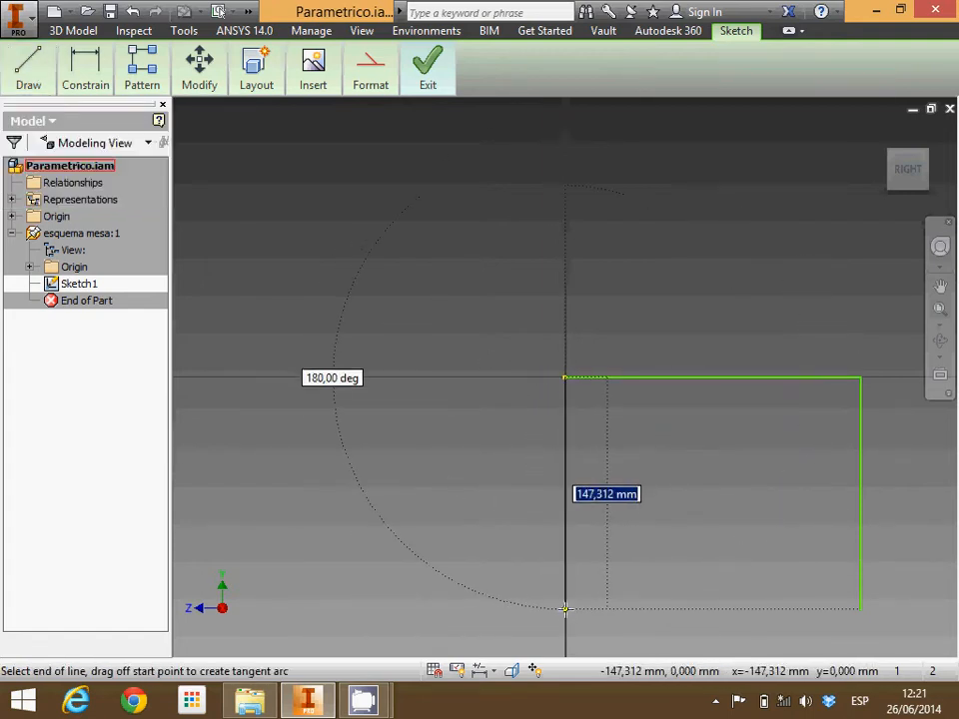
left_click(566, 609)
key("Escape")
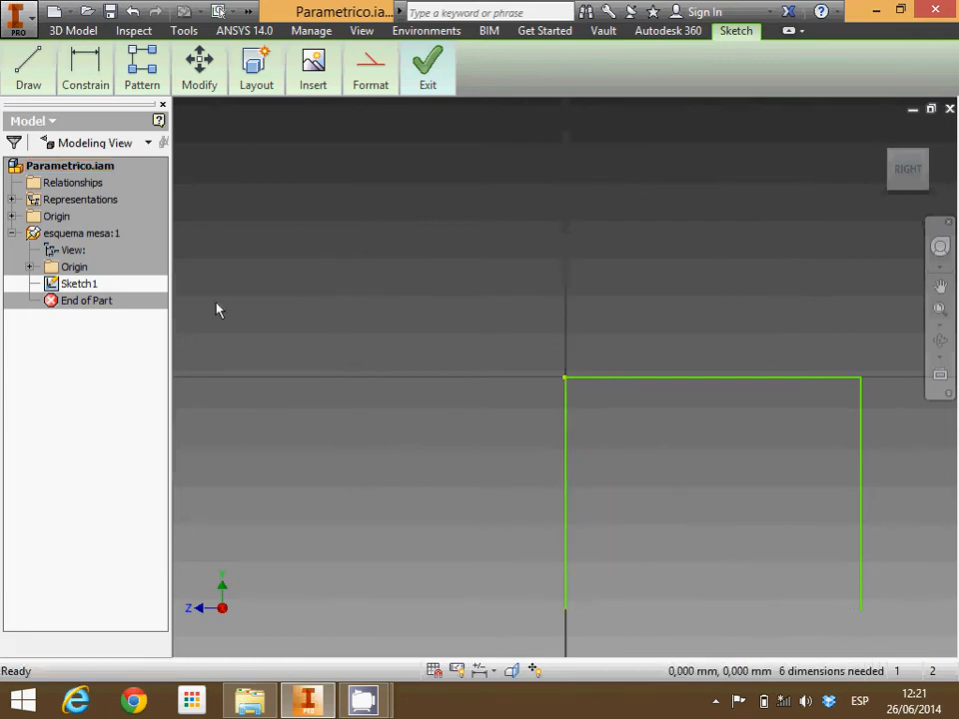
Dimension the tabletop line and the leg at the origin, accepting their drawn lengths
left_click(28, 72)
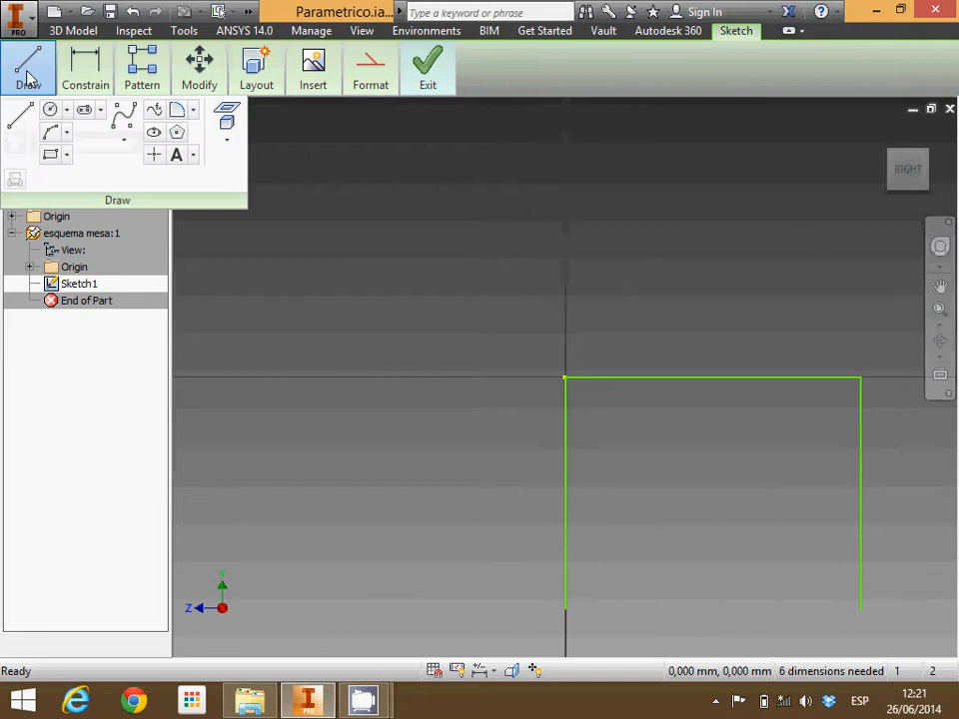
left_click(90, 70)
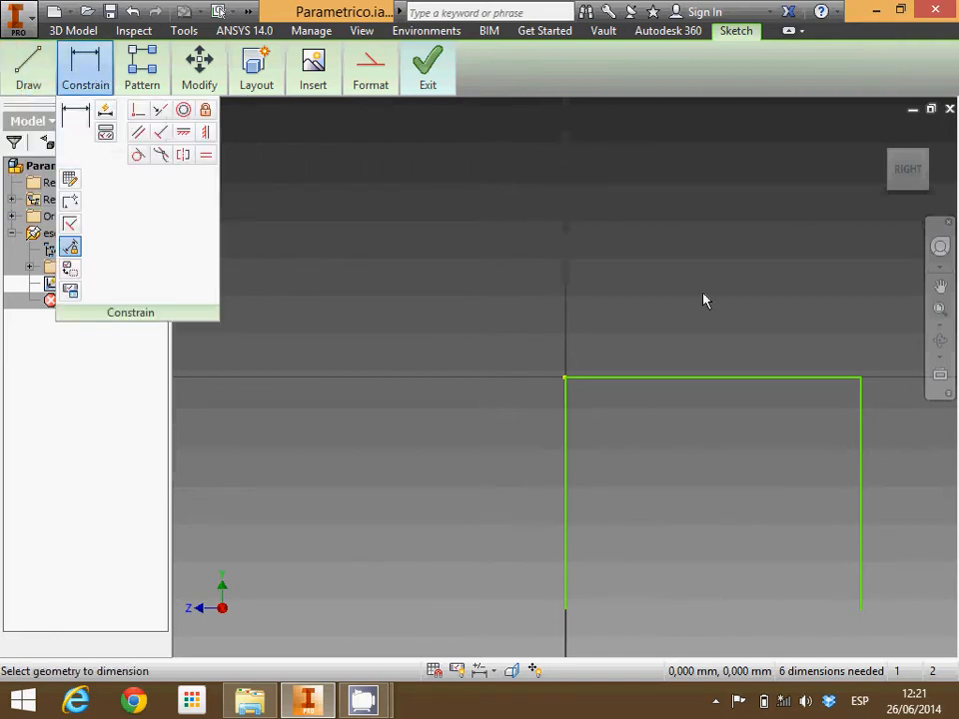
left_click(737, 379)
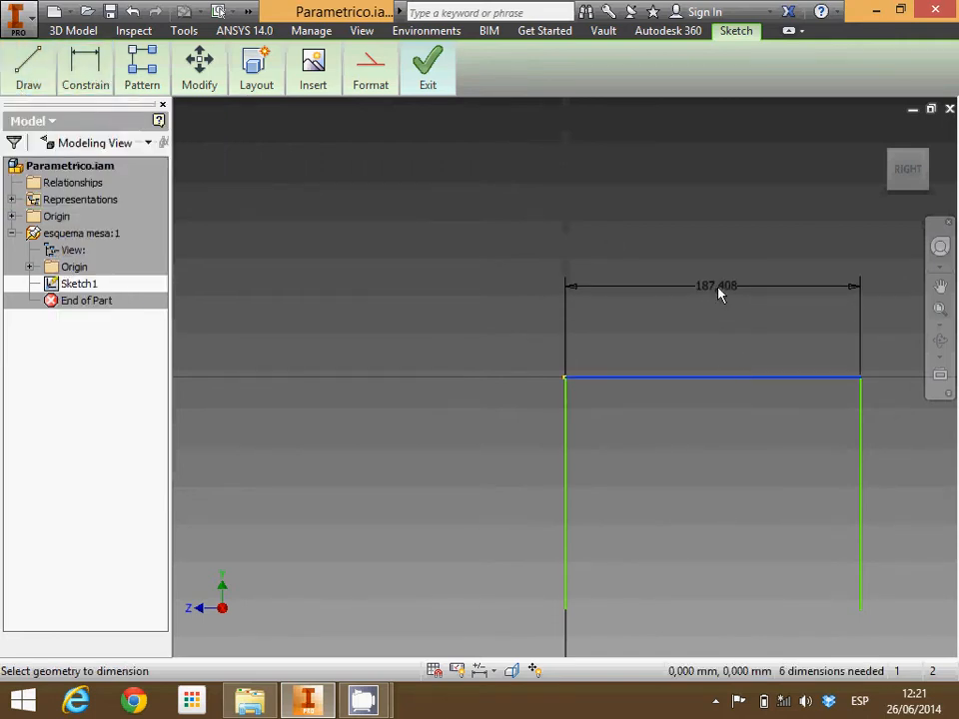
left_click(718, 291)
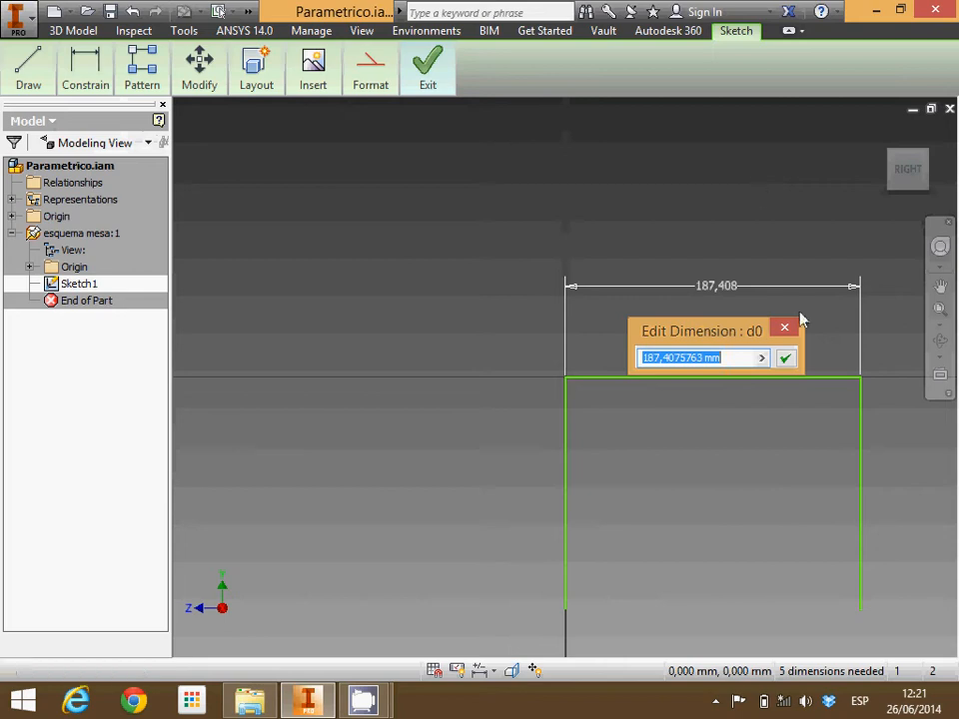
left_click(785, 357)
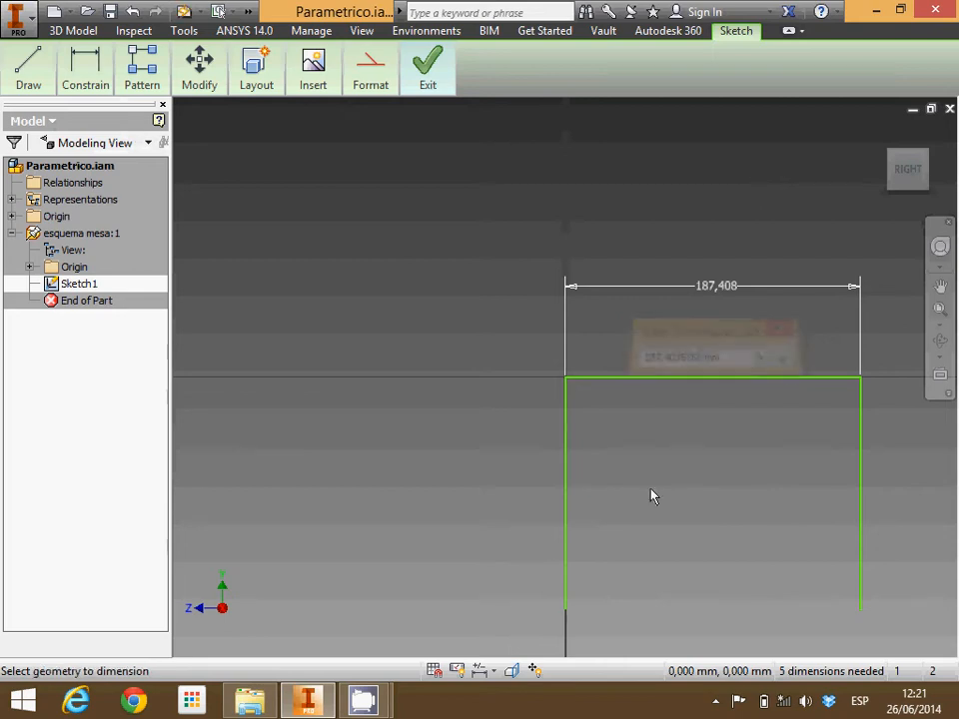
left_click(566, 521)
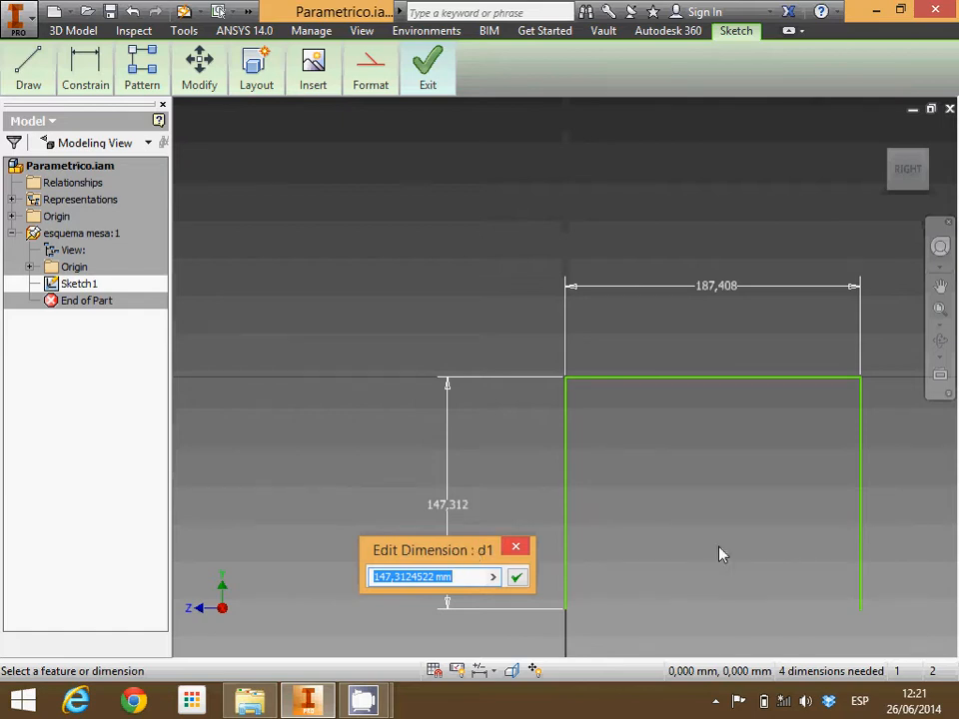
left_click(517, 577)
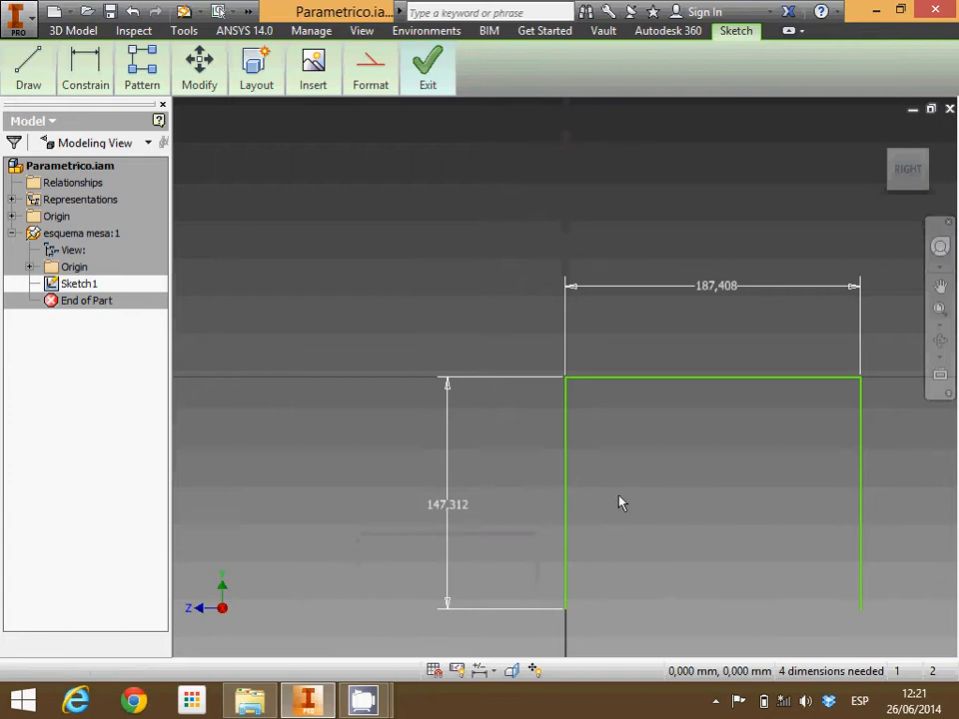
Apply a Vertical constraint to the tabletop line
left_click(70, 55)
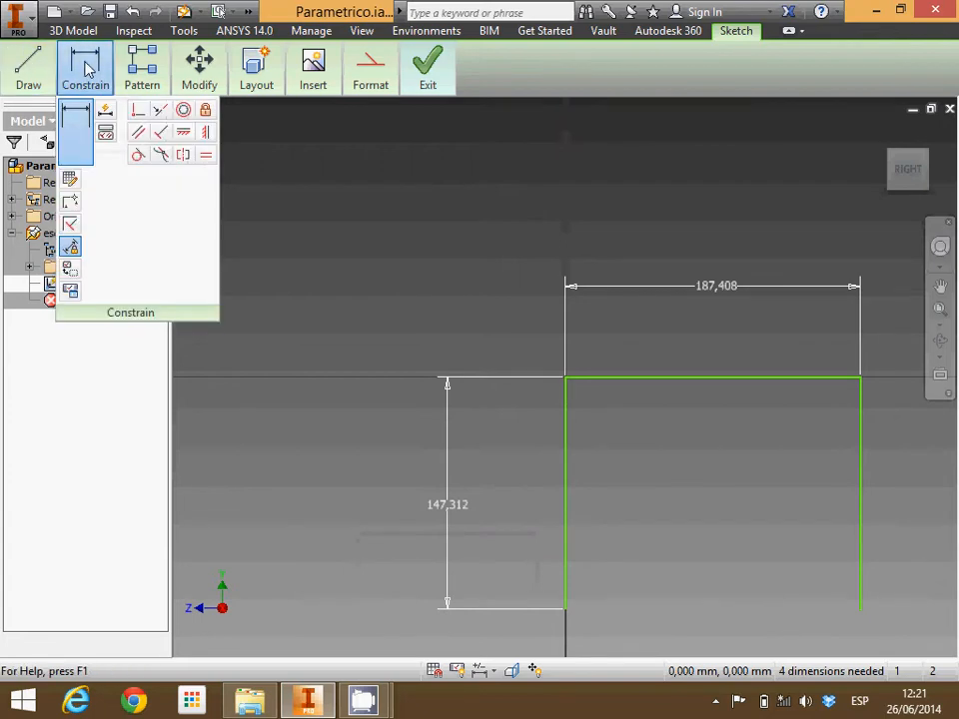
left_click(205, 134)
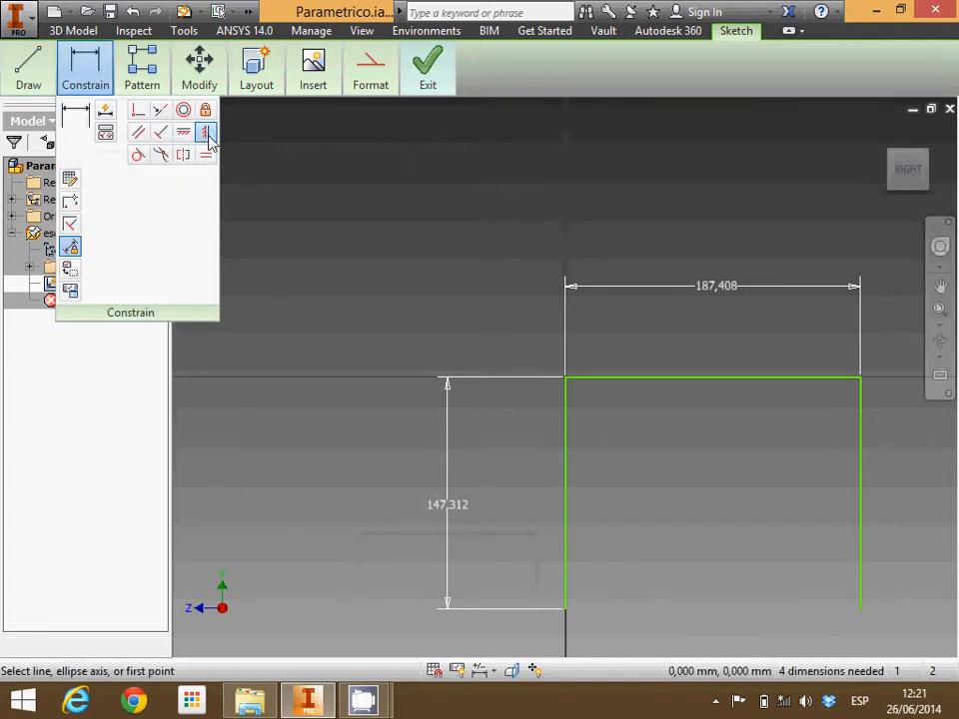
left_click(677, 385)
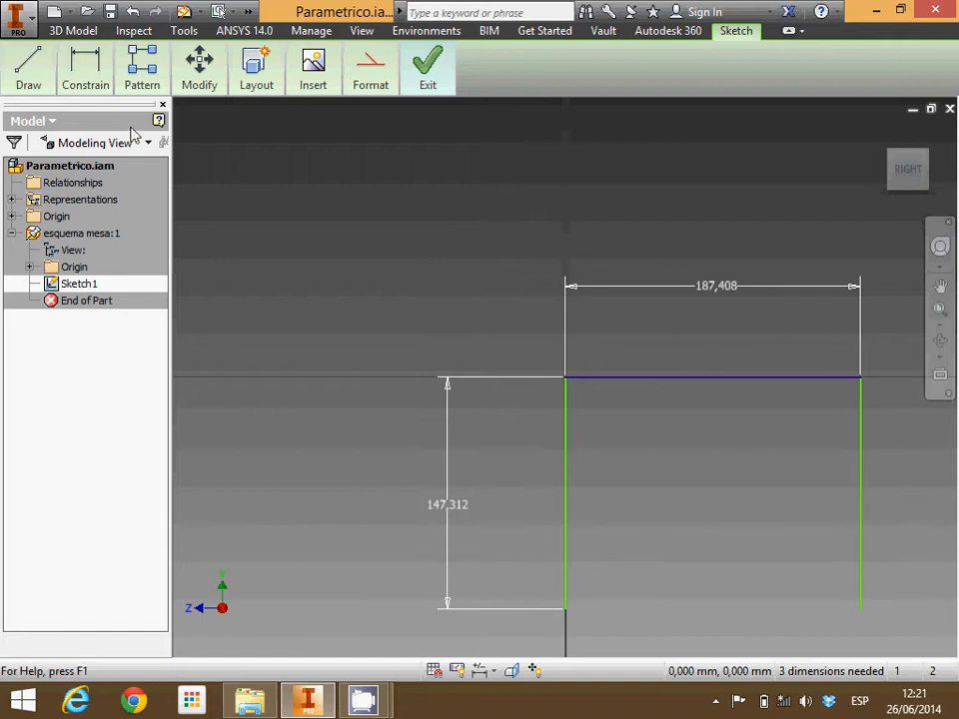
mouse_move(82, 74)
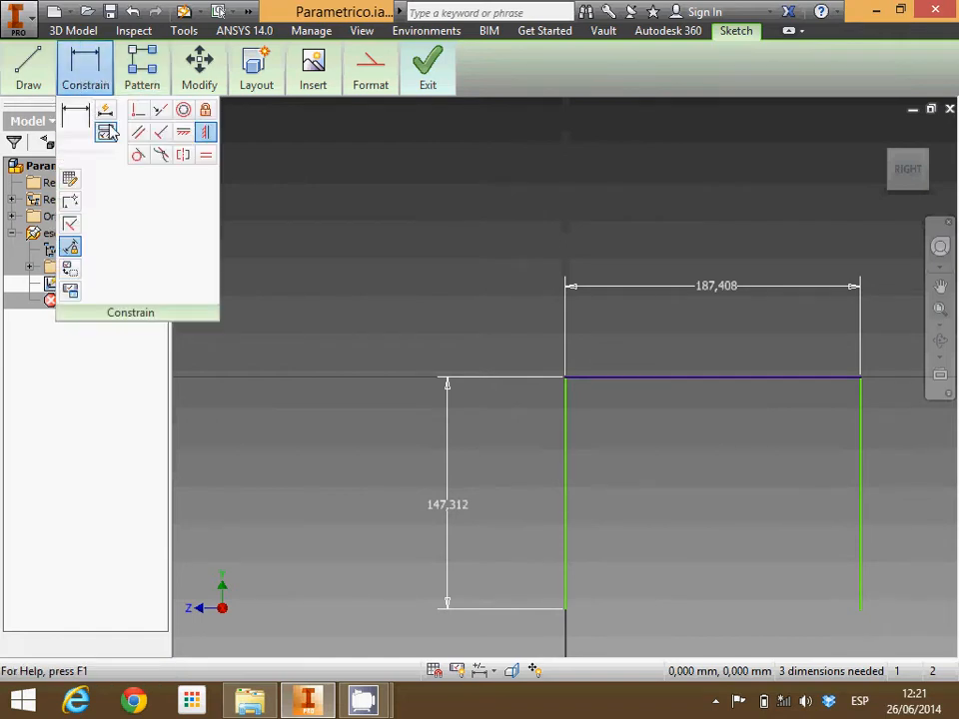
Apply Horizontal constraints to both leg lines of the table outline
left_click(566, 462)
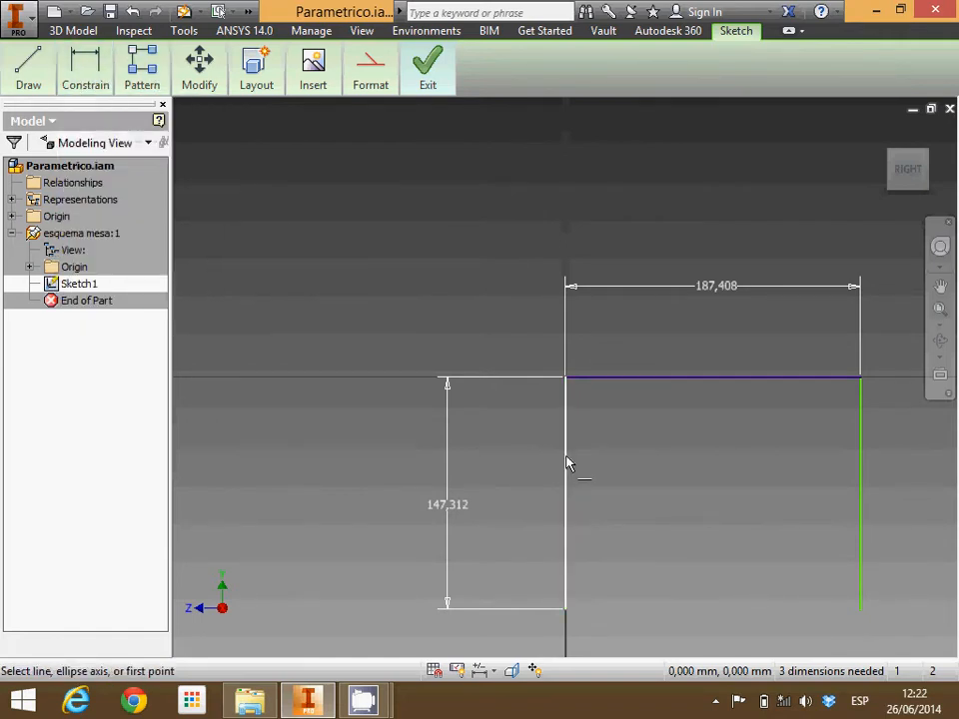
left_click(863, 509)
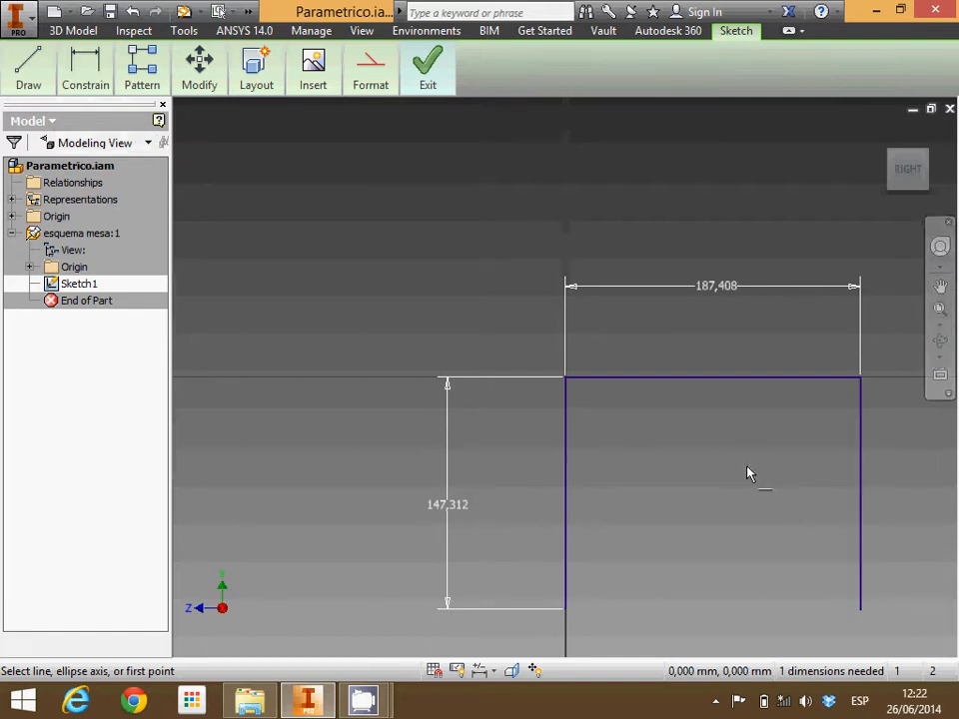
mouse_move(142, 70)
mouse_move(85, 65)
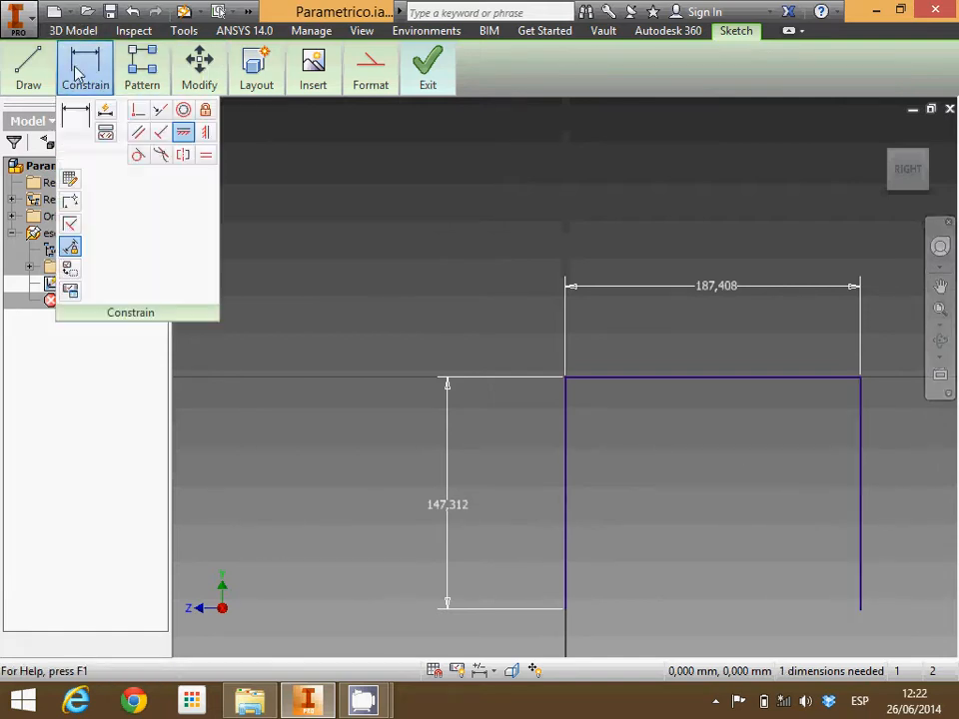
left_click(138, 132)
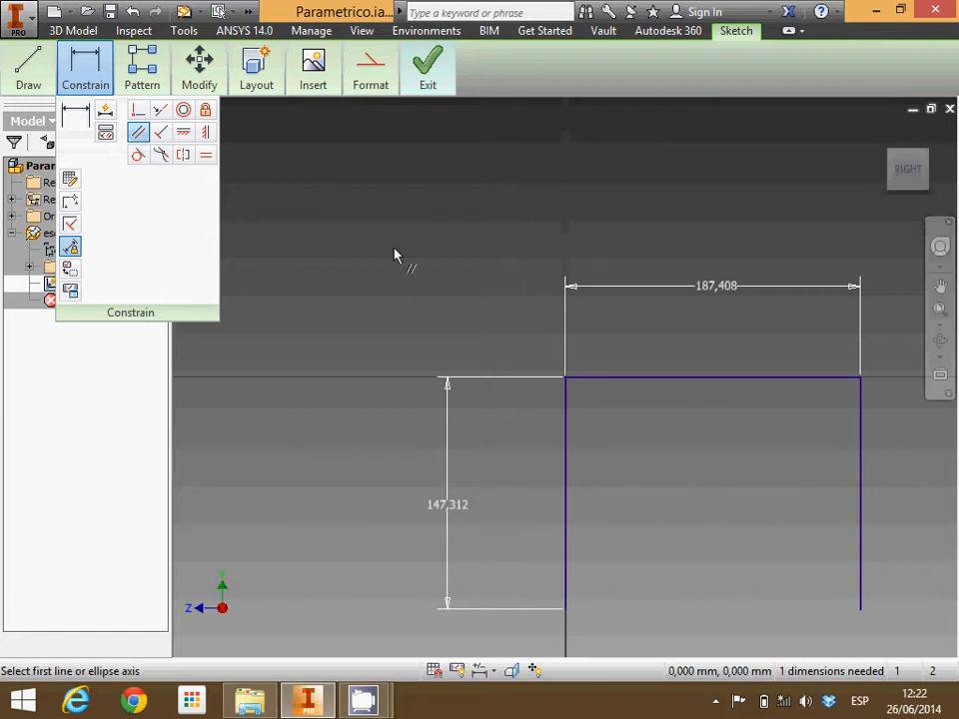
left_click(860, 513)
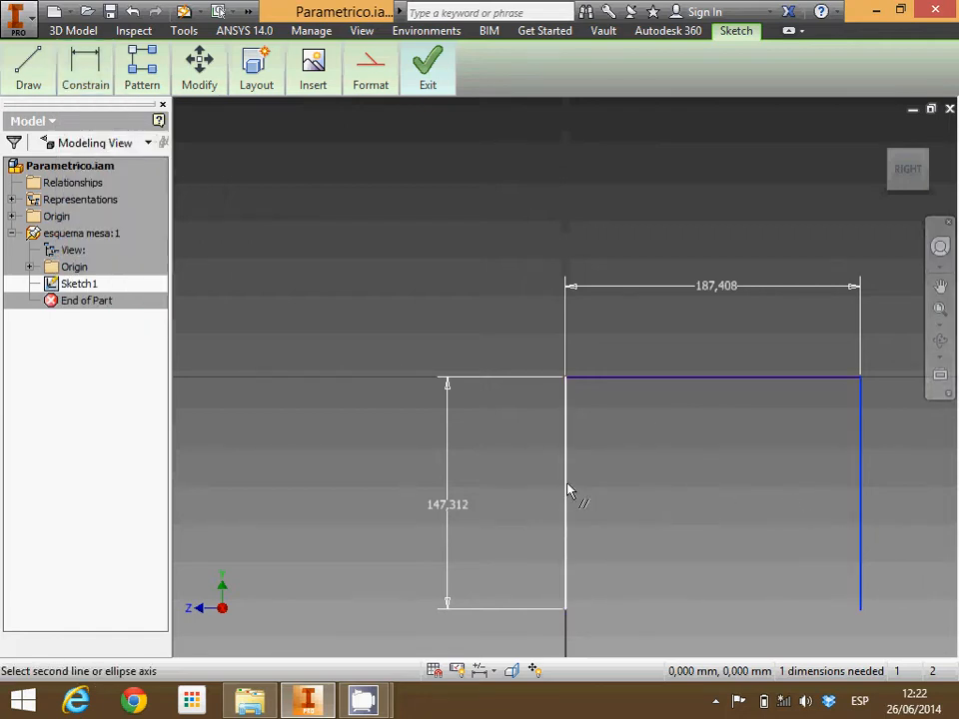
Apply an Equal constraint between the two legs and finish the sketch
mouse_move(86, 77)
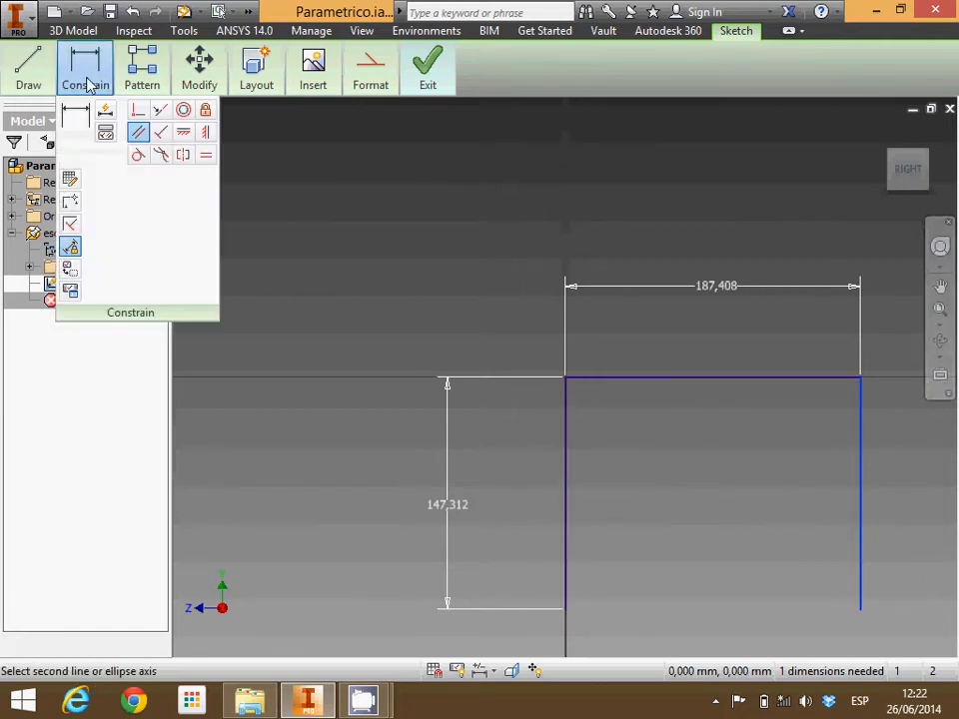
left_click(207, 157)
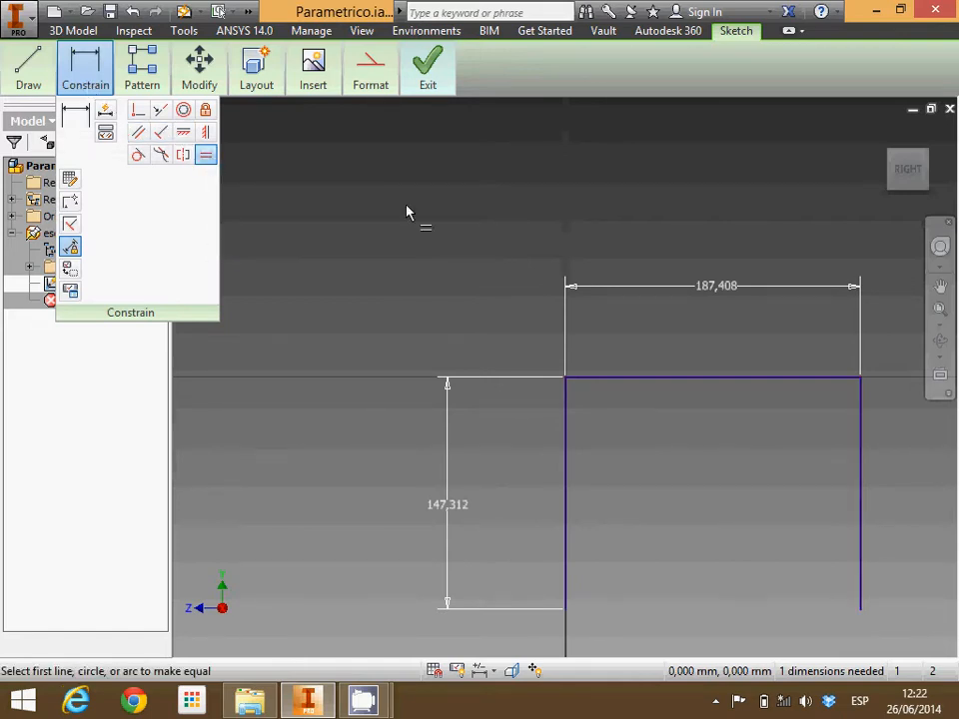
left_click(861, 535)
left_click(565, 522)
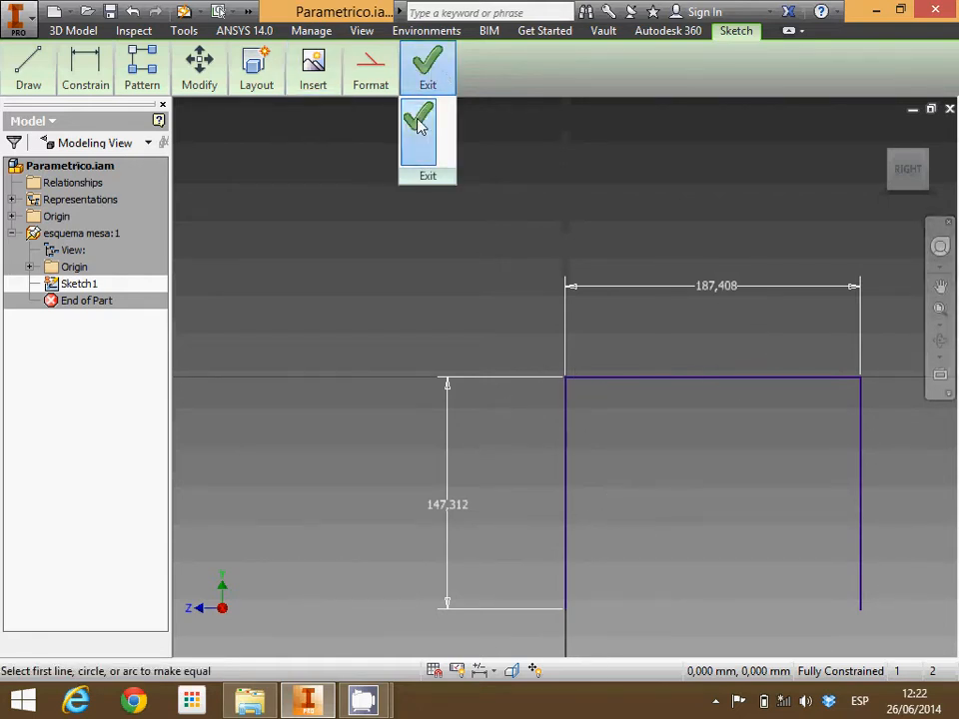
left_click(426, 70)
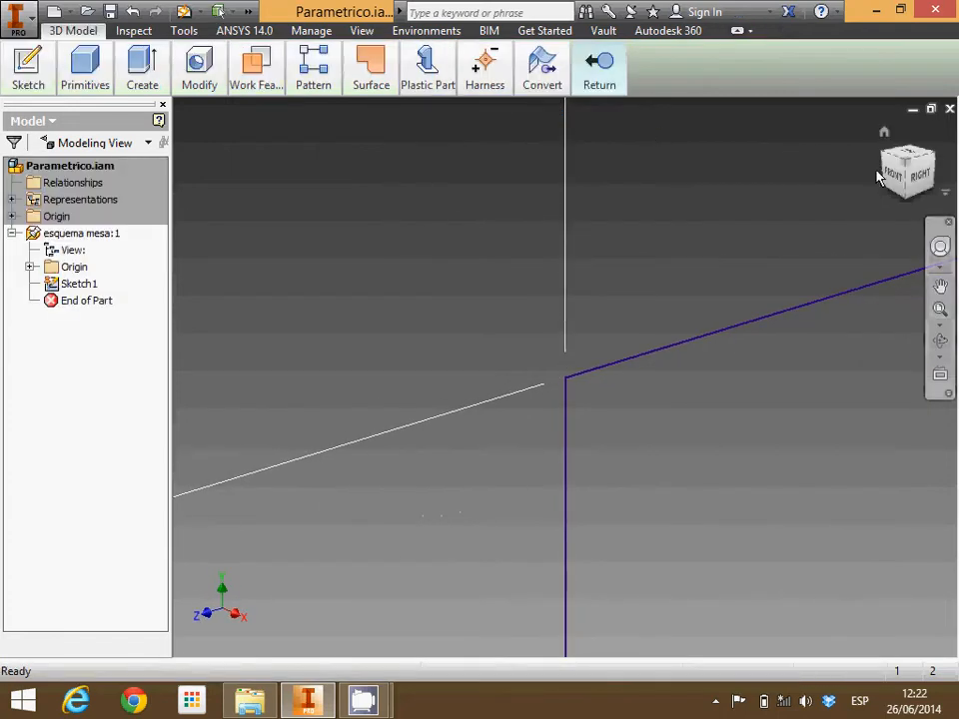
Create a work plane offset -100 mm from the YZ plane of the esquema mesa part
left_click(940, 309)
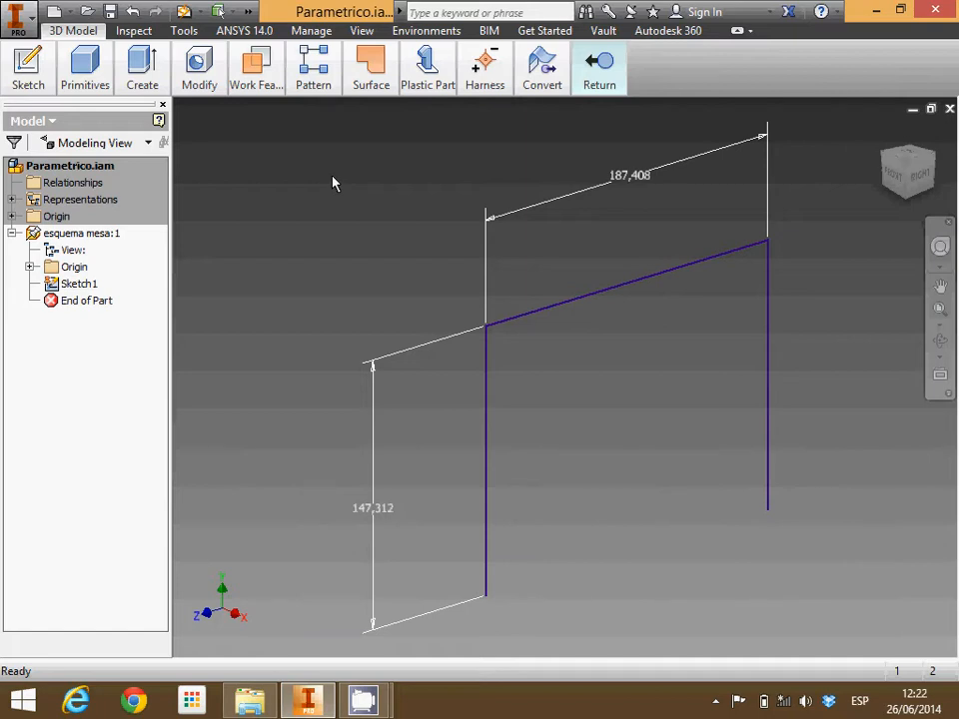
left_click(251, 70)
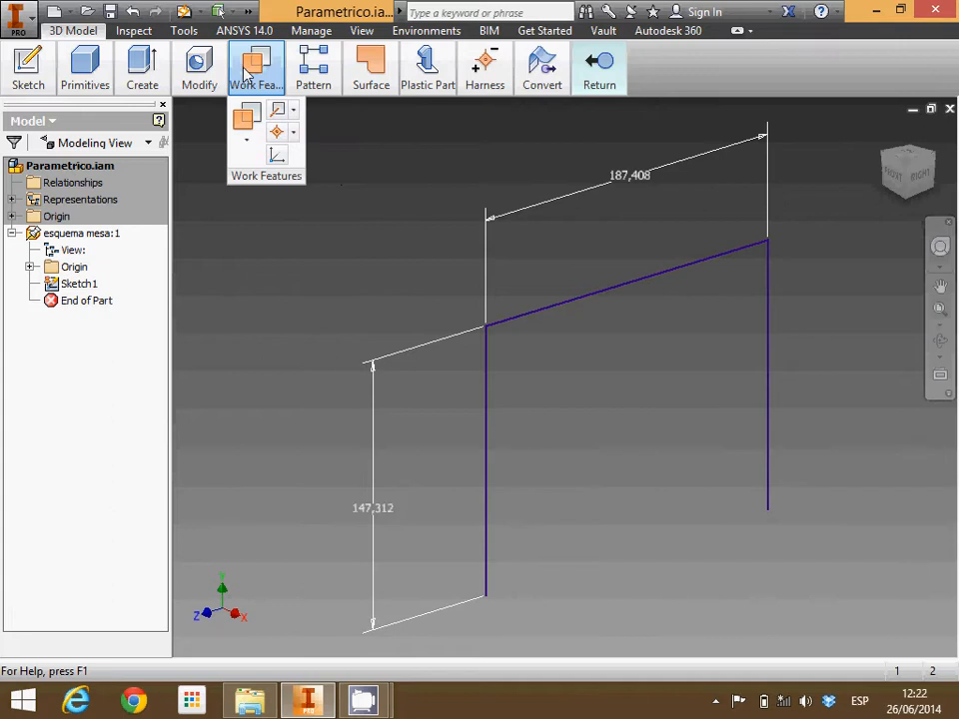
left_click(249, 140)
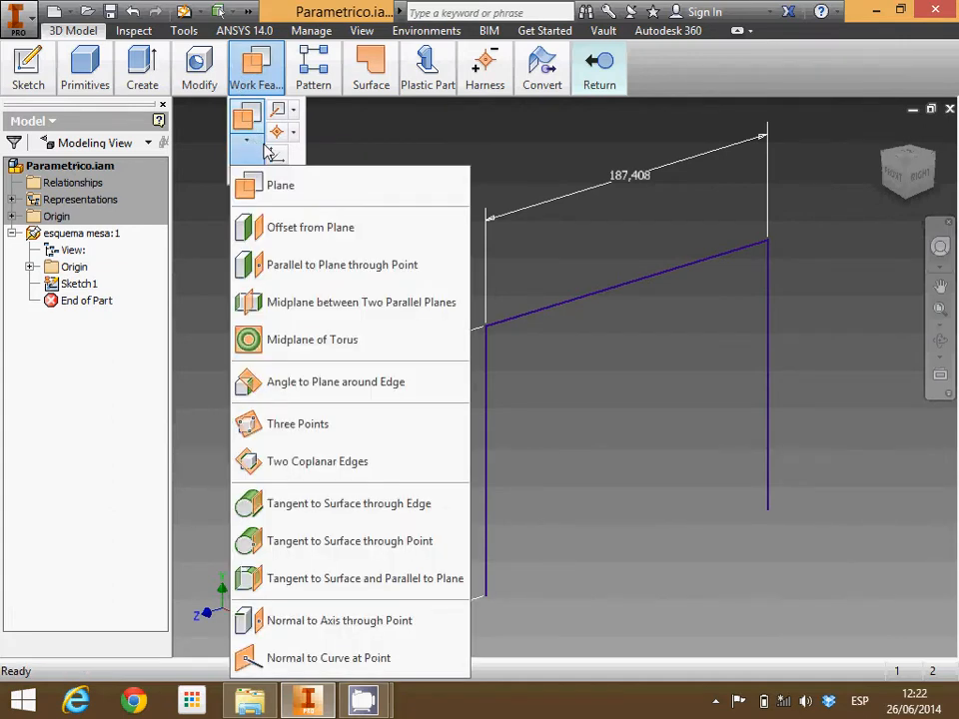
left_click(290, 237)
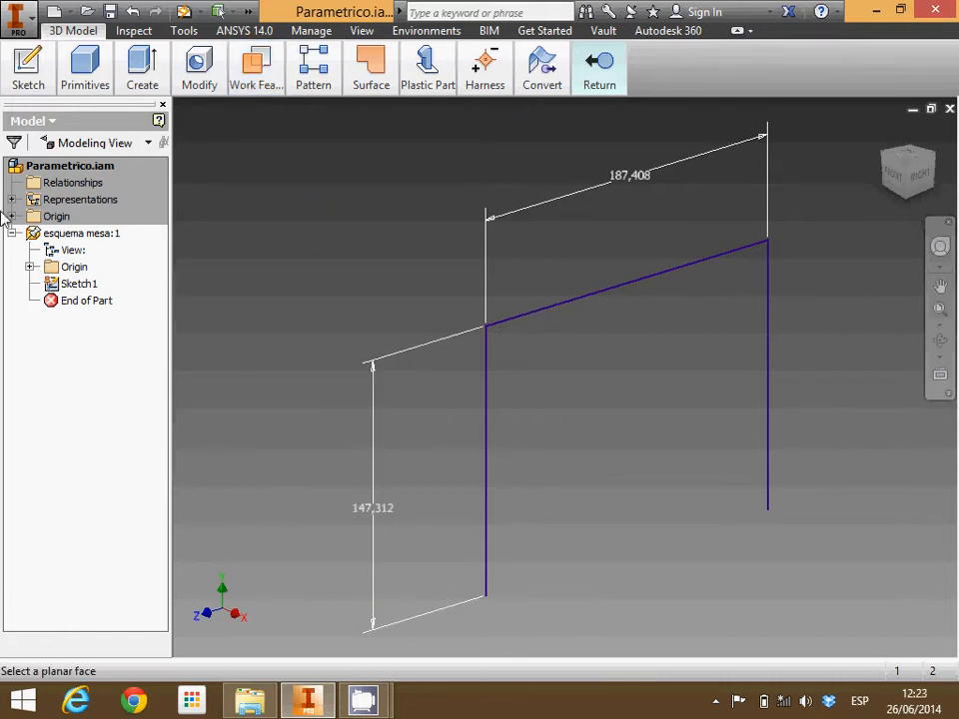
left_click(30, 267)
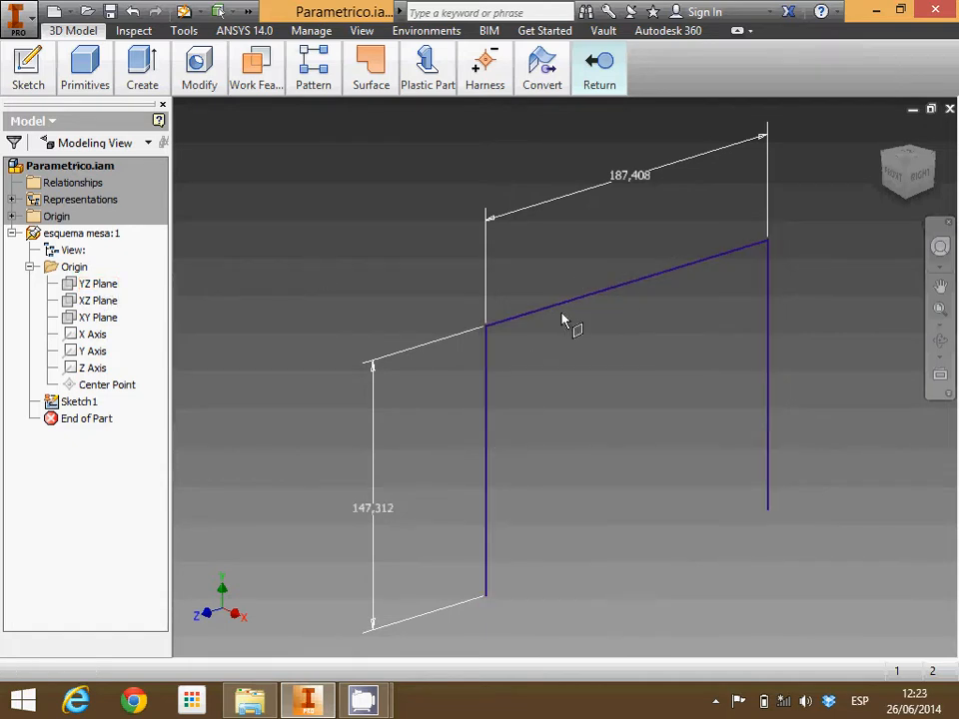
left_click(99, 285)
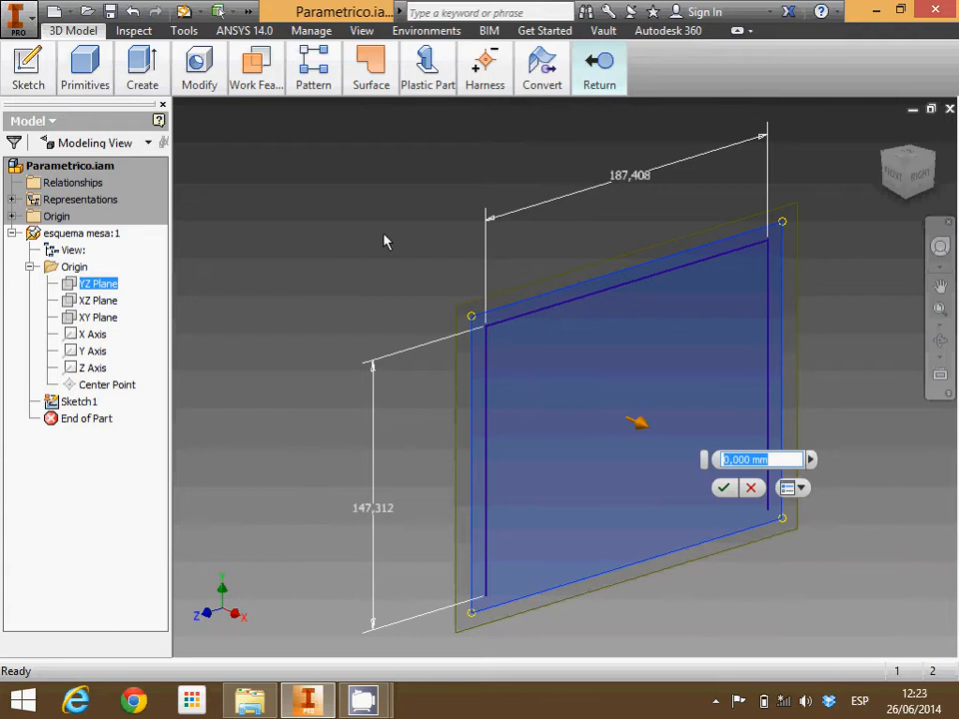
type("-100")
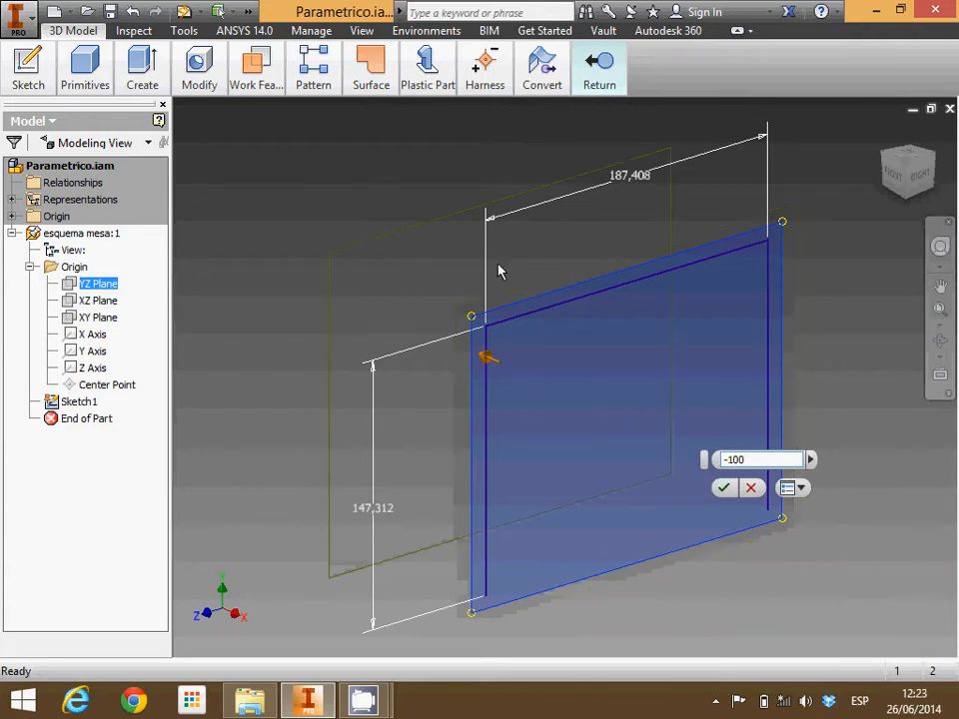
left_click(724, 489)
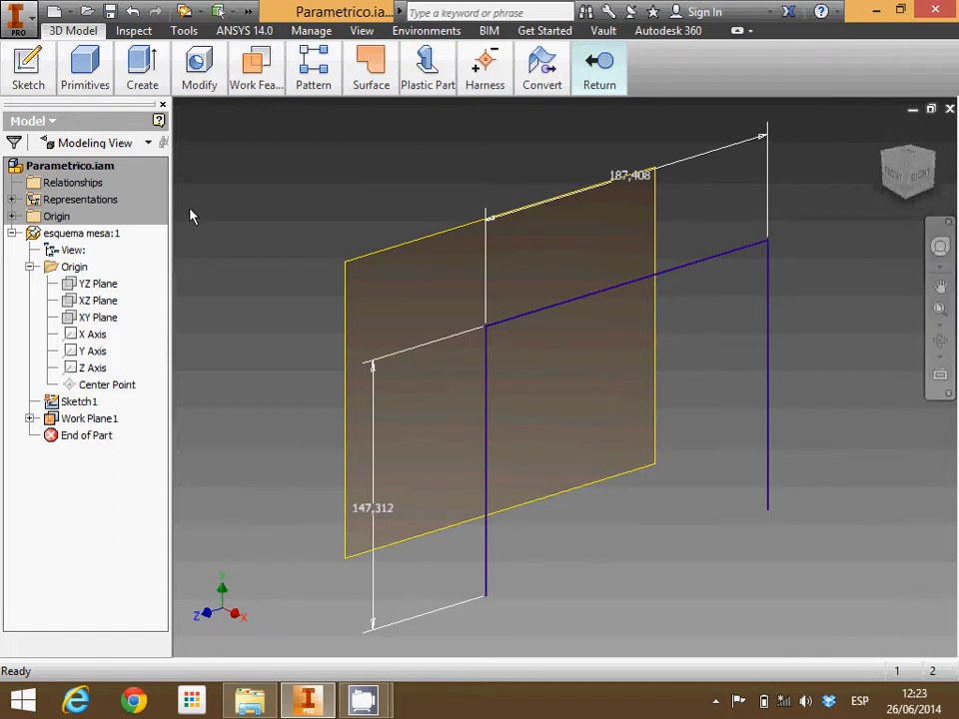
Start a new 2D sketch on the offset work plane
mouse_move(28, 65)
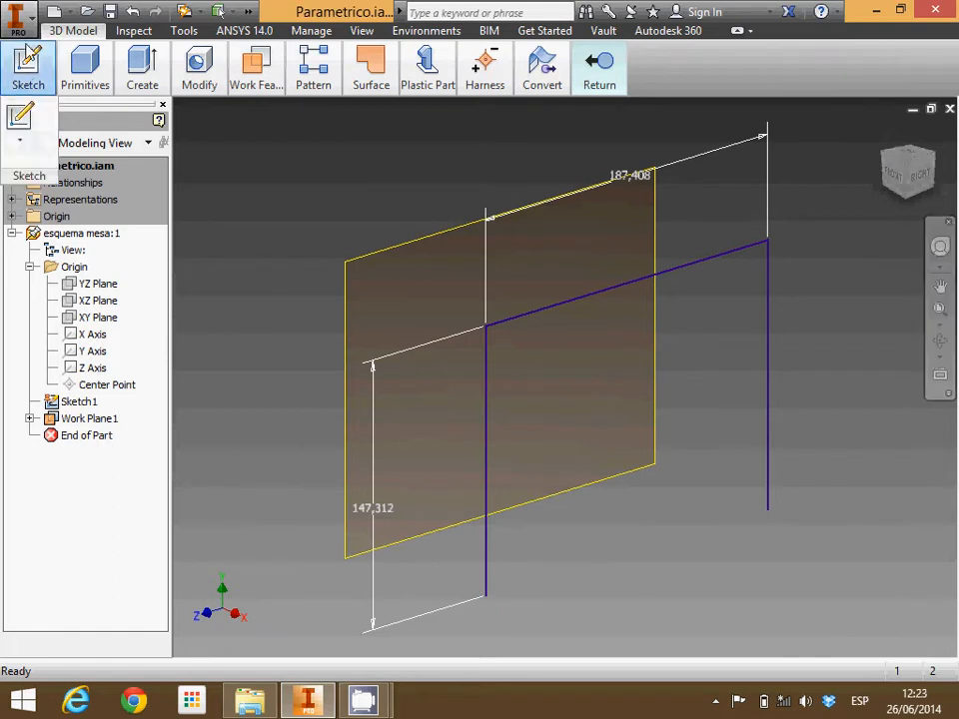
left_click(20, 118)
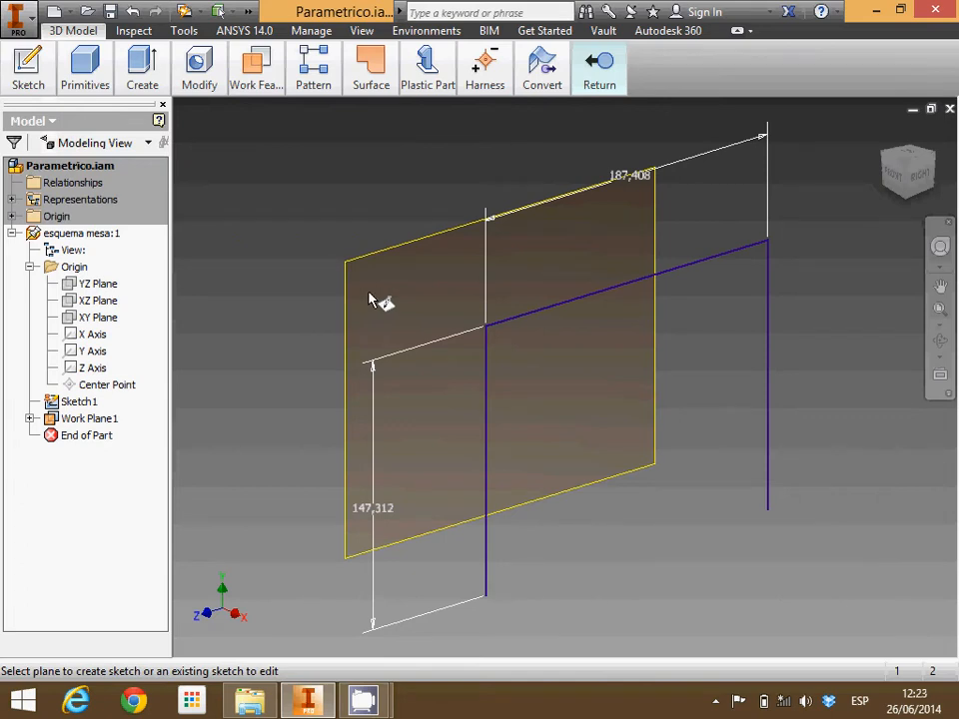
left_click(385, 256)
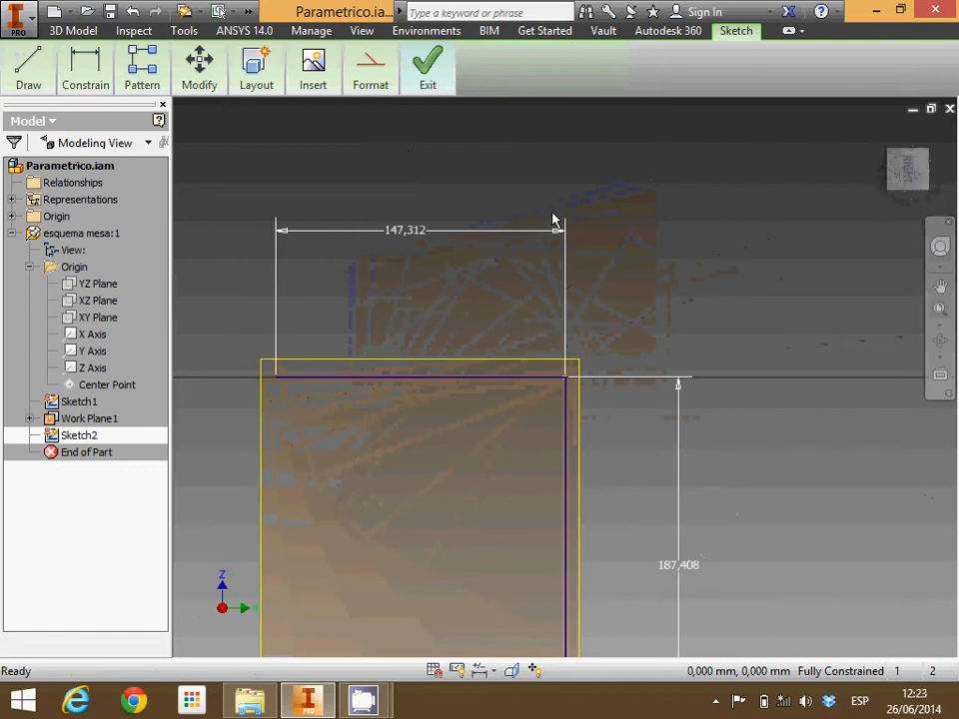
scroll(554, 217, "up", 3)
scroll(552, 216, "down", 10)
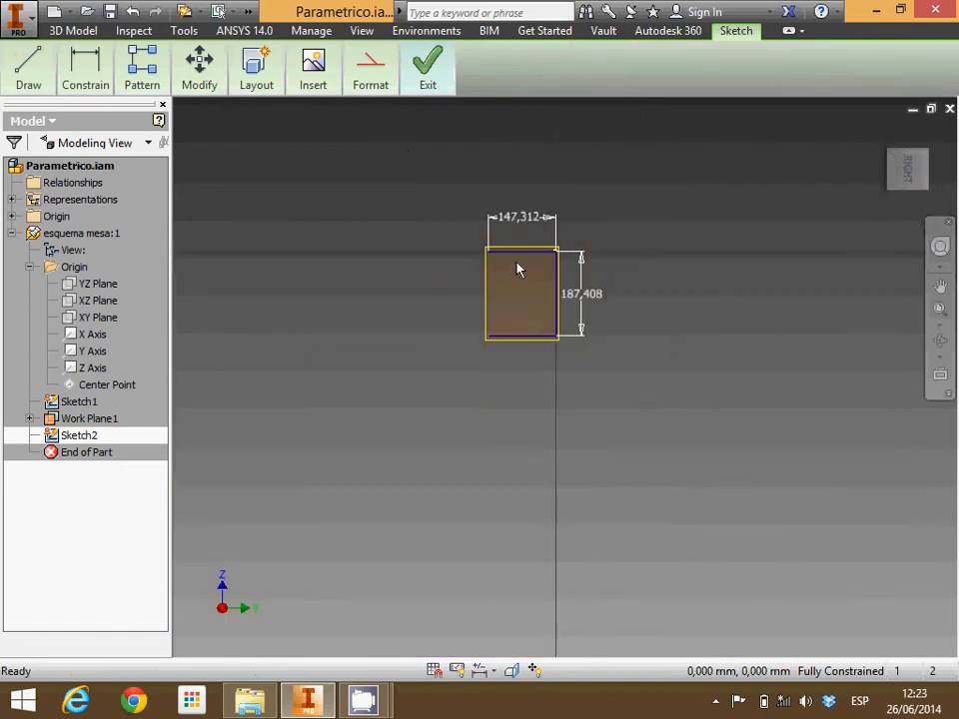
scroll(519, 268, "up", 5)
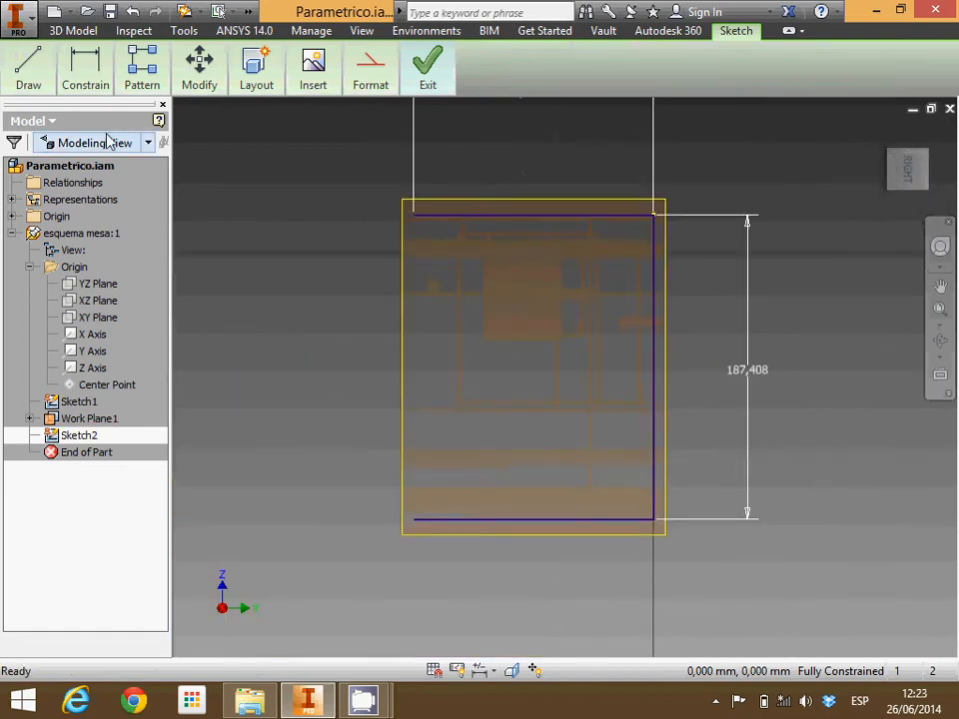
Project the tabletop line and both legs of the first sketch onto the work plane sketch and finish it
mouse_move(24, 83)
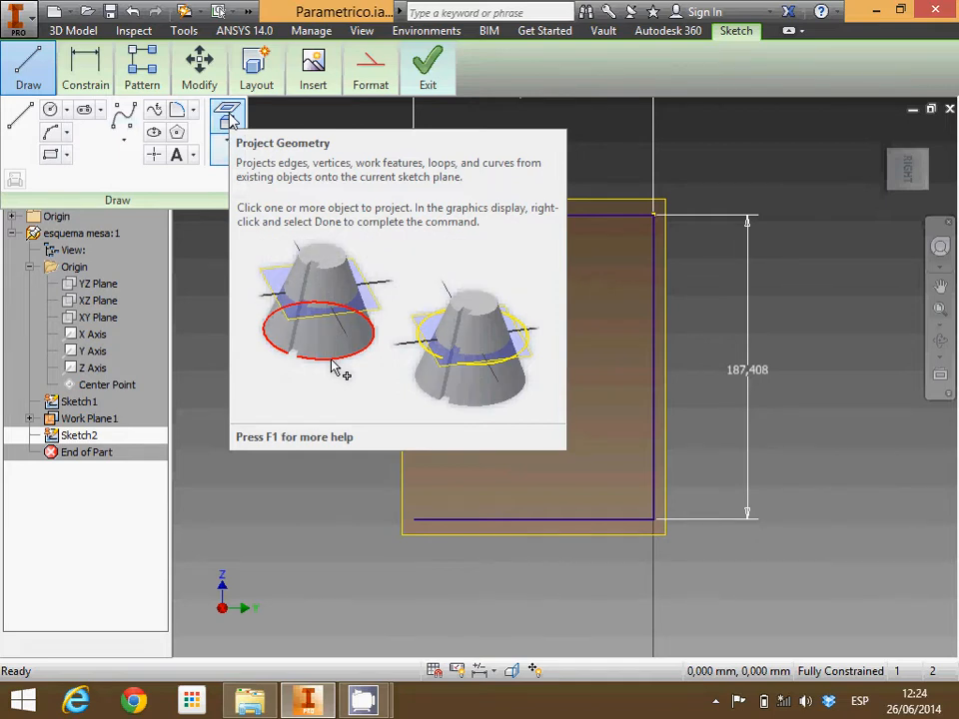
left_click(228, 118)
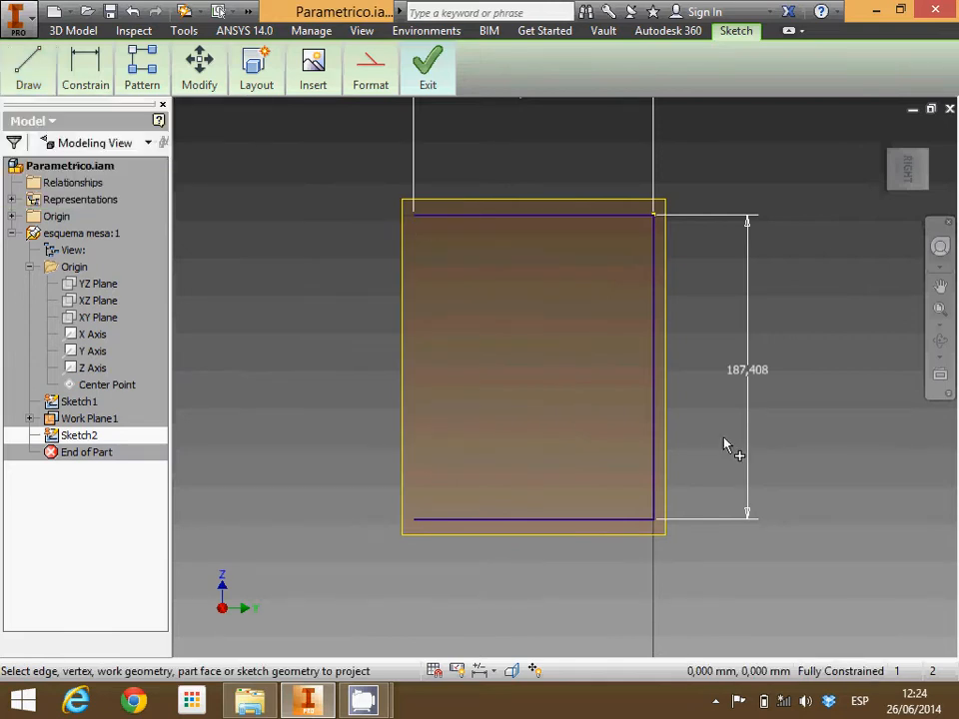
left_click(646, 411)
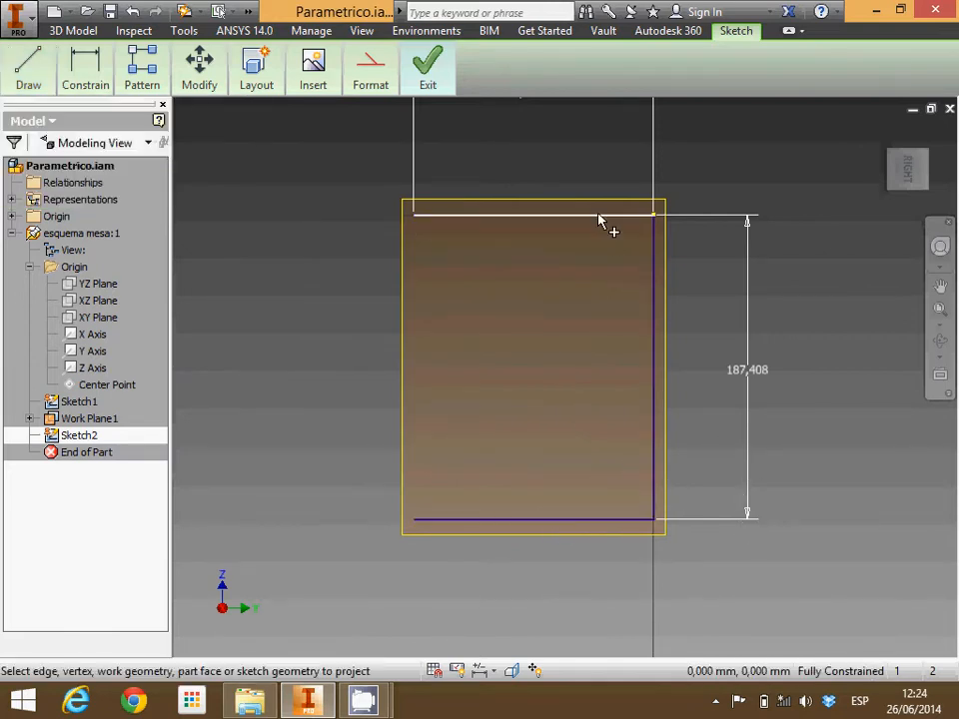
left_click(444, 216)
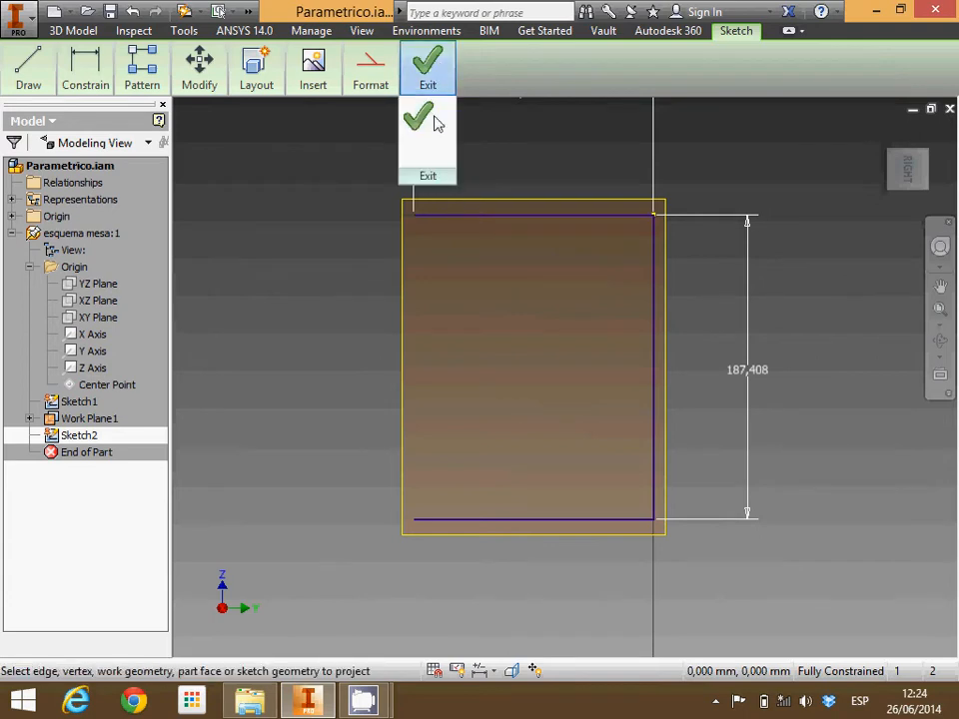
left_click(431, 118)
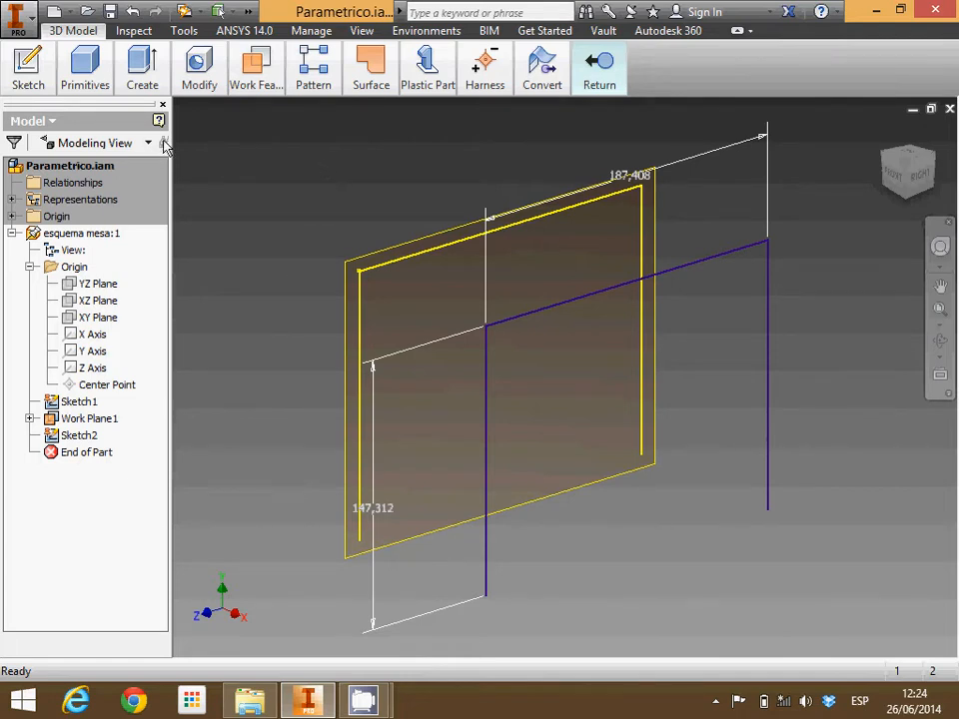
Start a 3D sketch and draw a line from the projected outline's front corner to the first outline's corner at the origin
left_click(28, 68)
left_click(21, 140)
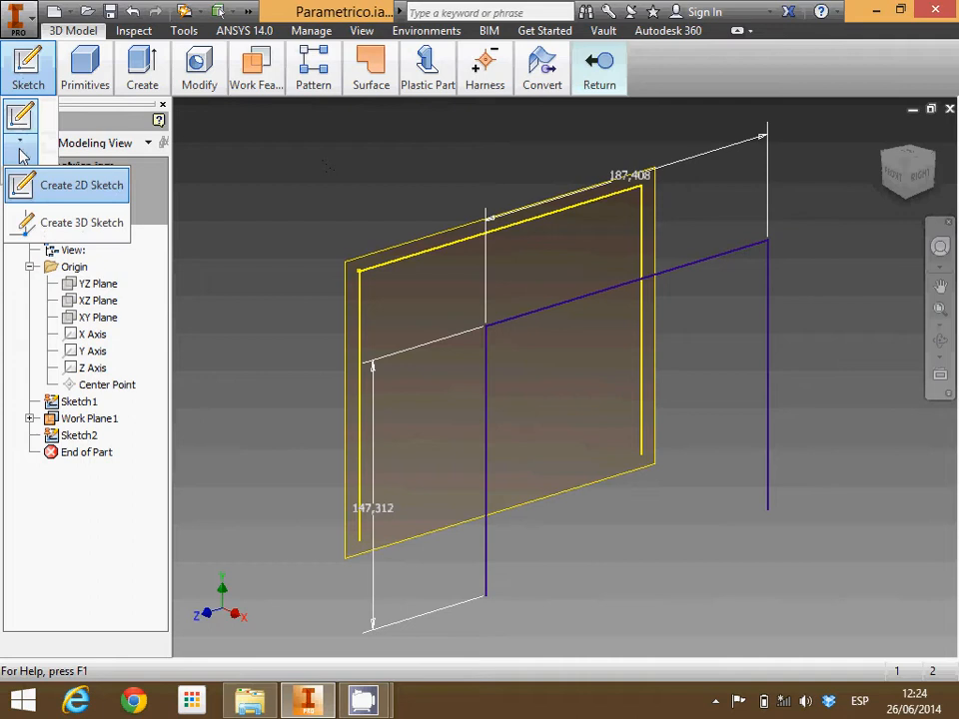
left_click(48, 226)
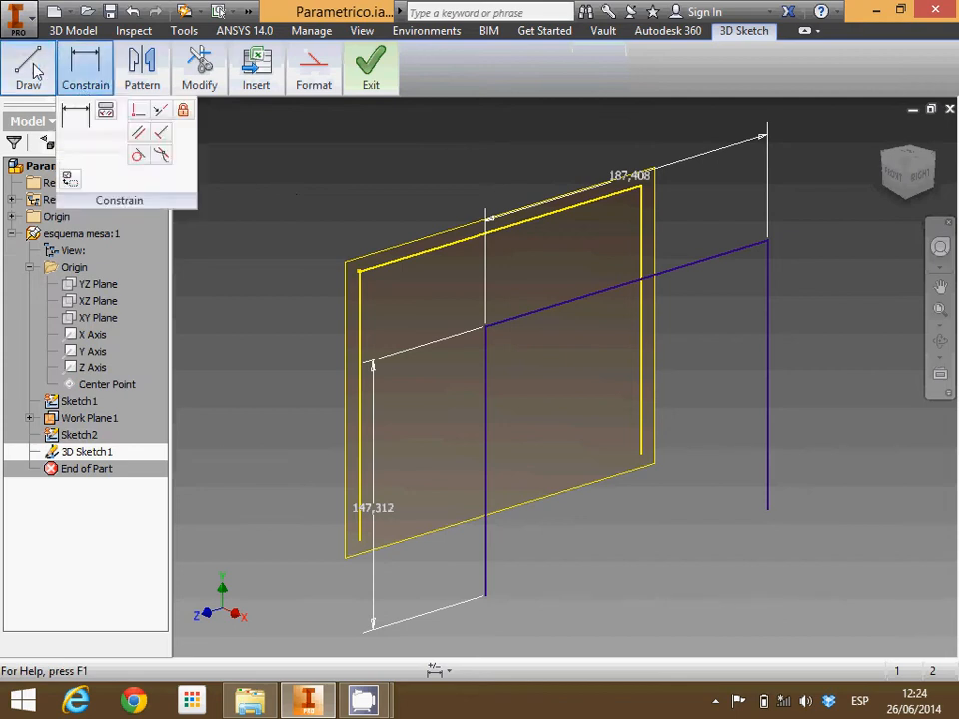
left_click(20, 118)
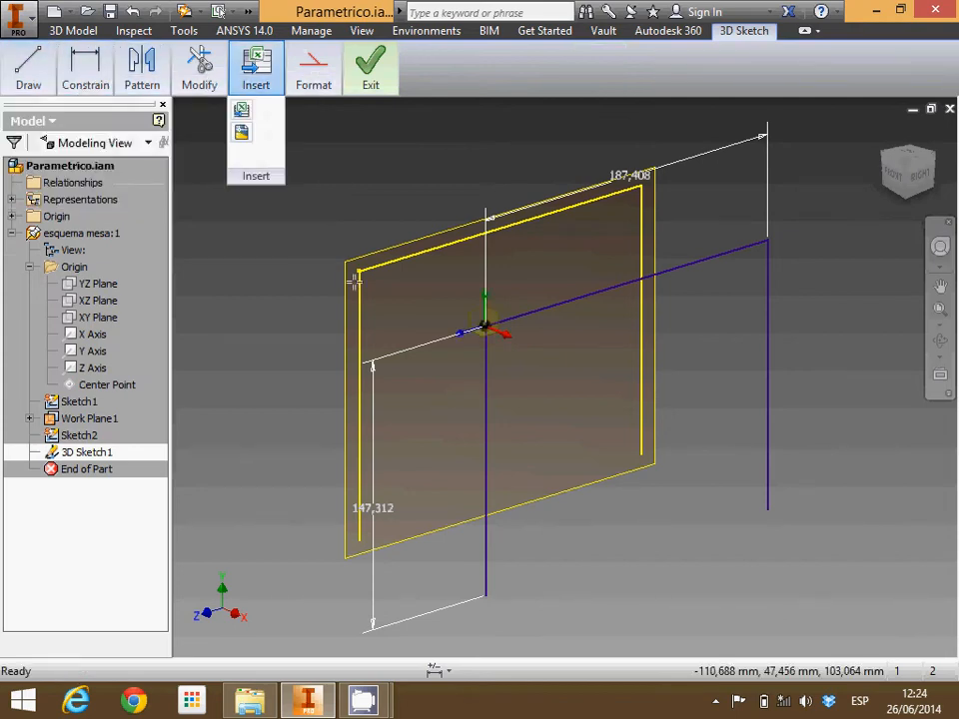
left_click(359, 270)
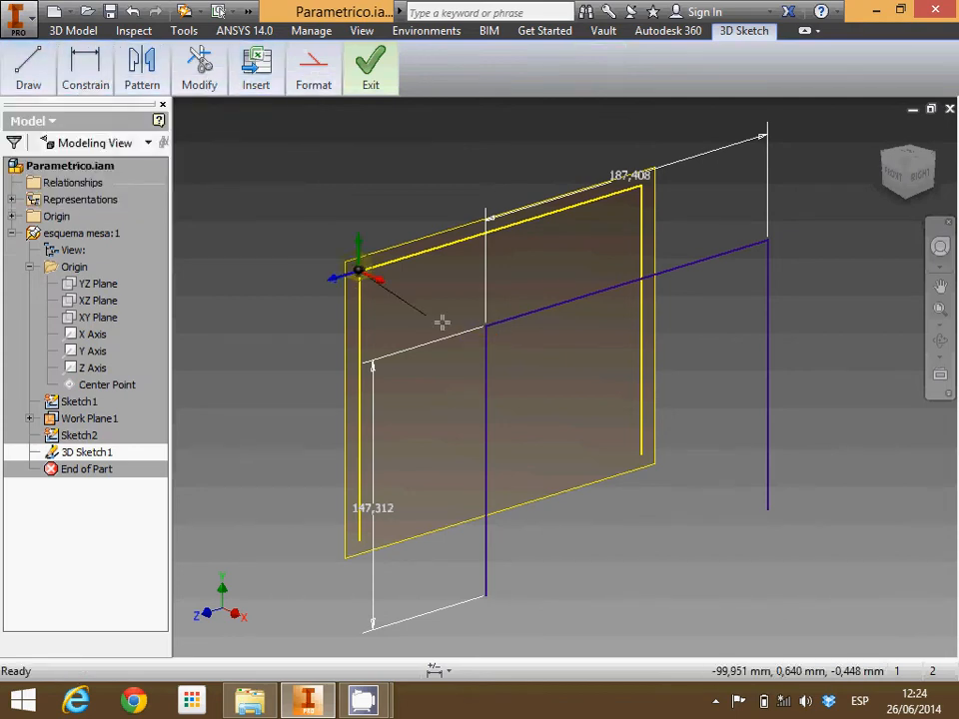
left_click(485, 325)
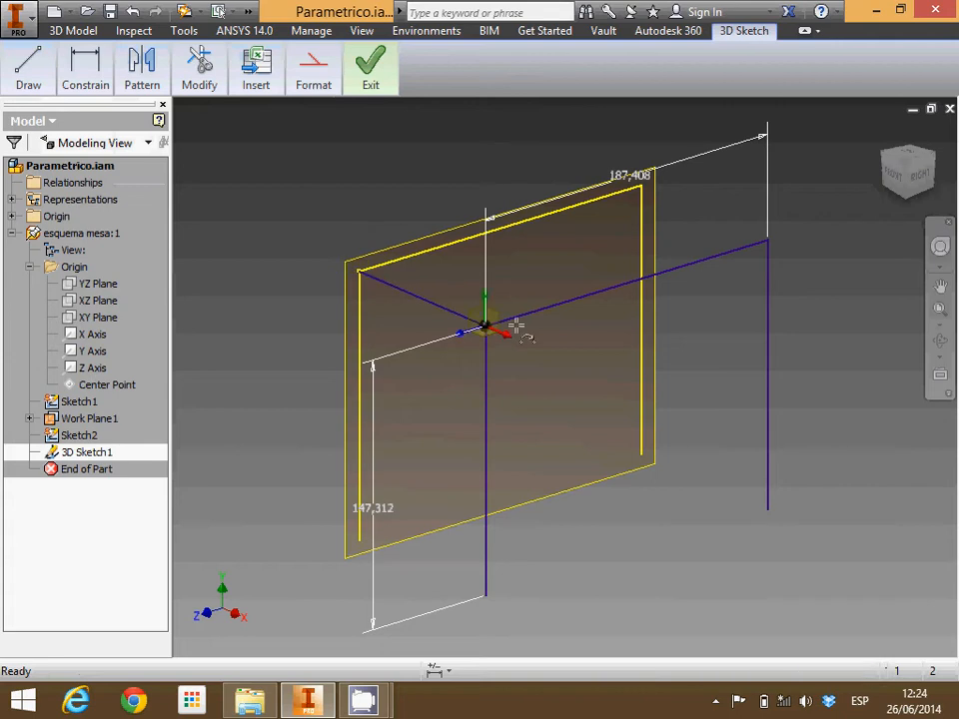
right_click(655, 384)
left_click(717, 383)
Draw a second 3D line connecting the far top corners of the projected and original outlines
left_click(30, 72)
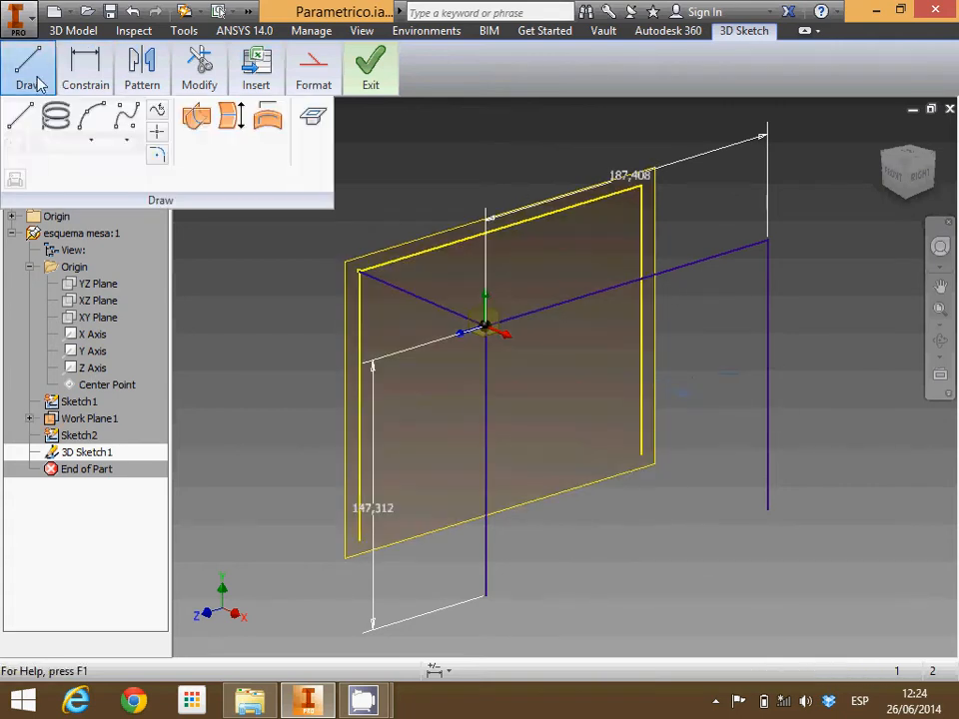
left_click(642, 183)
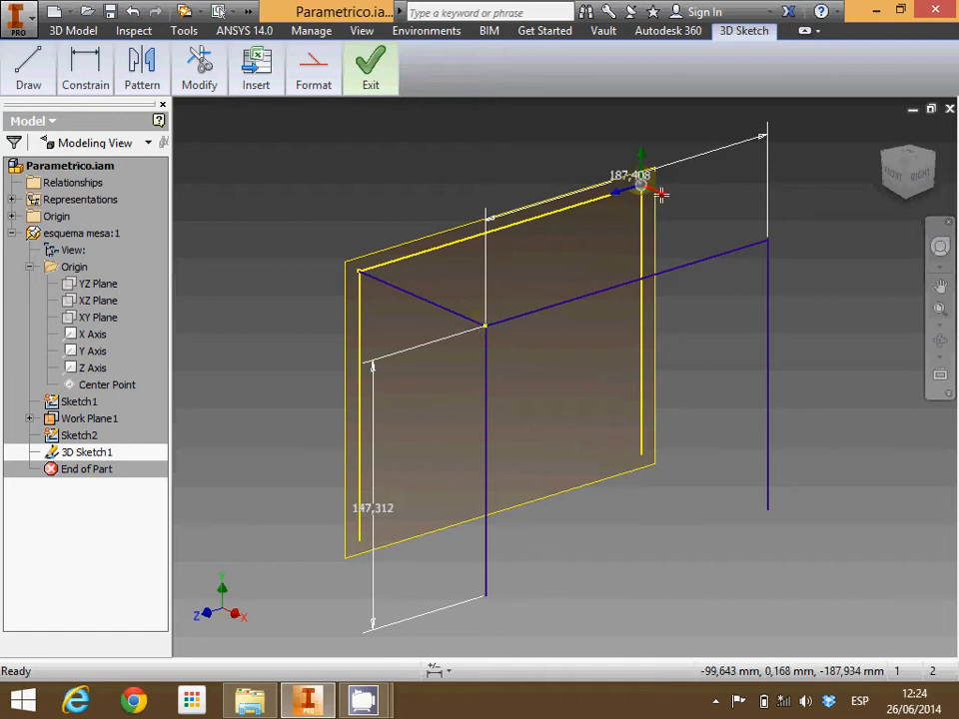
left_click(766, 240)
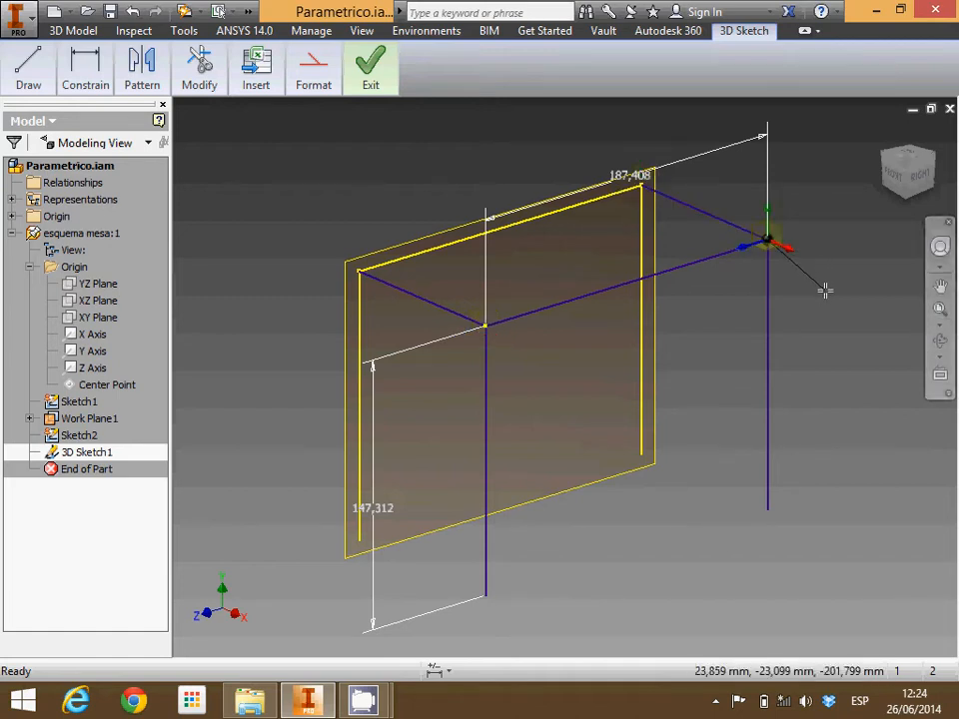
End the line command and finish the 3D sketch
right_click(821, 287)
left_click(865, 287)
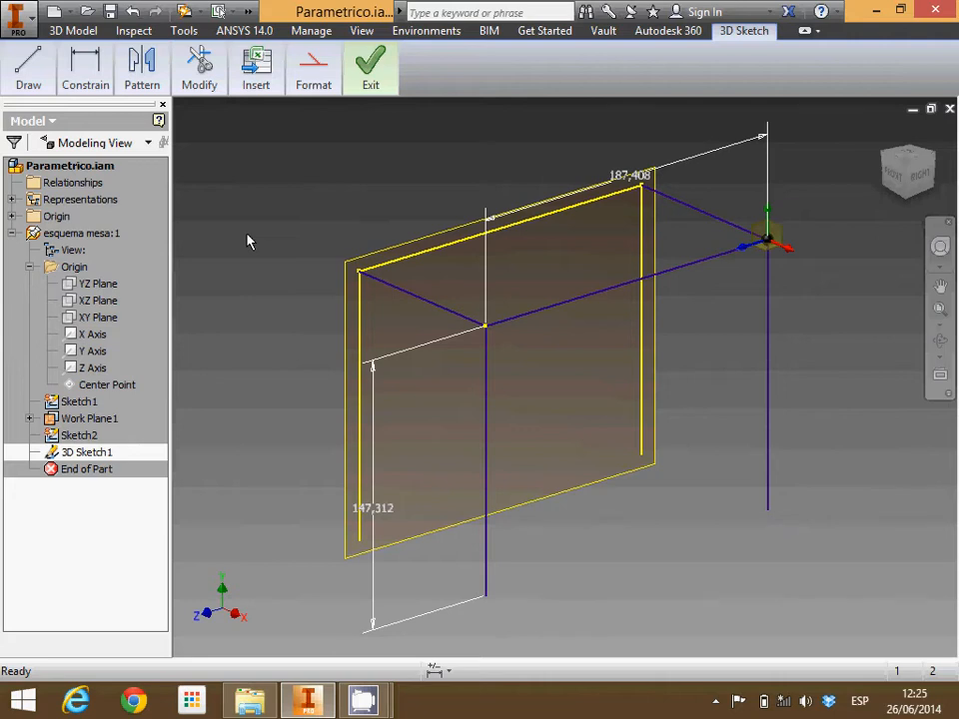
mouse_move(375, 78)
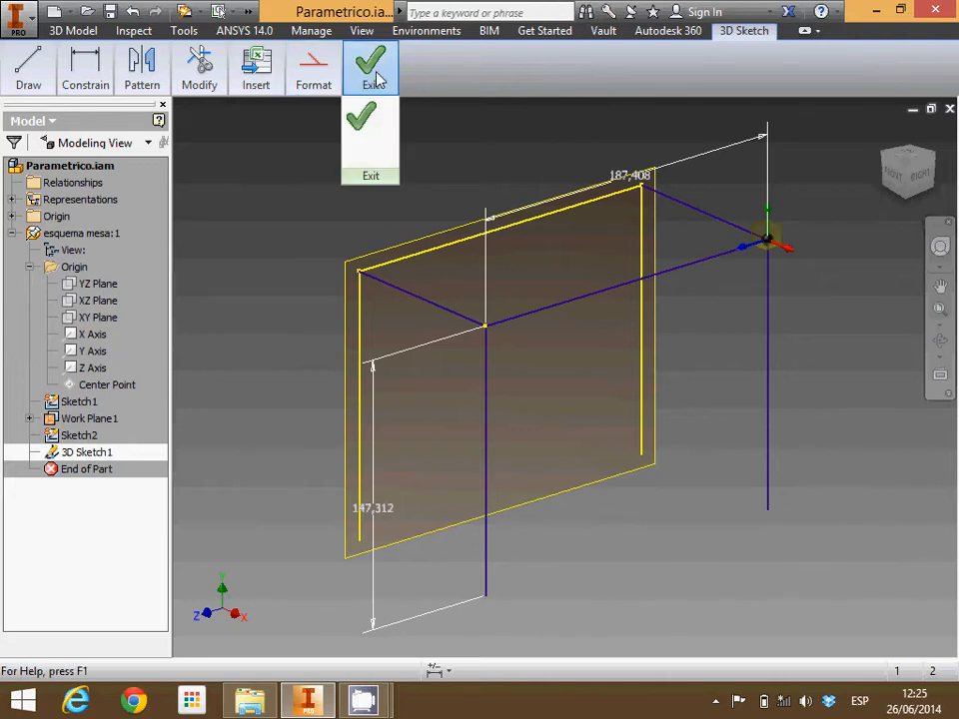
left_click(362, 118)
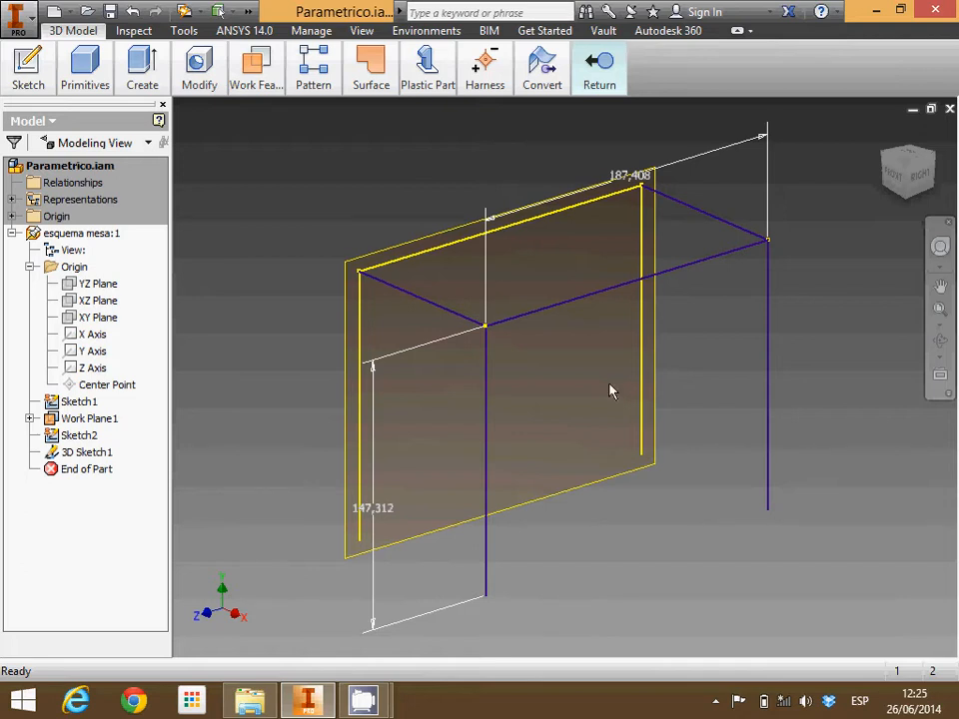
Open the part's parameters and set model parameters d0 and d1 to 1500 mm each
left_click(321, 32)
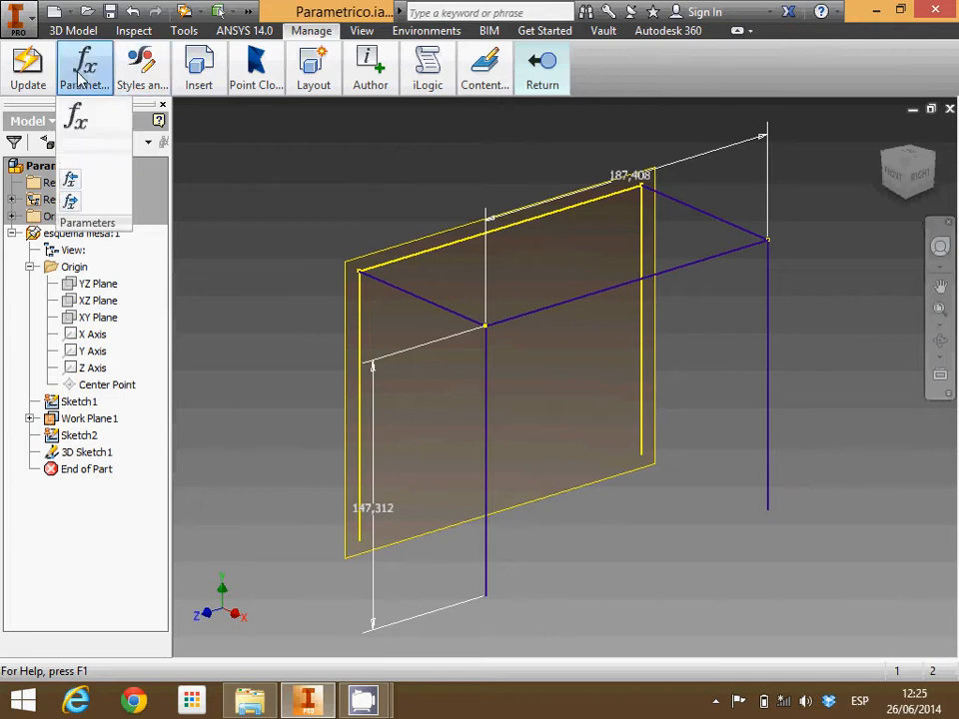
left_click(79, 128)
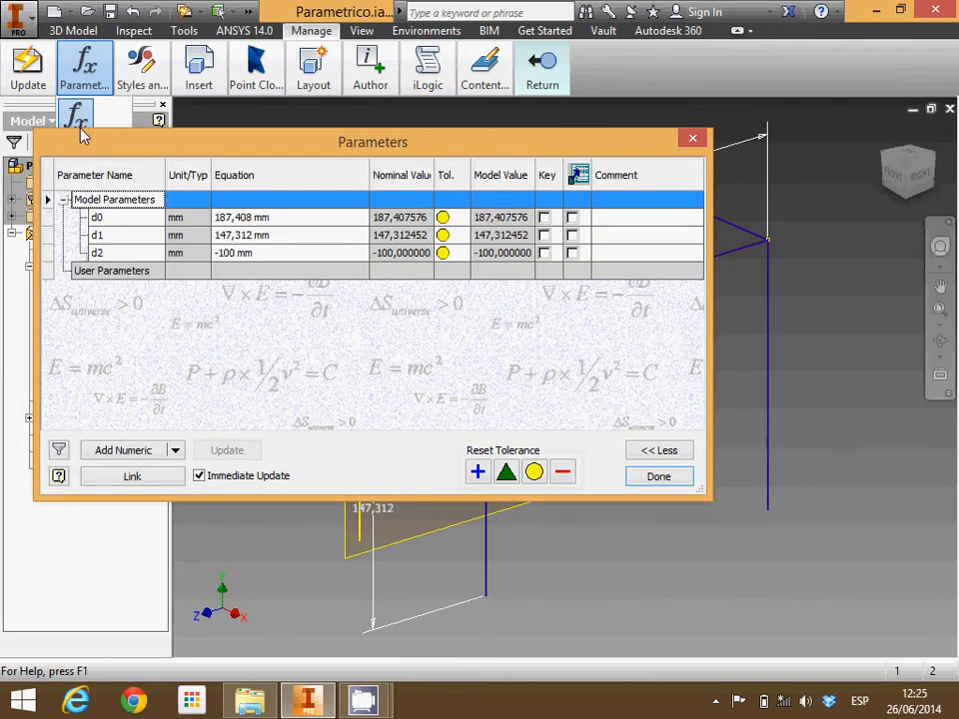
left_click_drag(300, 154, 445, 150)
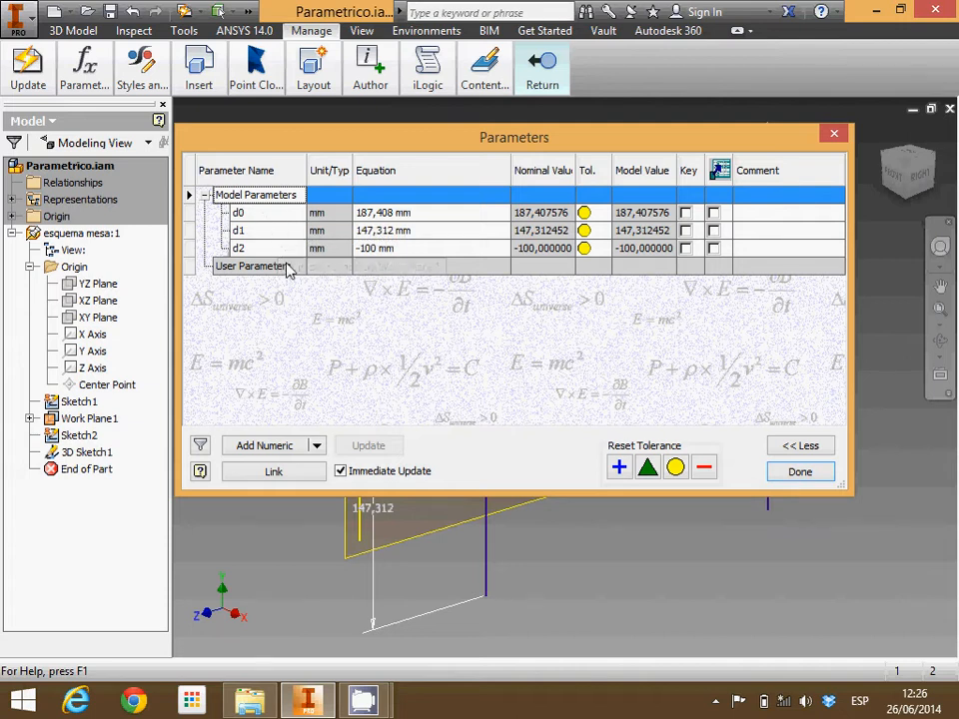
left_click(449, 214)
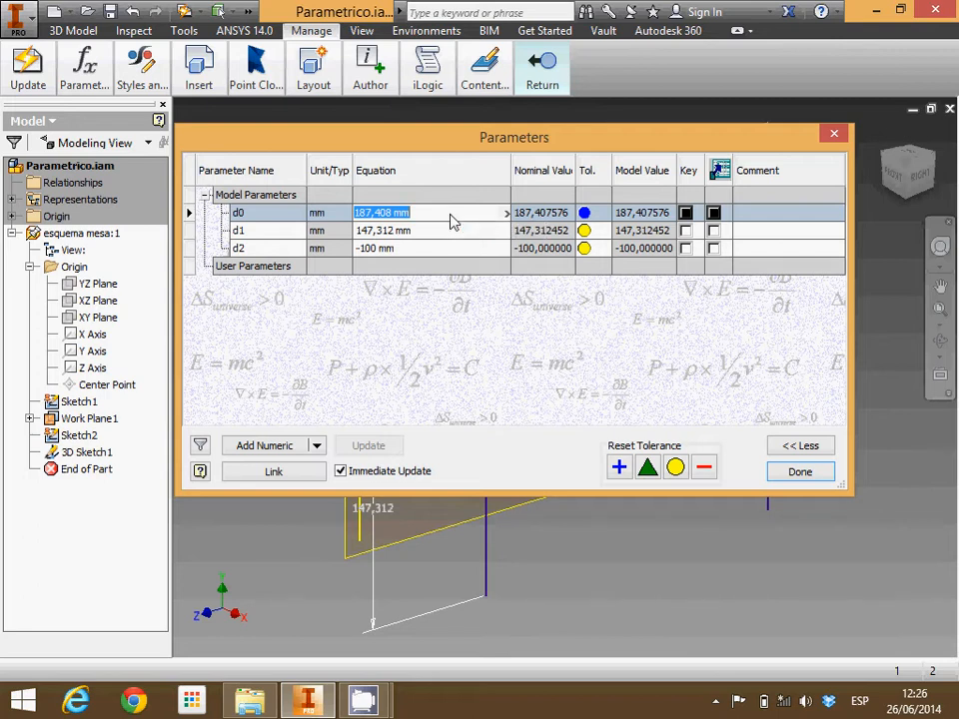
type("1500")
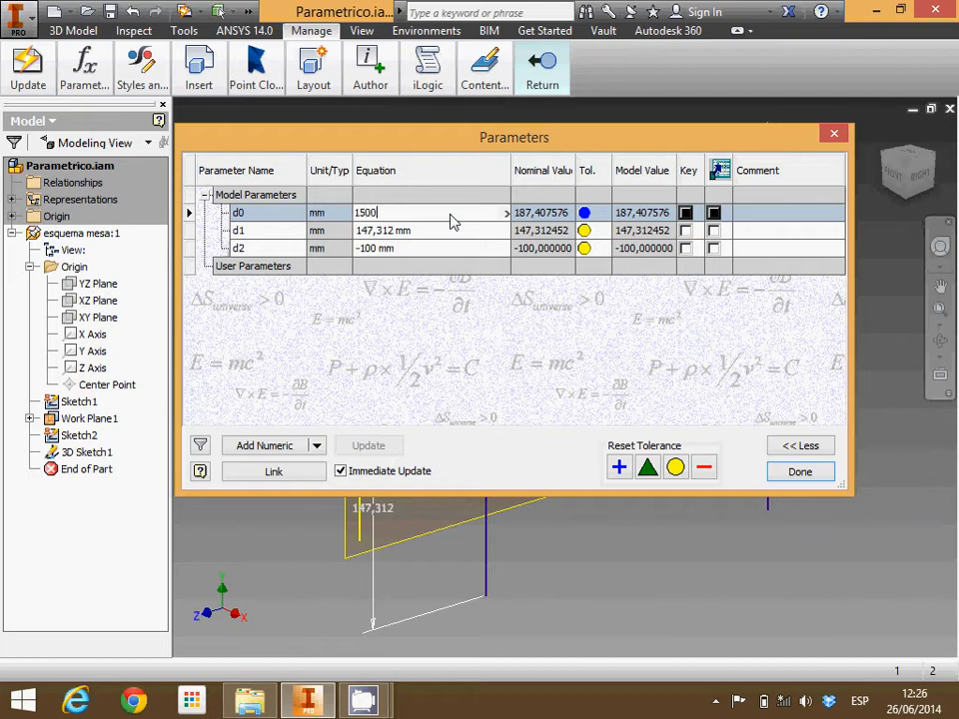
left_click(443, 233)
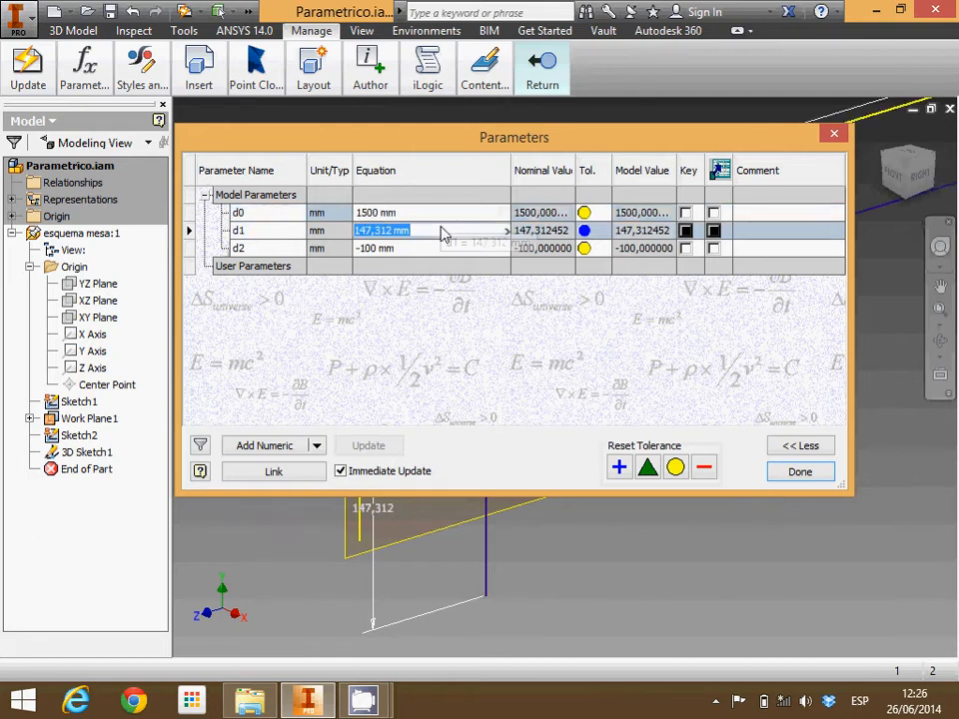
type("1500")
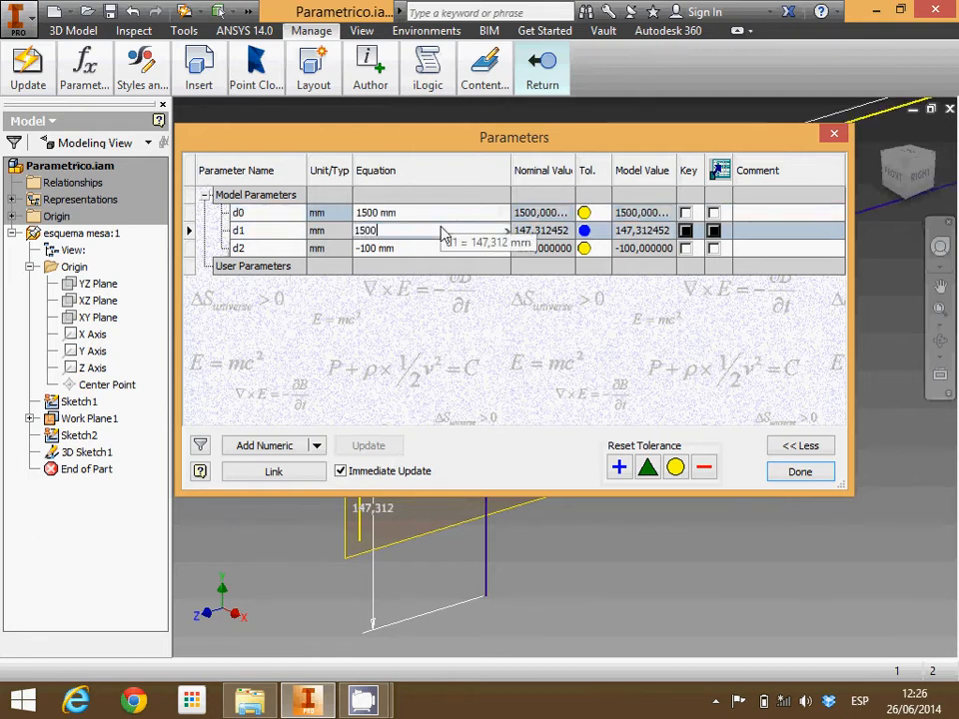
Set the work plane offset parameter d2 to -1500 mm, close the parameters, and fit the whole frame in view
left_click(365, 249)
left_click(361, 249)
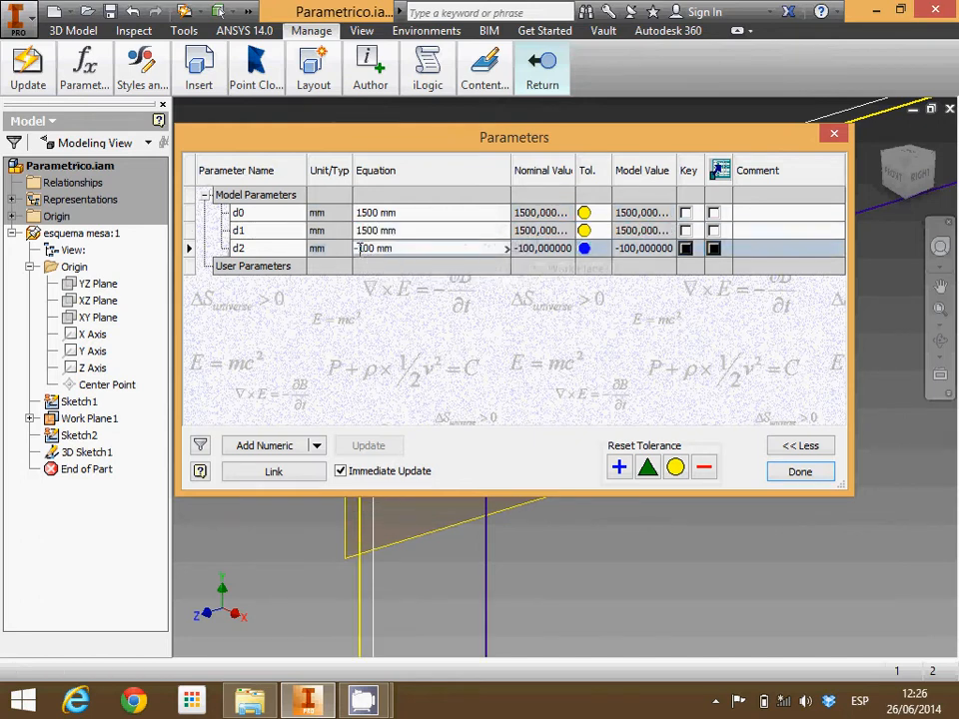
left_click_drag(361, 249, 401, 253)
type("-1")
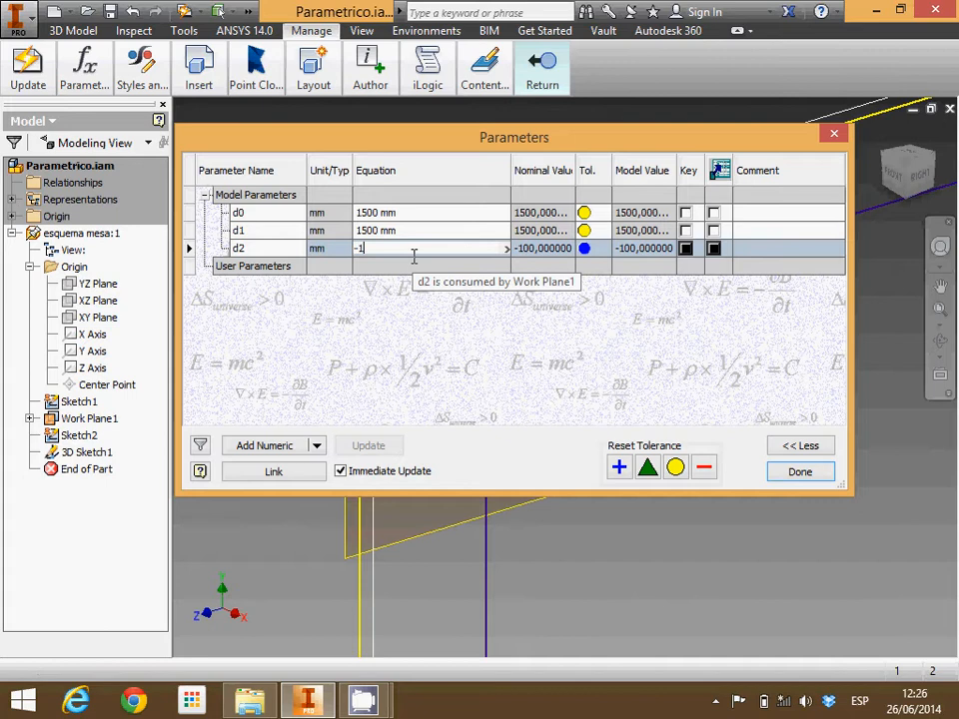
type("500")
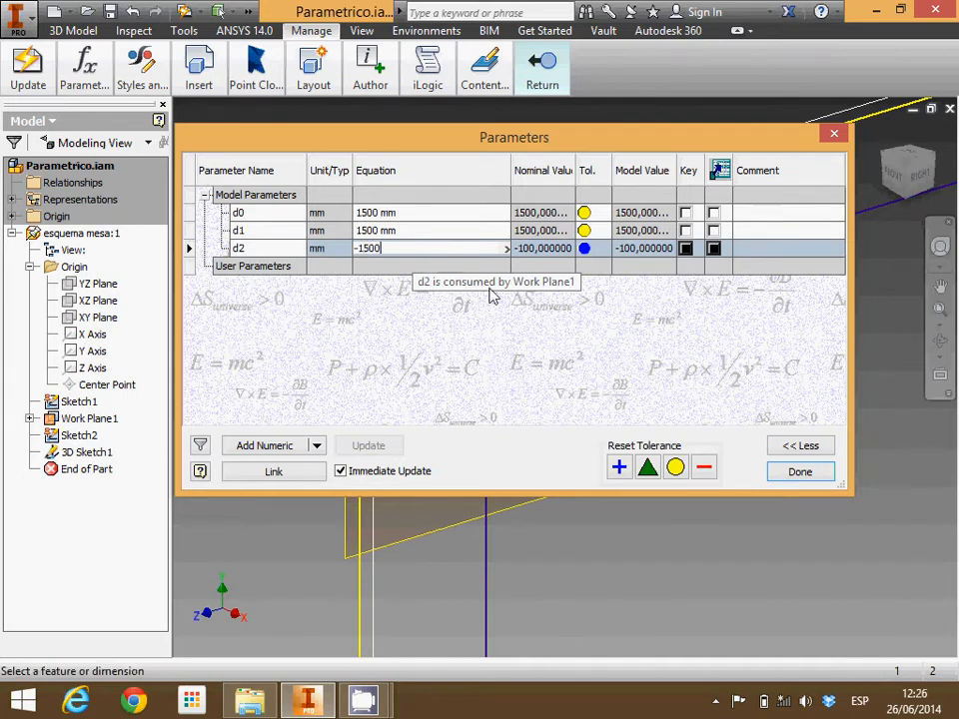
left_click(800, 472)
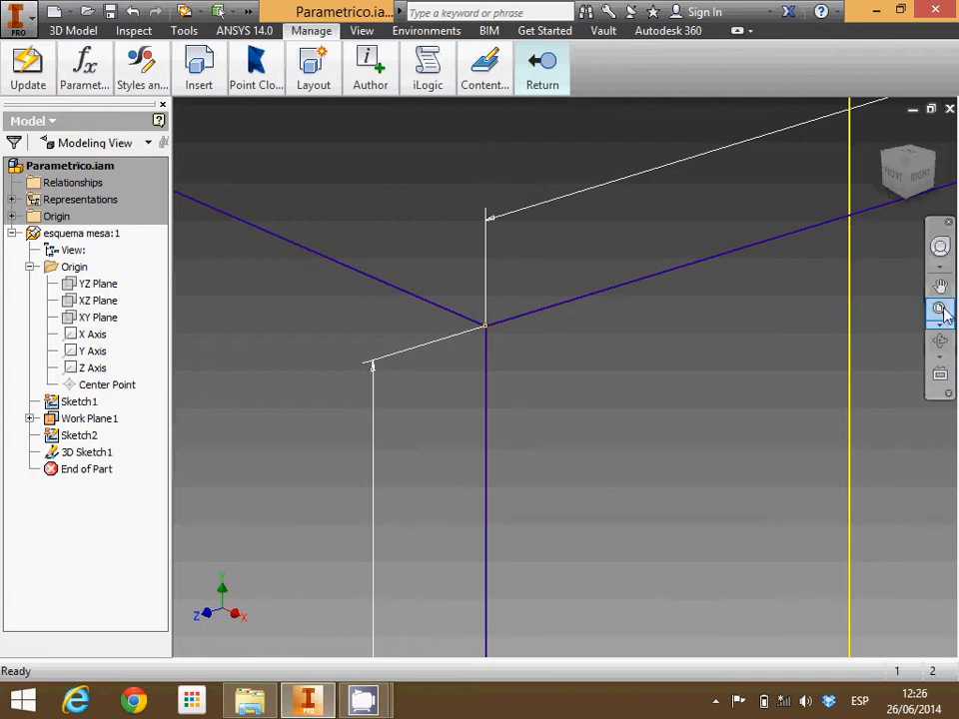
left_click(940, 310)
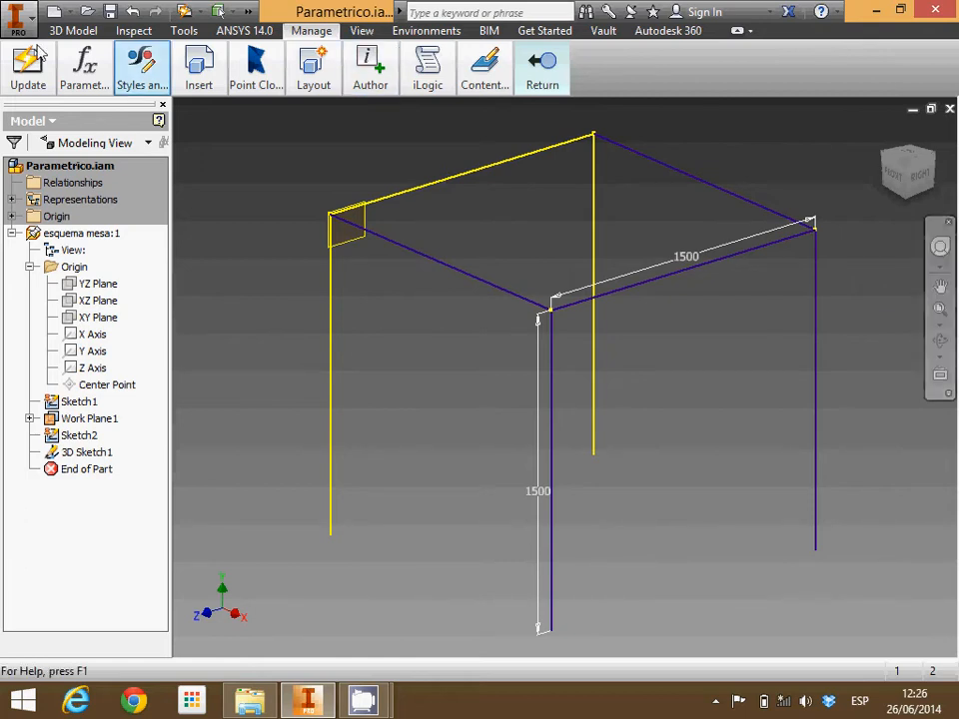
Reopen the parameters, add a numeric user parameter named Alto, and enter 1500 as its equation
left_click(83, 82)
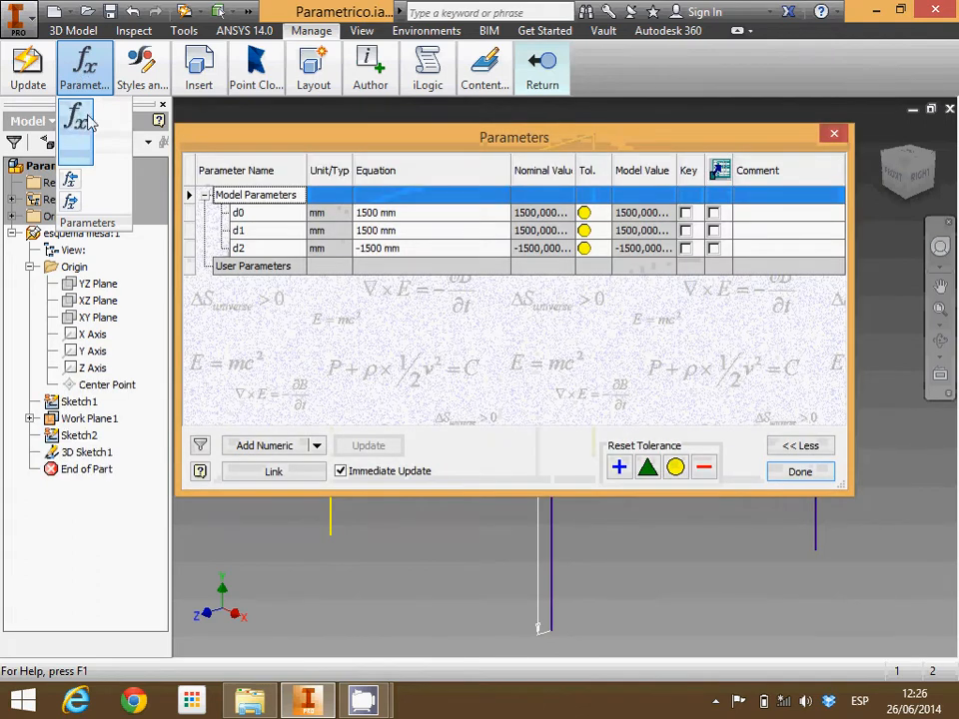
left_click(254, 448)
type("Alto")
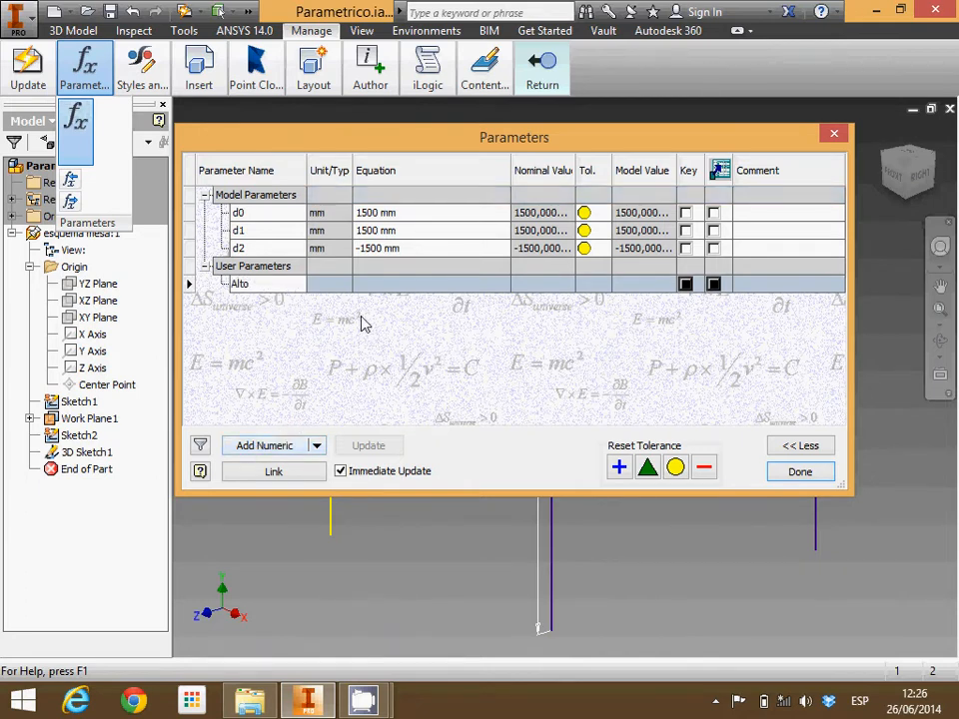
left_click(390, 285)
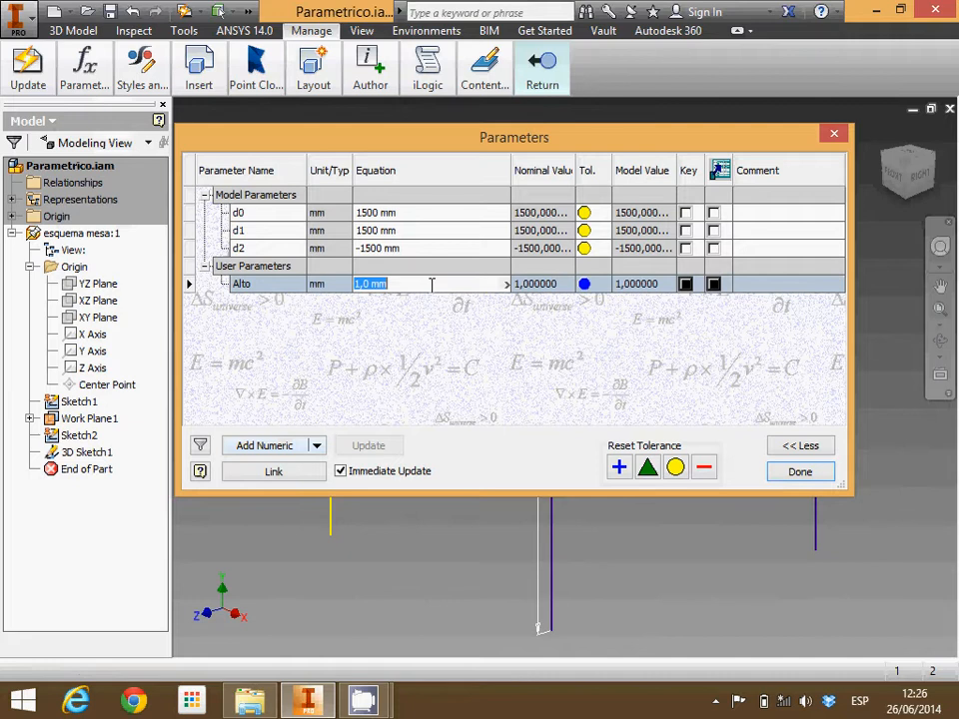
type("1500")
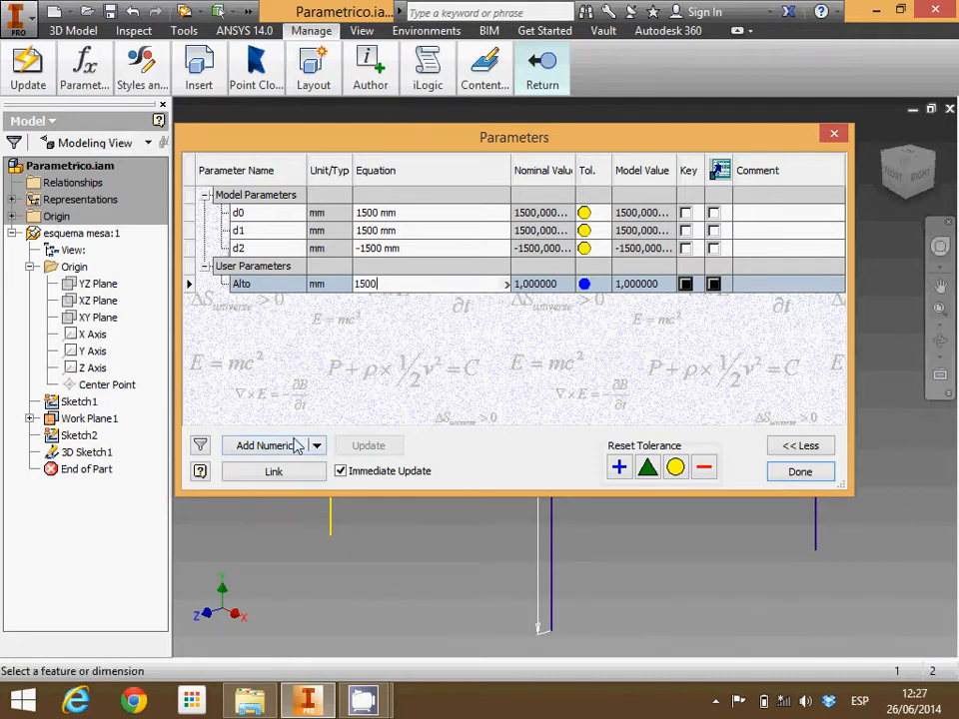
Add a numeric user parameter named Ancho with a value of 1500 mm
left_click(265, 449)
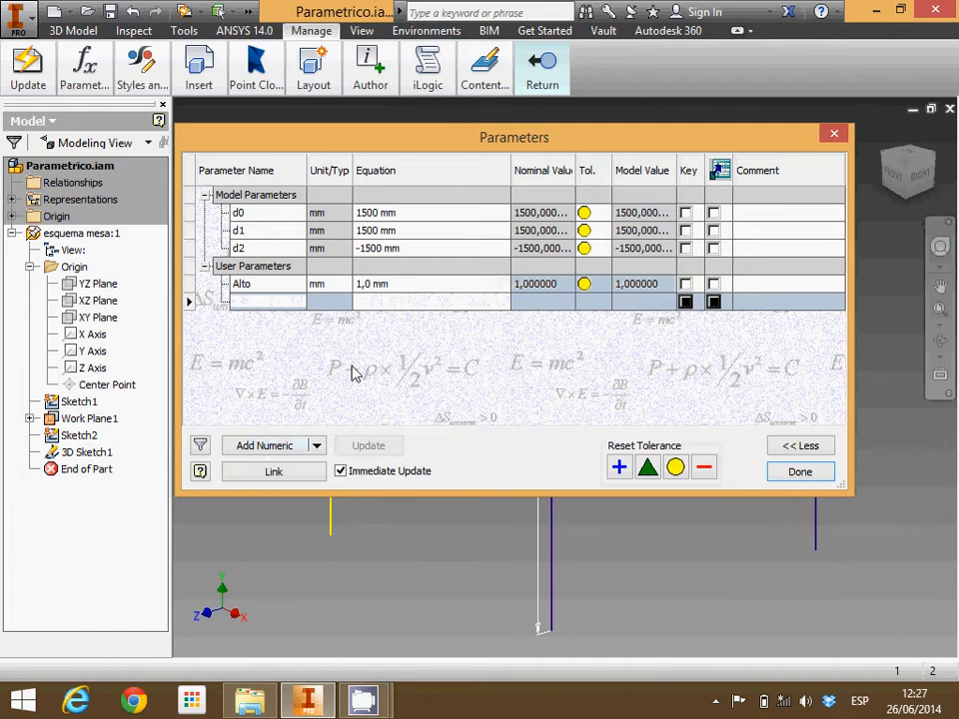
type("Ancho")
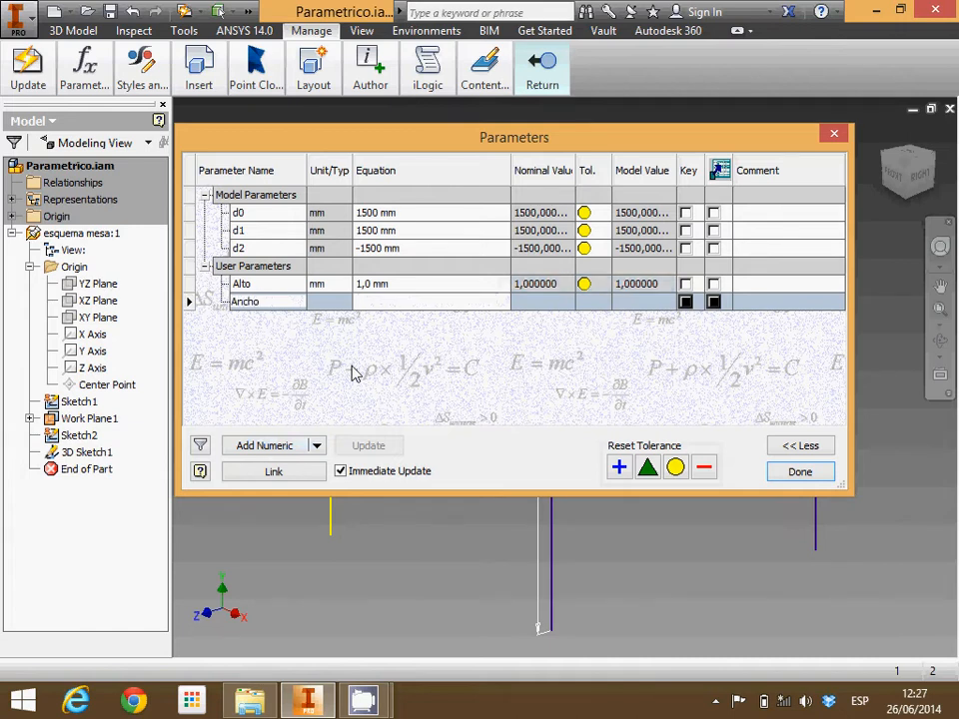
left_click(382, 306)
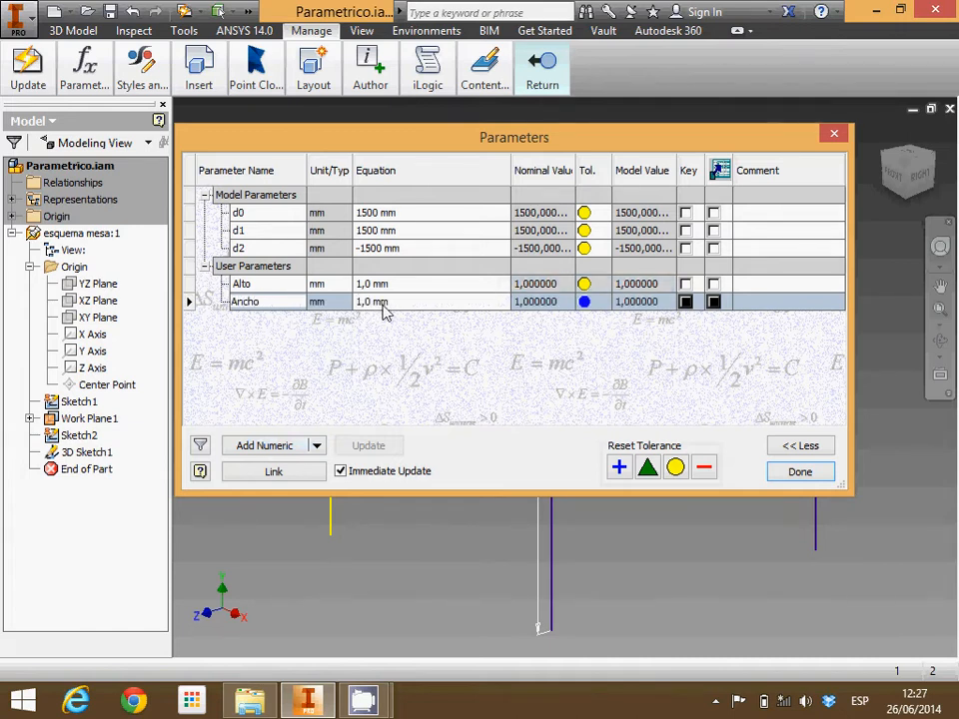
left_click(404, 303)
type("150")
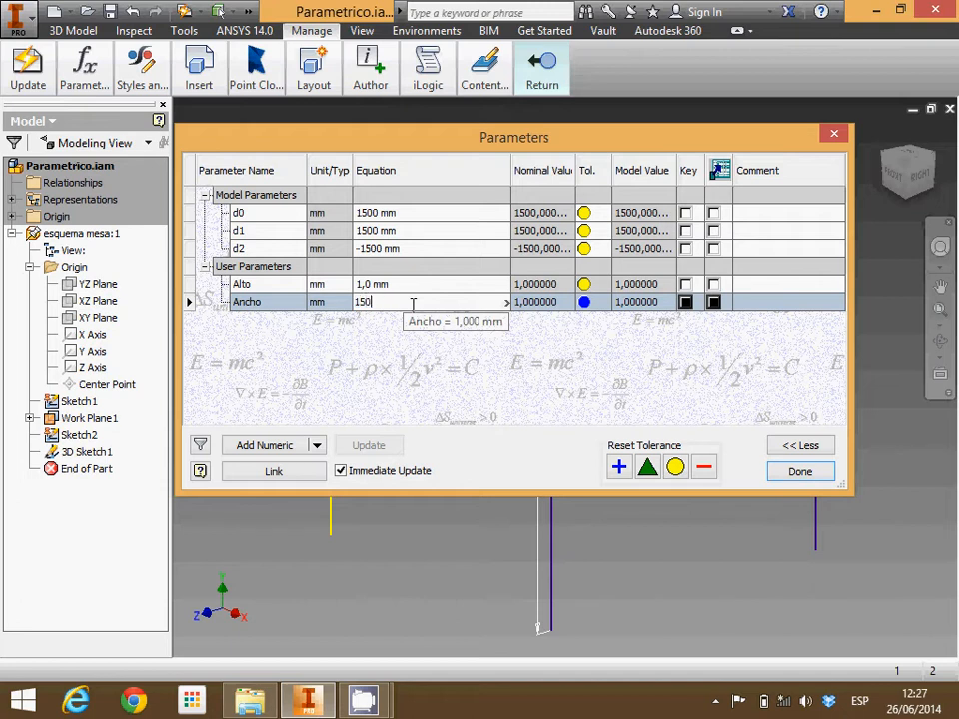
type("0")
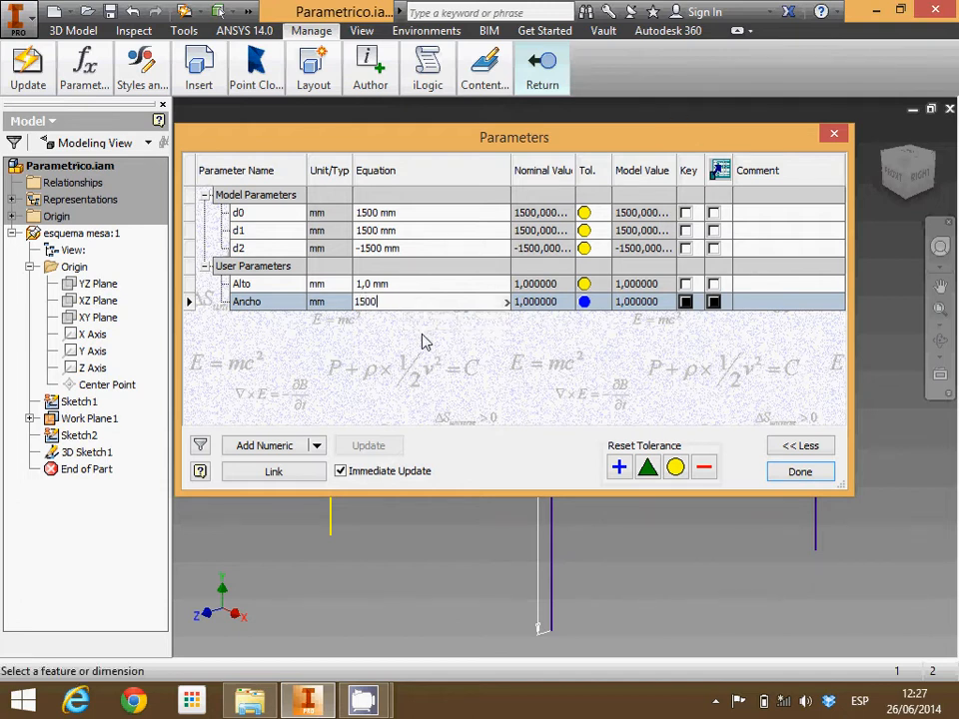
key("Return")
Set the Alto user parameter to 1500 mm
left_click(422, 287)
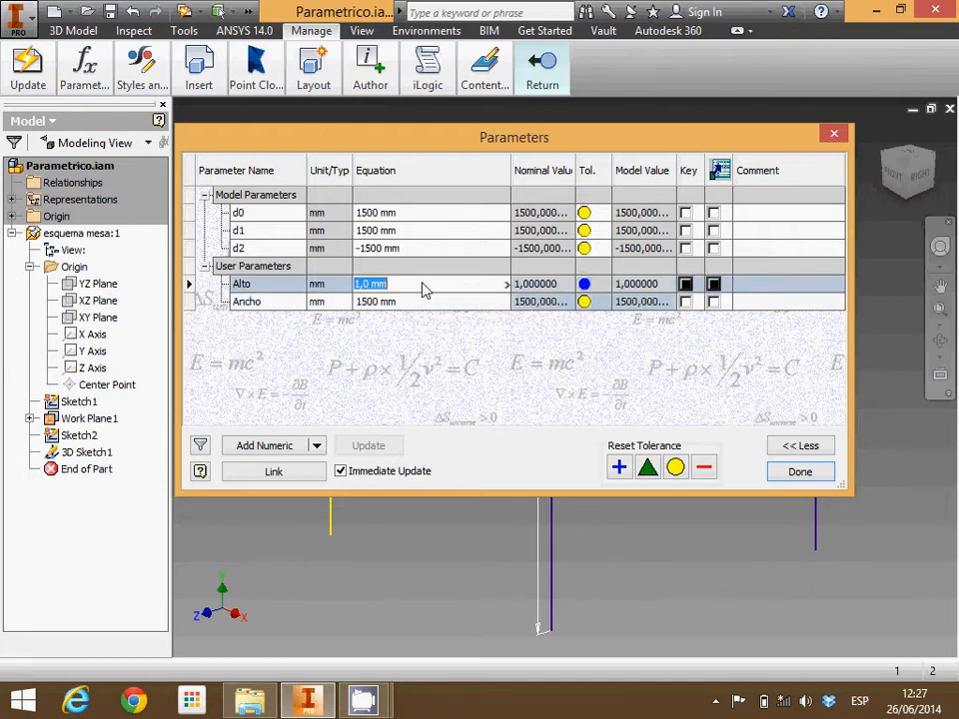
type("1500")
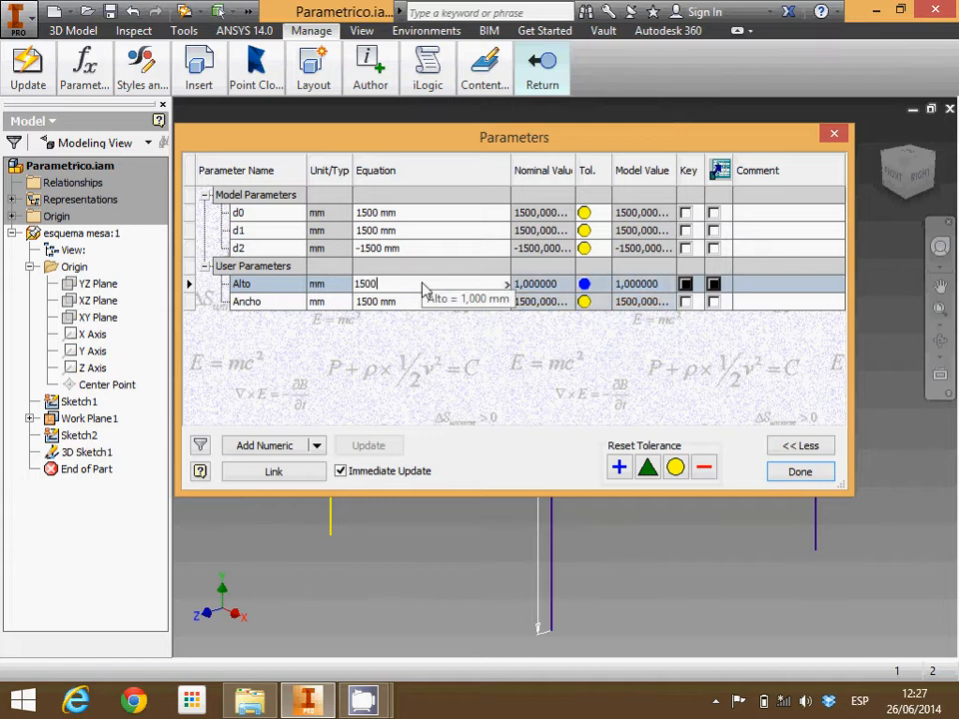
key("Return")
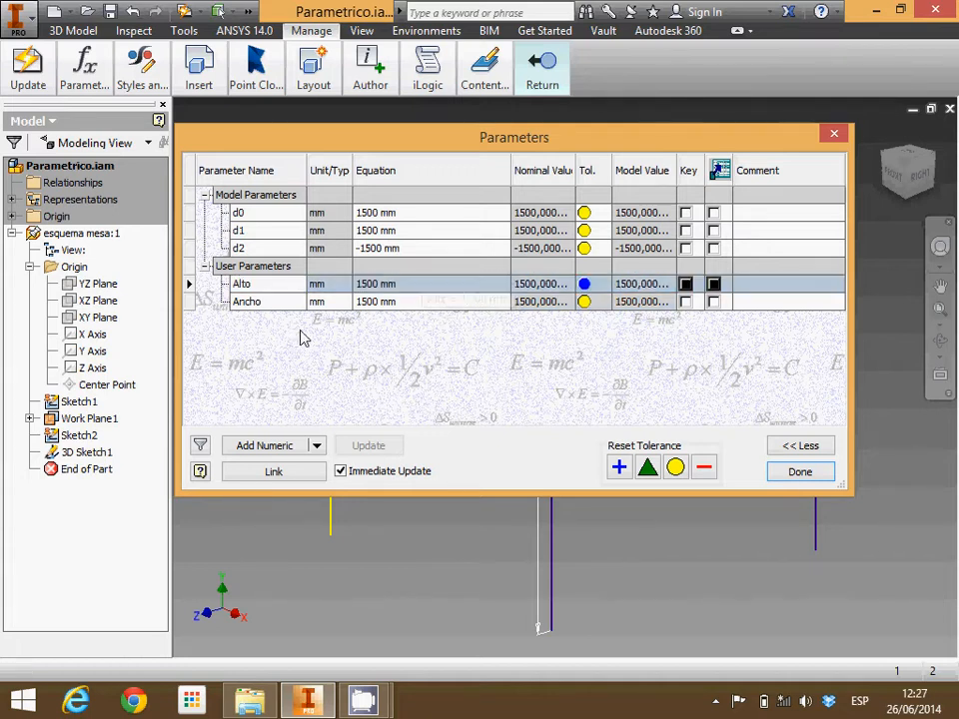
Add a numeric user parameter named Largo with a value of 1500 mm and close the parameters
left_click(271, 444)
type("Largo")
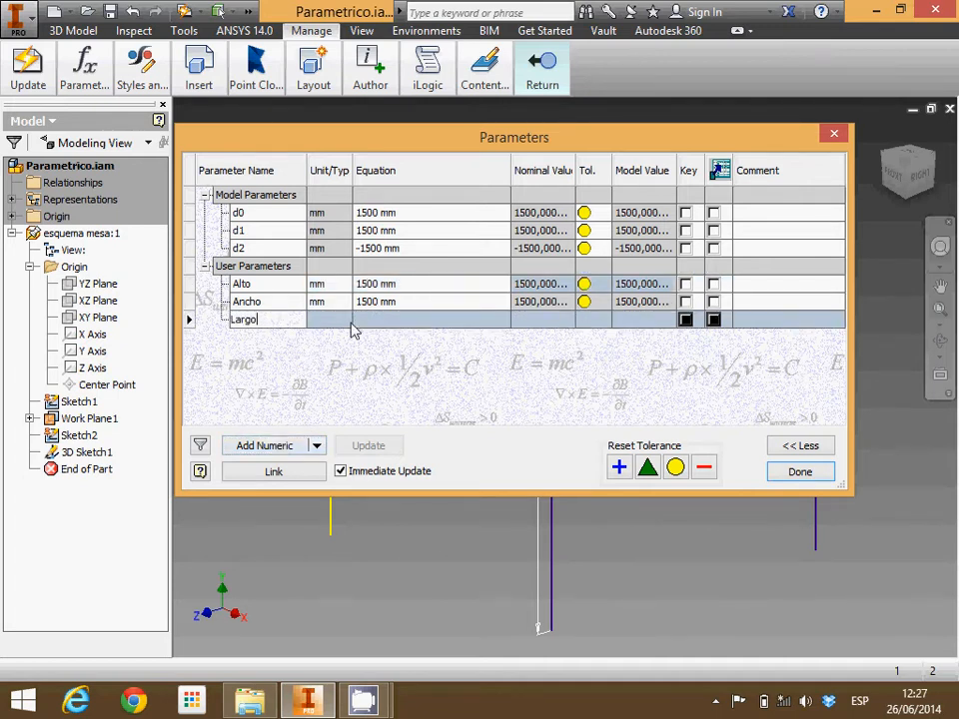
left_click(383, 322)
type("1500")
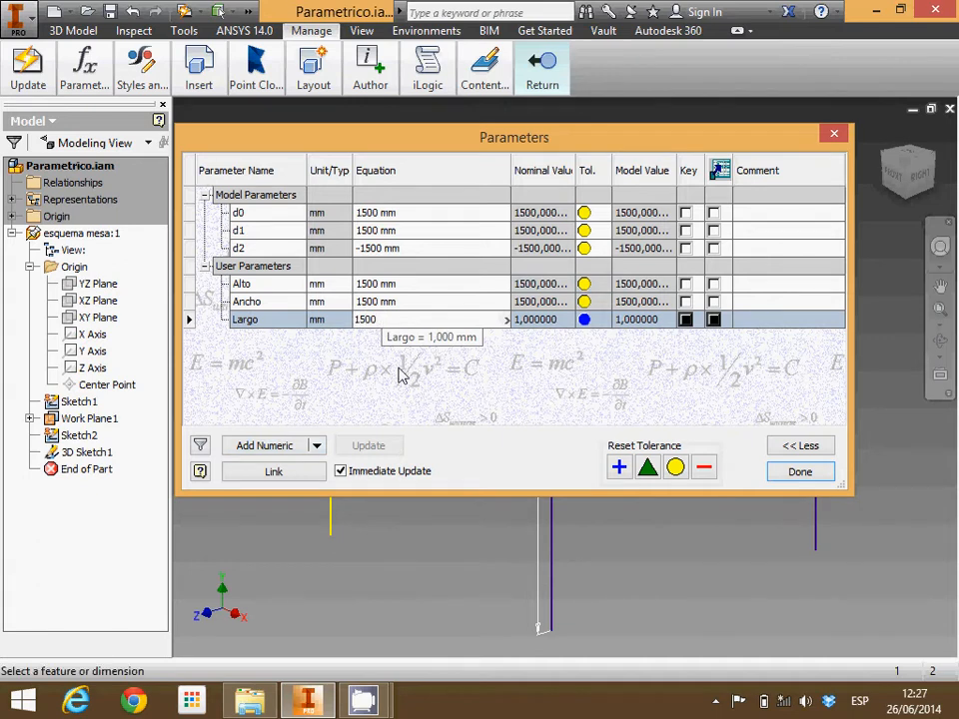
key("Return")
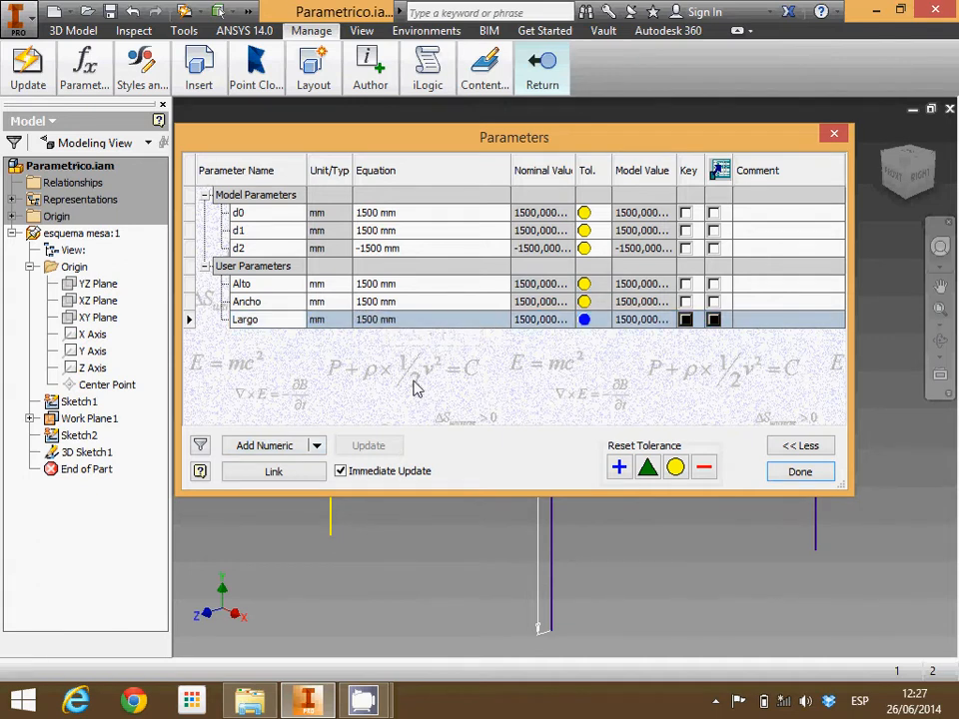
left_click(789, 476)
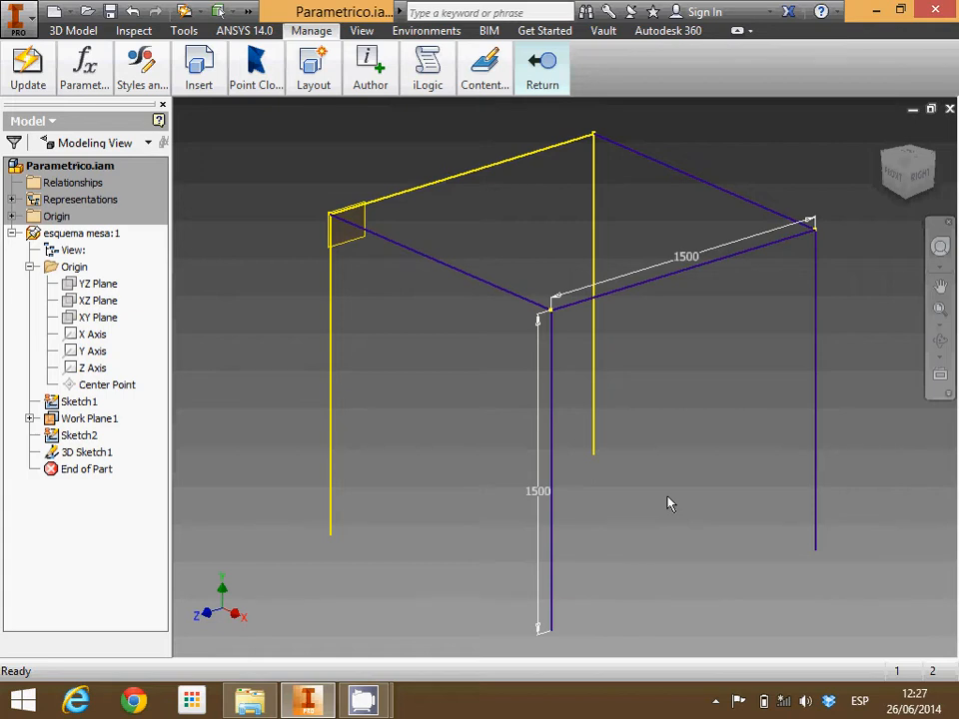
Open the parameters and link model parameter d0 to the user parameter Ancho through its equation
left_click(83, 62)
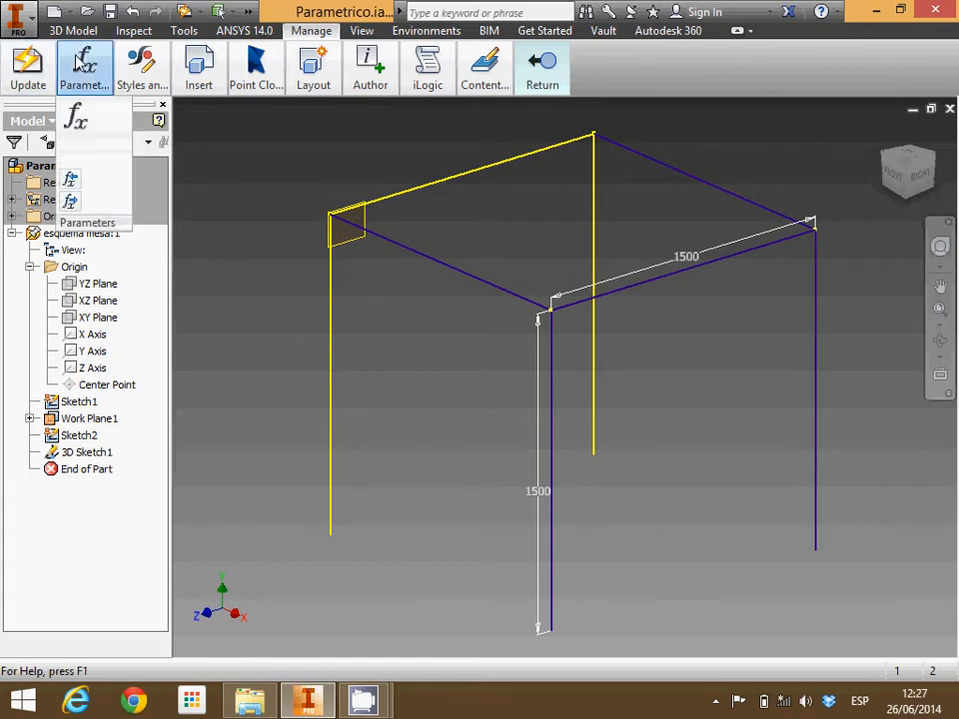
left_click(86, 130)
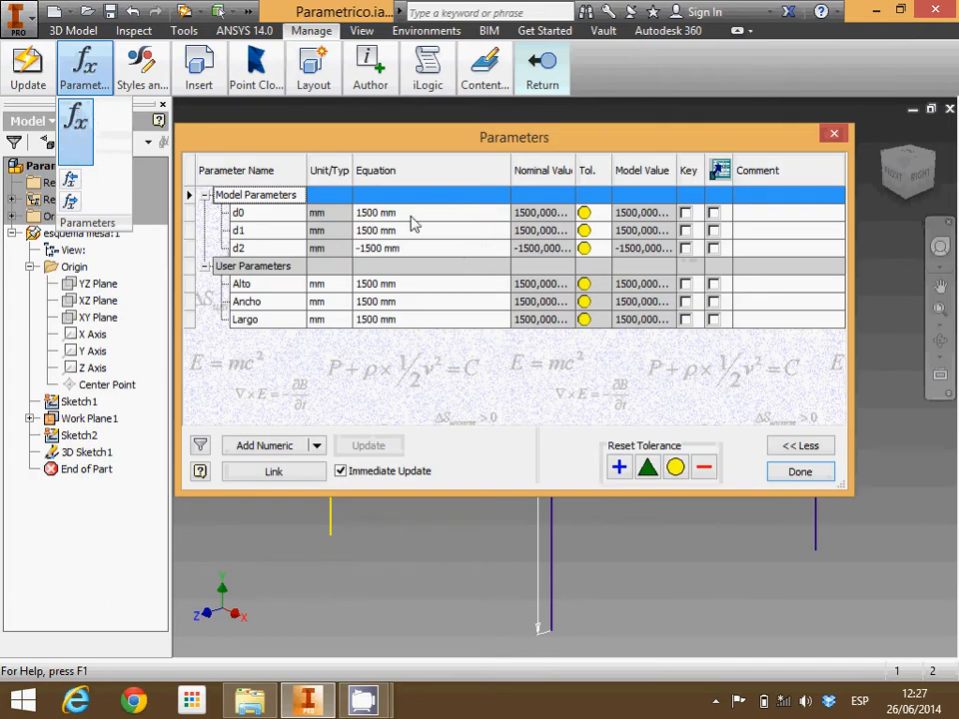
left_click(414, 212)
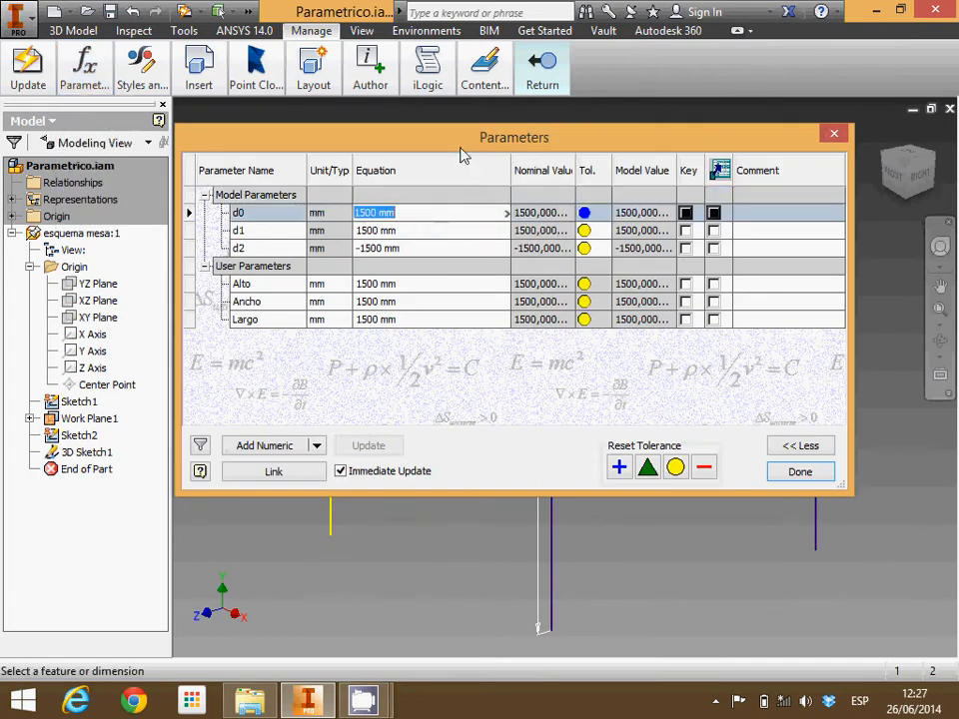
left_click_drag(462, 155, 637, 232)
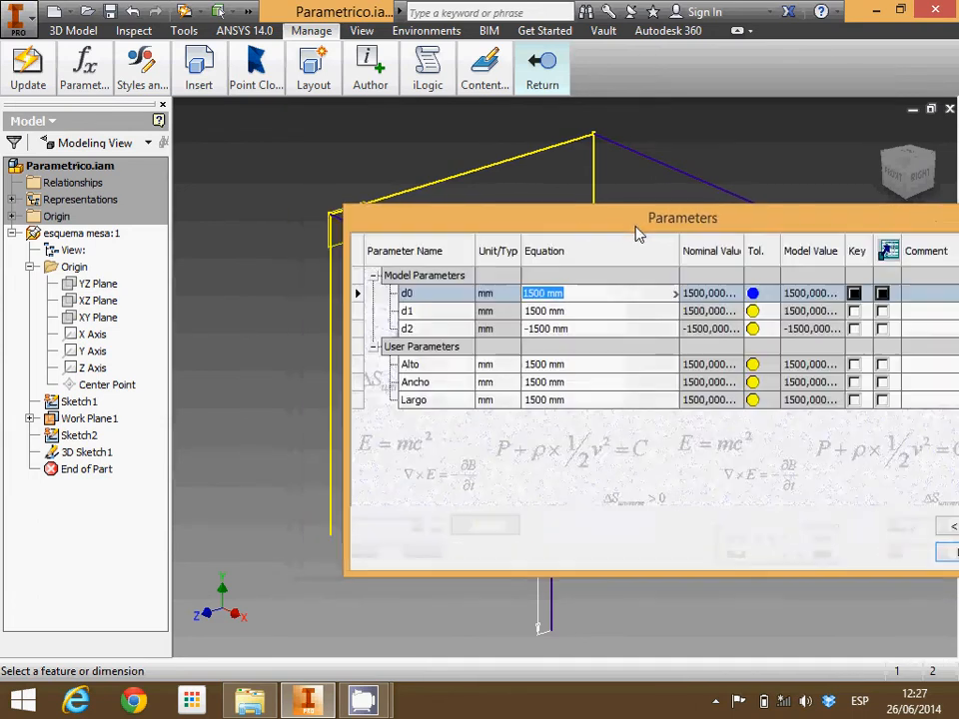
type("=")
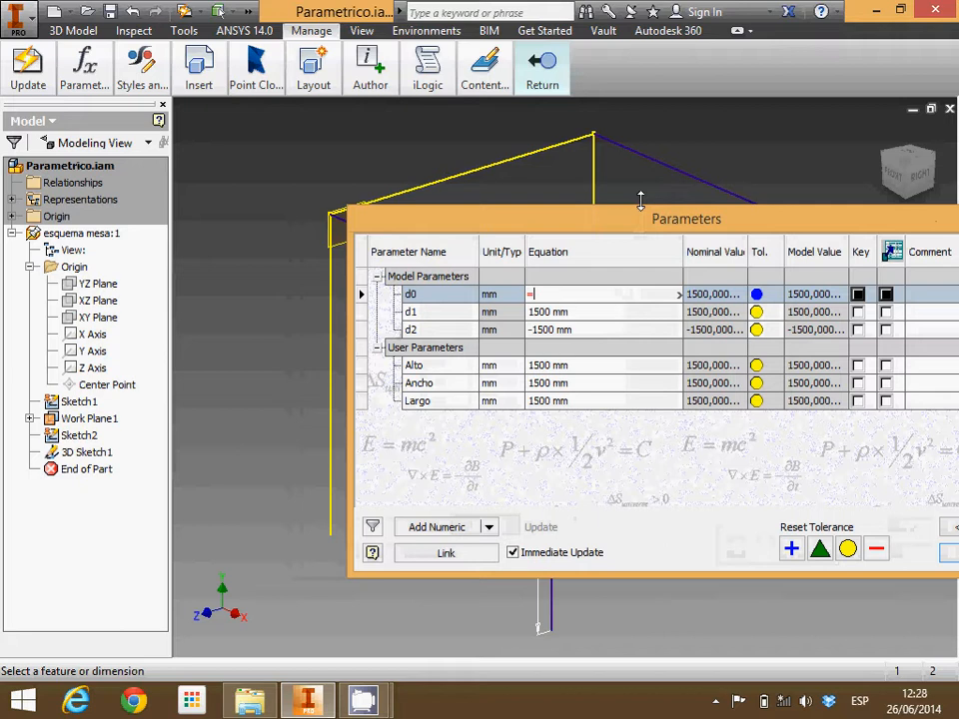
type("a")
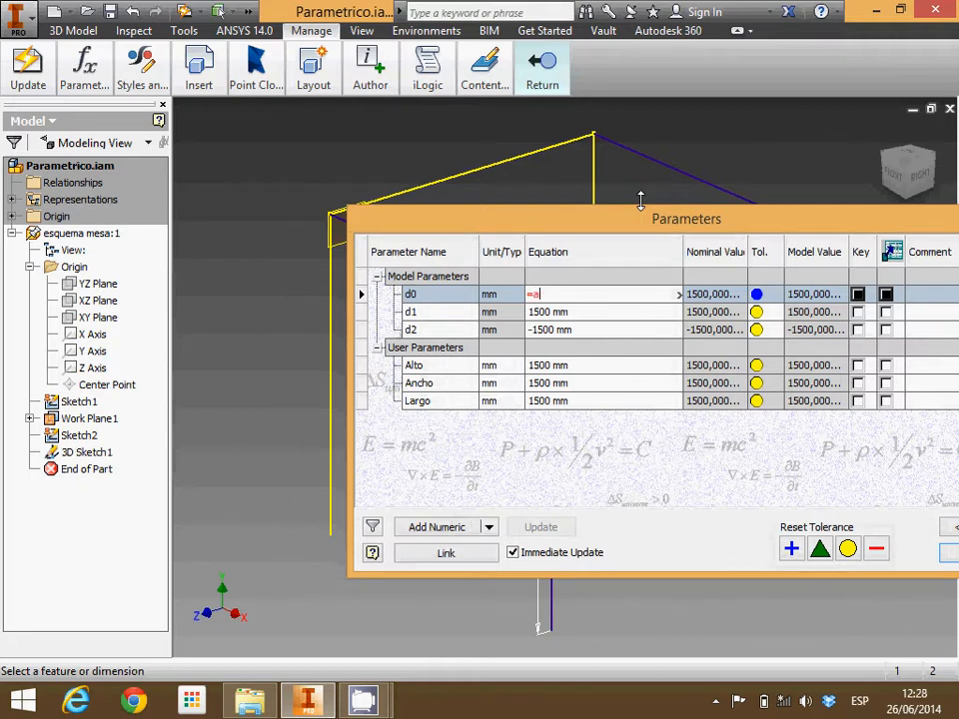
type("ncho")
key("BackSpace")
key("BackSpace")
key("BackSpace")
key("BackSpace")
key("BackSpace")
type("Ancho")
Set the equation of model parameter d1 to Largo and that of d2 to Alto
left_click(622, 318)
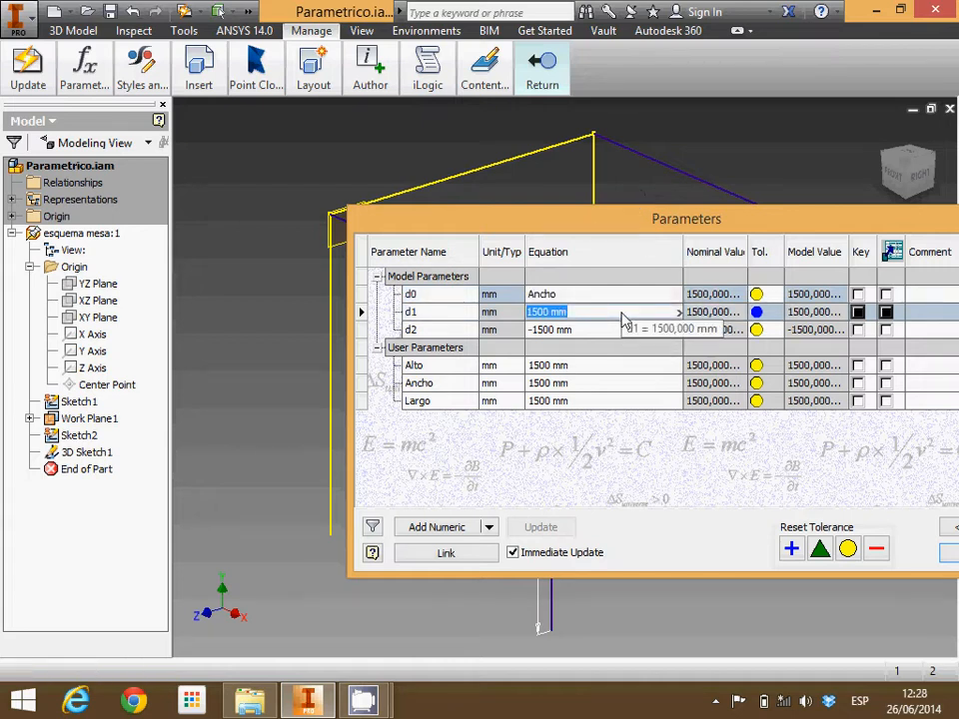
type("=")
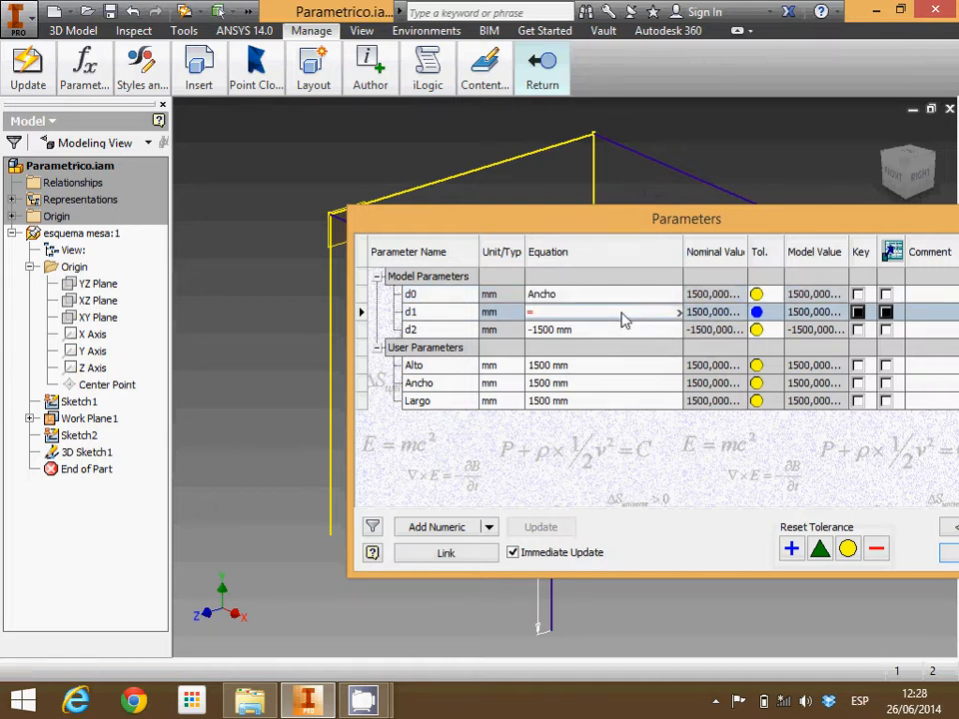
type("Largo")
left_click(619, 333)
type("=")
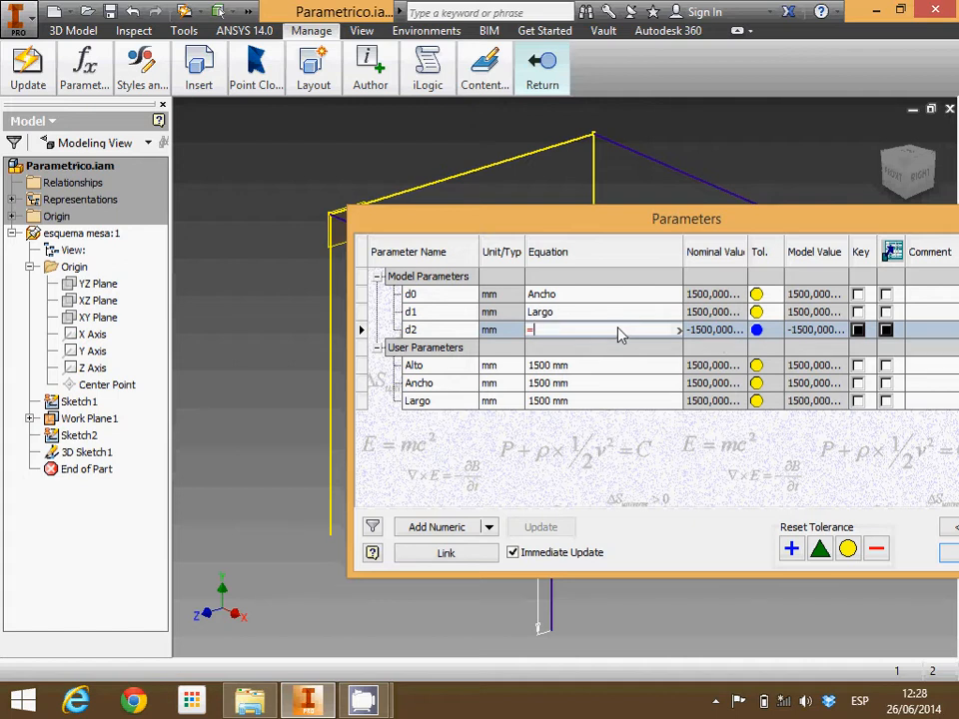
type("Alto")
left_click(656, 466)
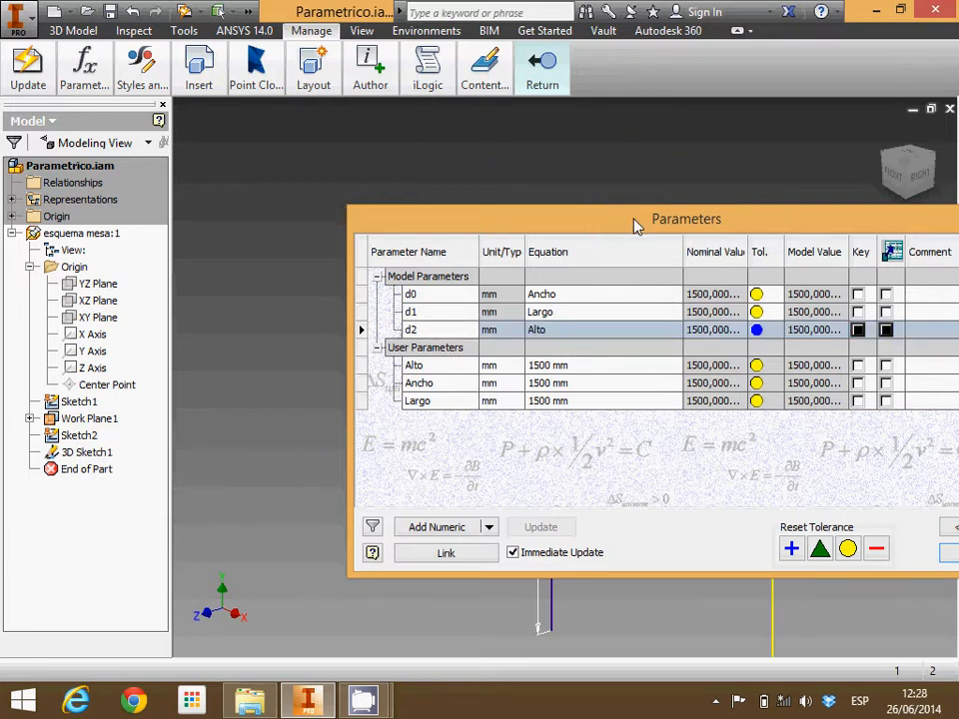
left_click_drag(636, 226, 304, 75)
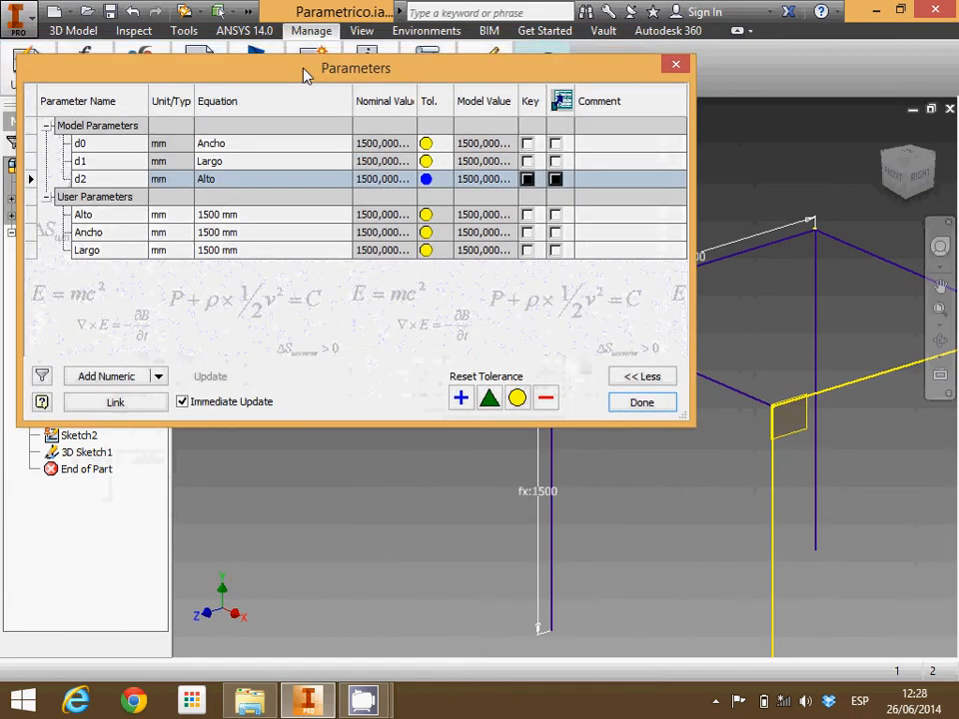
left_click(284, 216)
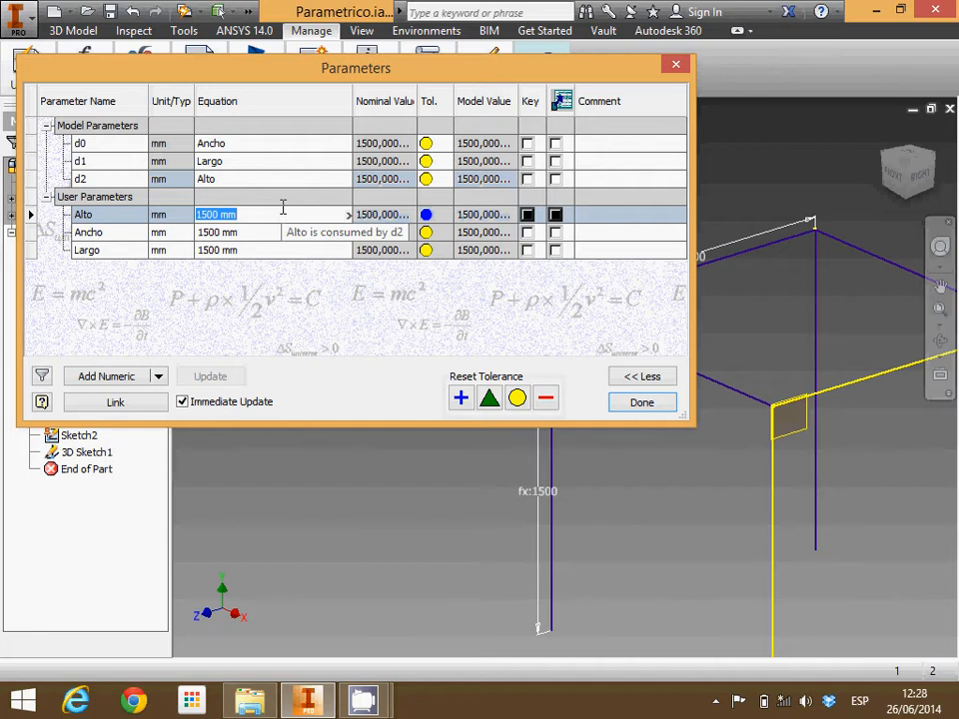
type("2000")
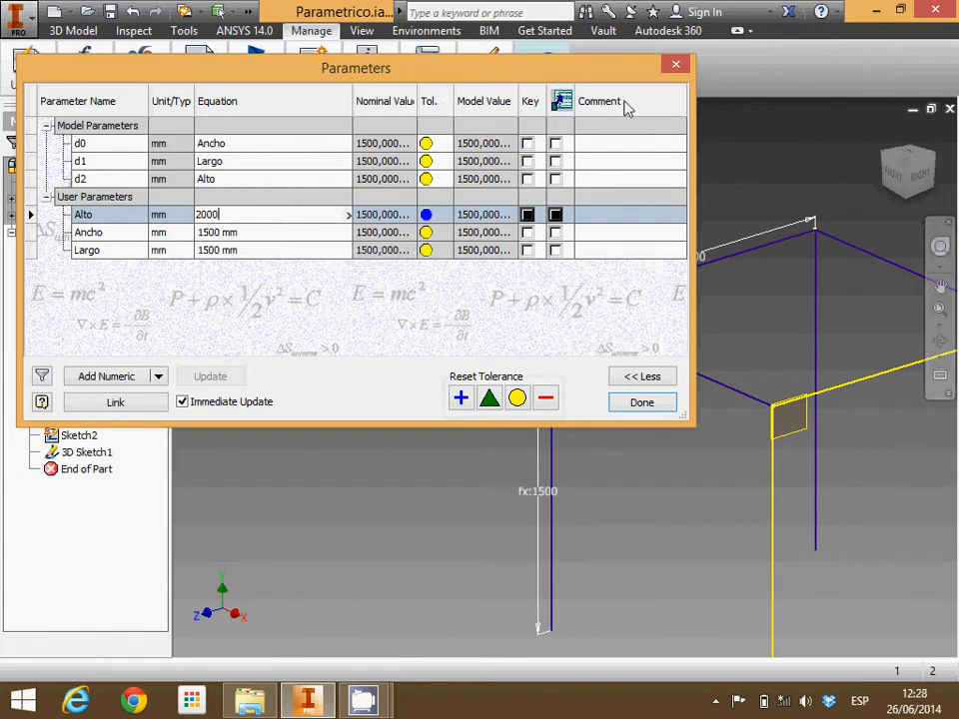
key("Escape")
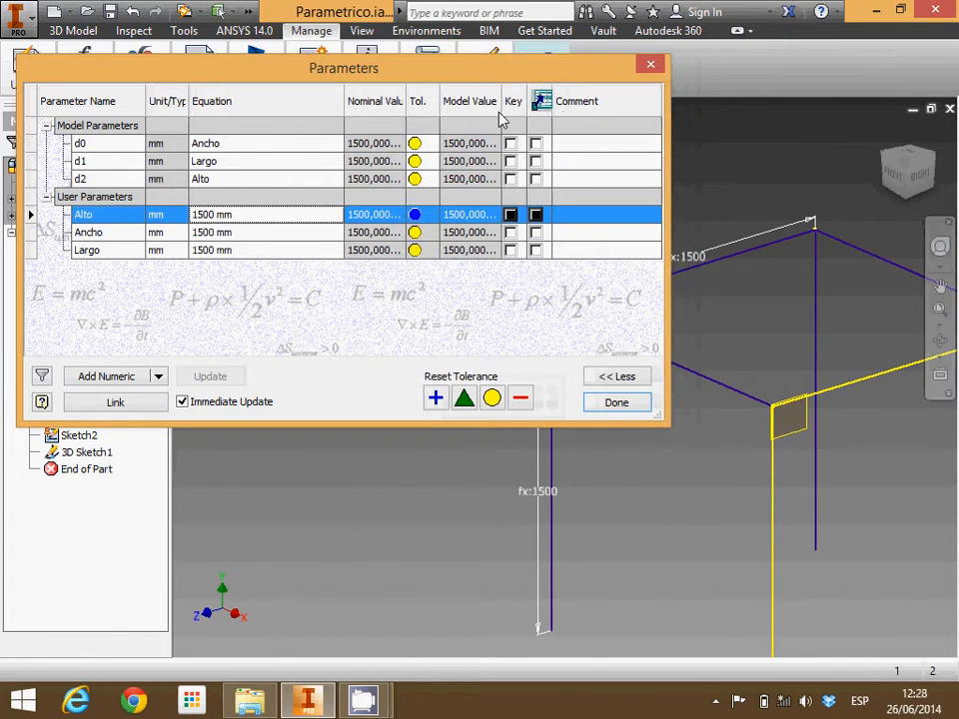
Set the Alto user parameter to 2000 mm to test how the table frame responds
left_click_drag(432, 79, 398, 53)
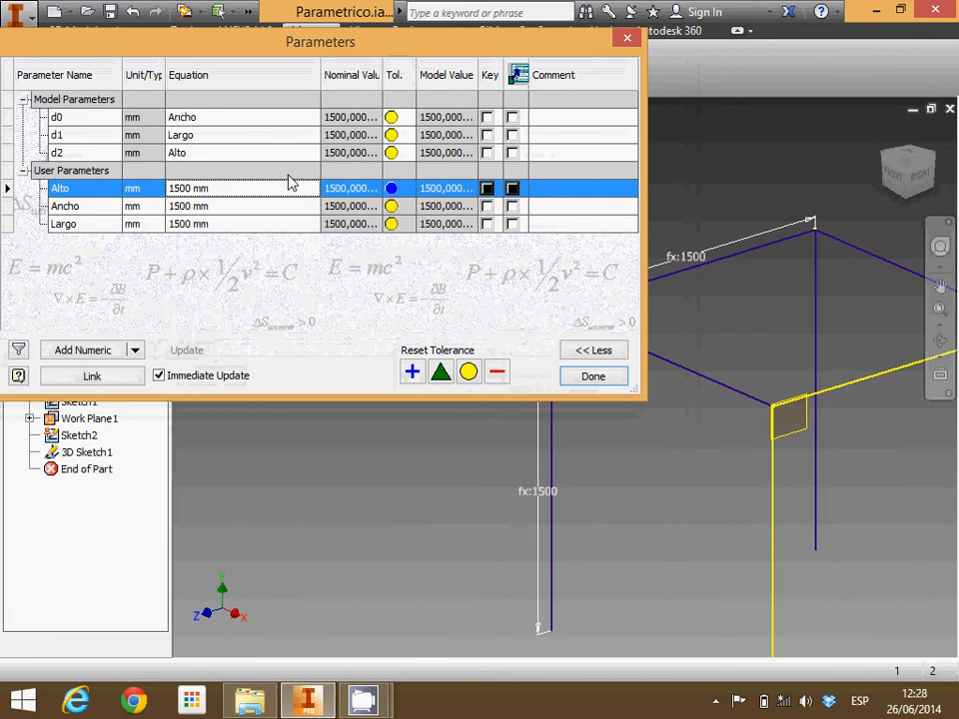
left_click(255, 195)
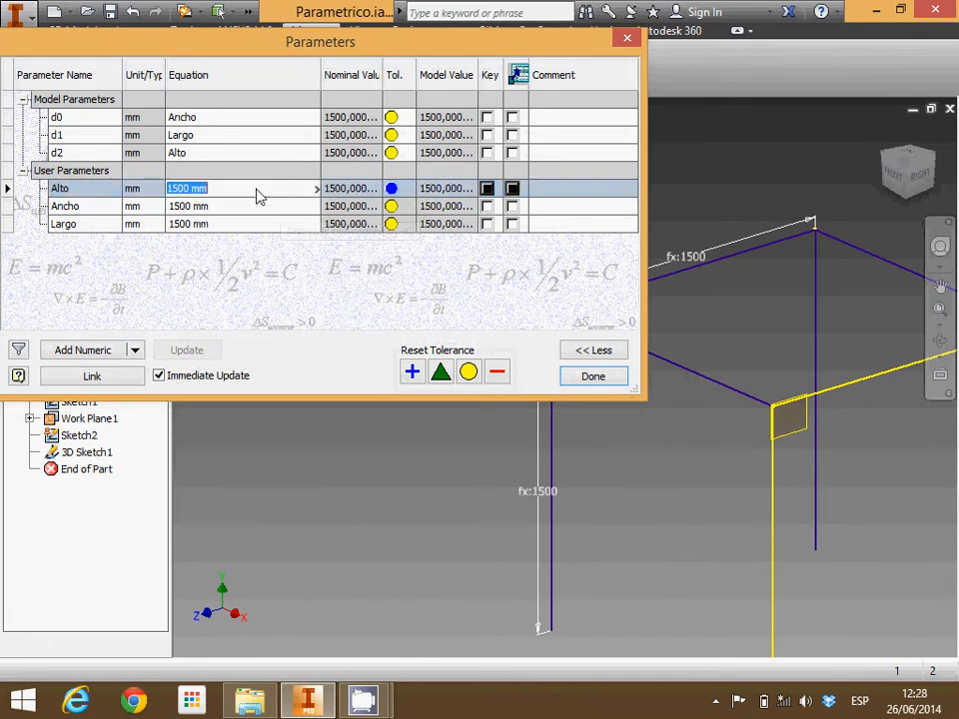
type("2000")
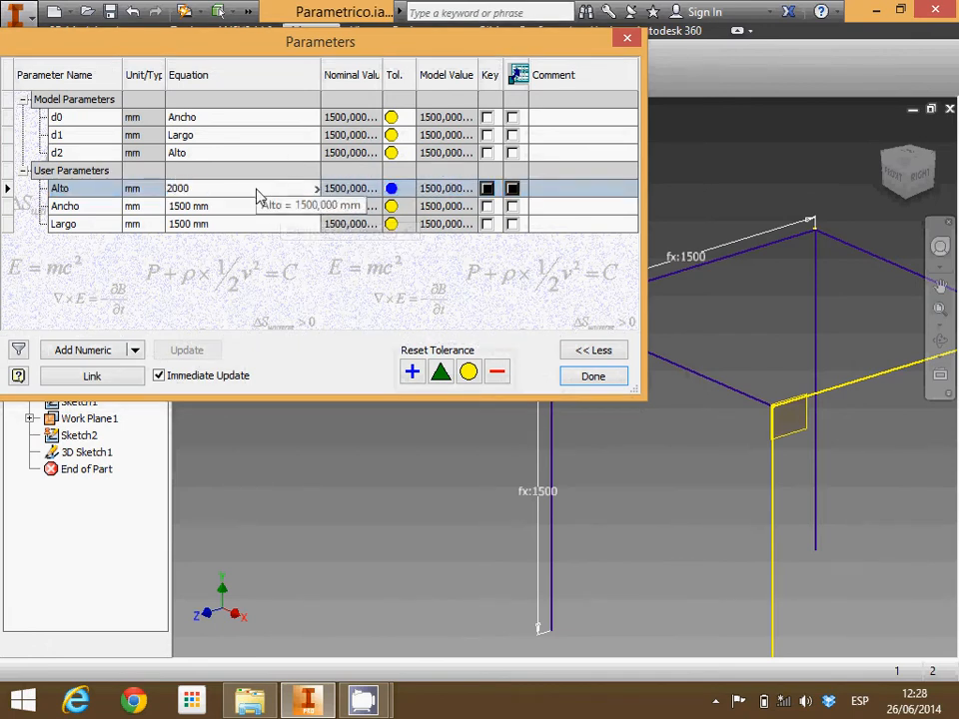
key("Return")
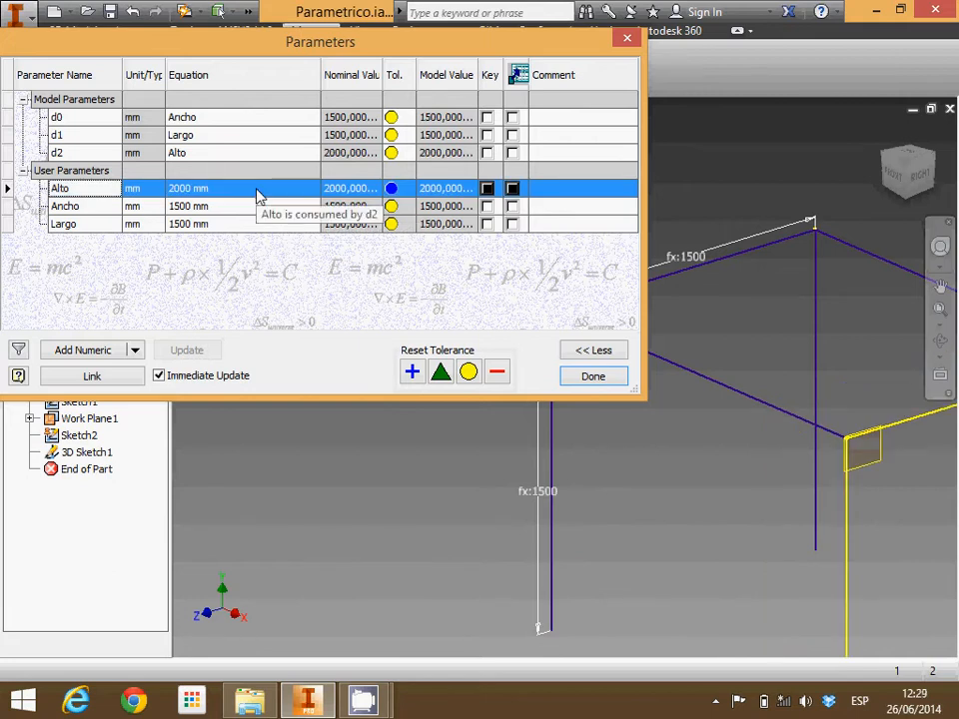
Change the equation of model parameter d0 to Largo
left_click(226, 119)
type("LArgo")
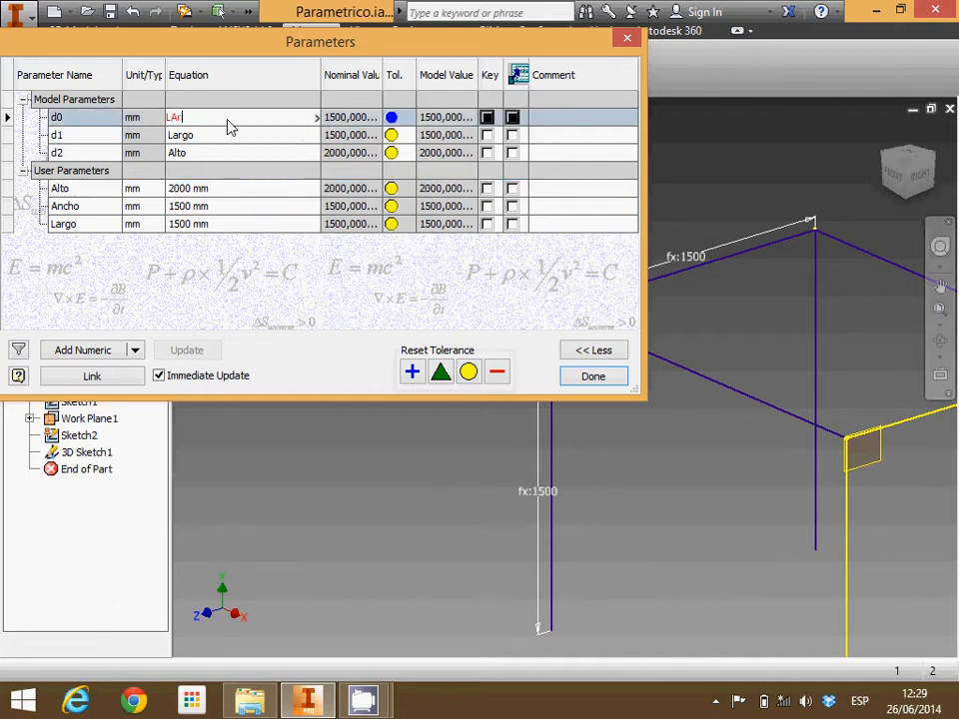
key("BackSpace")
key("BackSpace")
key("BackSpace")
key("BackSpace")
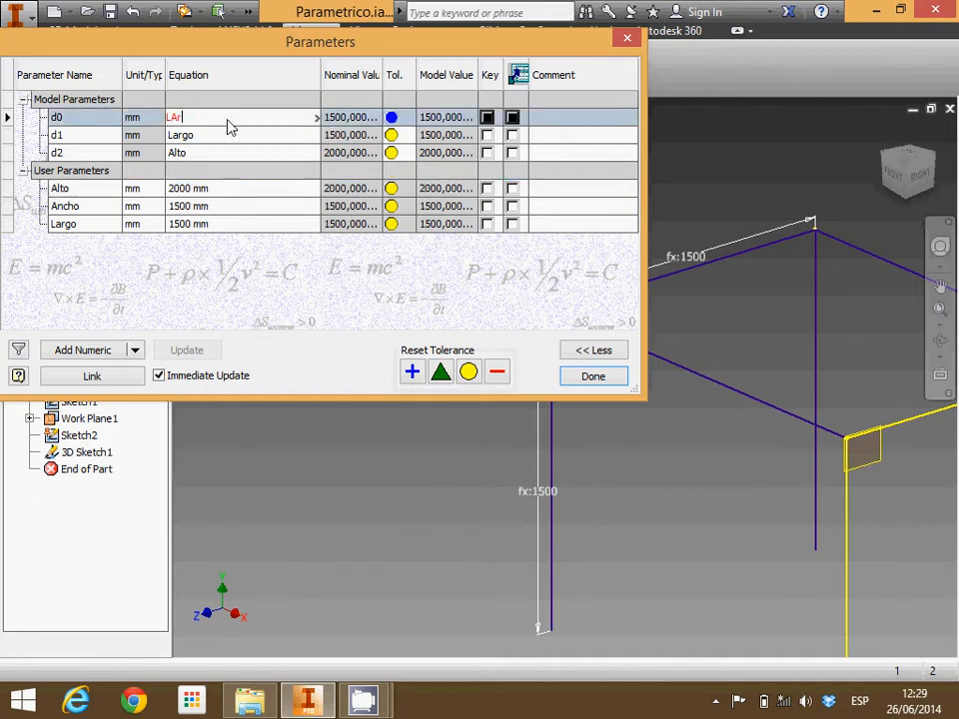
type("argo")
Move the parameters window clear of the table frame and set the Alto user parameter to 1500 mm
left_click(251, 193)
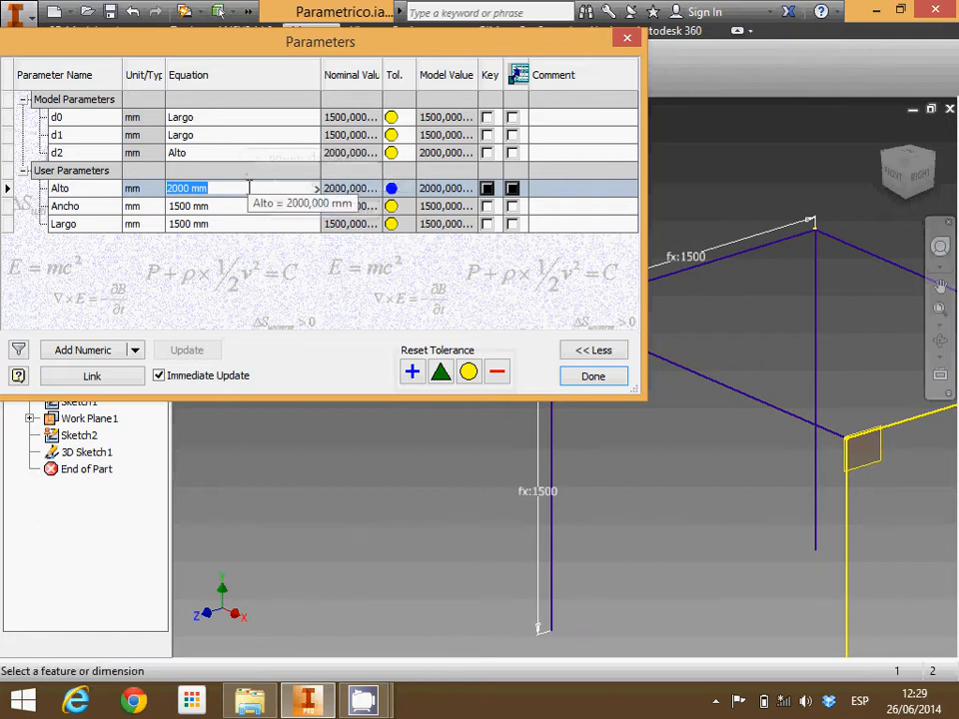
left_click(250, 187)
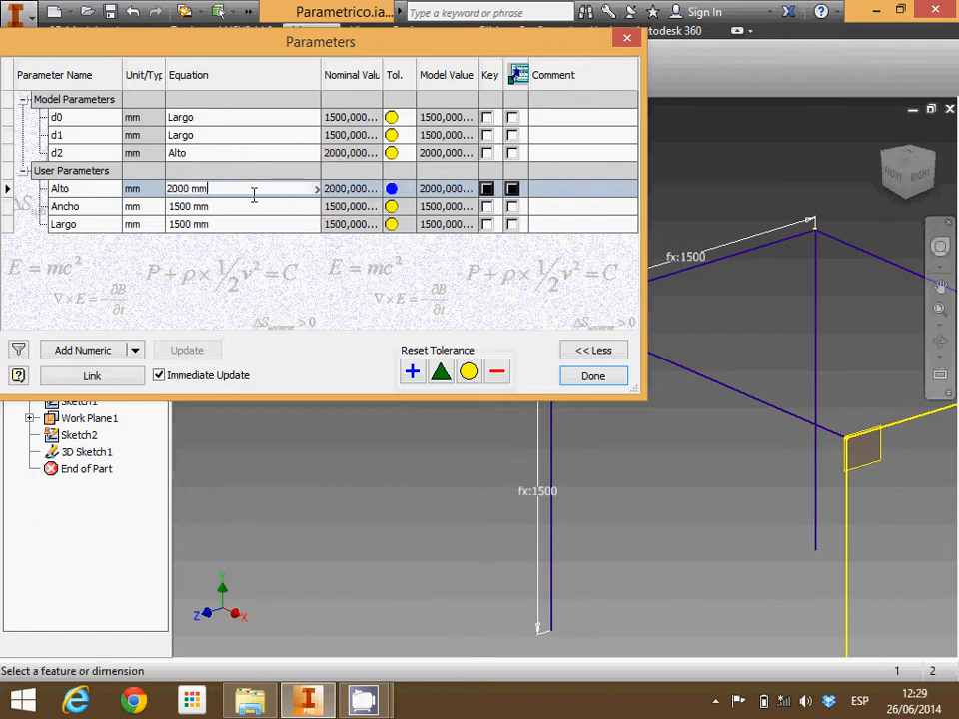
double_click(252, 188)
left_click(252, 188)
double_click(251, 188)
left_click_drag(348, 52, 366, 231)
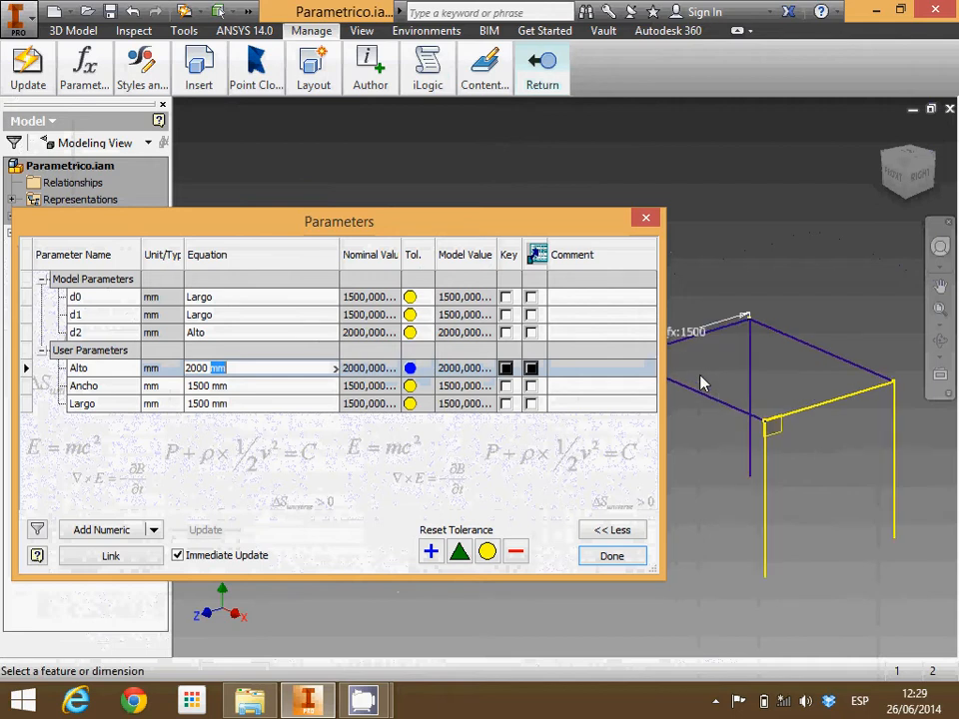
double_click(250, 371)
left_click_drag(239, 372, 182, 373)
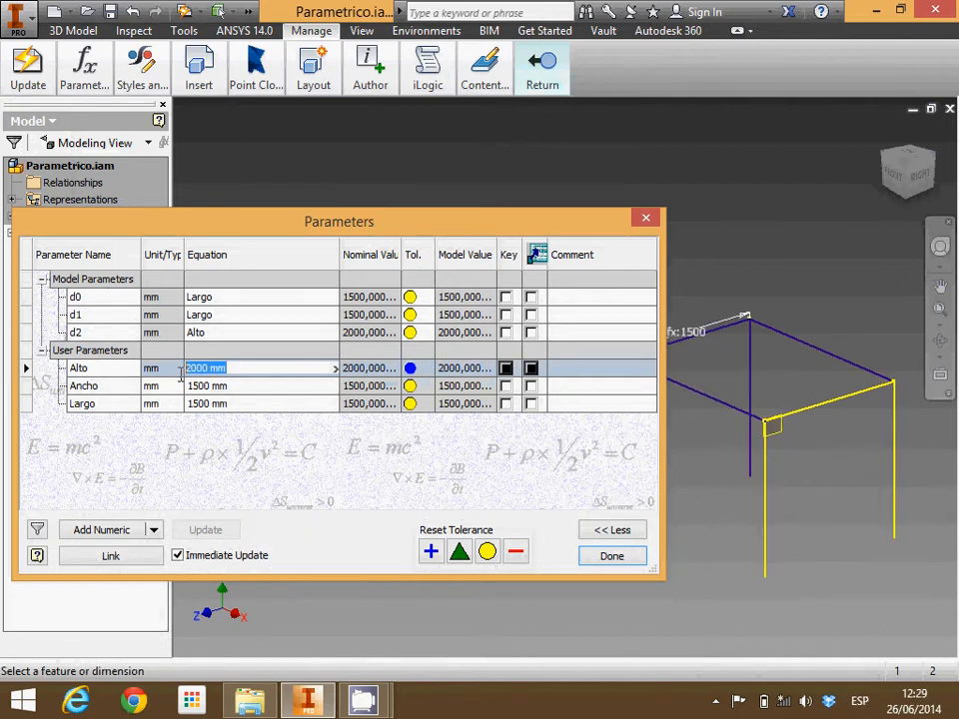
type("1500")
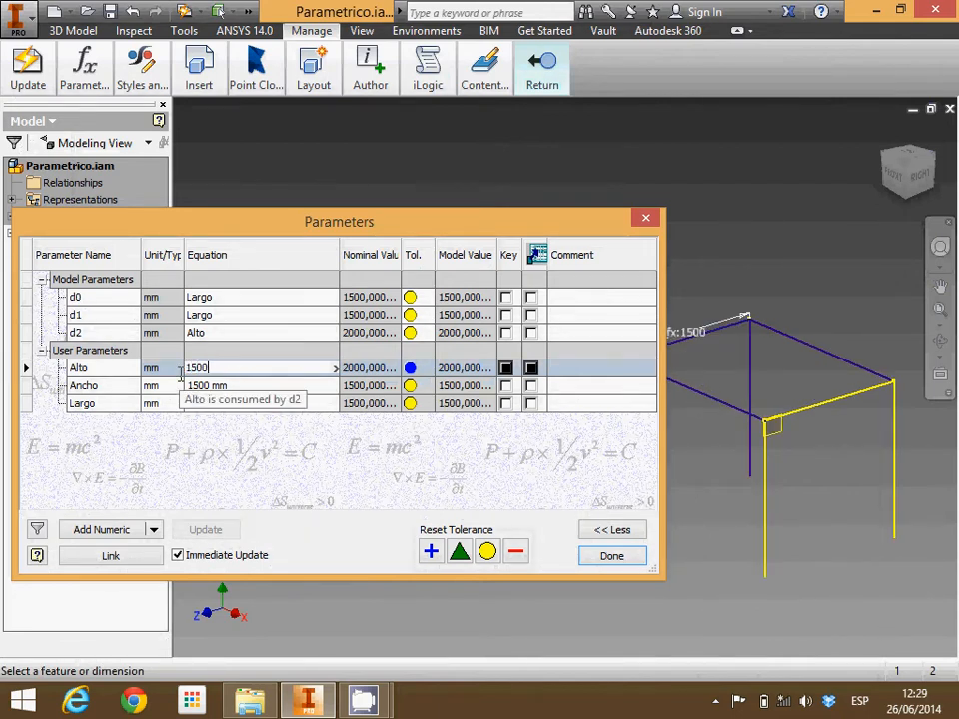
key("Return")
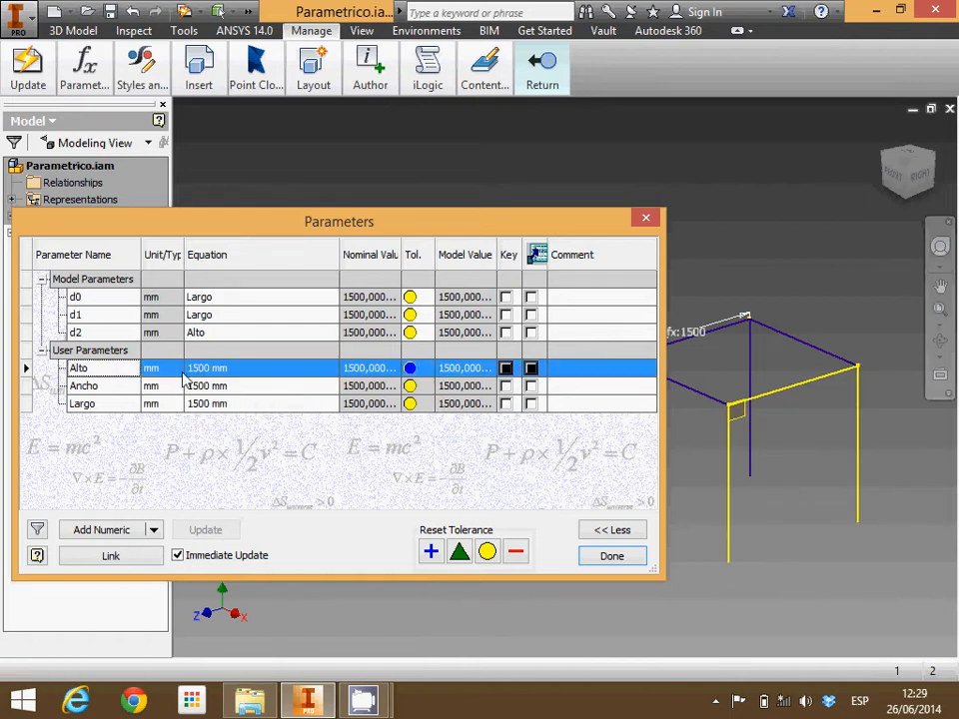
Change the equation of model parameter d1 to Alto
mouse_move(308, 240)
left_mouse_down()
mouse_move(225, 118)
mouse_move(261, 103)
left_mouse_up()
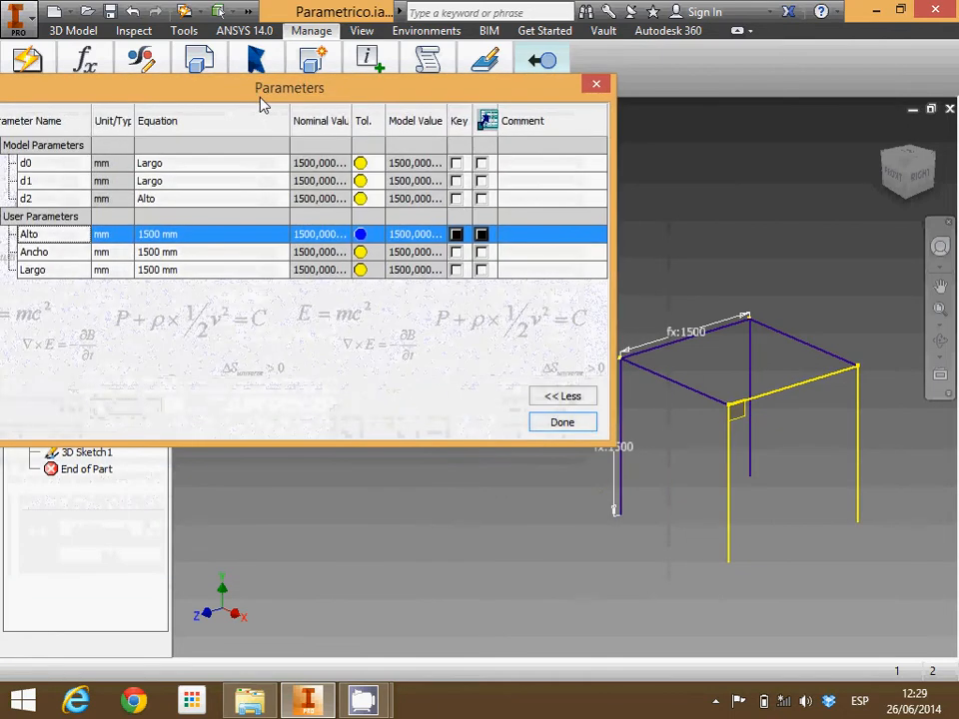
left_click(202, 200)
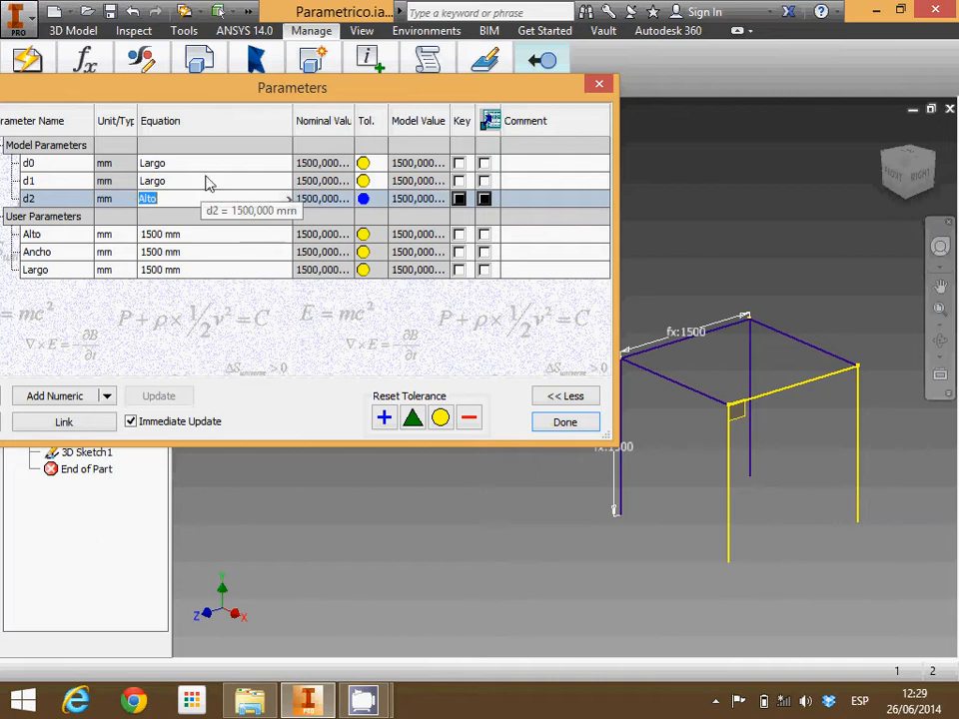
left_click(230, 181)
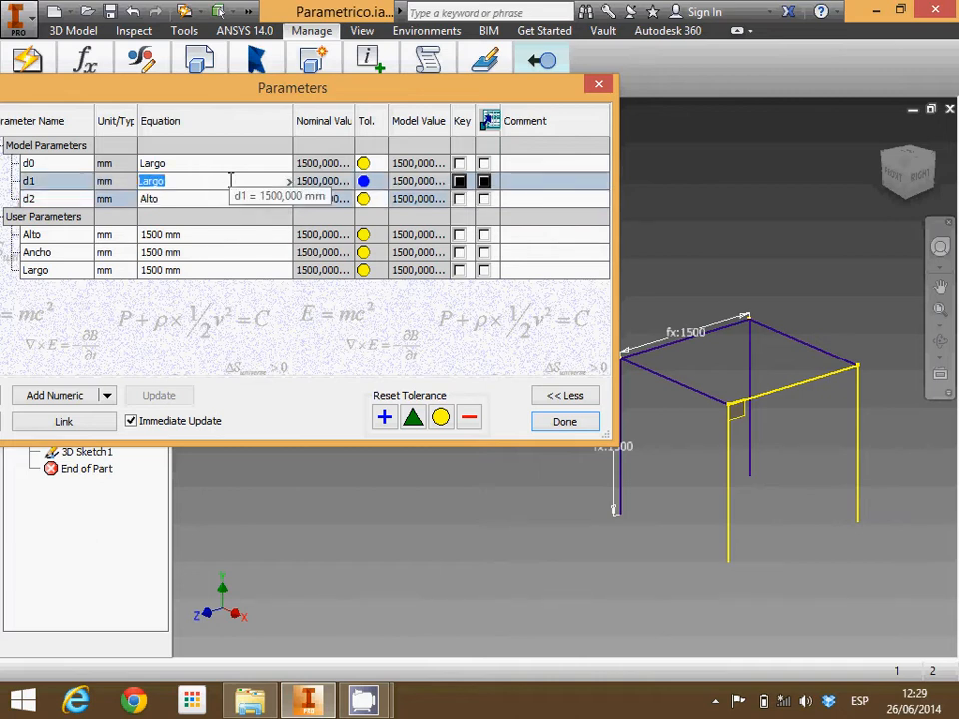
type("Alto")
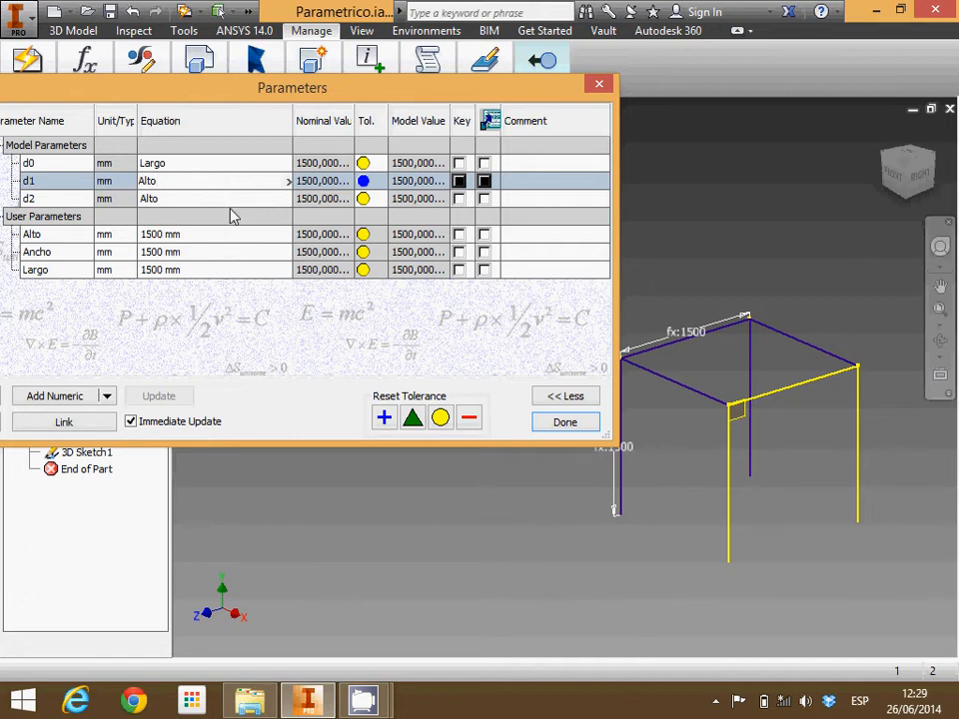
left_click(228, 201)
Set the Ancho user parameter to 2000 mm and close the parameters
left_click(230, 256)
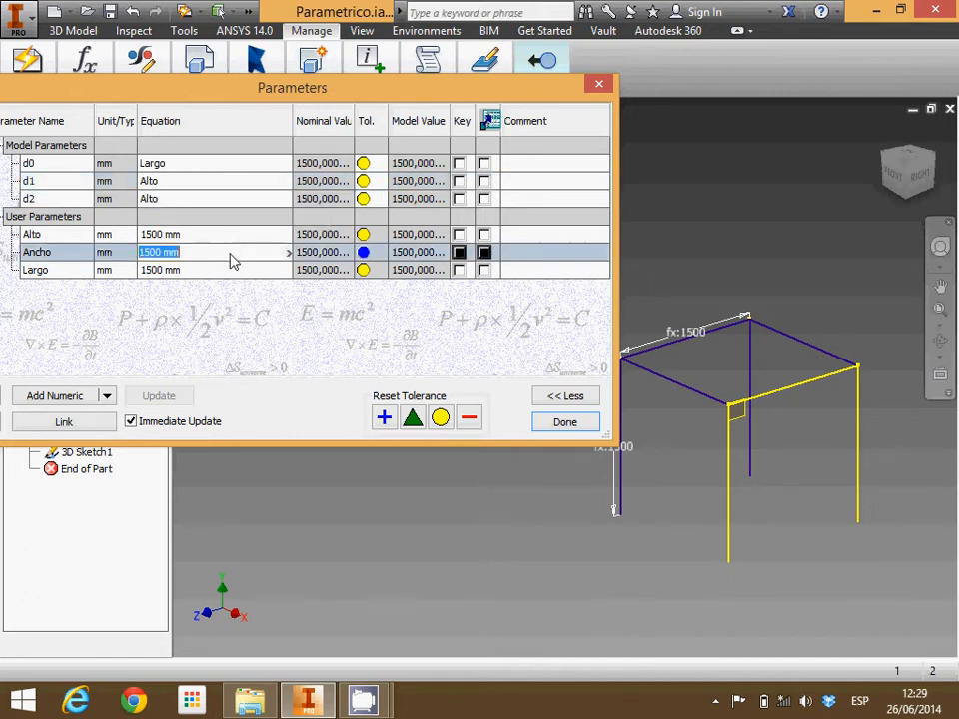
type("2000")
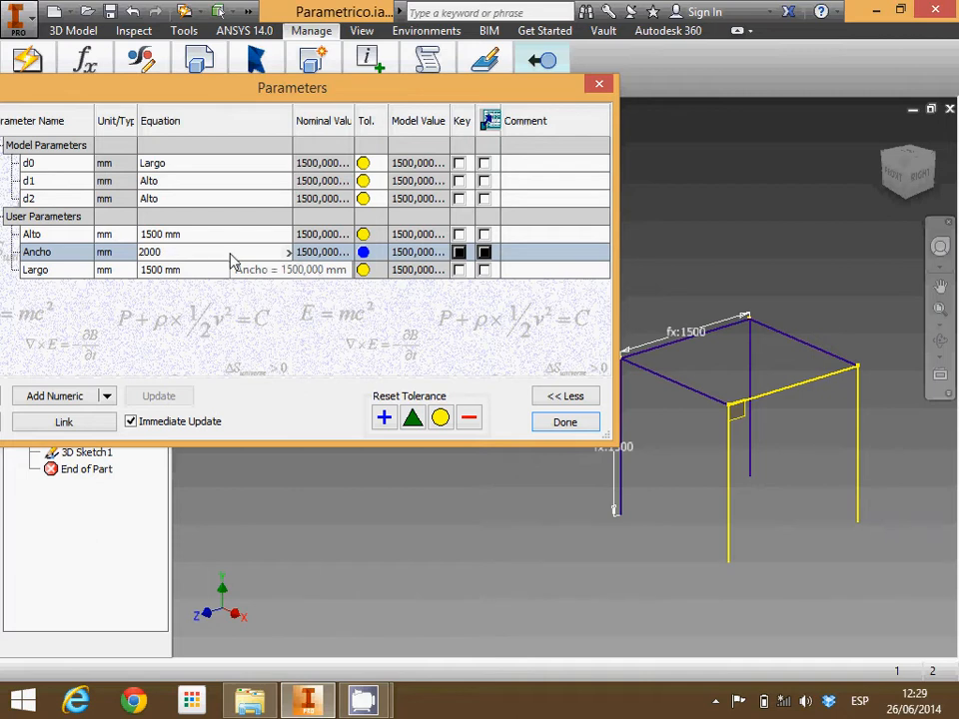
key("Return")
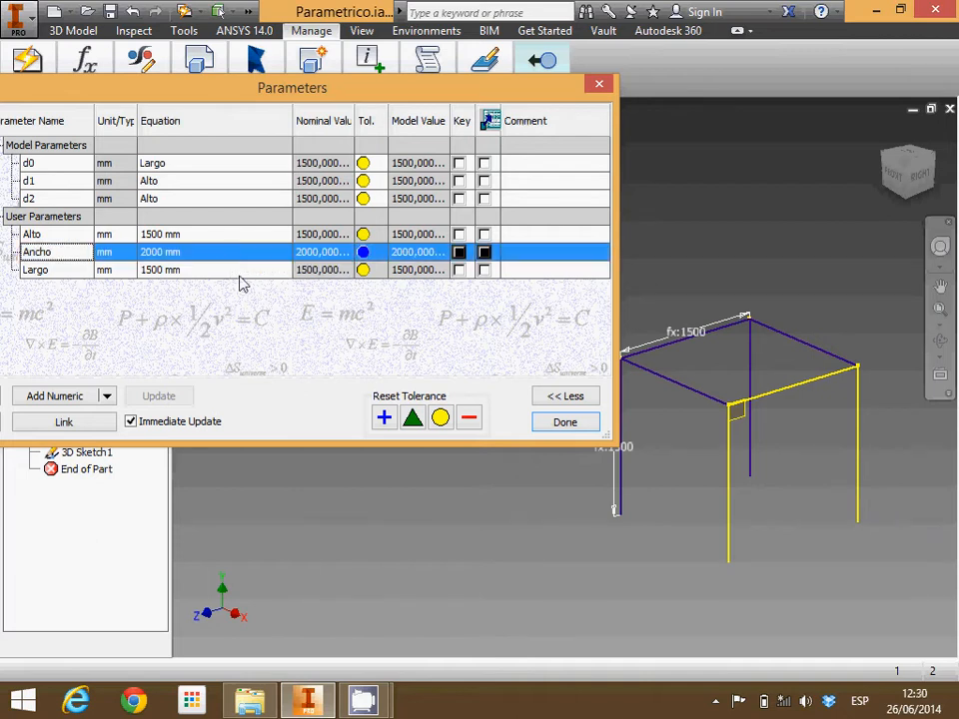
left_click(238, 273)
left_click_drag(364, 97, 418, 88)
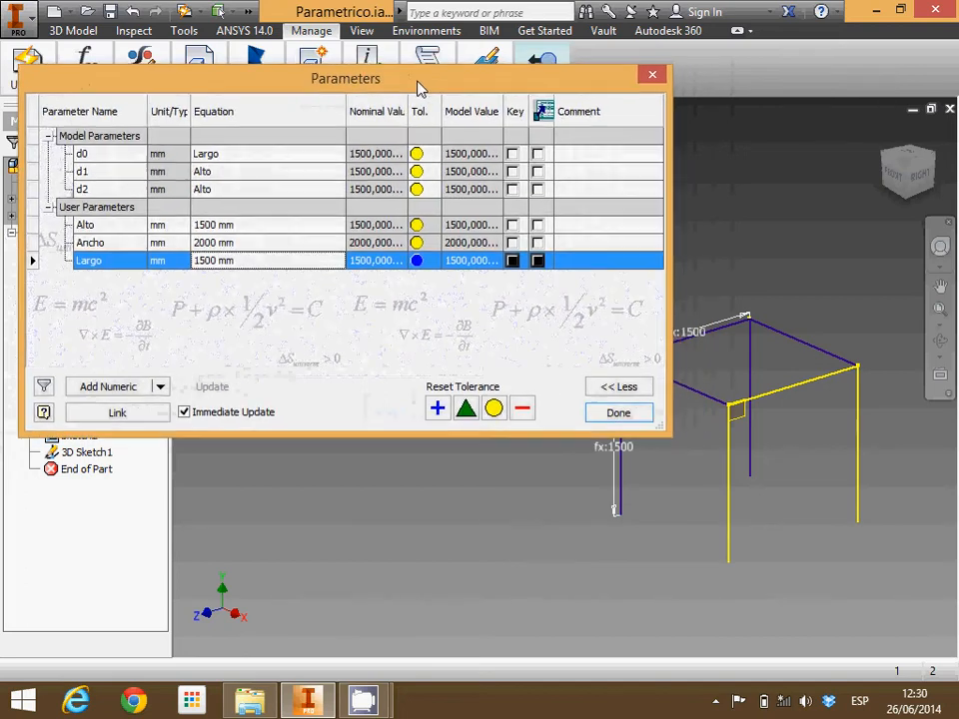
left_click(619, 414)
scroll(761, 507, "up", 3)
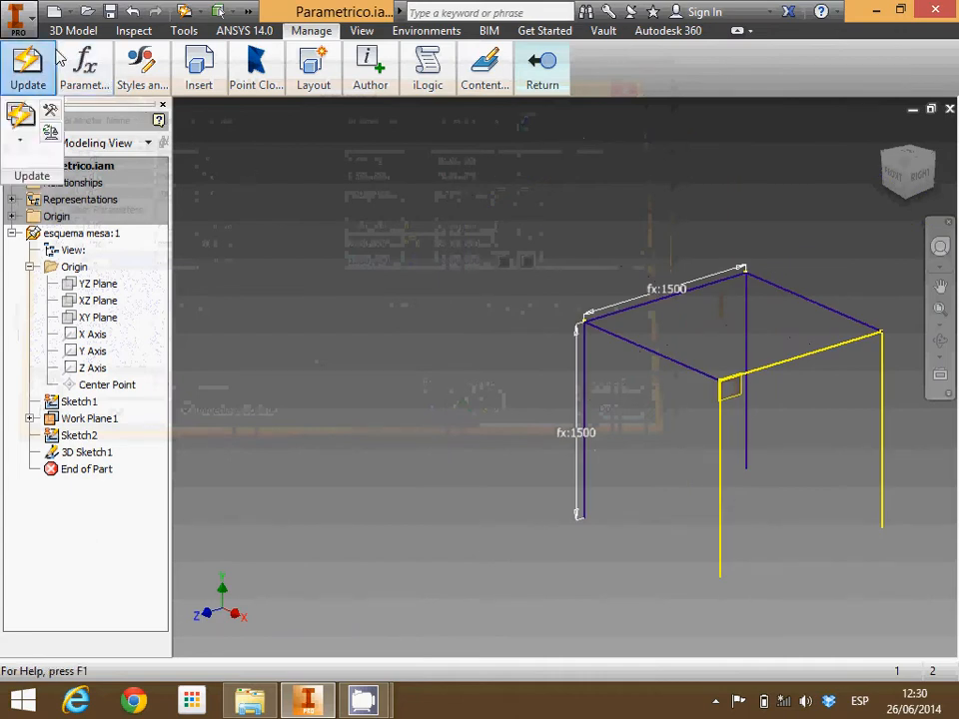
Open the part's parameters and set the Alto user parameter to 2000 mm
left_click(100, 70)
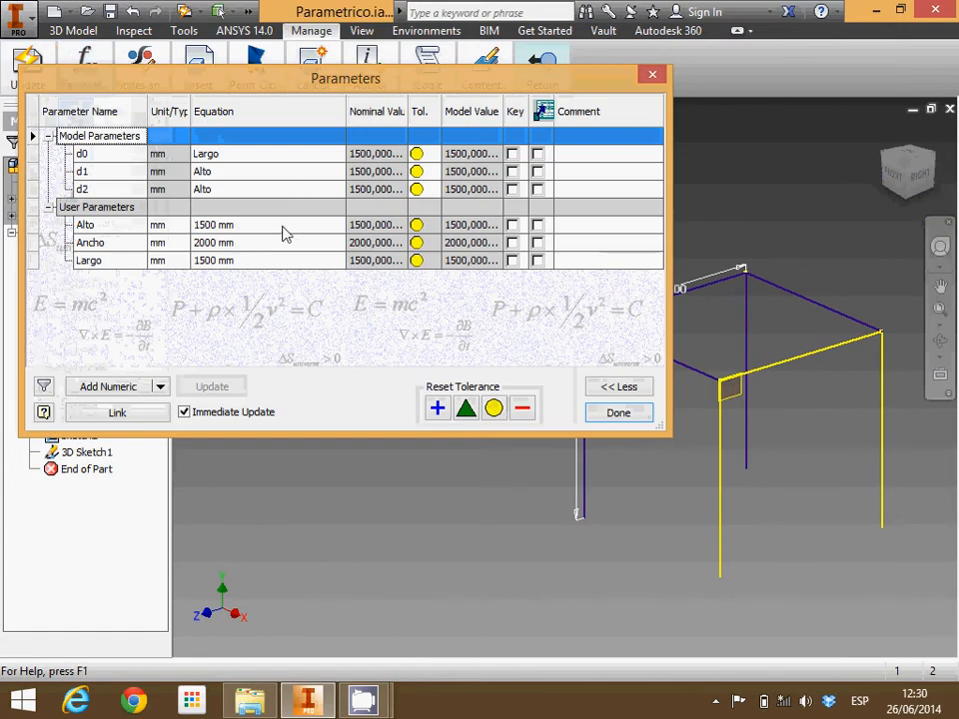
left_click(264, 230)
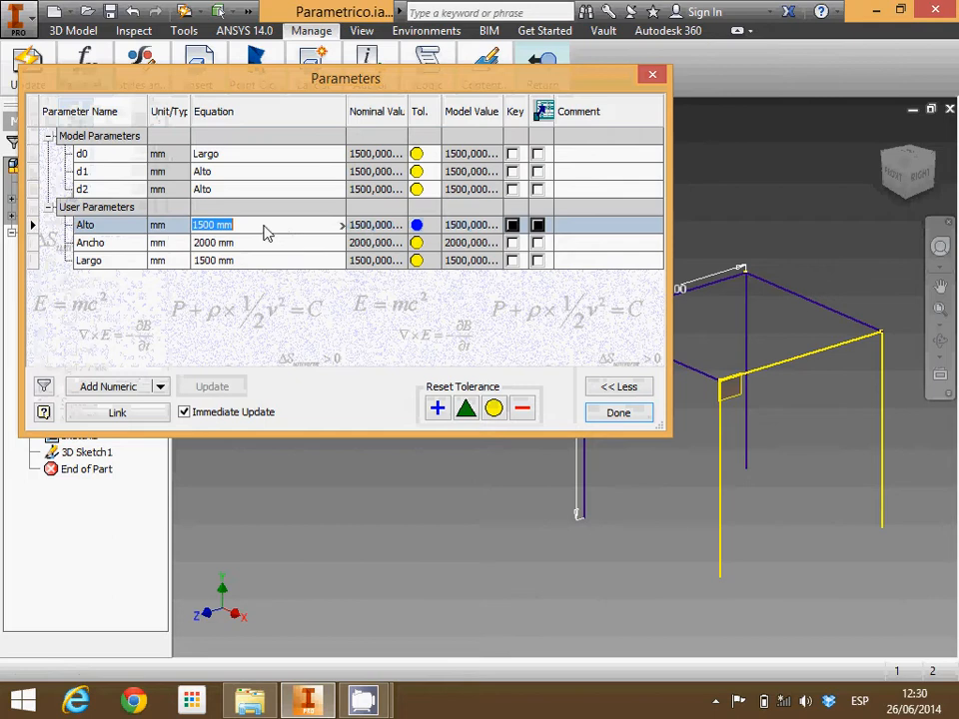
type("2000")
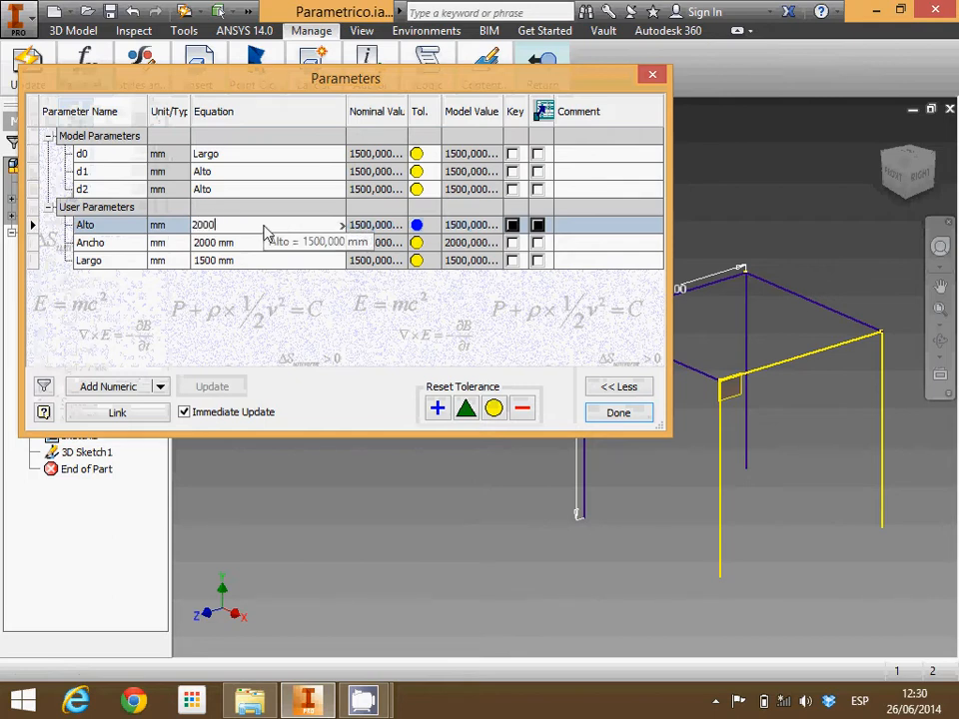
left_click(274, 261)
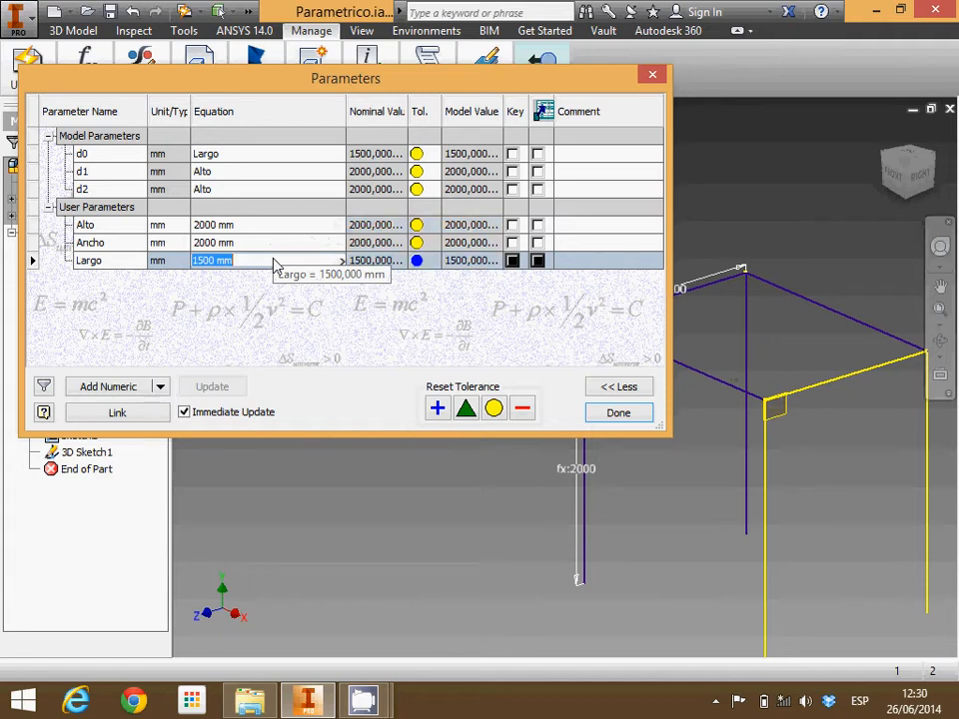
Change the equation of model parameter d2 to Ancho
left_click(226, 191)
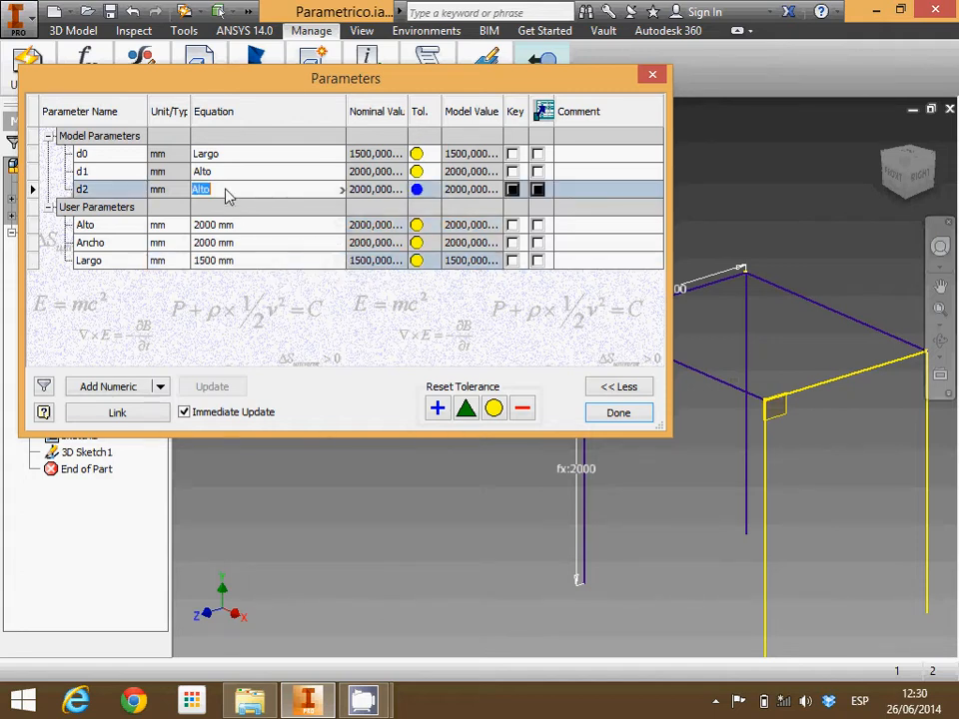
type("Anch")
left_click(268, 243)
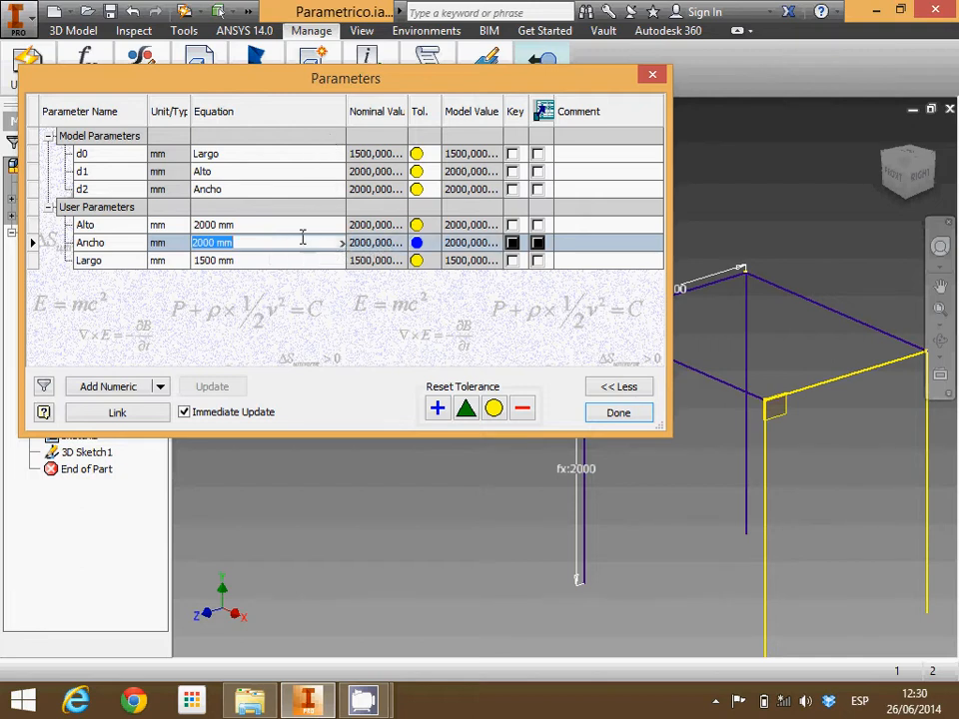
left_click(294, 261)
Set the Alto user parameter to 1000 mm and Largo to 3000 mm
left_click(264, 224)
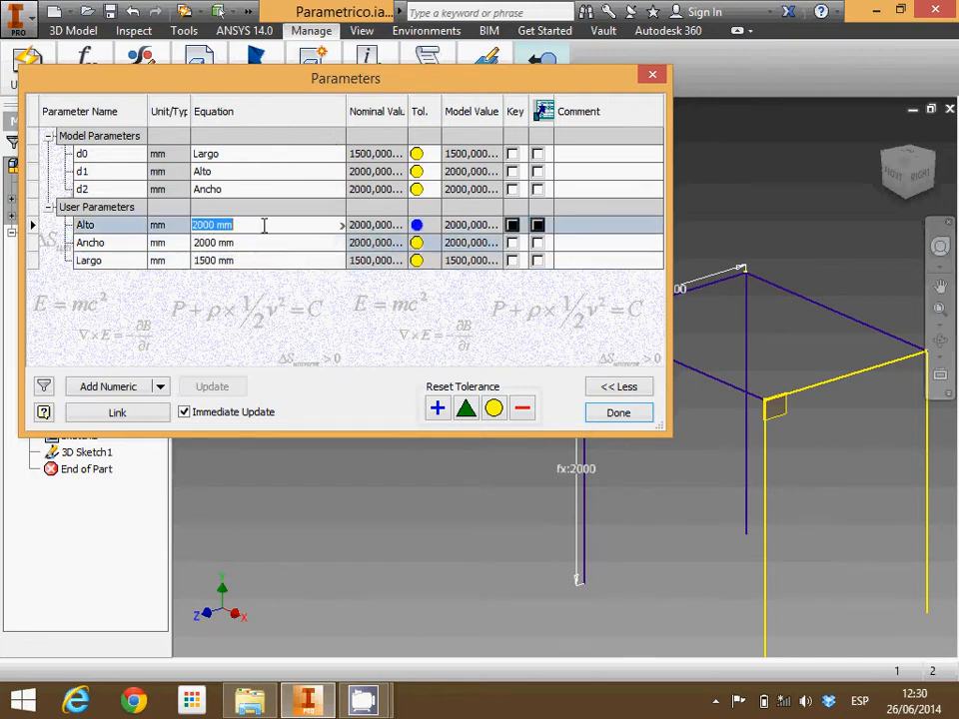
type("100")
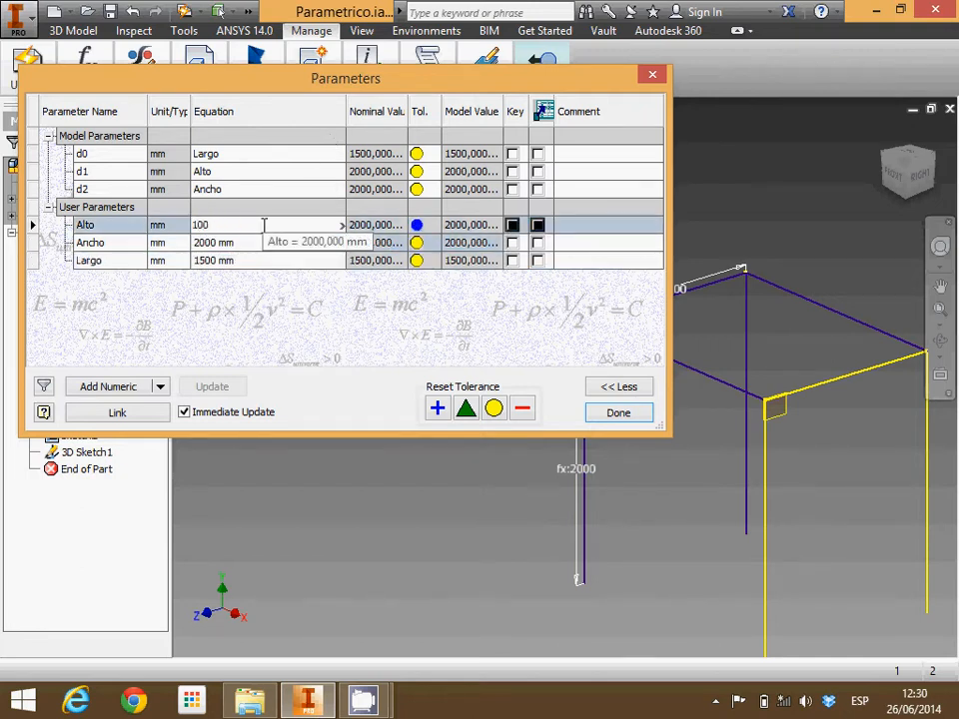
type("0")
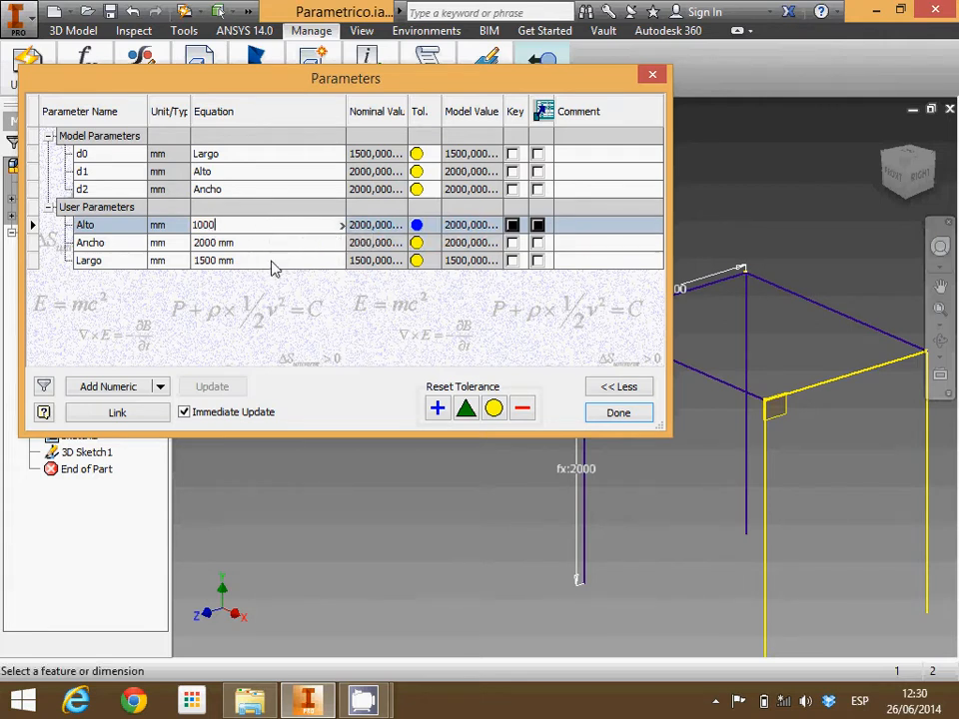
left_click(271, 260)
type("300")
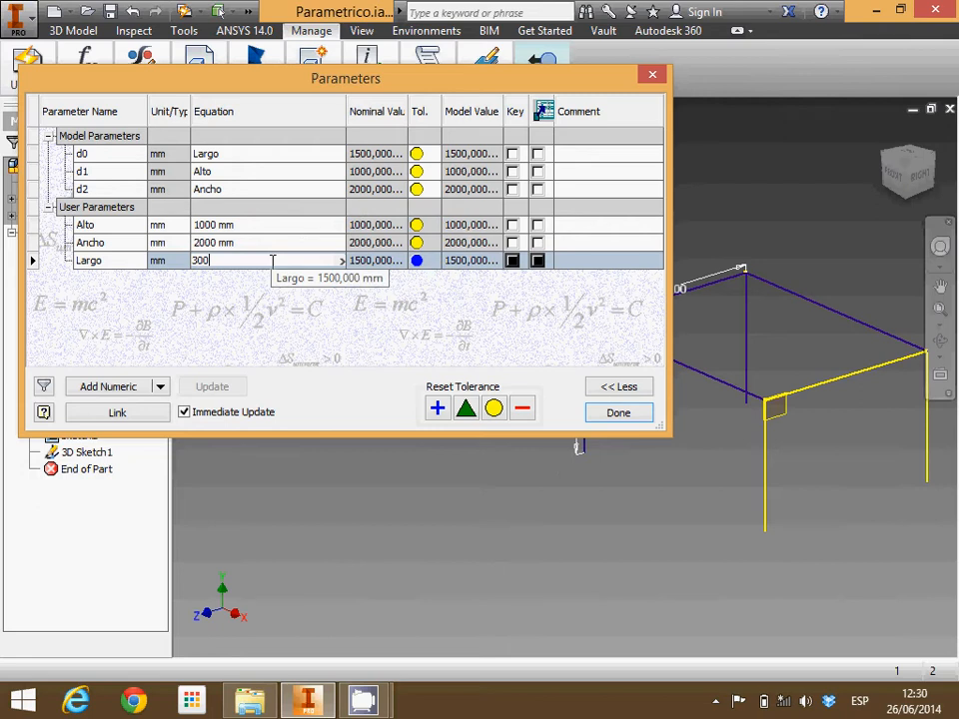
type("0")
key("Return")
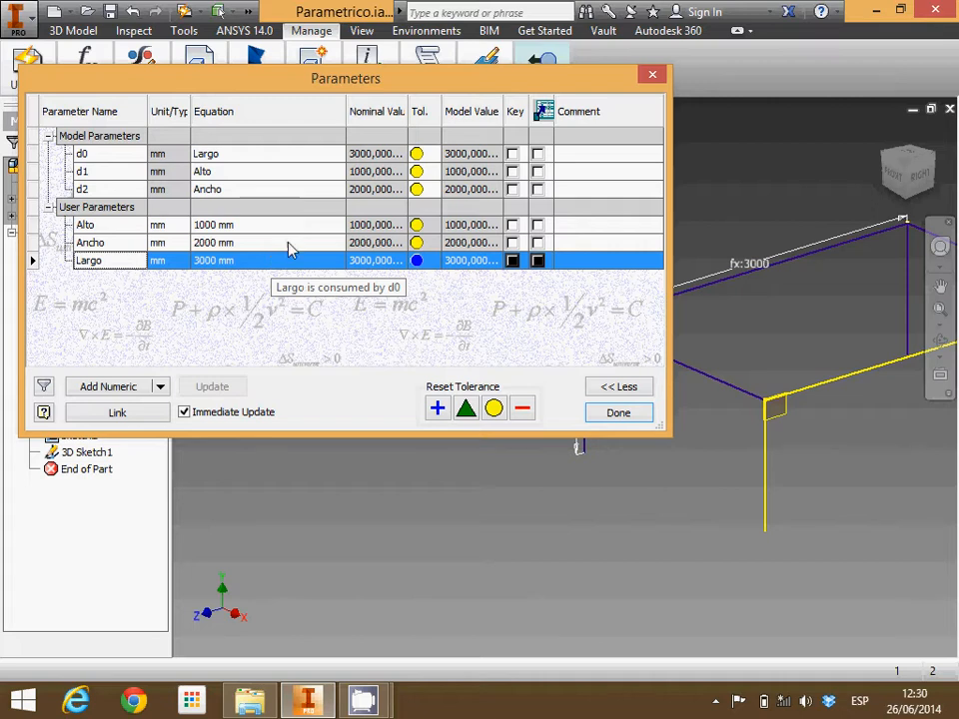
Change the equation of model parameter d0 to the sum Largo + Alto
left_click_drag(573, 79, 416, 67)
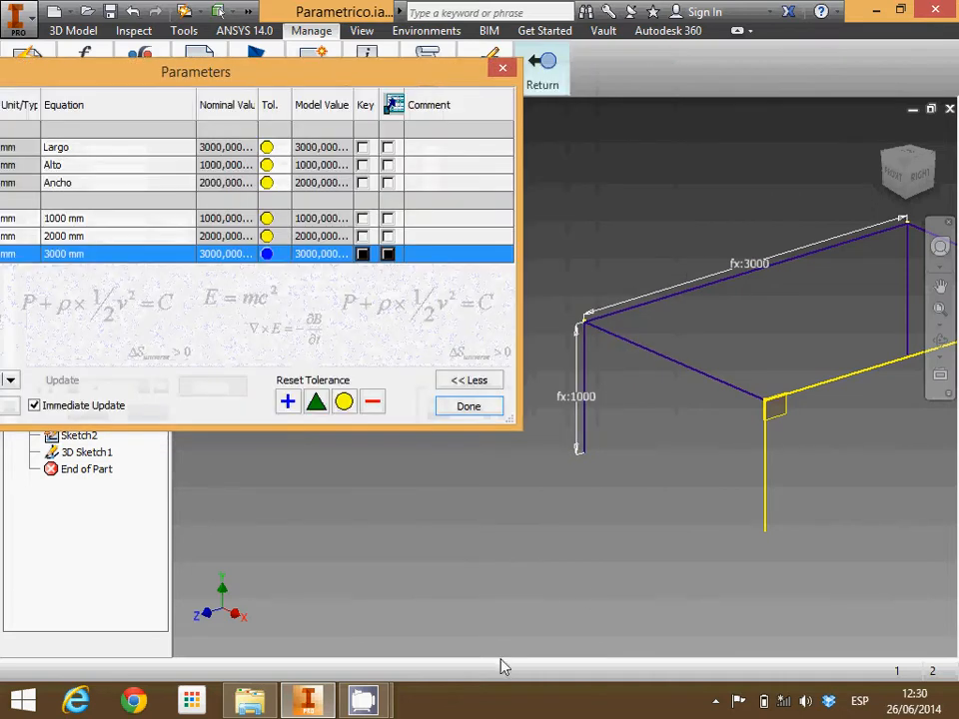
scroll(772, 500, "down", 5)
scroll(815, 459, "up", 4)
scroll(815, 467, "up", 2)
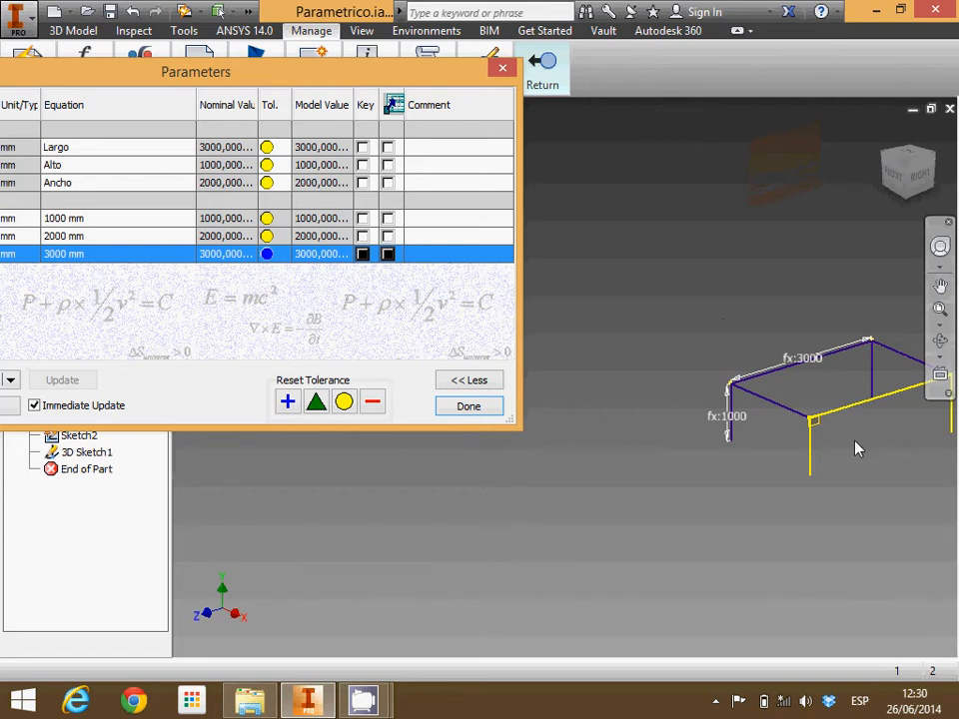
left_click_drag(314, 82, 501, 94)
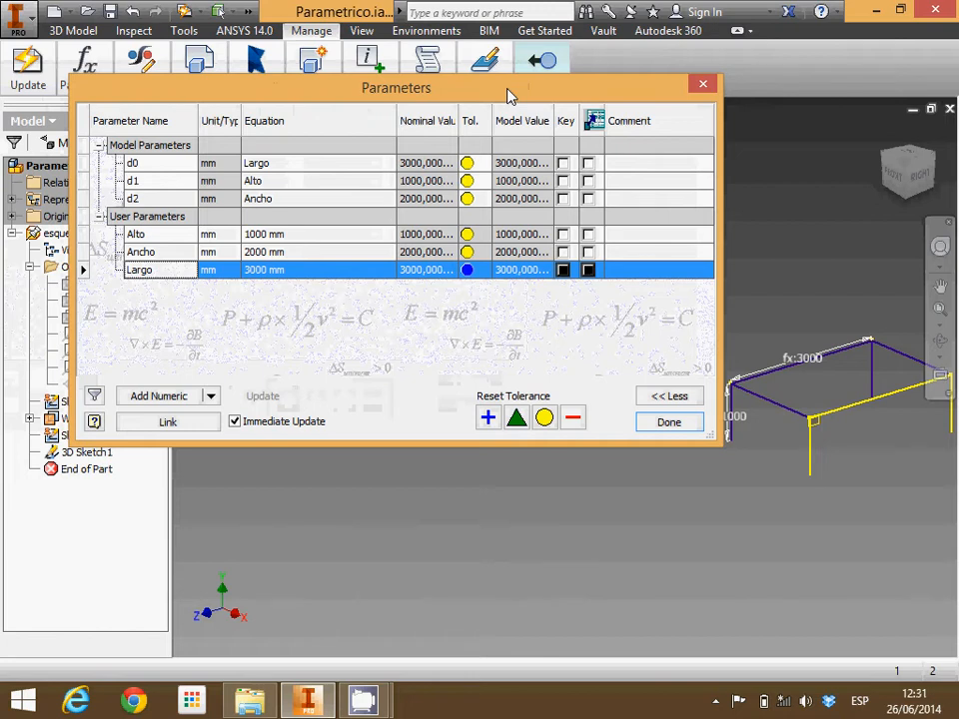
left_click(288, 184)
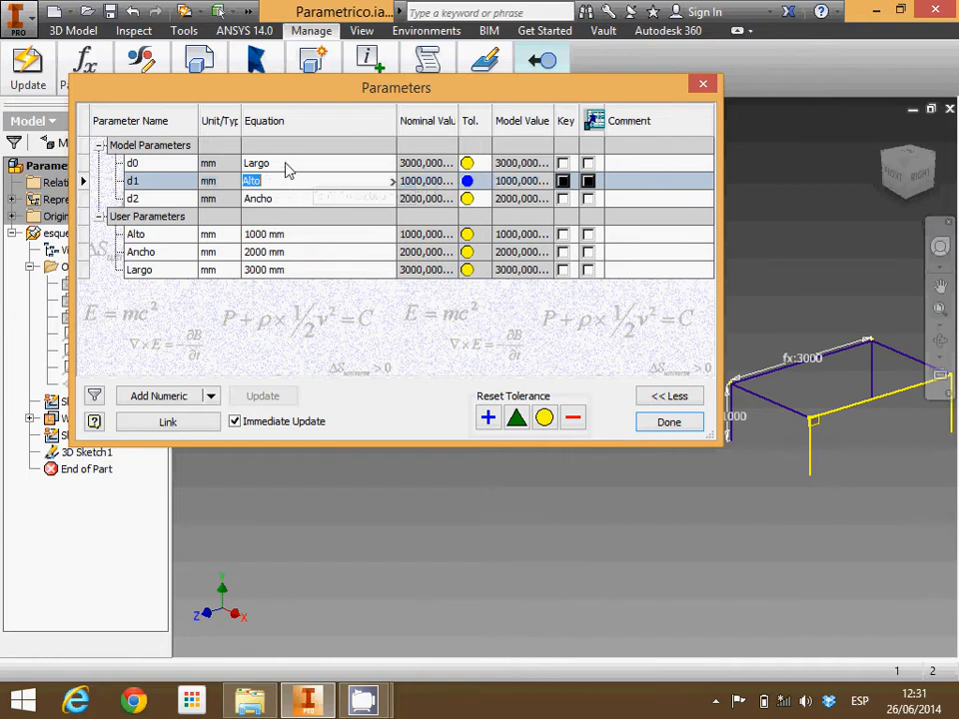
left_click(289, 170)
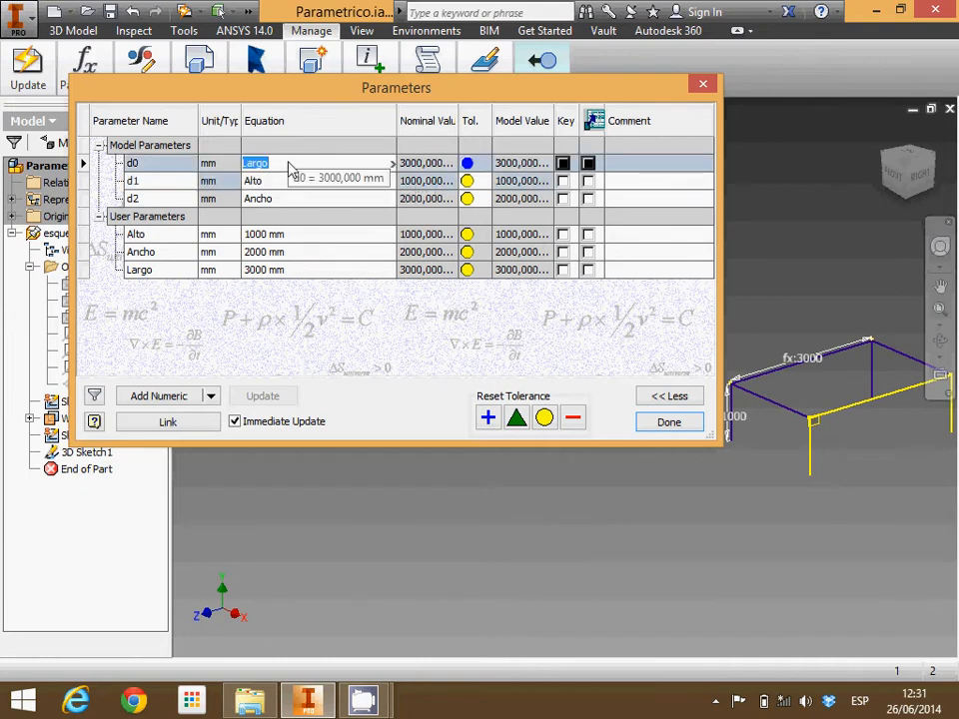
type("=")
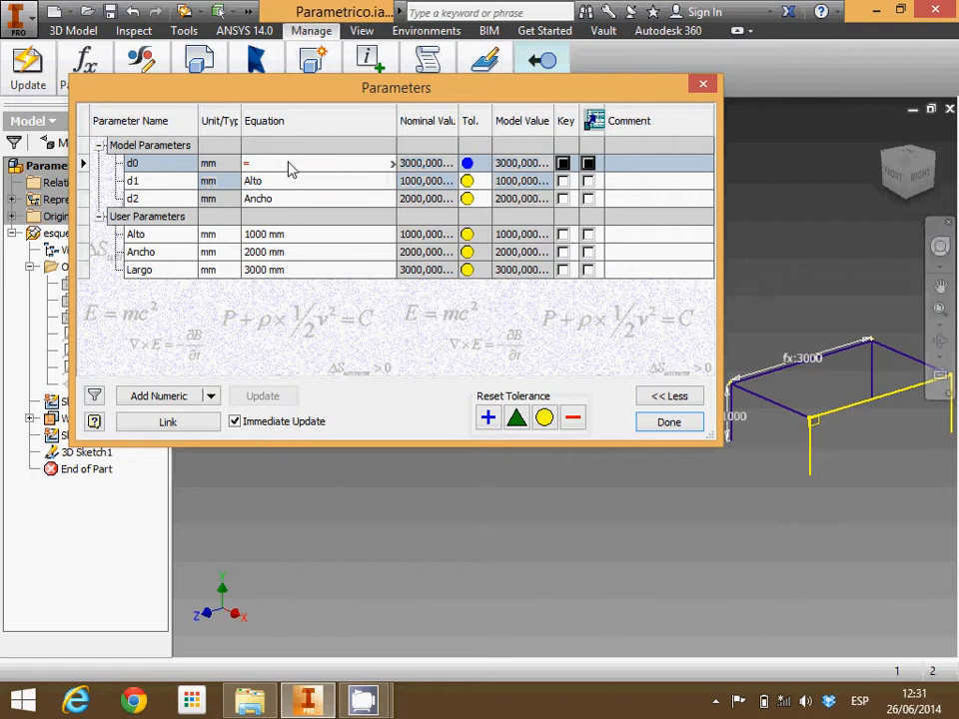
type("Largo")
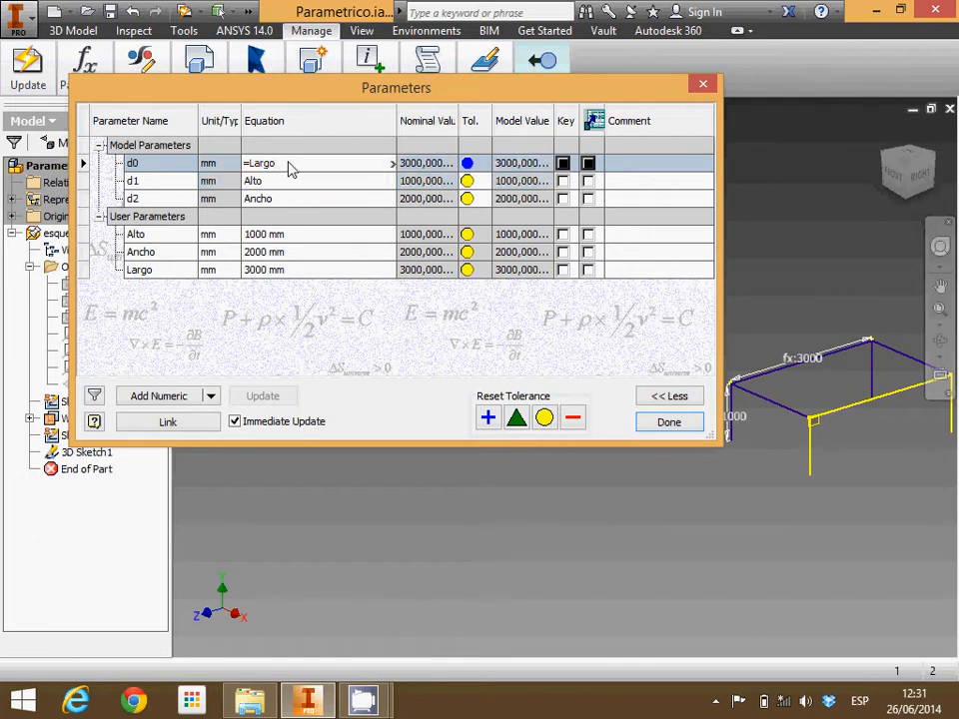
type("+Alto")
key("Return")
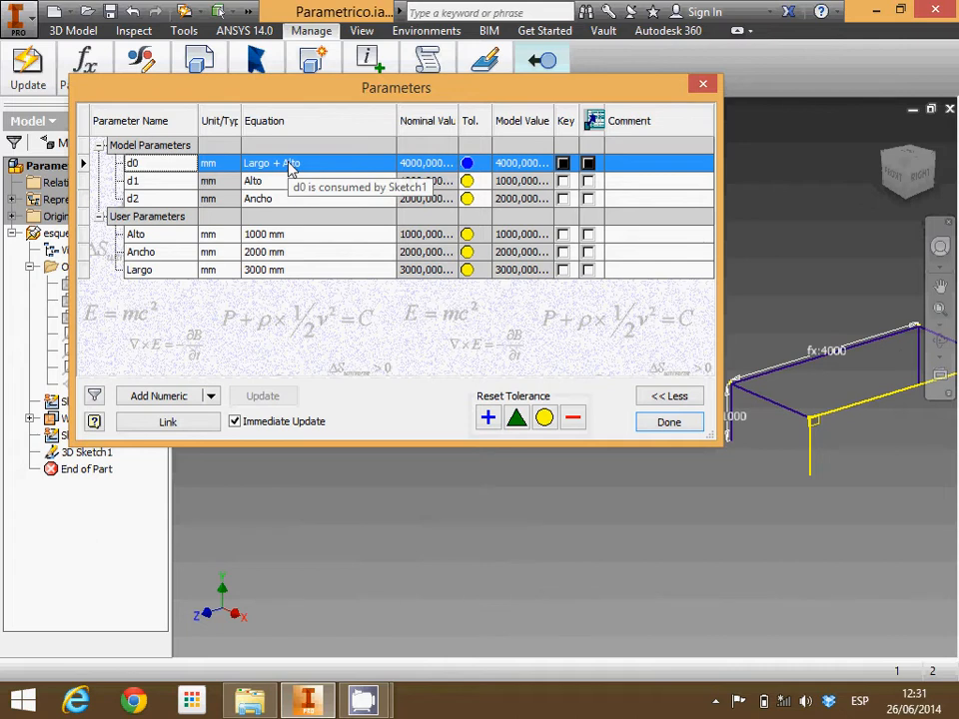
Close the parameters and return from the "esquema mesa" part to the Parametrico assembly
left_click_drag(360, 92, 344, 87)
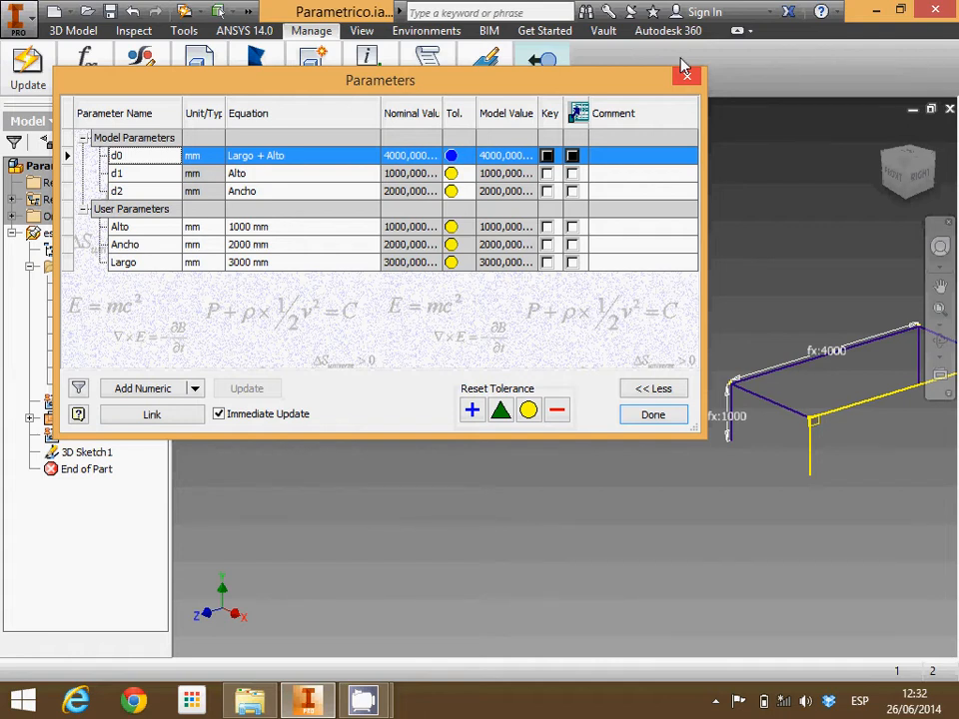
left_click(676, 418)
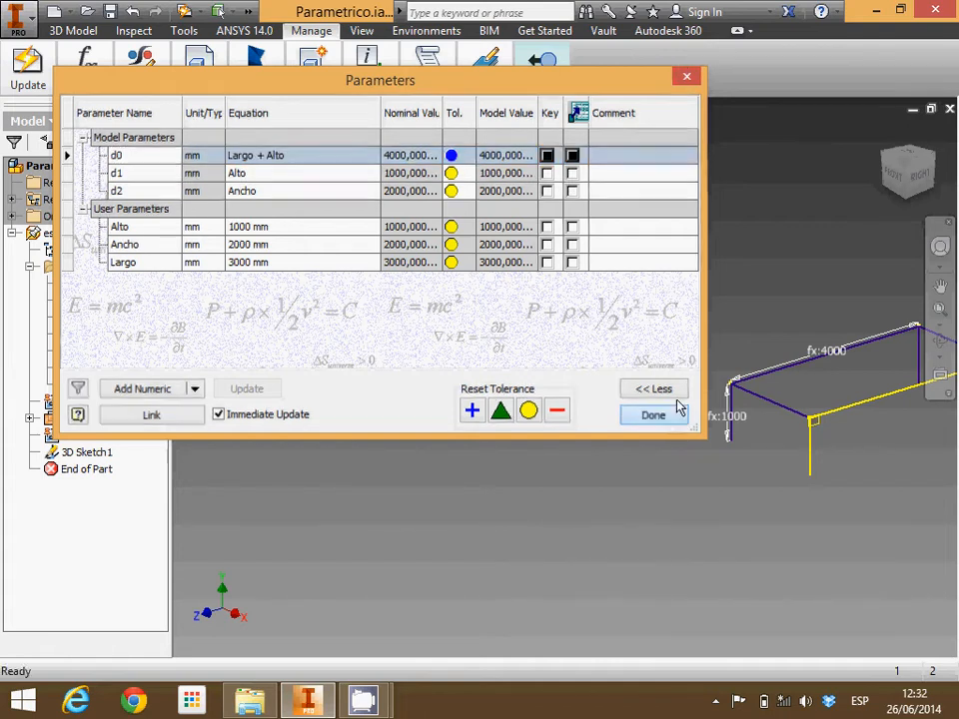
scroll(880, 421, "up", 5)
scroll(880, 421, "down", 6)
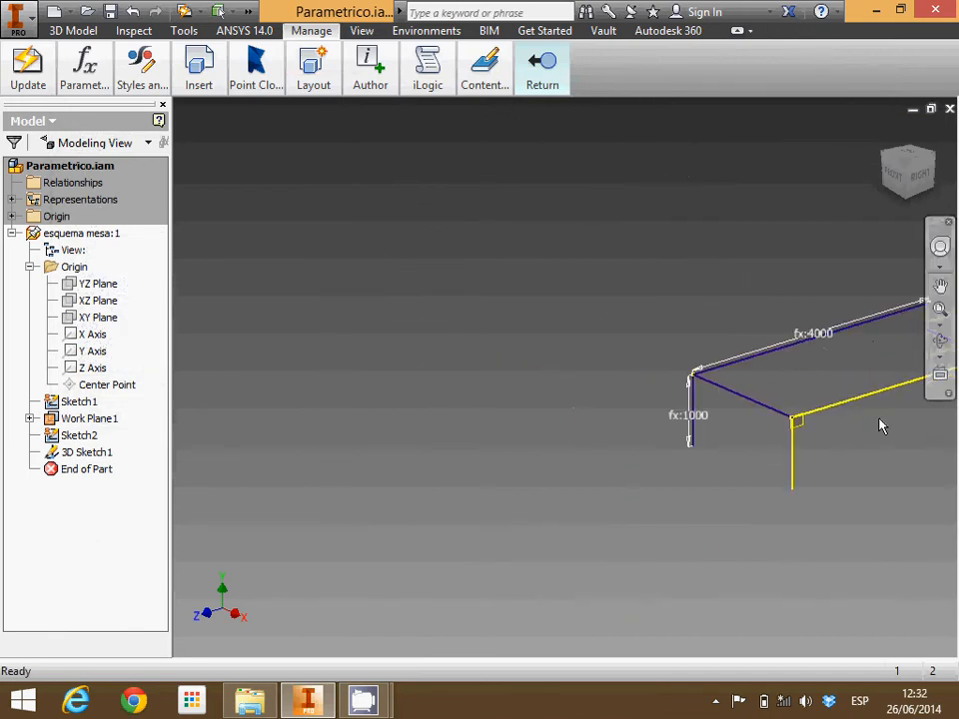
left_click(939, 308)
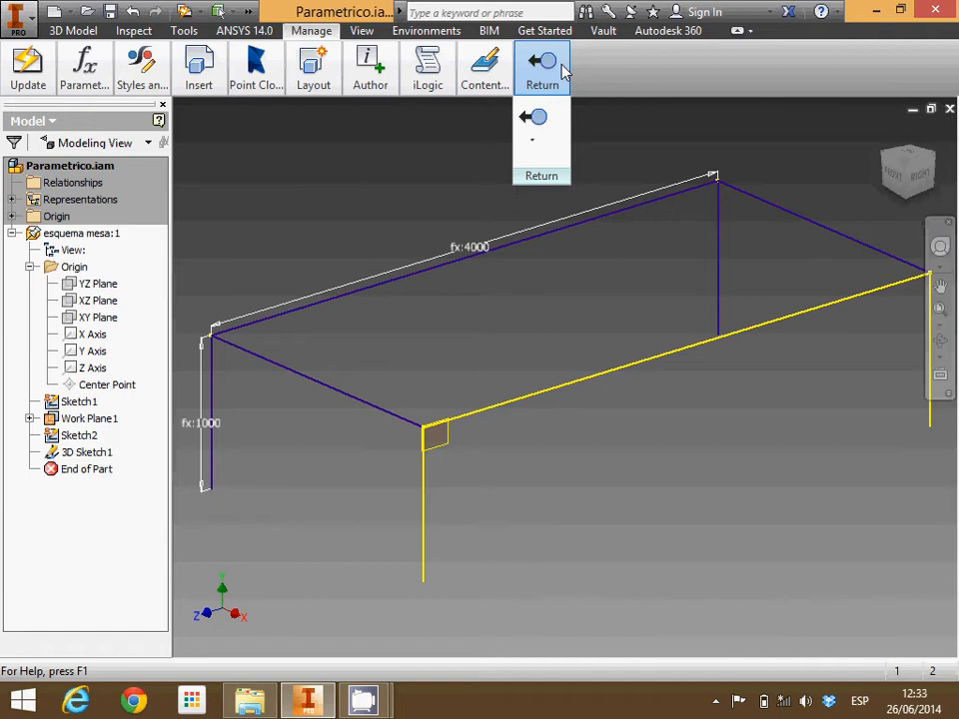
left_click(542, 120)
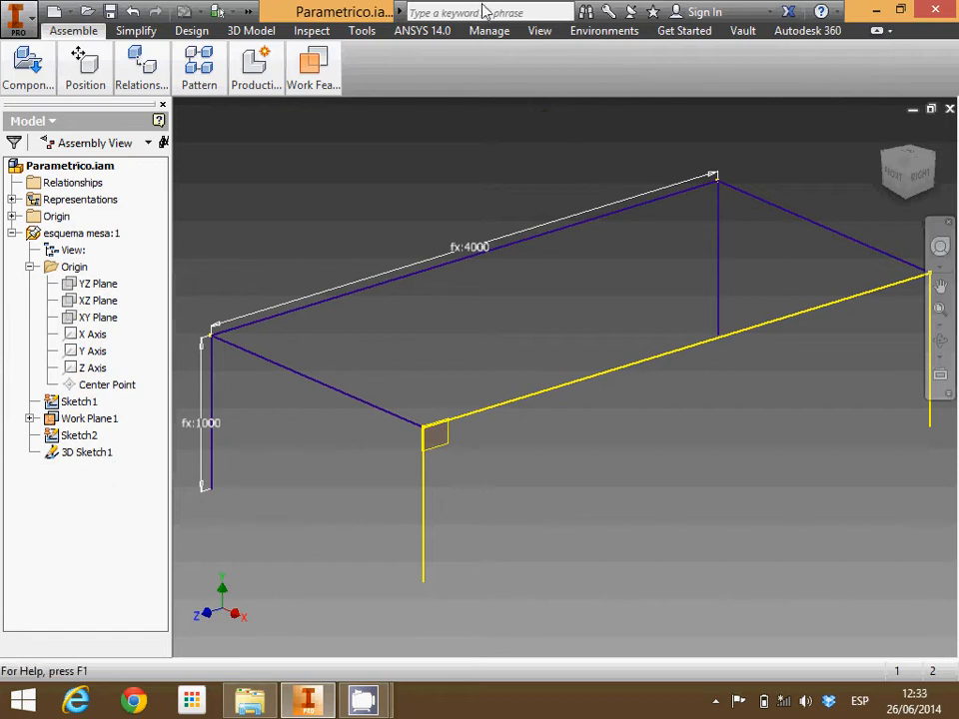
left_click(504, 33)
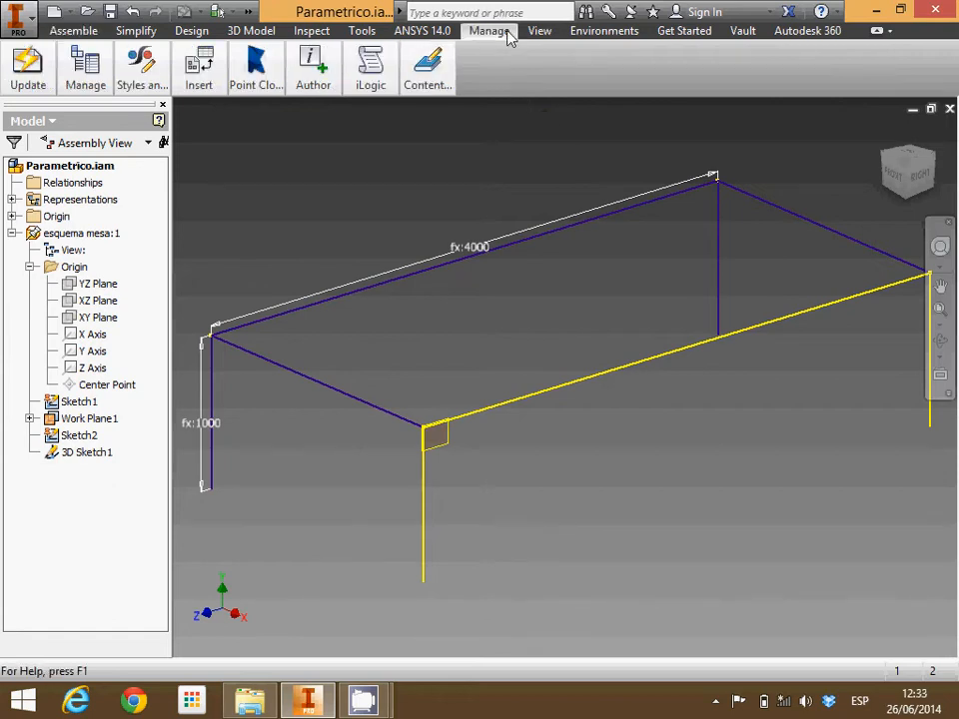
left_click(140, 63)
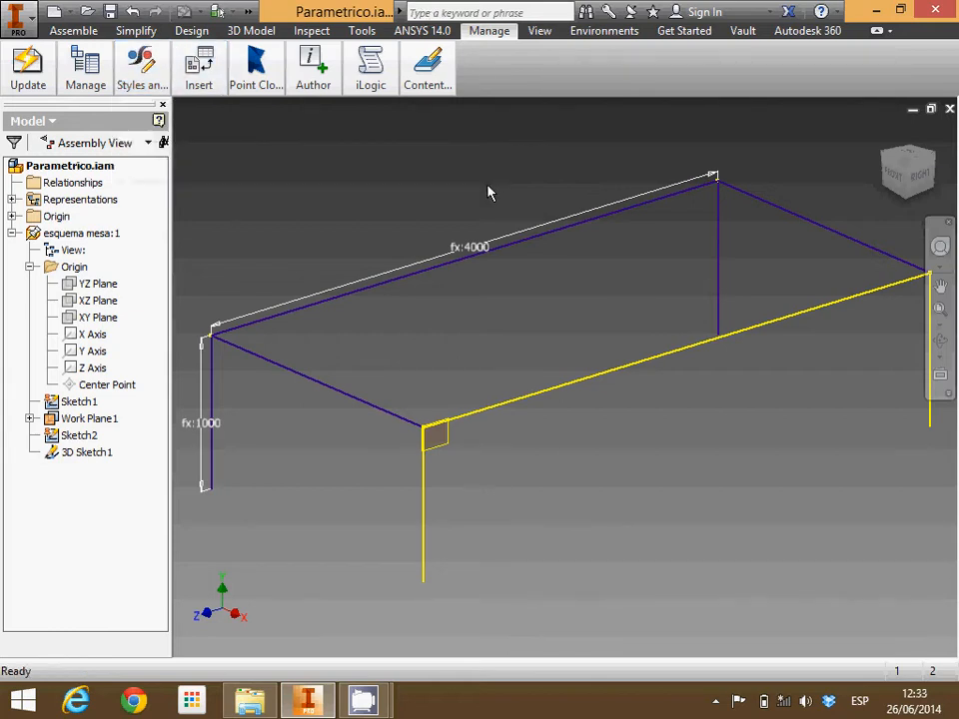
right_click(68, 232)
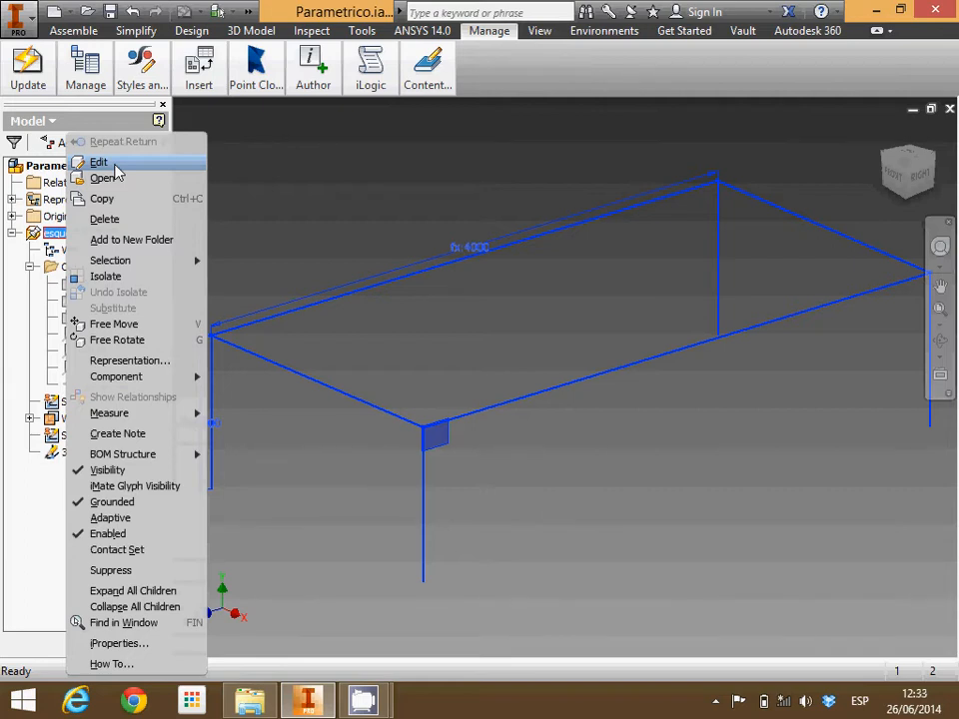
left_click(319, 206)
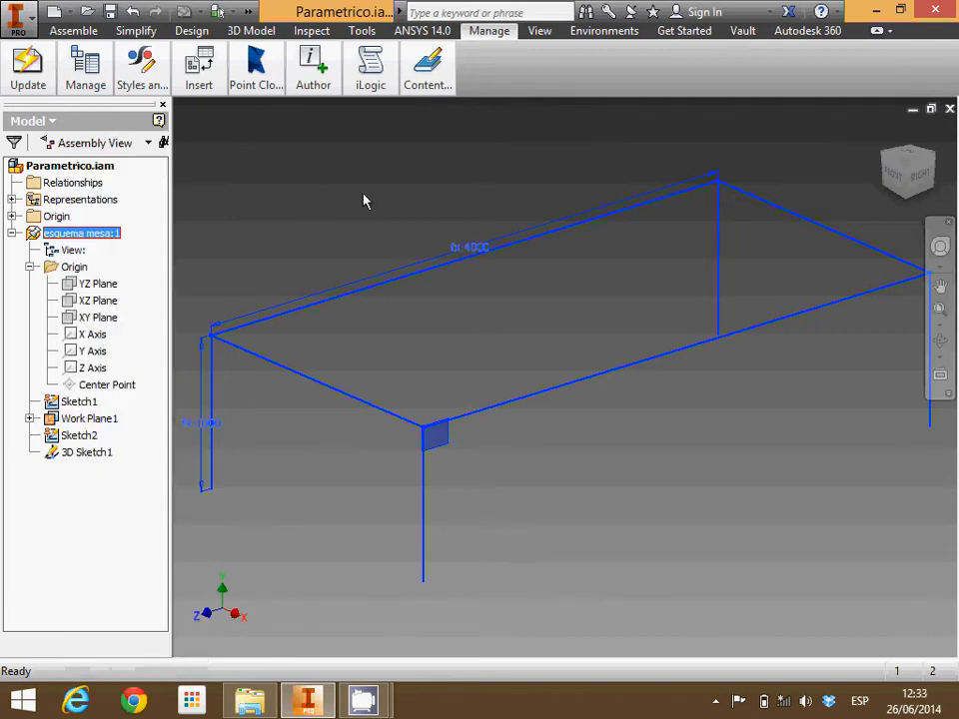
scroll(365, 201, "down", 5)
scroll(364, 201, "up", 7)
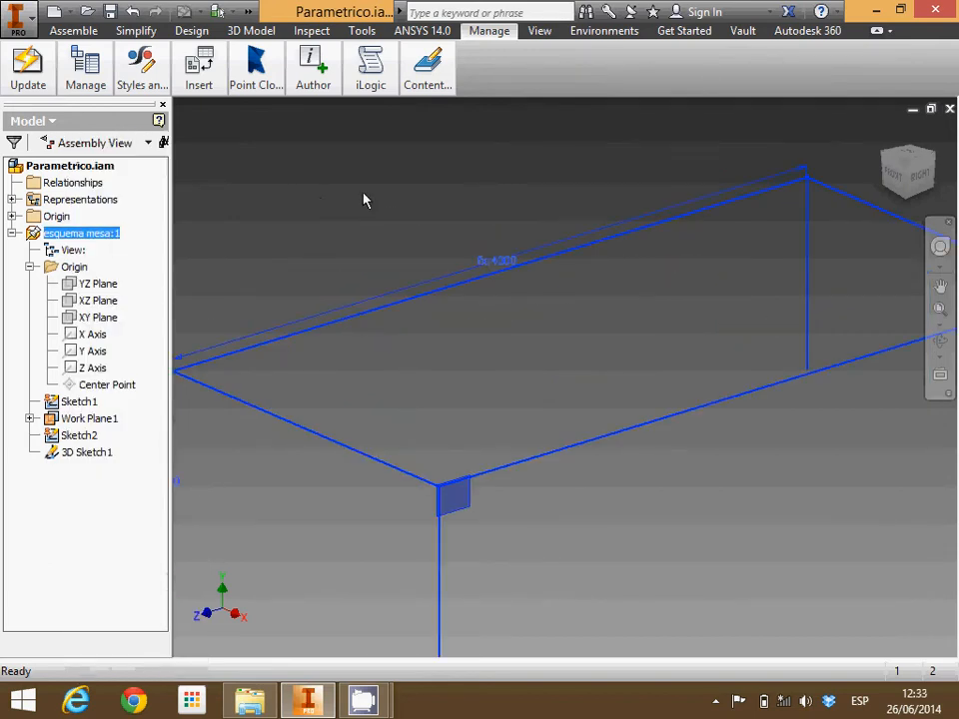
scroll(364, 200, "down", 3)
scroll(256, 195, "up", 4)
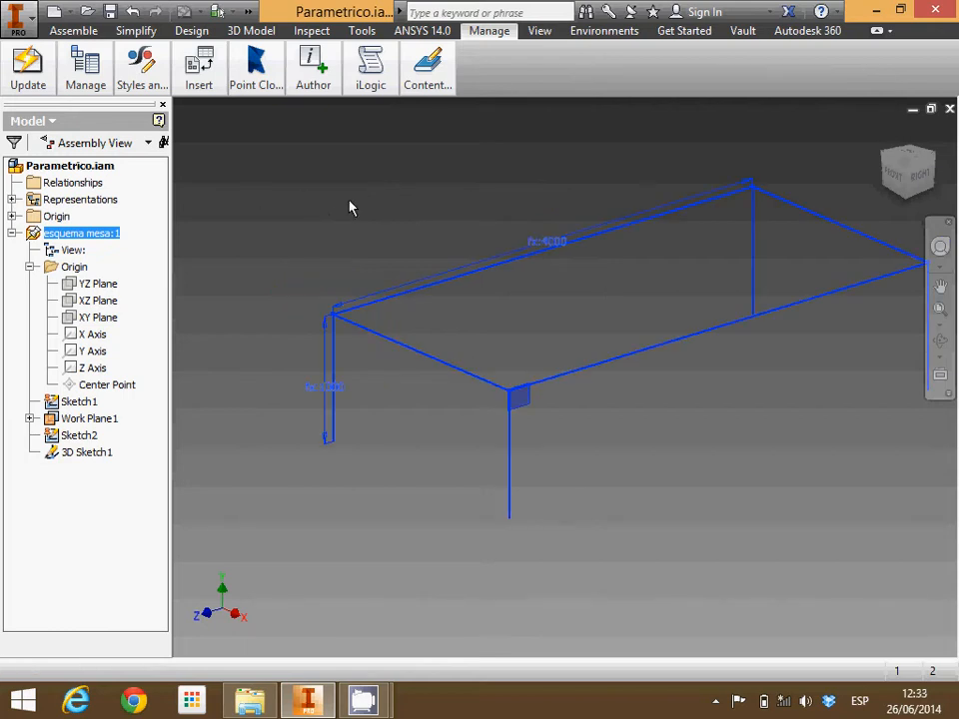
scroll(350, 208, "down", 3)
scroll(349, 208, "up", 3)
scroll(350, 208, "down", 2)
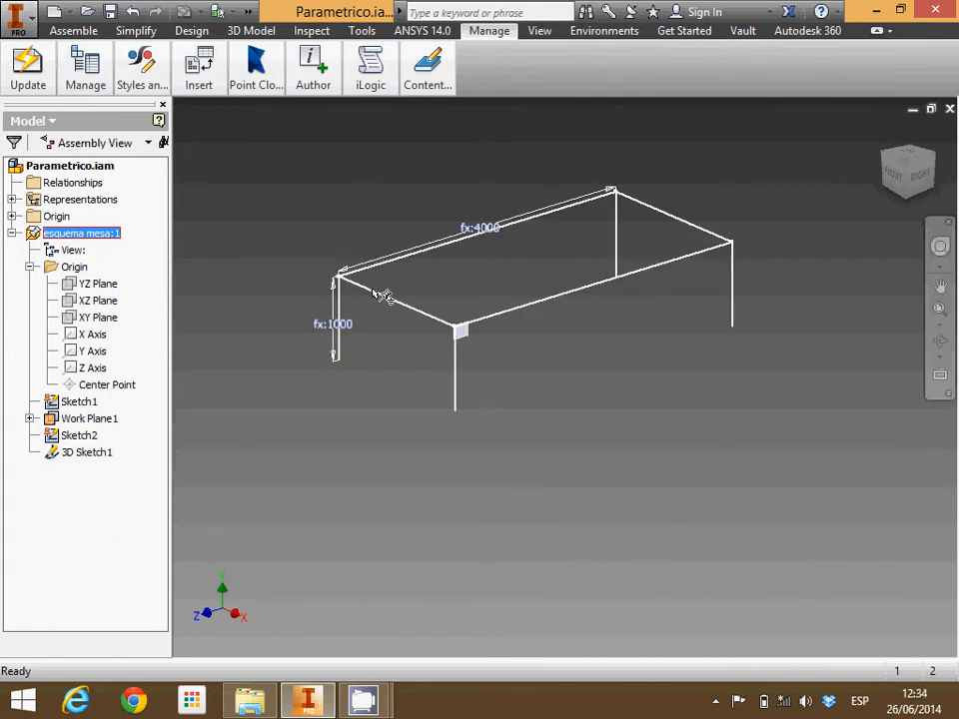
left_click(382, 296)
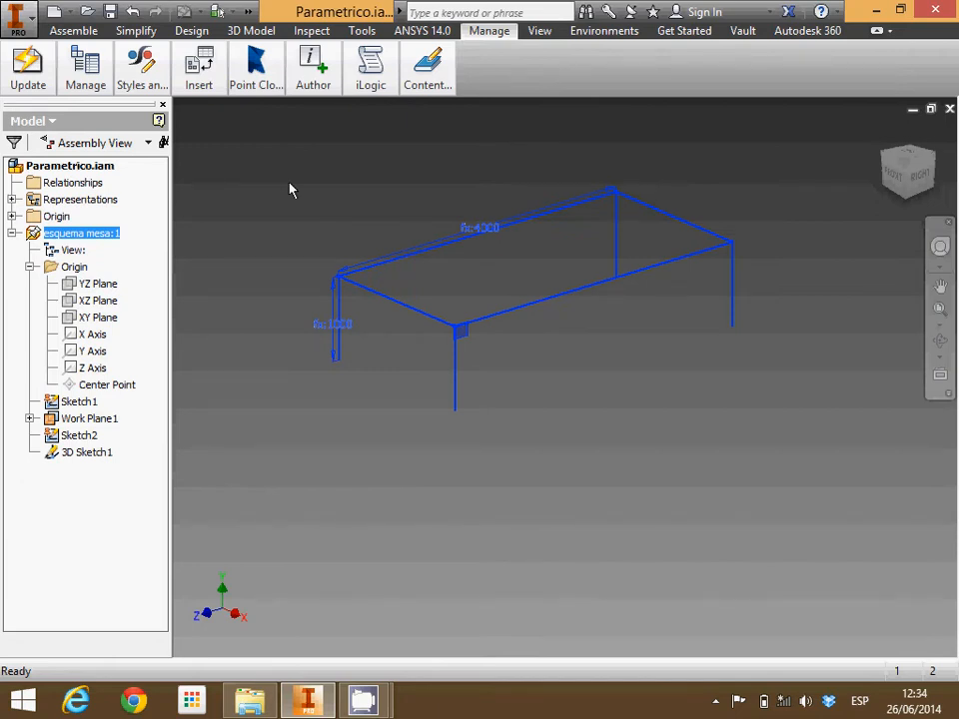
Create an in-place component named Tapa from the Metric Standard (mm).ipt template, placed on the XZ plane of "esquema mesa"
left_click(72, 31)
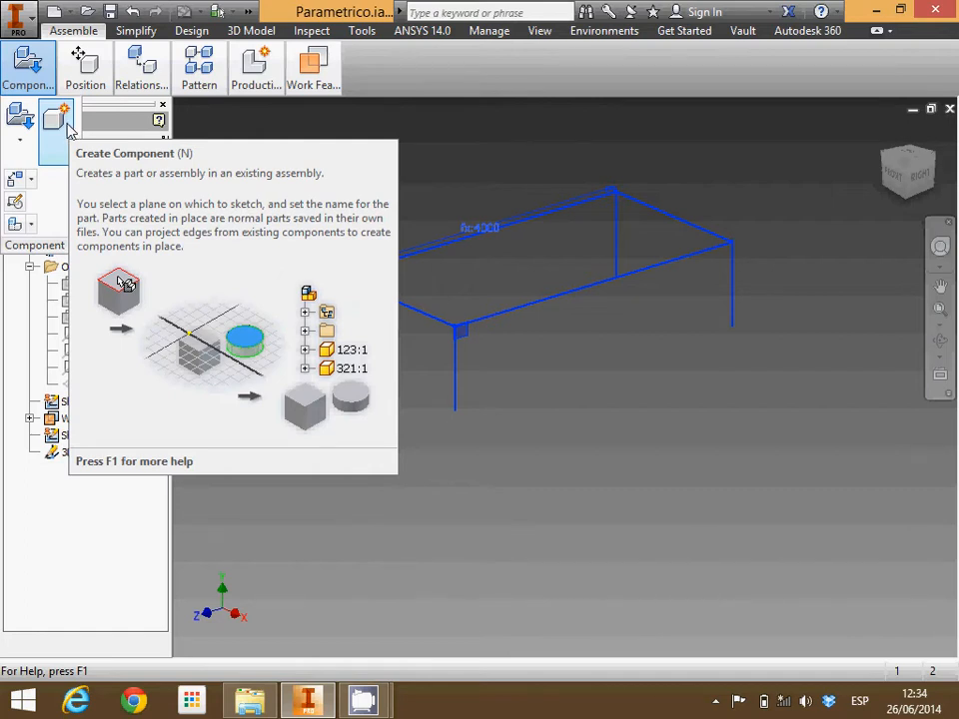
left_click(66, 124)
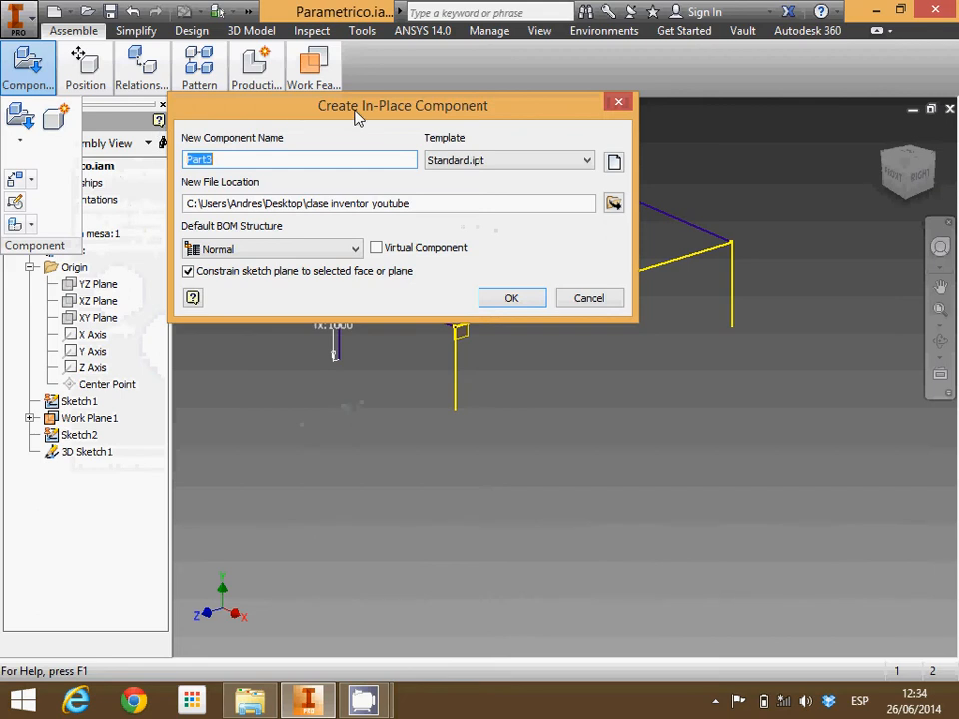
left_click_drag(358, 110, 207, 49)
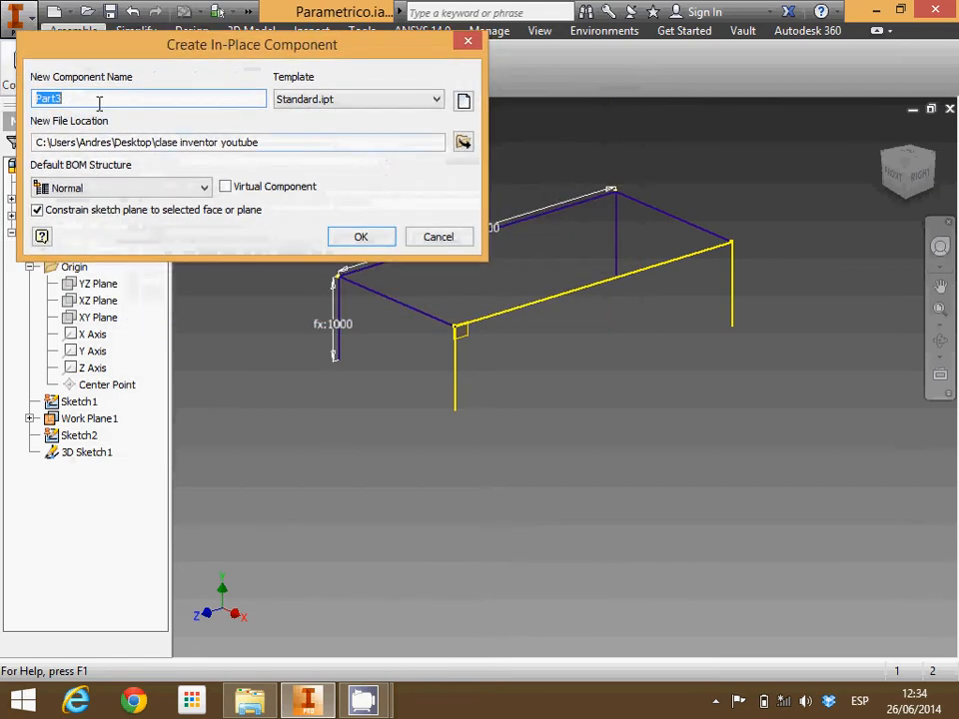
type("Tapa")
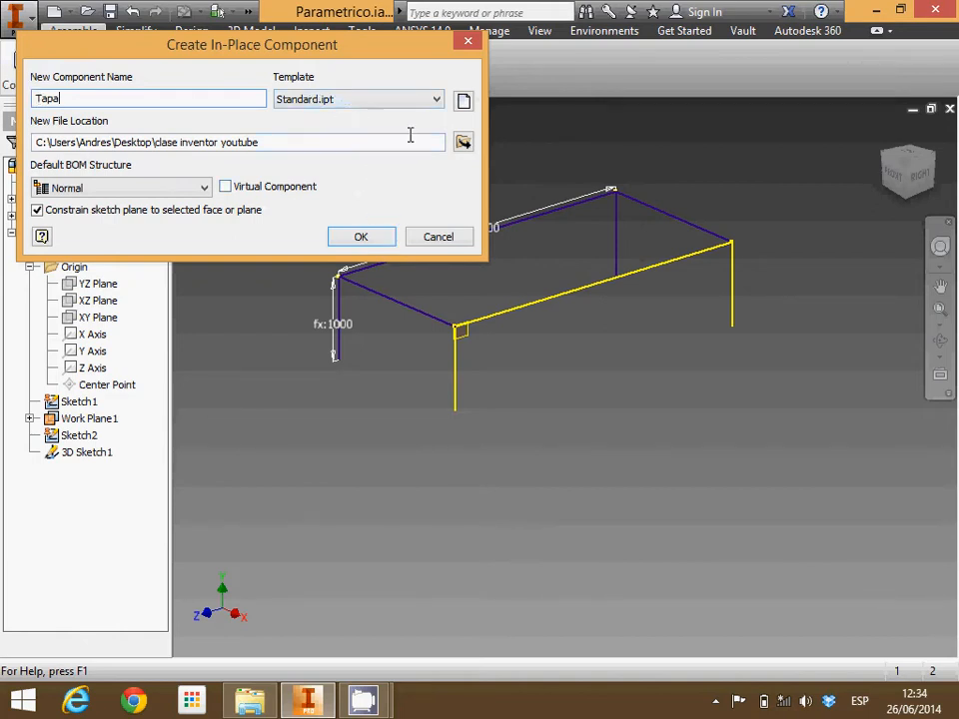
left_click(462, 99)
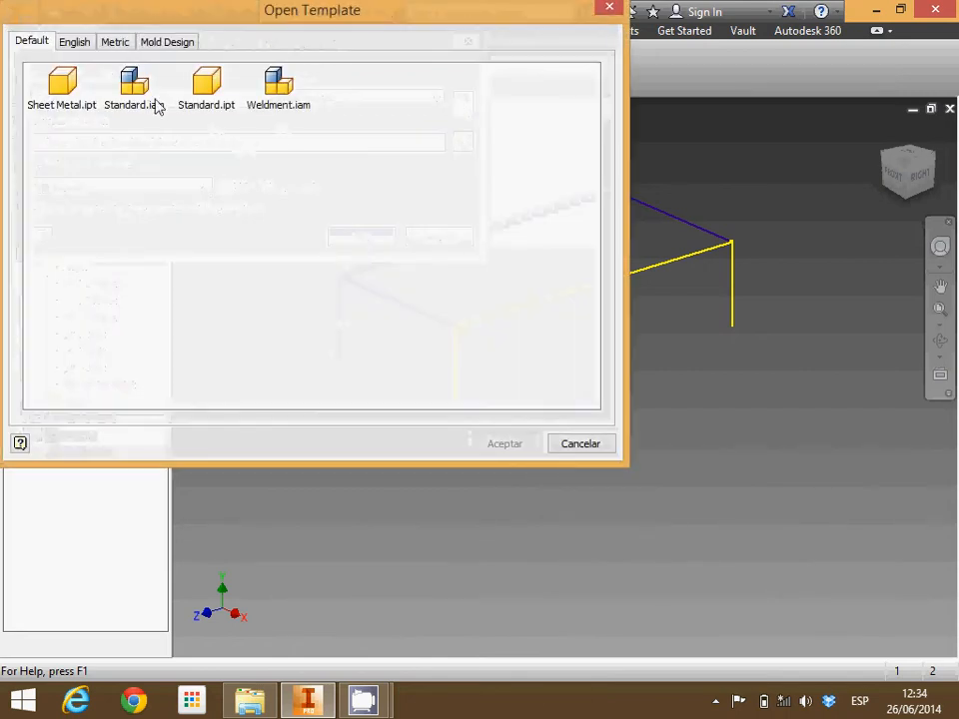
left_click(116, 42)
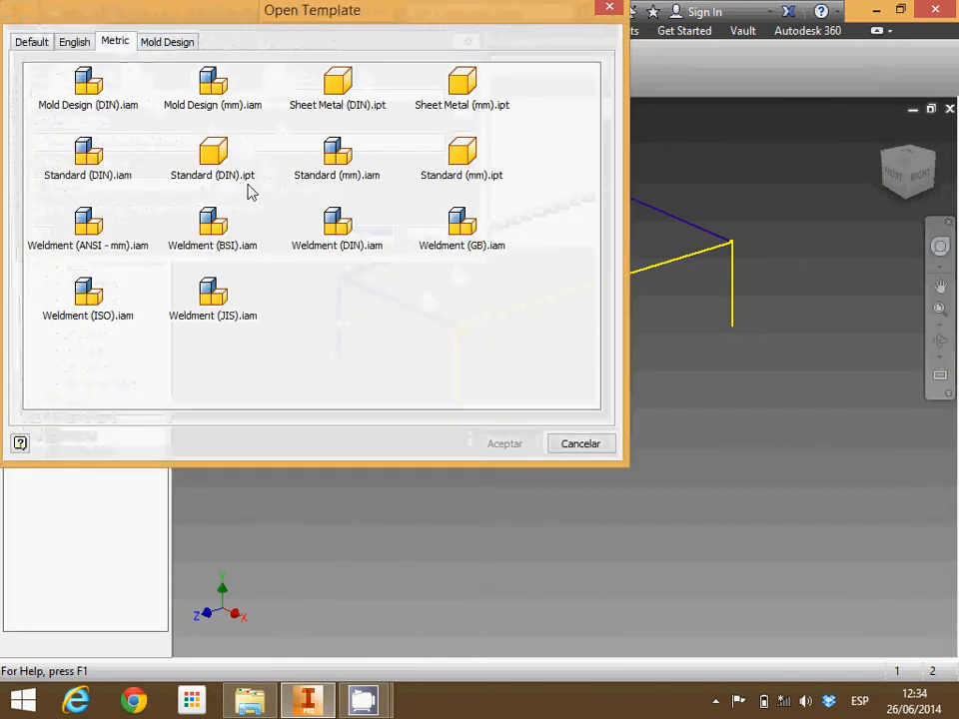
left_click(461, 157)
left_click(506, 443)
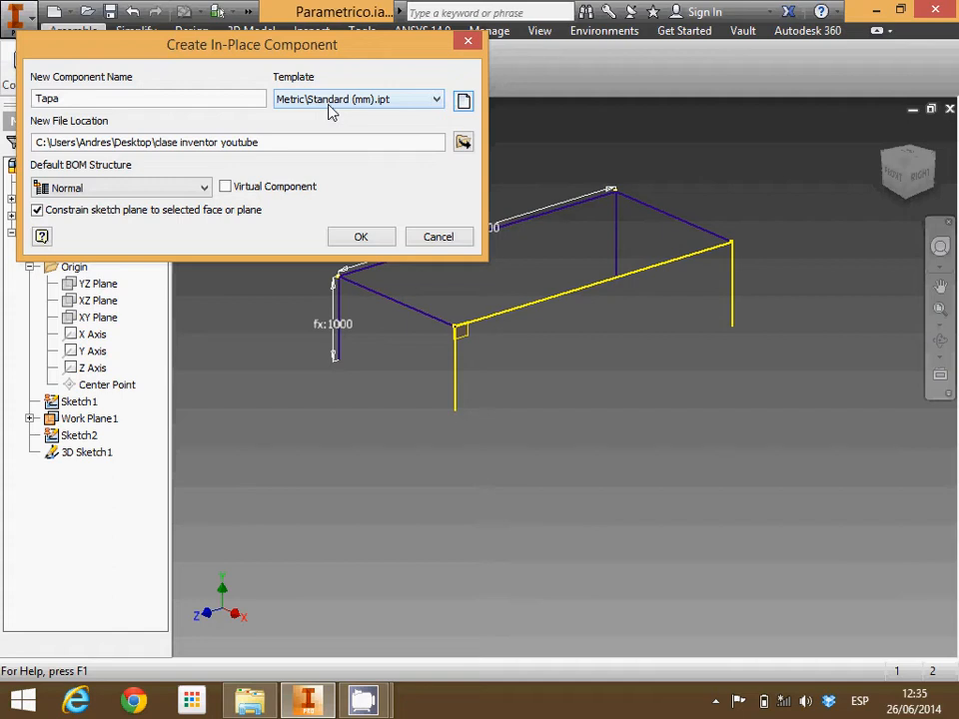
left_click(377, 243)
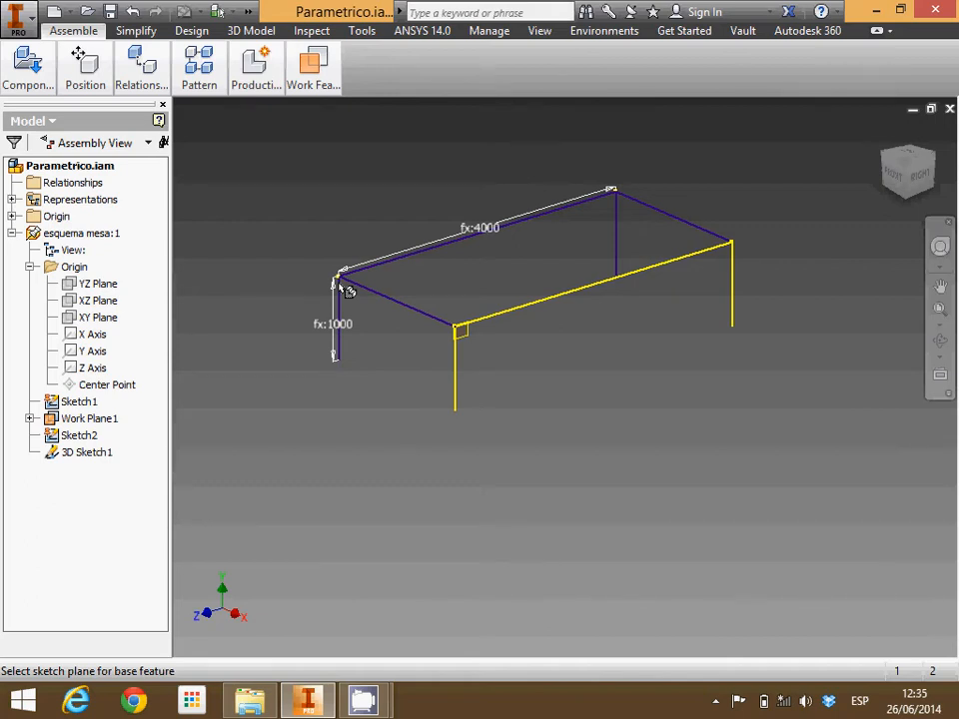
left_click(109, 303)
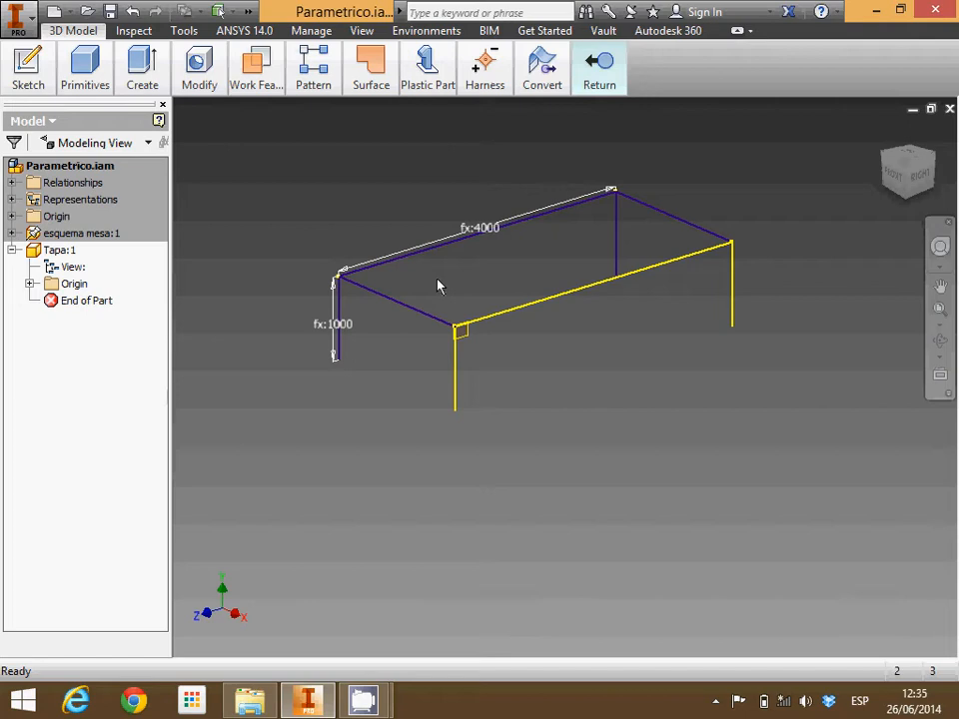
Start a 2D sketch on the horizontal XY origin plane of the Tapa part
left_click(28, 90)
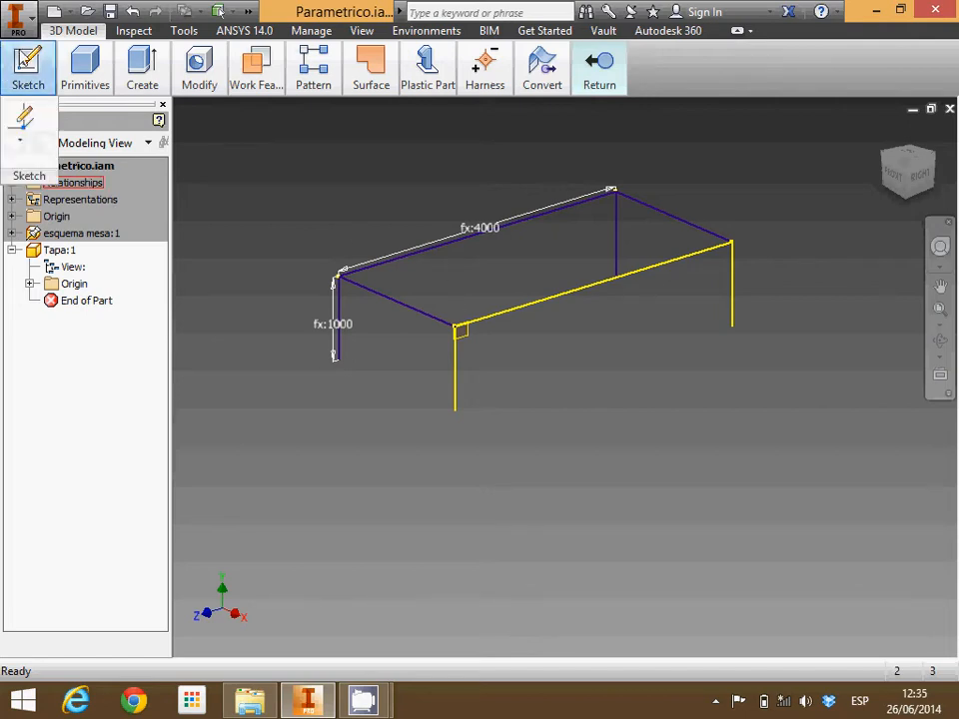
left_click(26, 148)
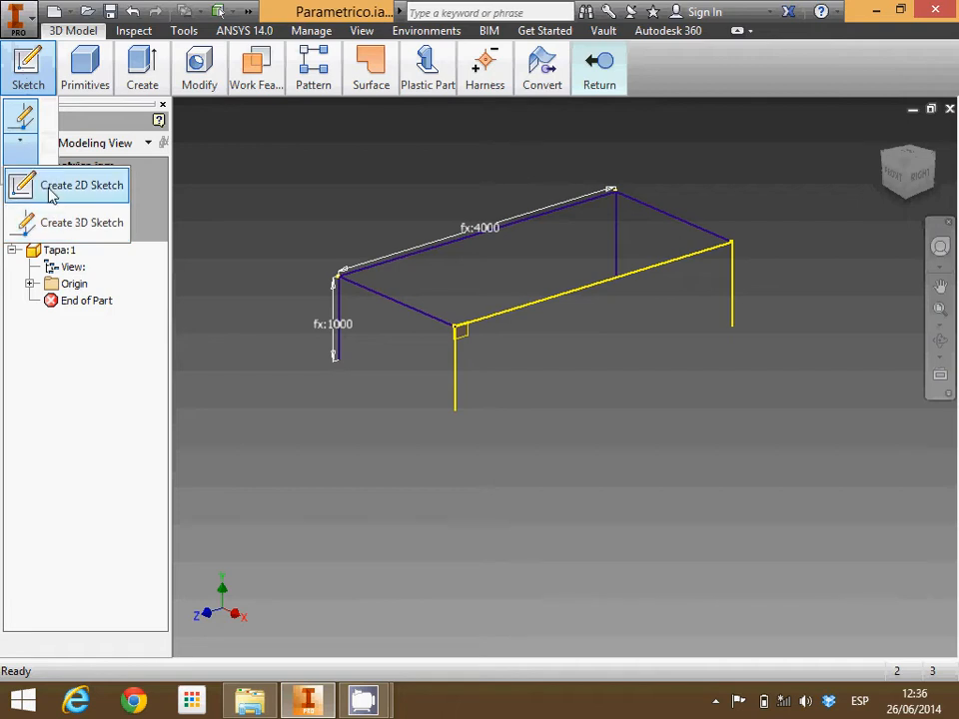
left_click(22, 192)
scroll(450, 199, "up", 3)
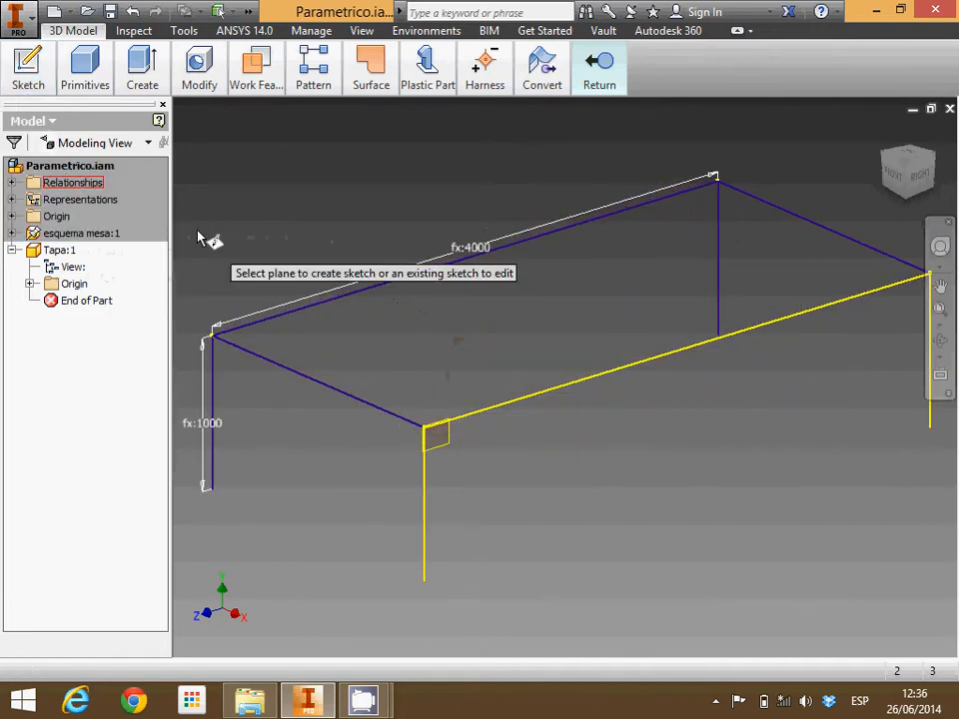
left_click(31, 285)
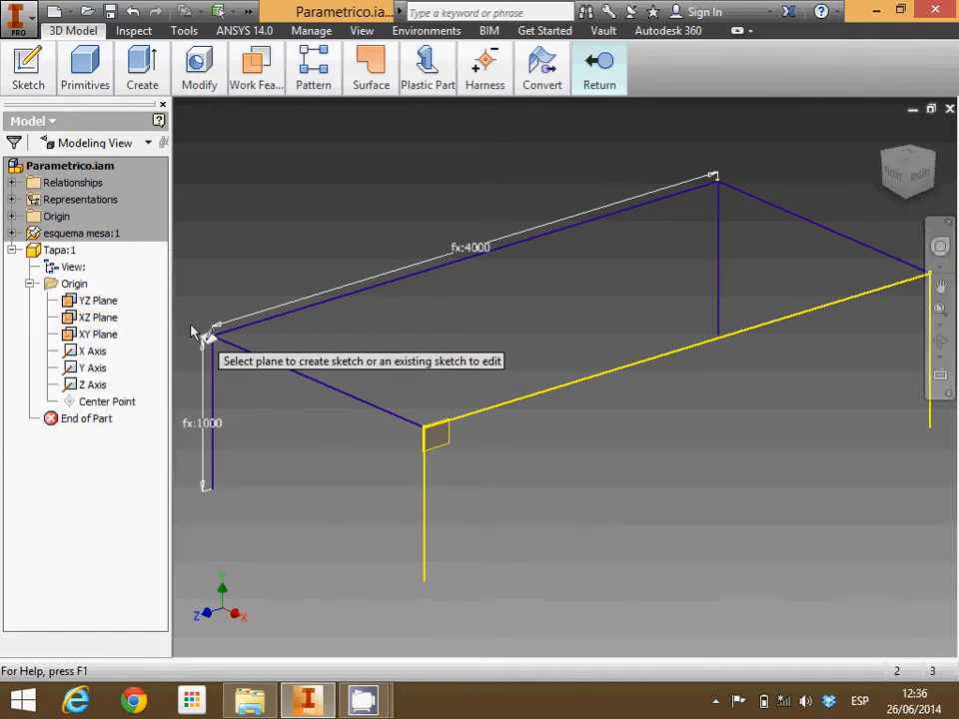
scroll(208, 337, "up", 4)
scroll(329, 403, "up", 4)
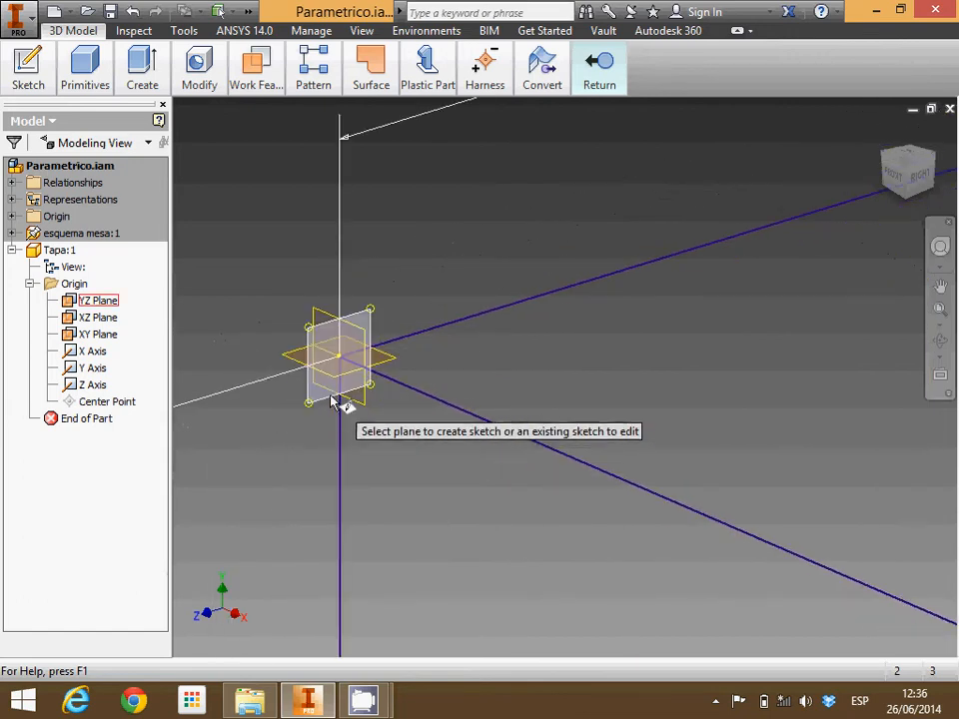
scroll(331, 397, "up", 2)
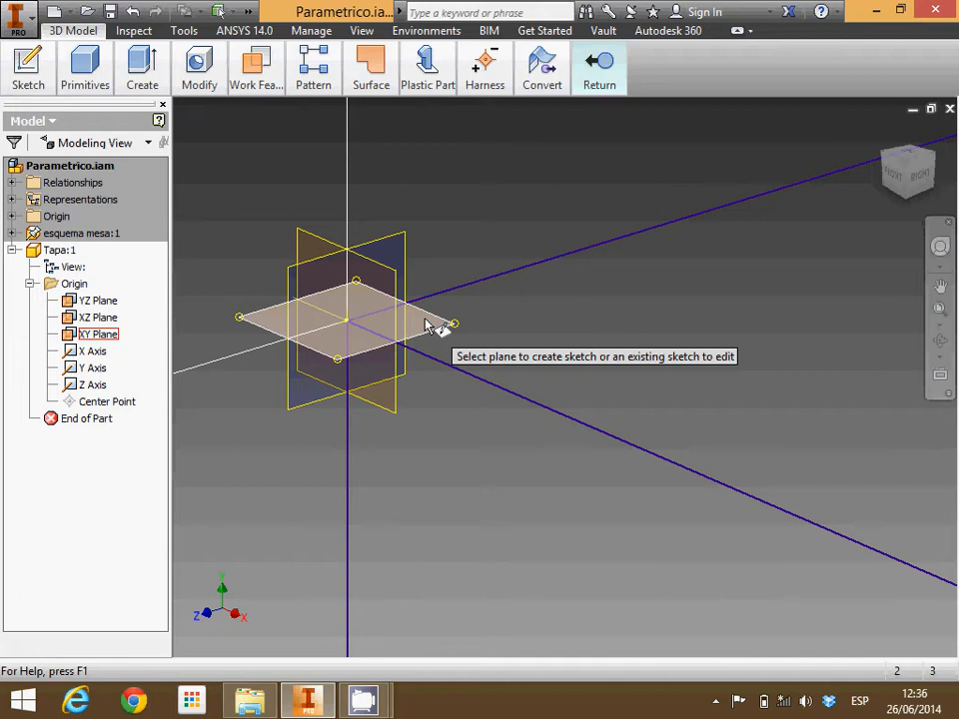
left_click(427, 325)
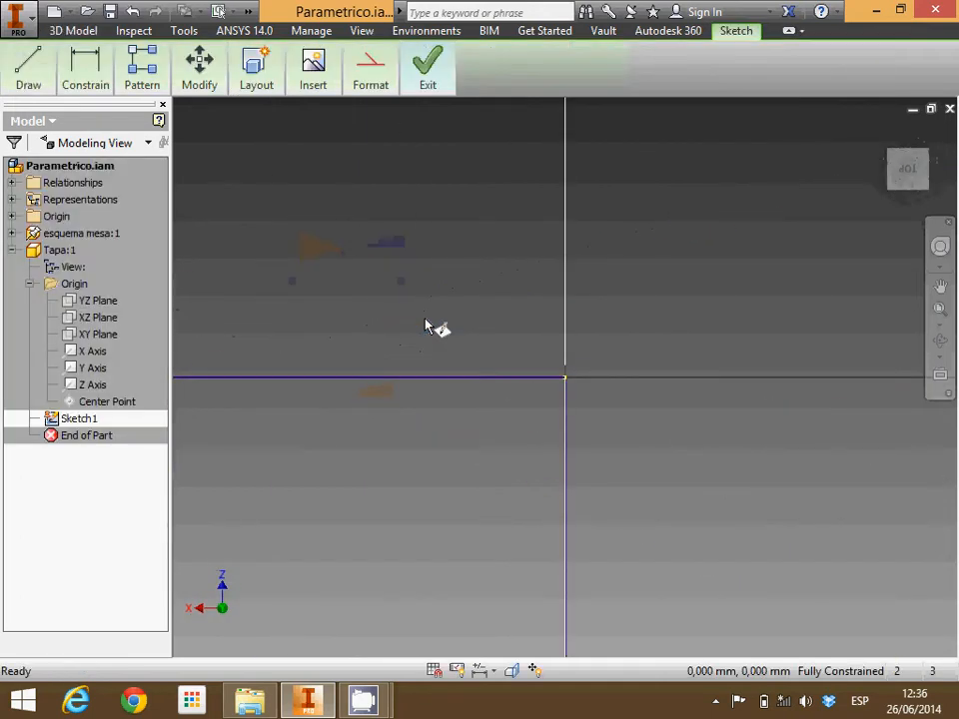
Project the wireframe's rectangular tabletop edges into the Tapa sketch and finish the sketch
left_click(940, 308)
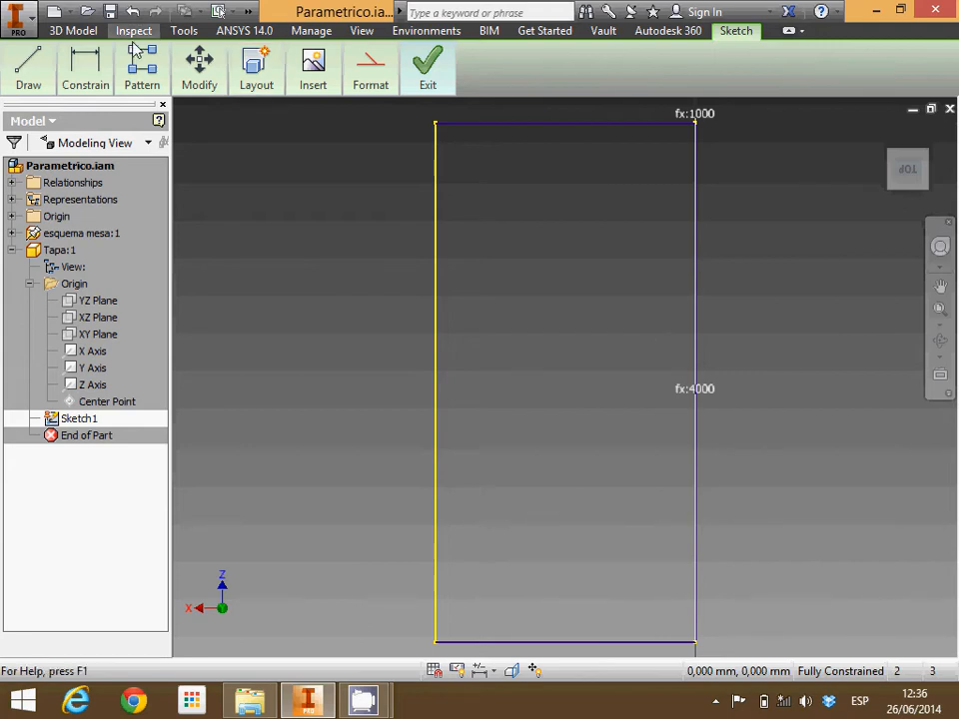
mouse_move(136, 92)
mouse_move(28, 70)
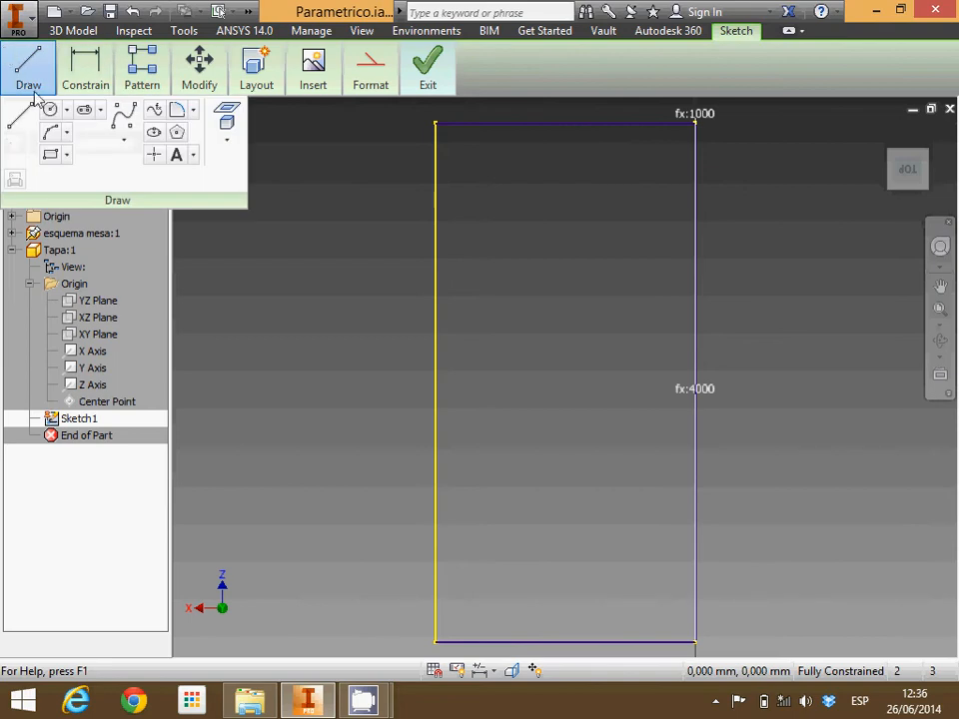
left_click(224, 127)
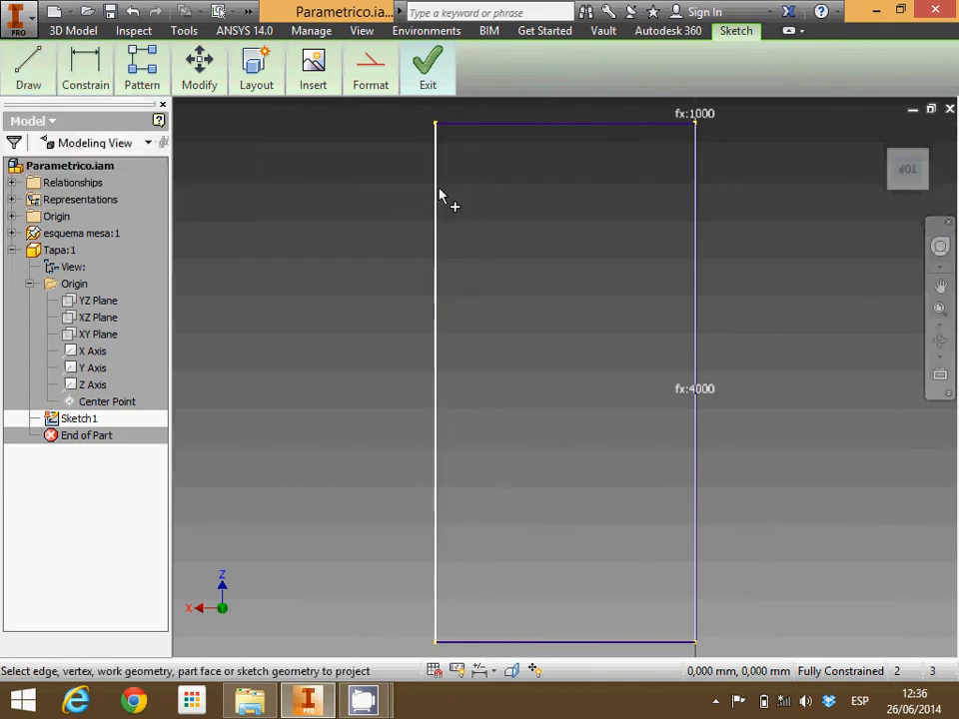
left_click(440, 196)
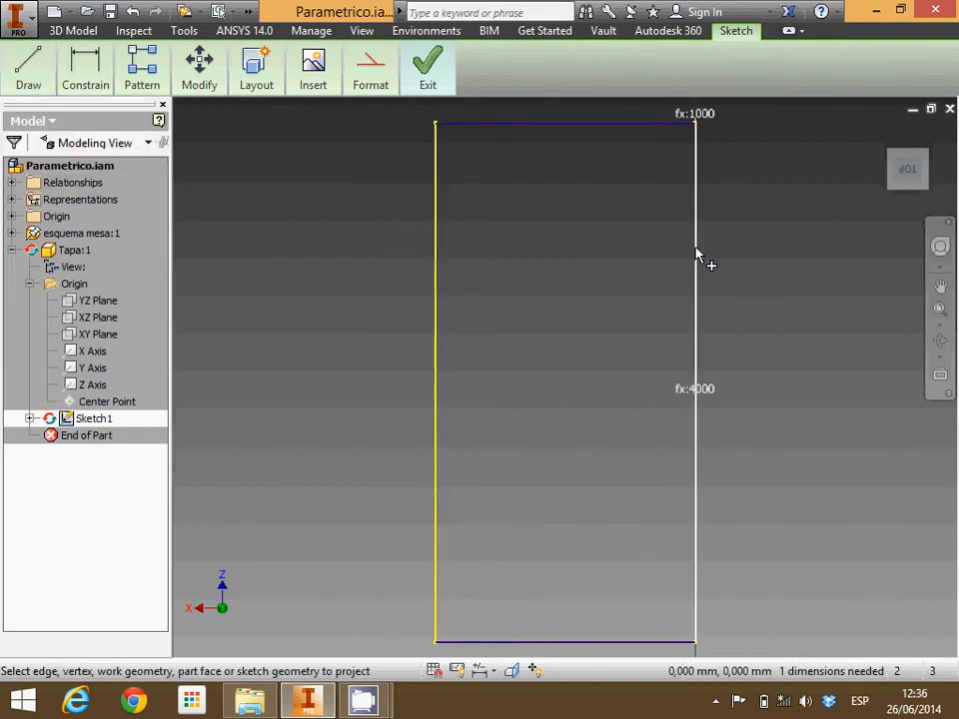
left_click(645, 642)
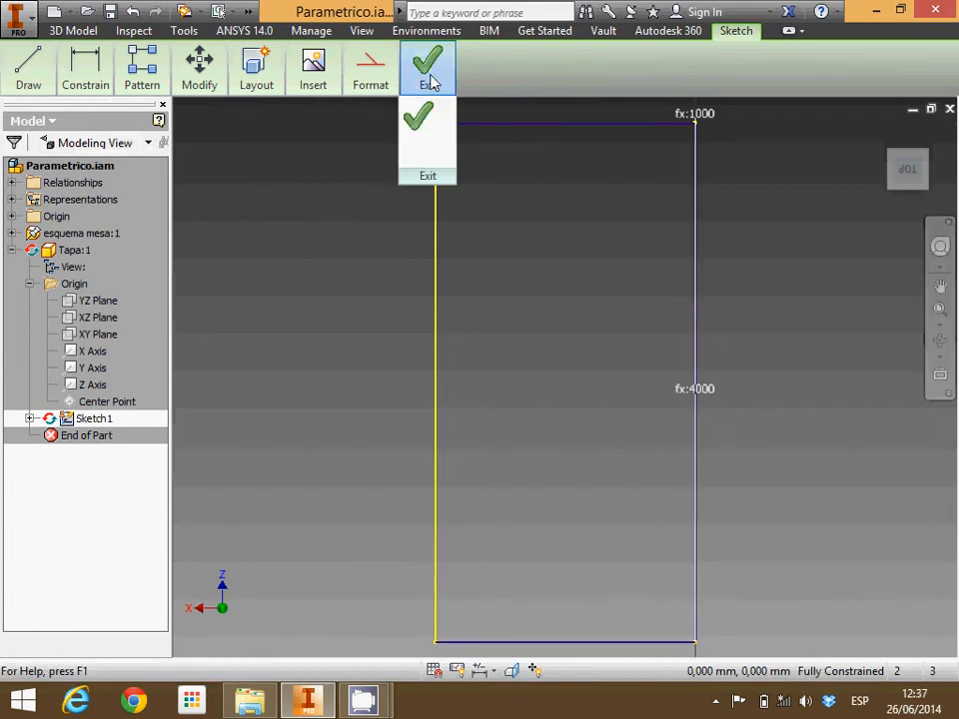
left_click(430, 120)
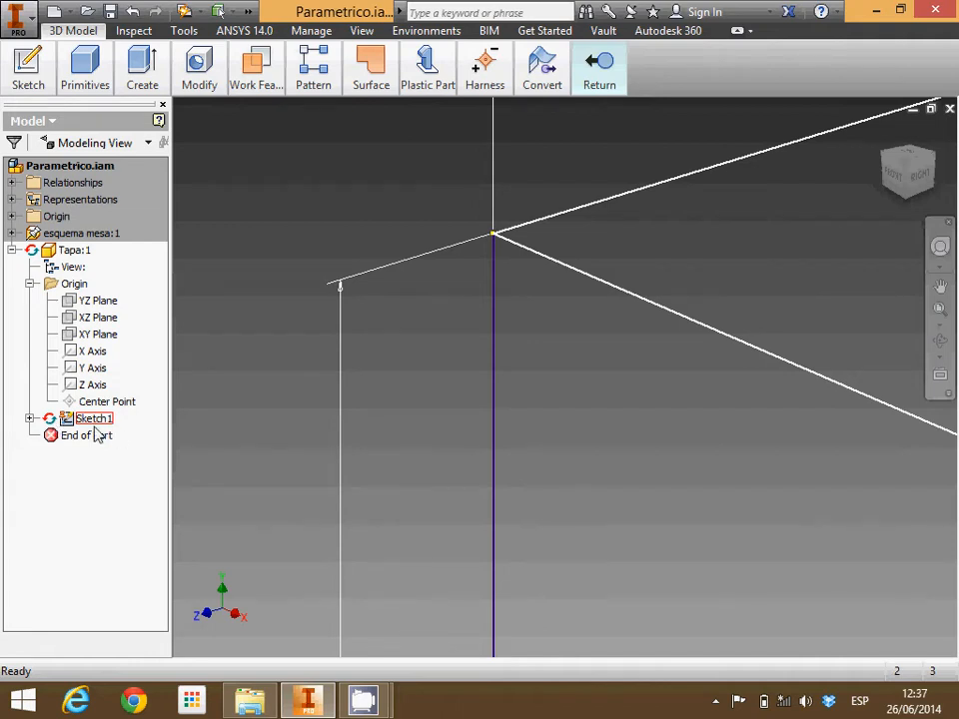
Extrude the projected tabletop rectangle by a distance of 20 mm as a solid
scroll(539, 312, "up", 2)
scroll(562, 335, "up", 4)
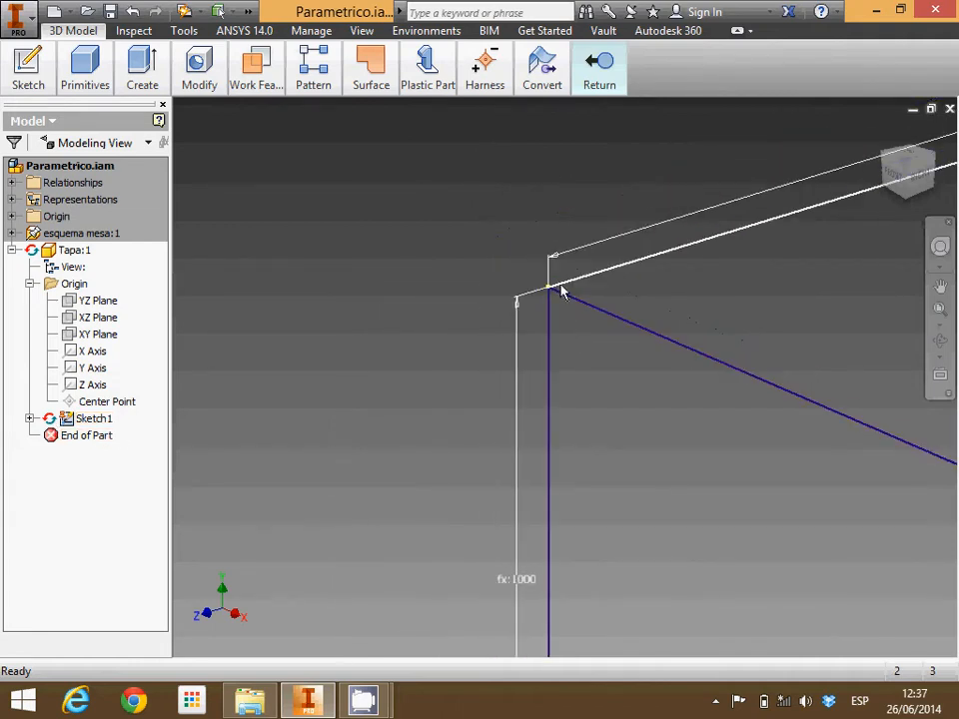
mouse_move(142, 75)
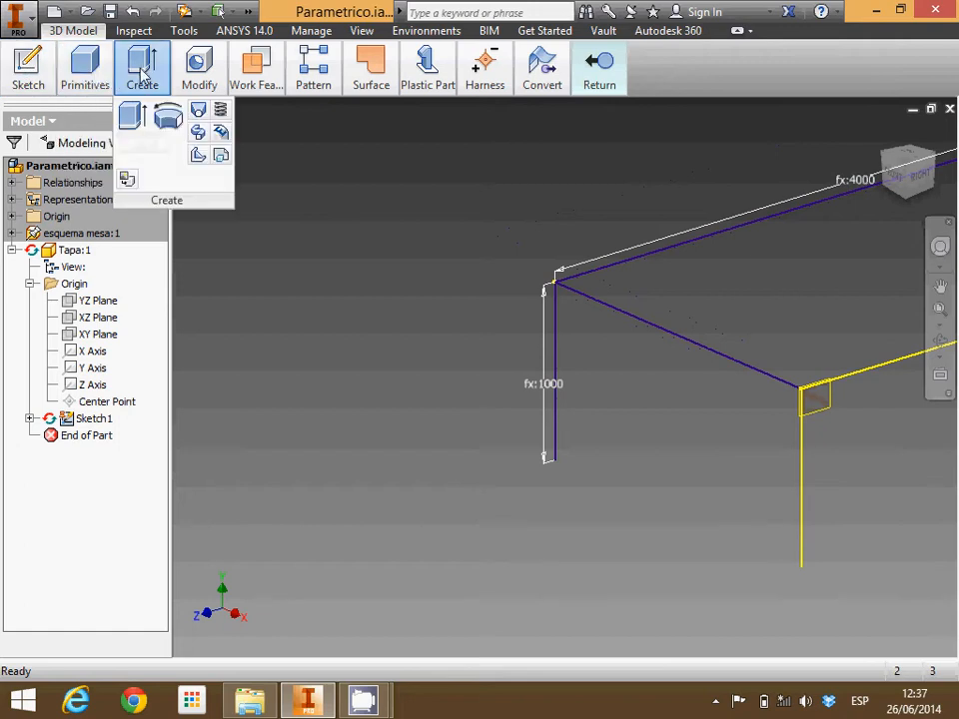
left_click(137, 120)
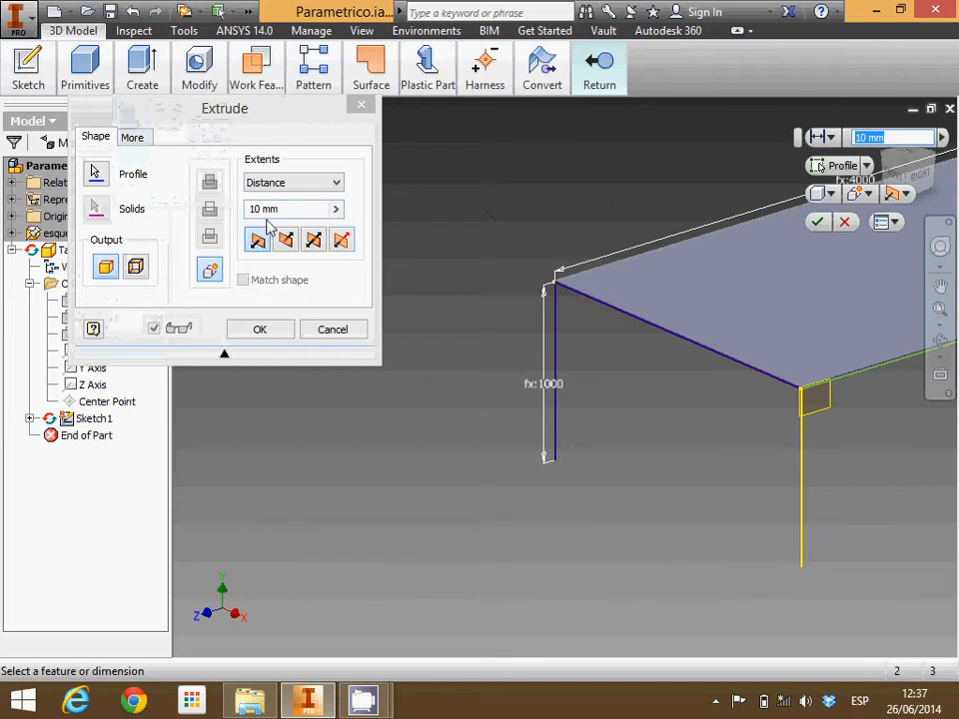
left_click(212, 212)
type("20")
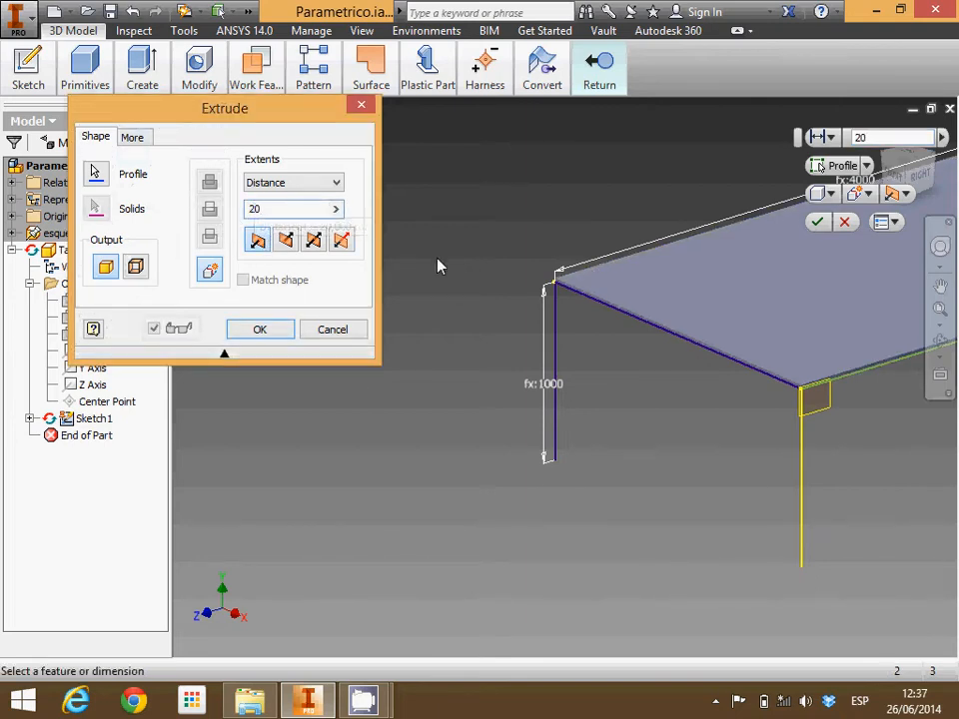
left_click(265, 328)
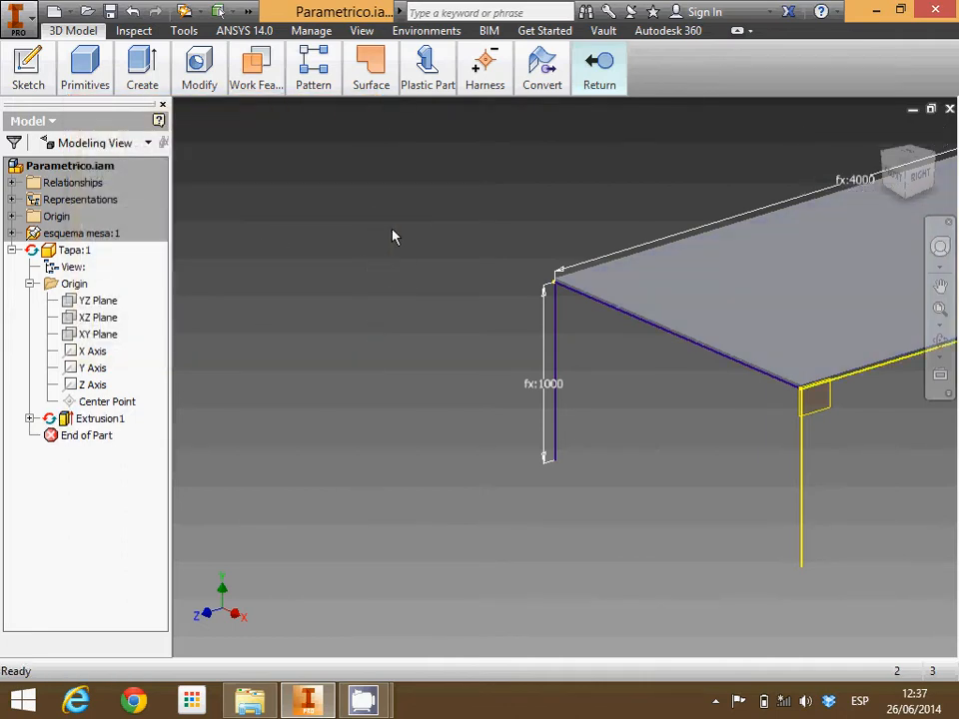
scroll(455, 226, "down", 4)
scroll(584, 176, "up", 3)
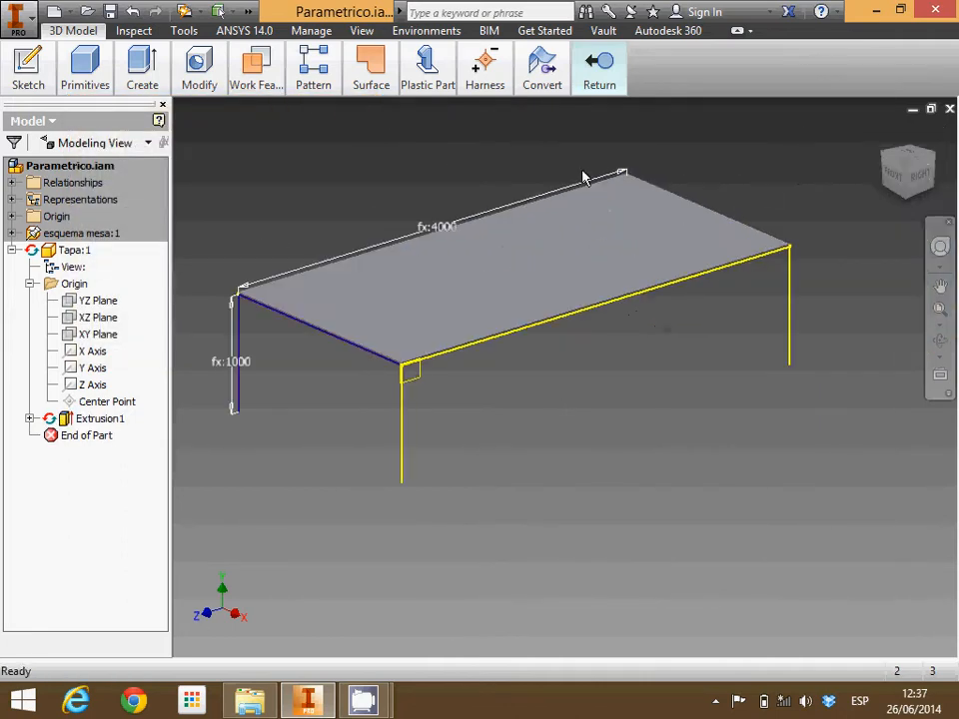
scroll(430, 176, "up", 3)
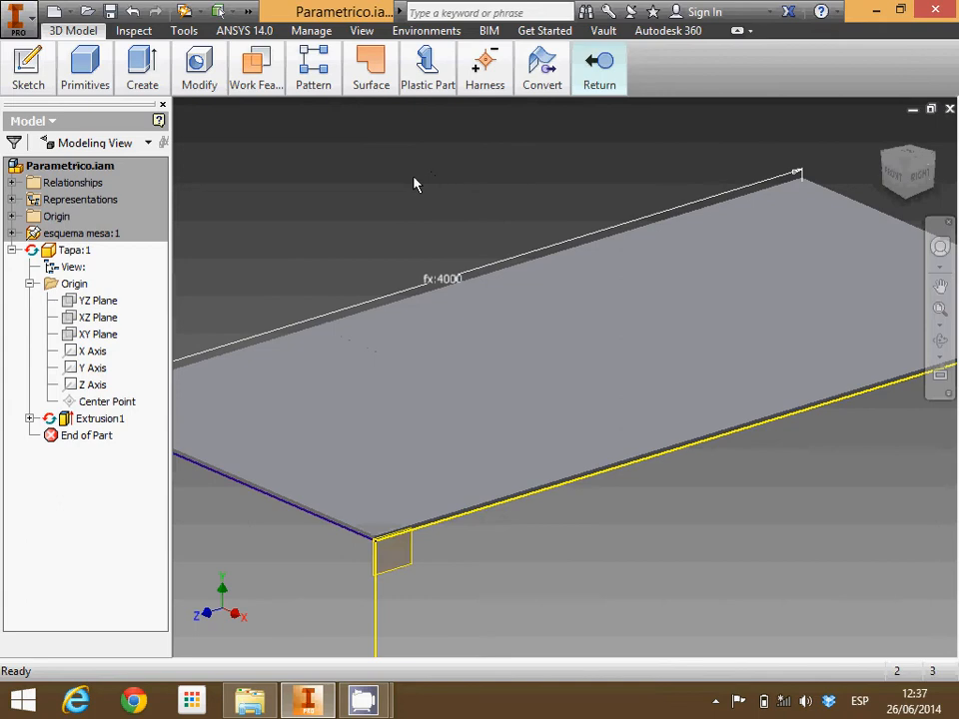
scroll(407, 184, "down", 3)
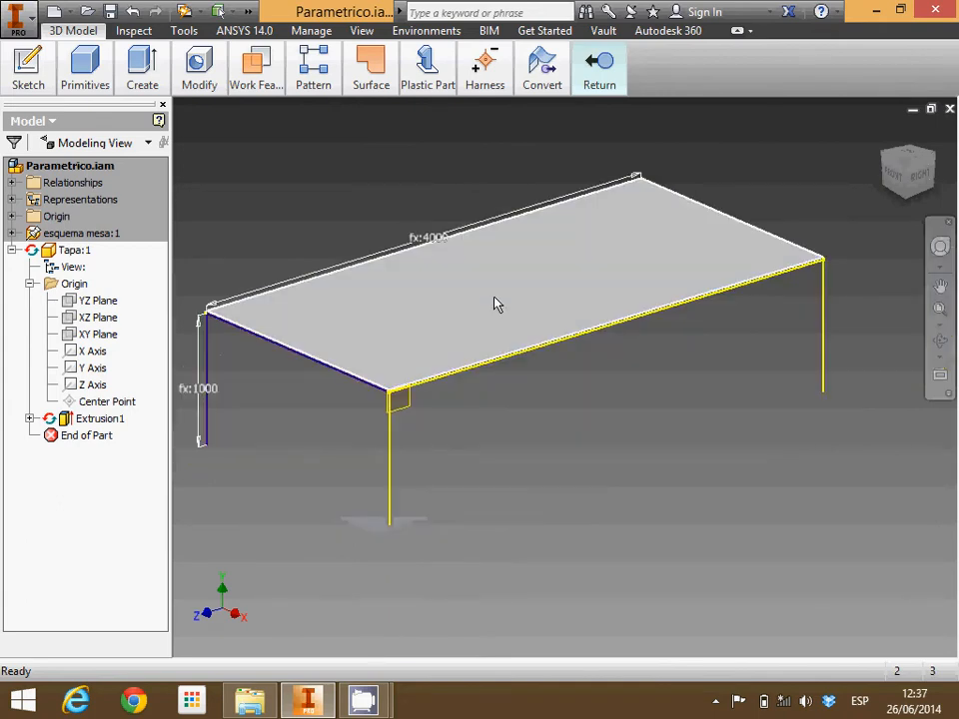
right_click(497, 301)
left_click(385, 162)
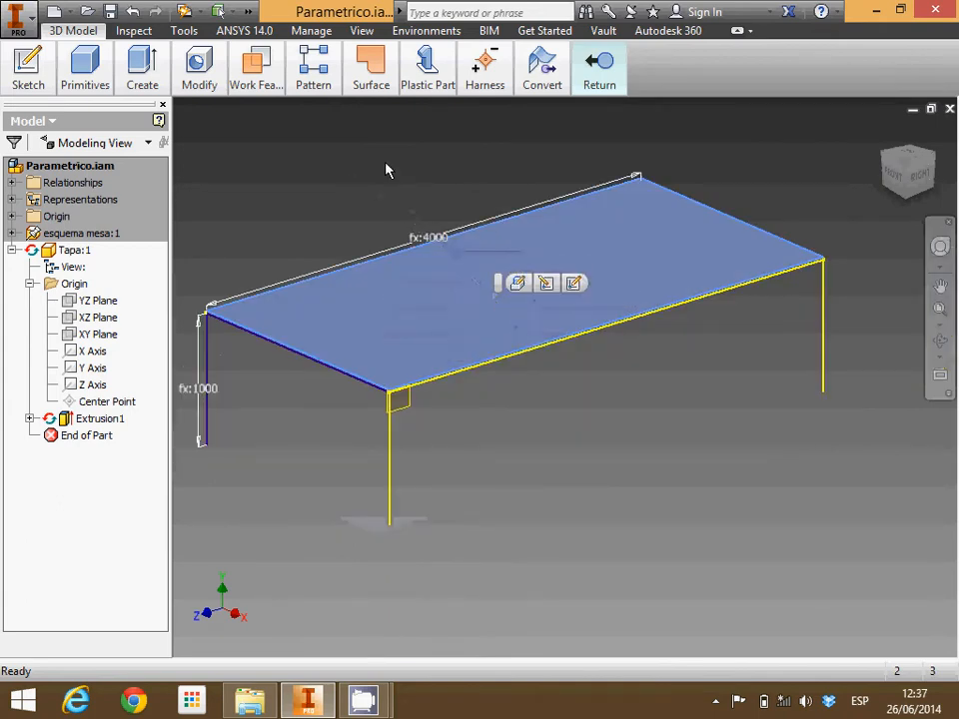
left_click(362, 32)
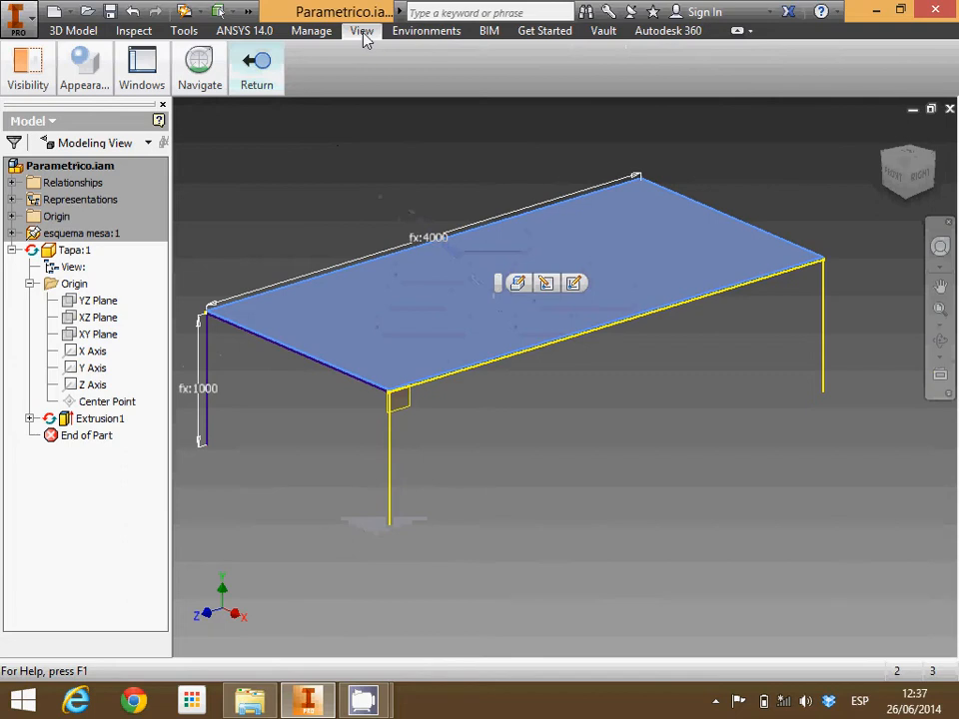
left_click(84, 70)
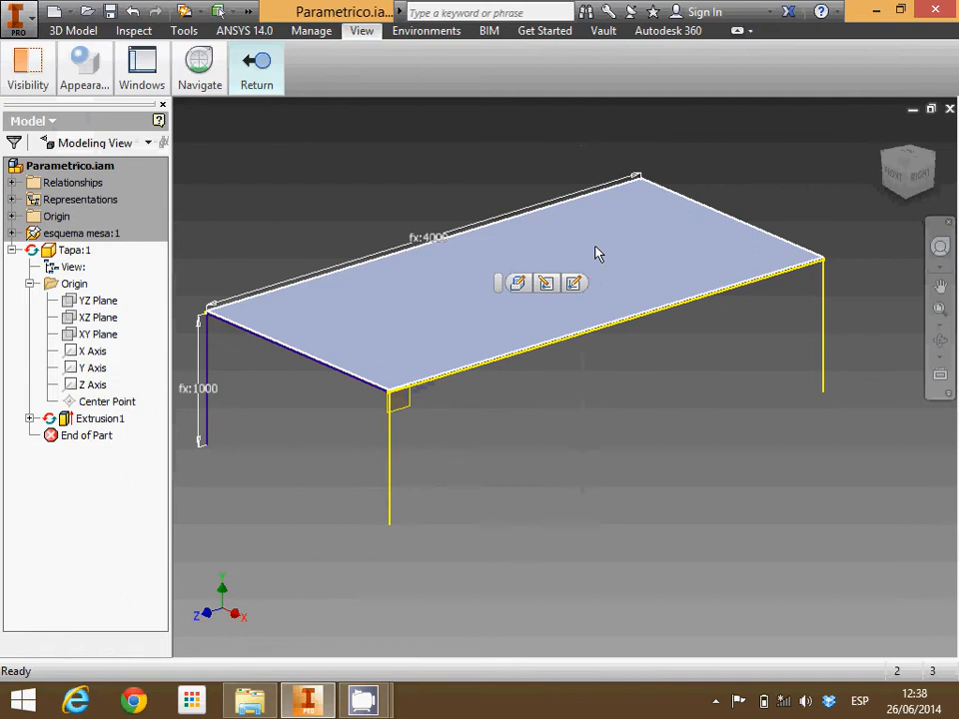
left_click(597, 254)
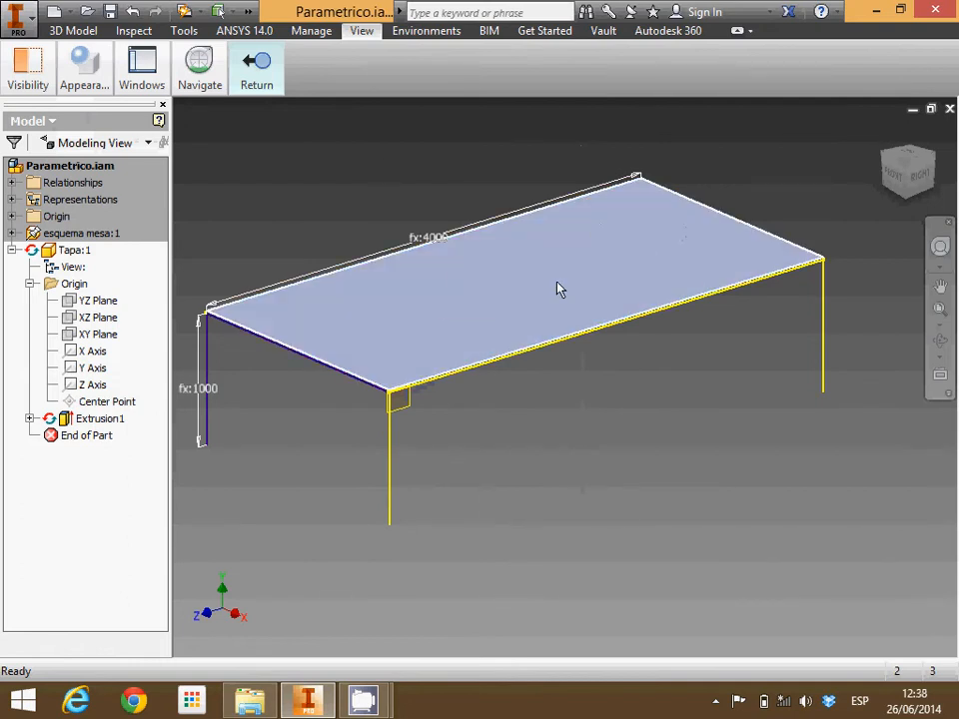
right_click(559, 288)
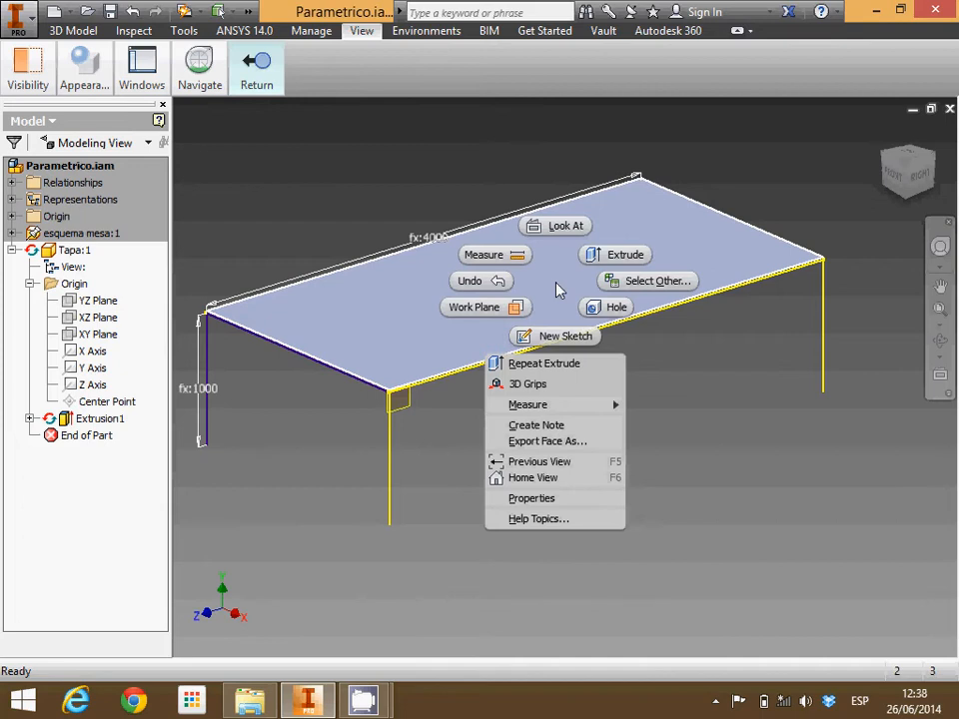
left_click(360, 177)
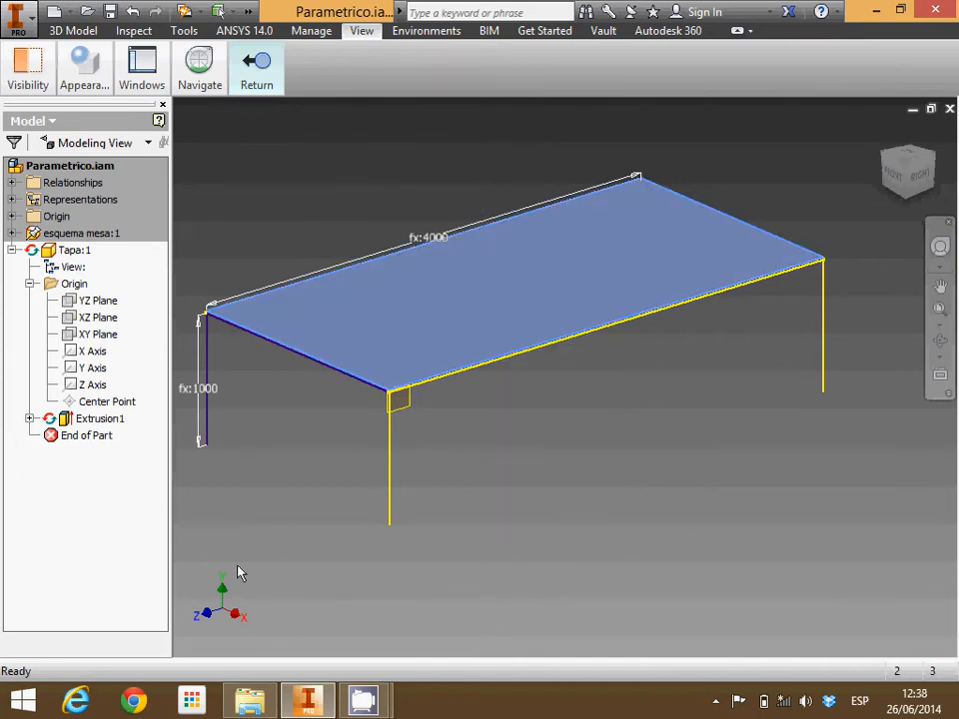
left_click(270, 486)
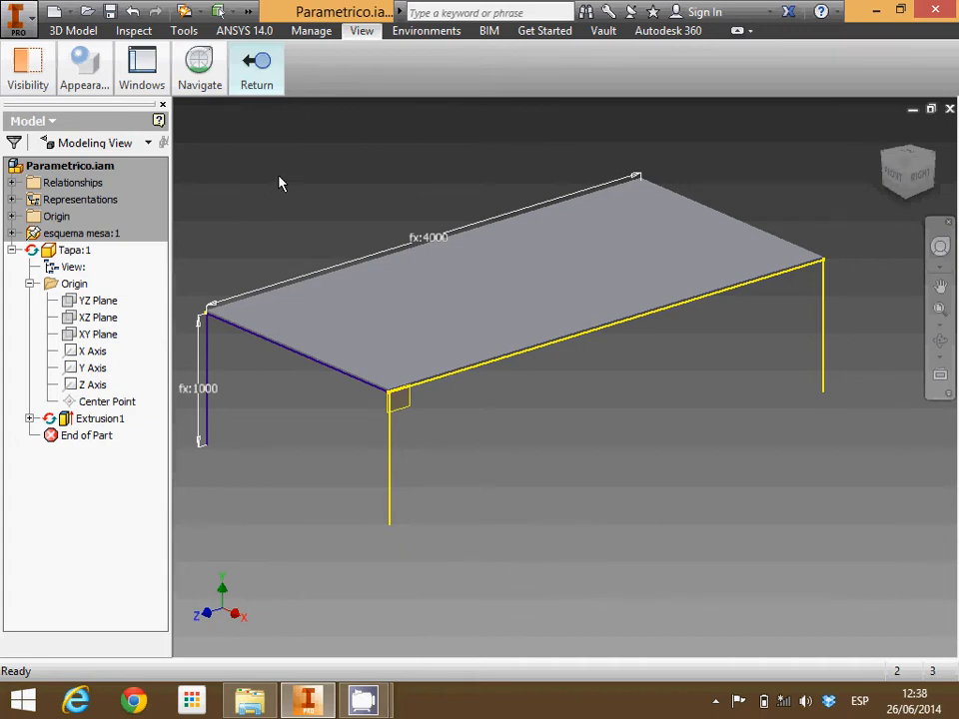
Leave the Tapa part, return to the assembly and open the "esquema mesa" component for in-place editing
left_click(257, 64)
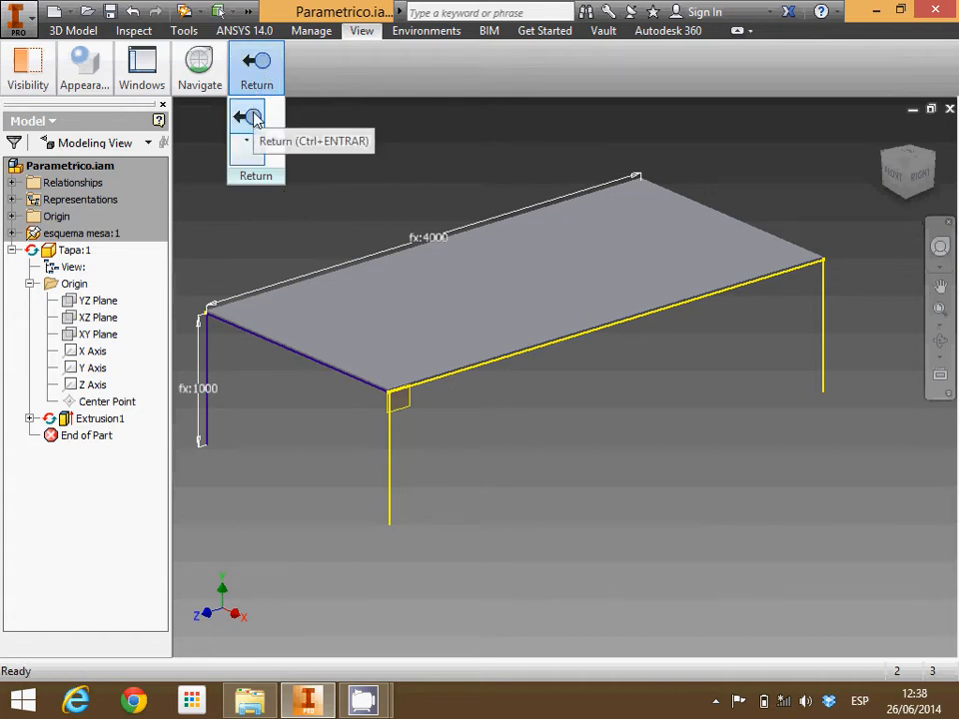
left_click(250, 117)
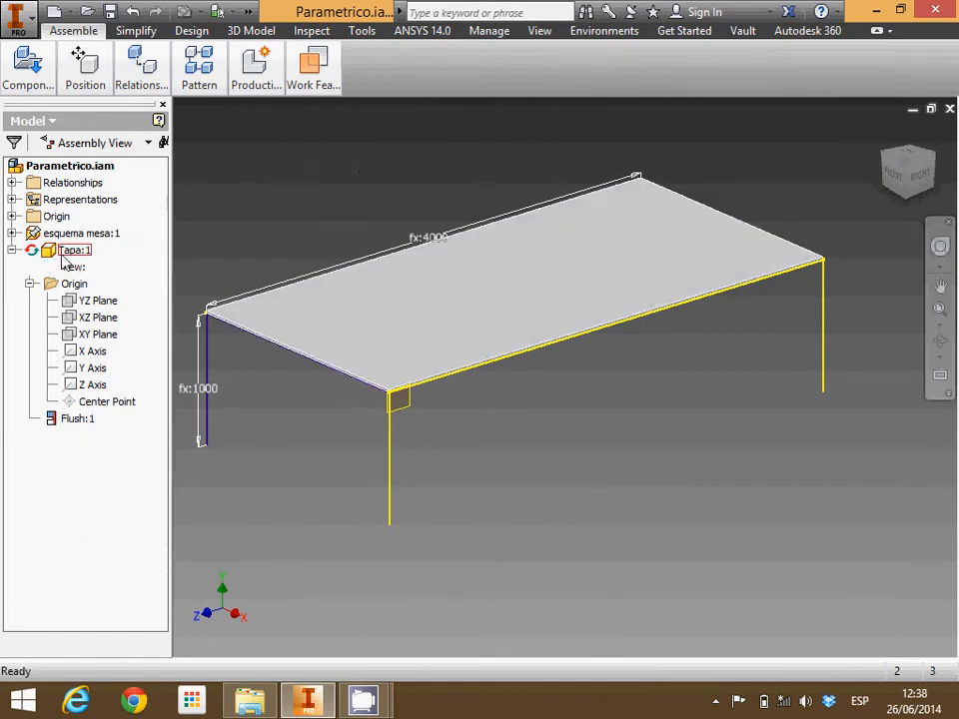
right_click(92, 243)
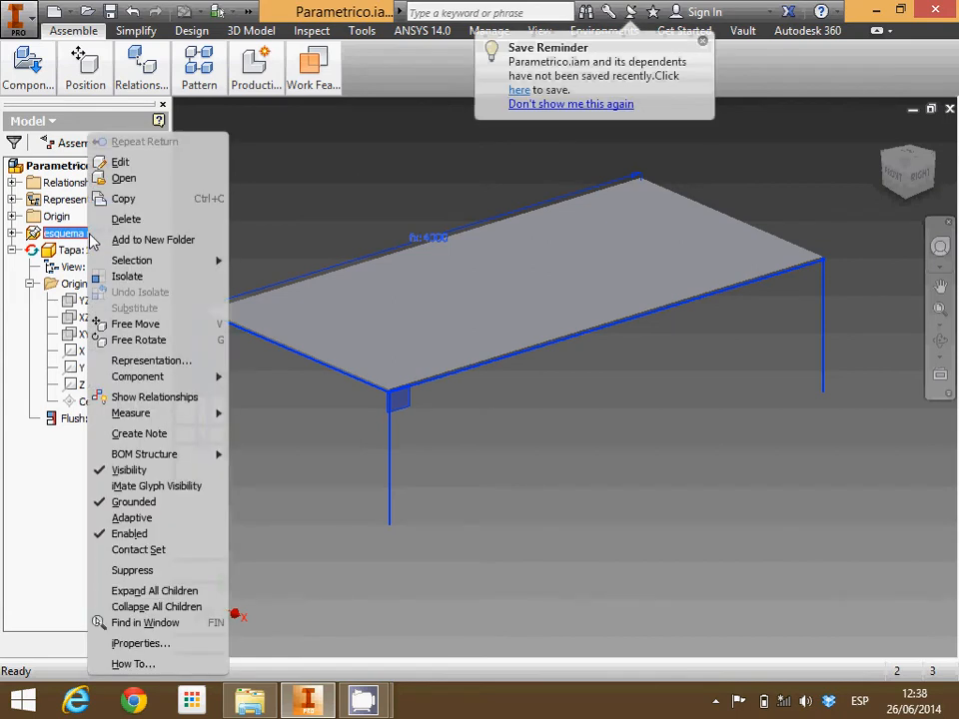
left_click(120, 162)
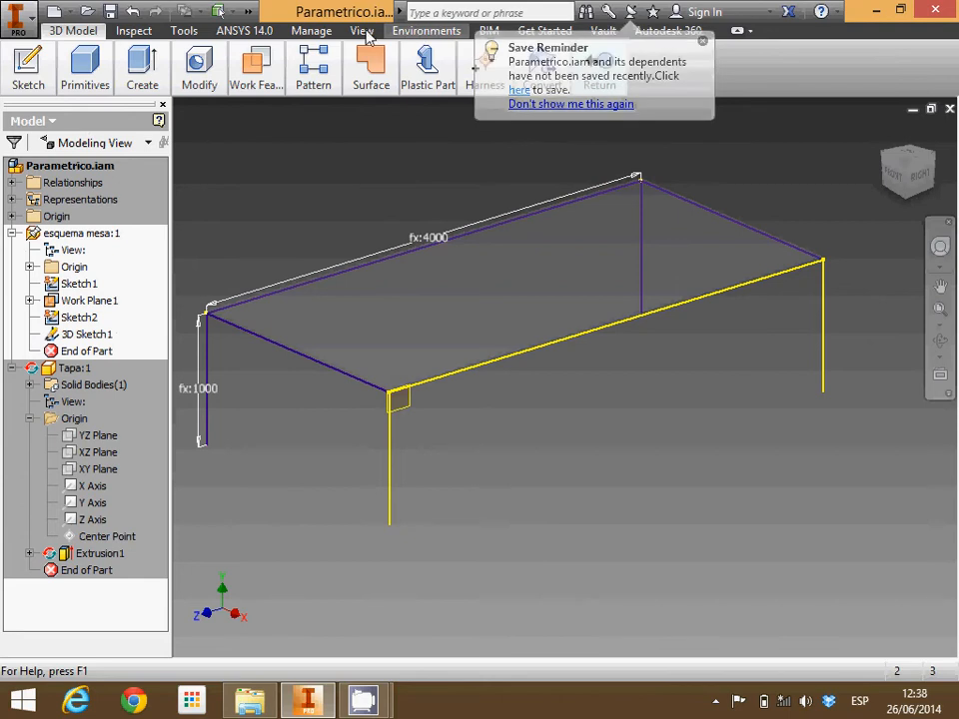
Set the user parameter Largo of "esquema mesa" to 1000 mm
left_click(311, 31)
left_click(85, 80)
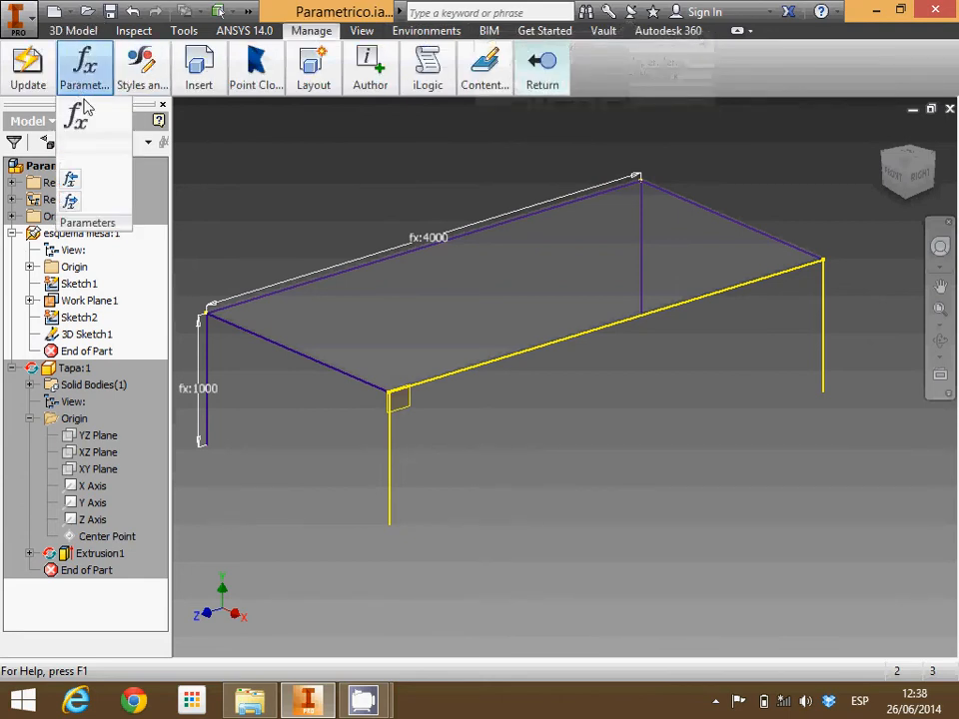
left_click(128, 112)
left_click_drag(321, 96, 303, 100)
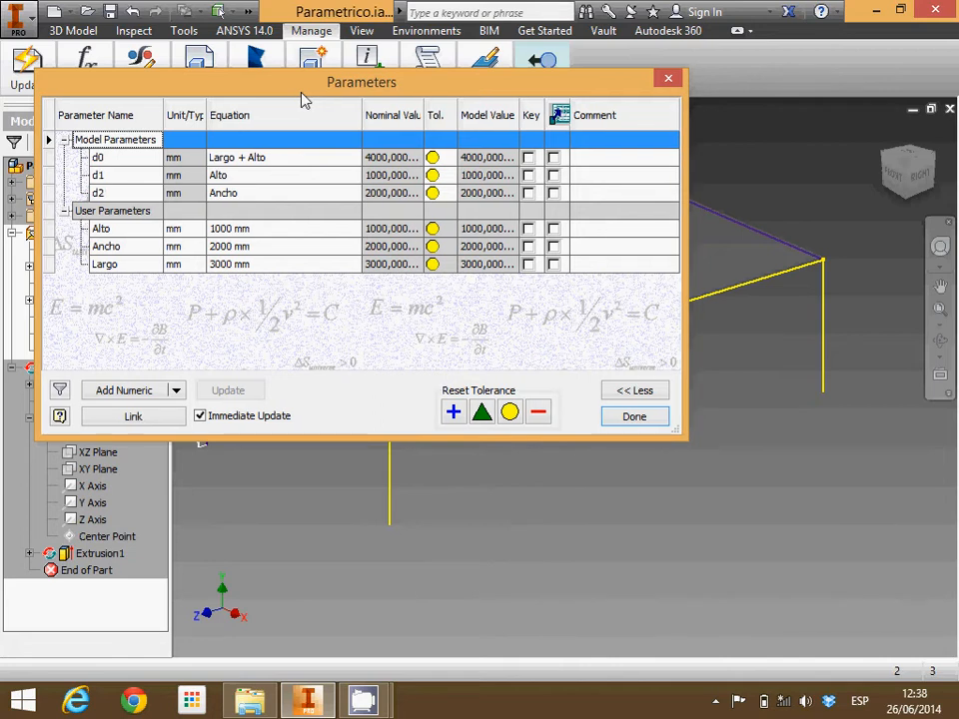
left_click(266, 266)
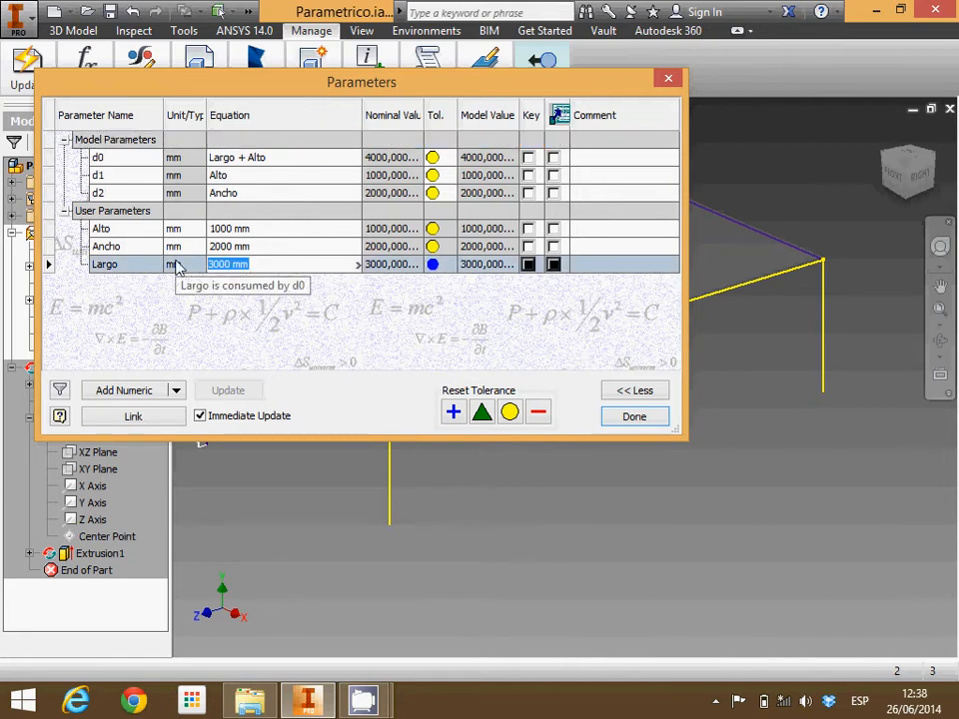
type("1000")
key("Return")
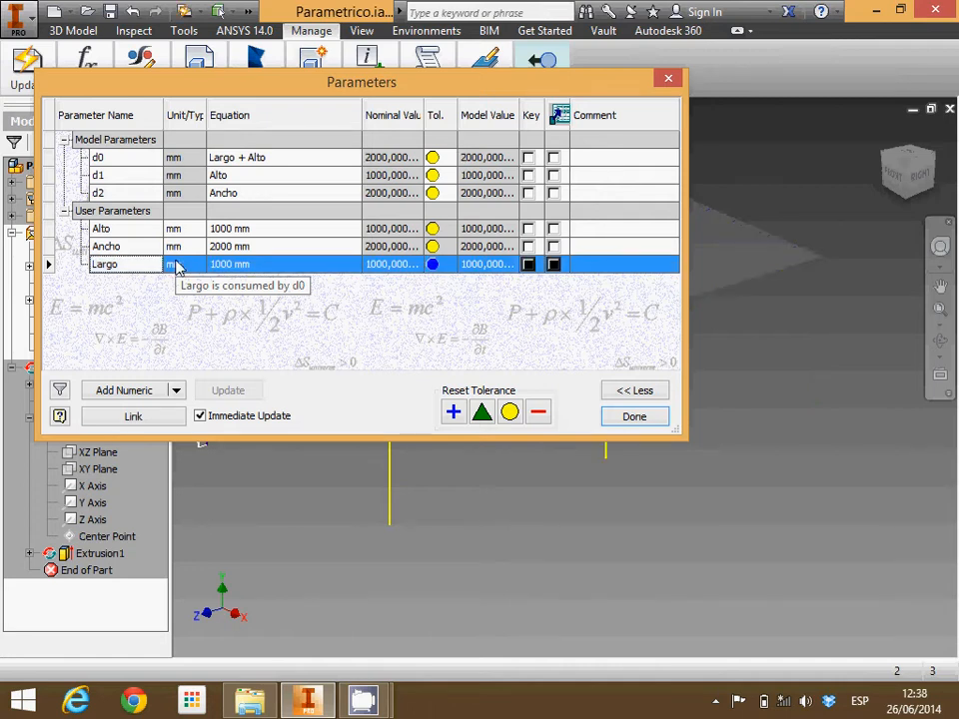
left_click(633, 417)
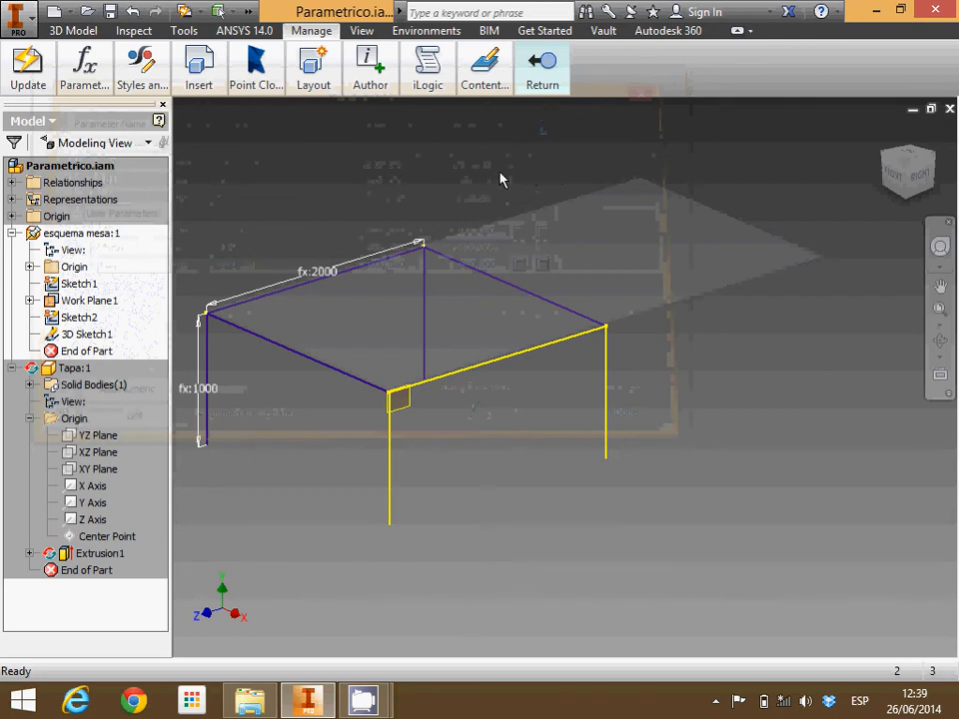
Update the model with the changed parameter and return from "esquema mesa" to the top-level assembly
left_click(27, 66)
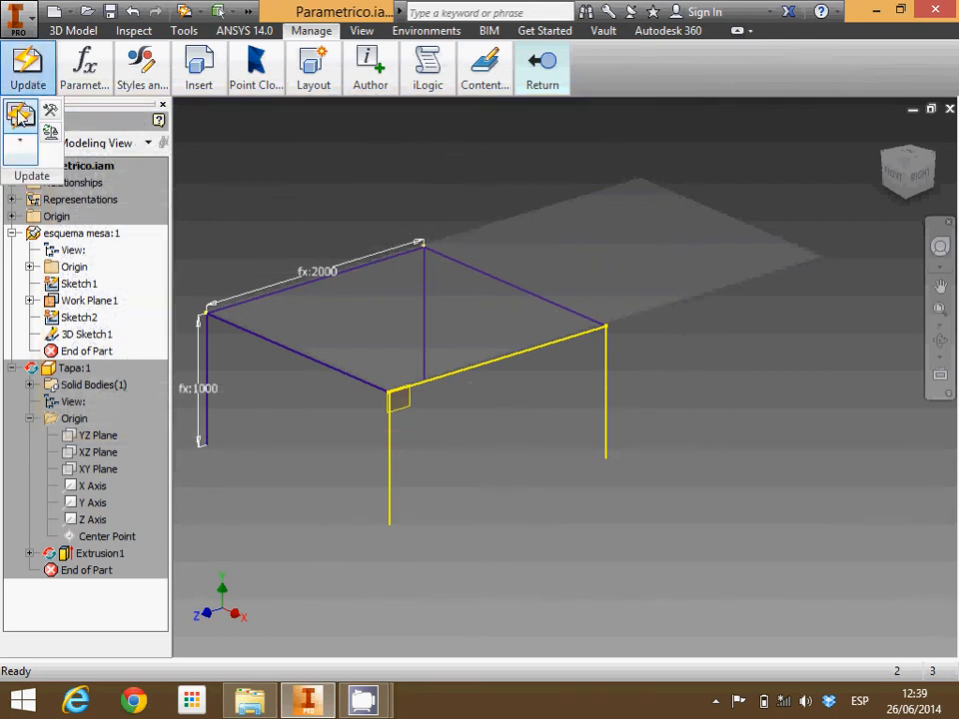
left_click(21, 116)
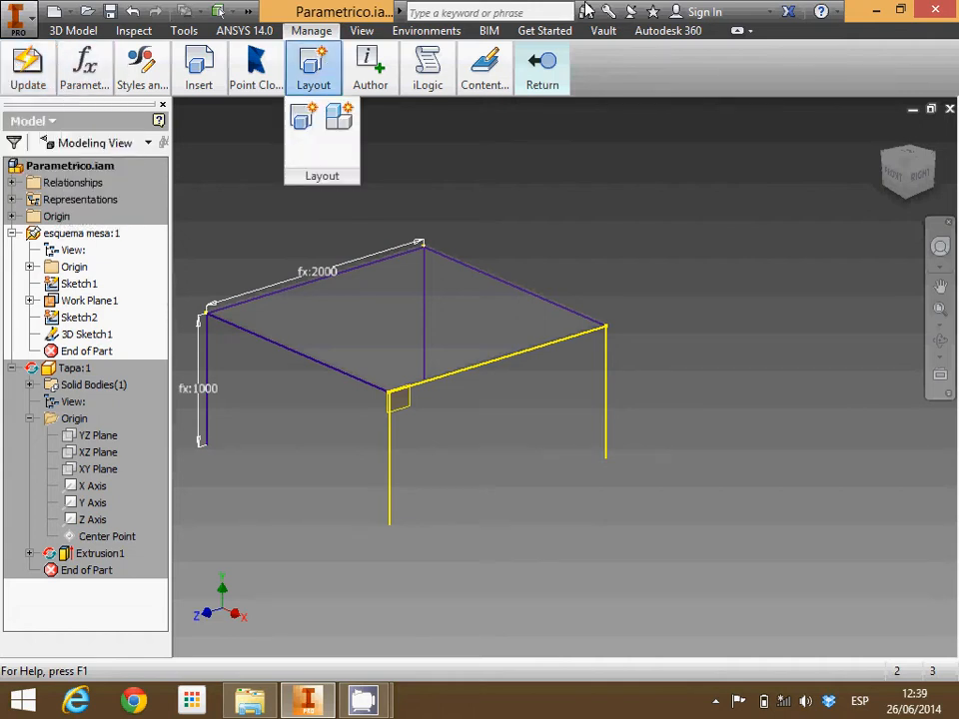
left_click(554, 80)
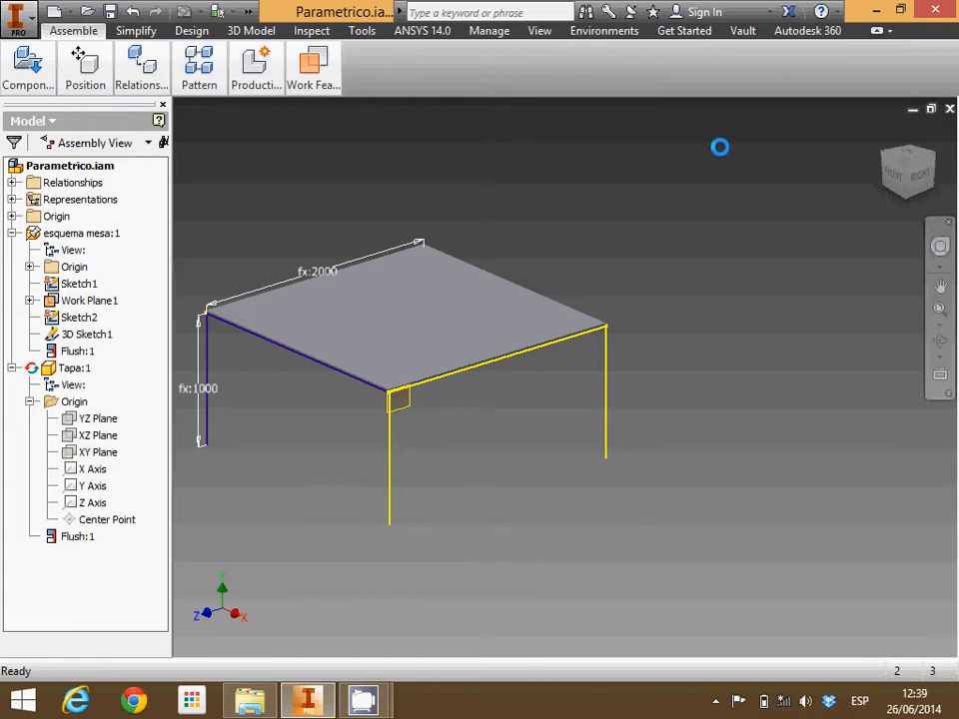
Save Parametrico.iam together with its dependents esquema mesa.ipt and Tapa.ipt
left_click(111, 12)
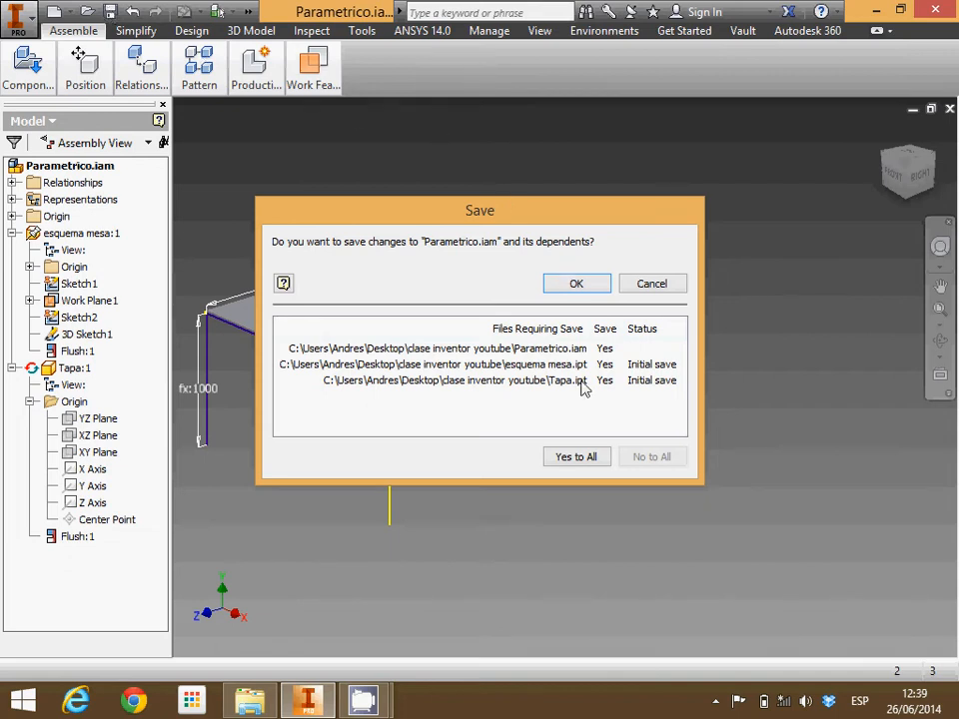
left_click(576, 457)
left_click(574, 286)
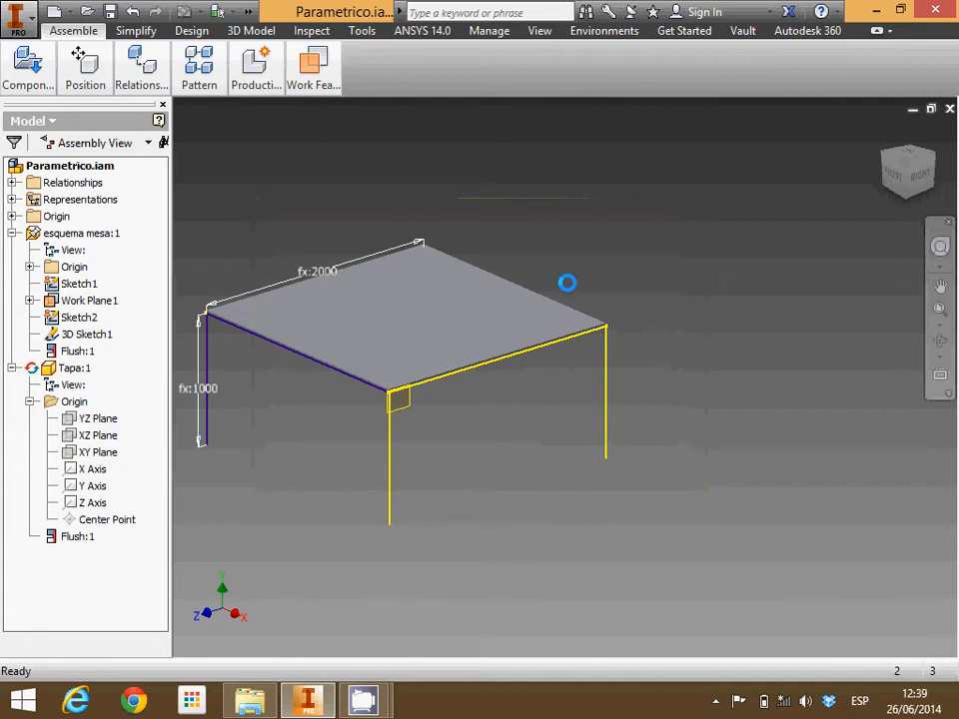
left_click(76, 369)
right_click(82, 372)
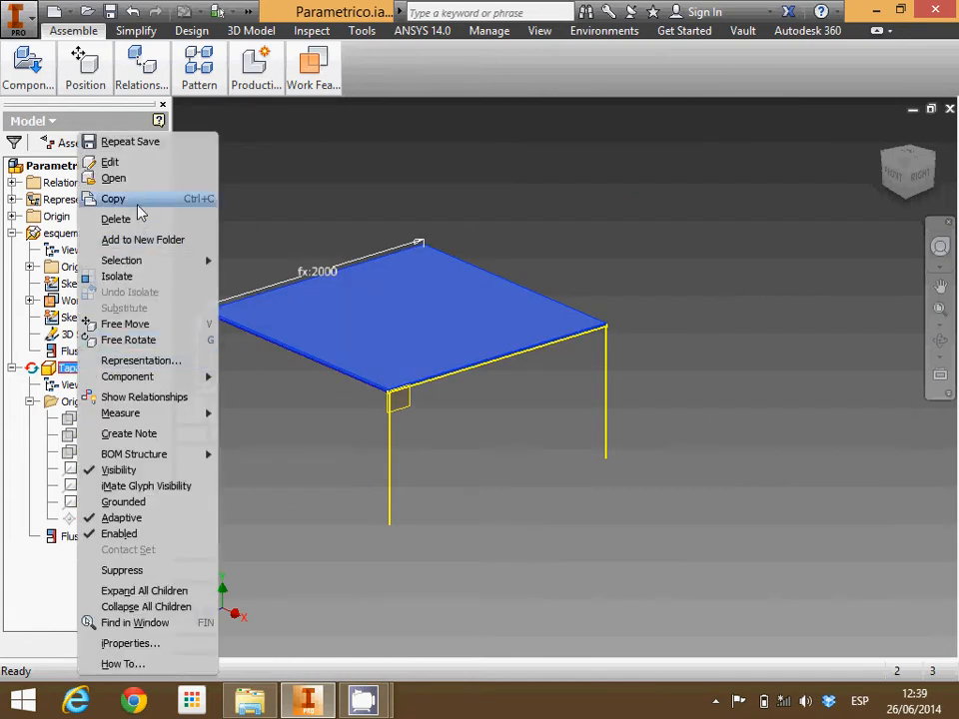
left_click(150, 162)
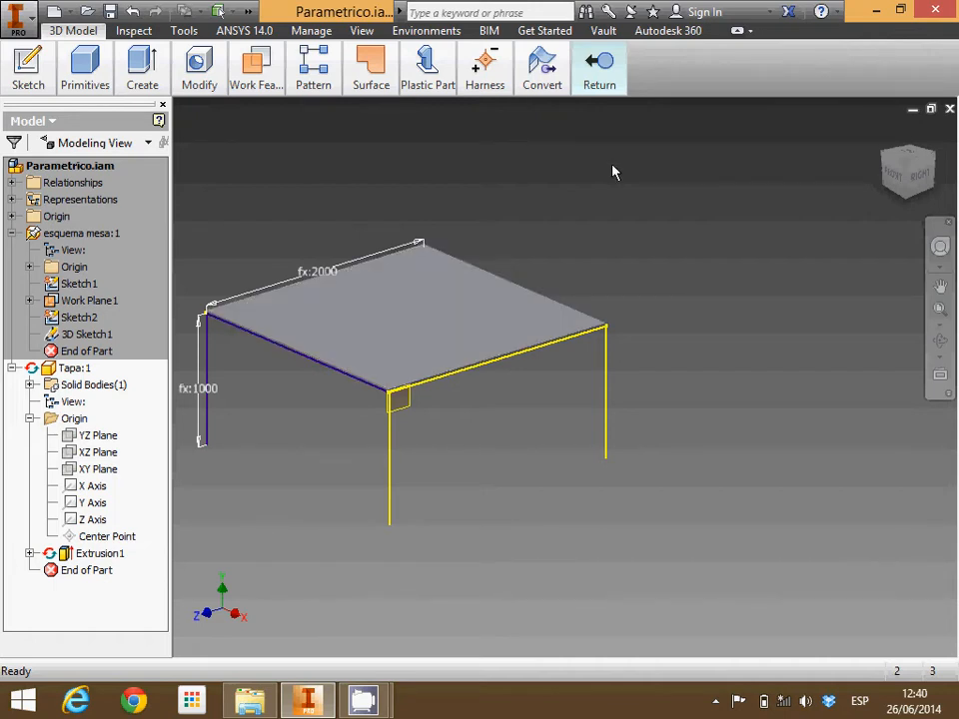
left_click(70, 368)
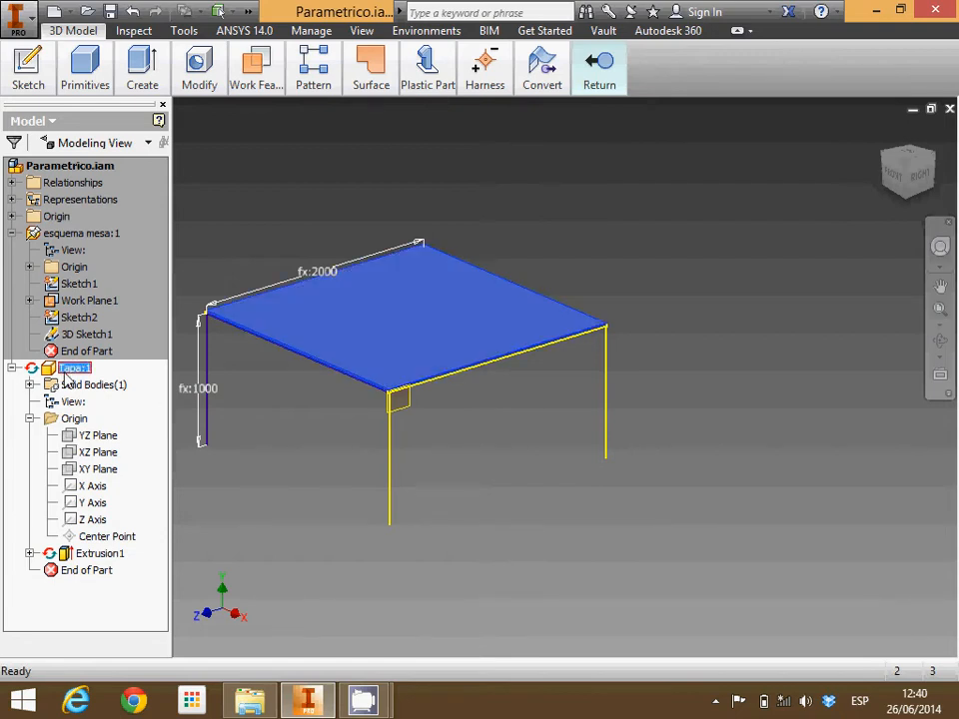
left_click(471, 486)
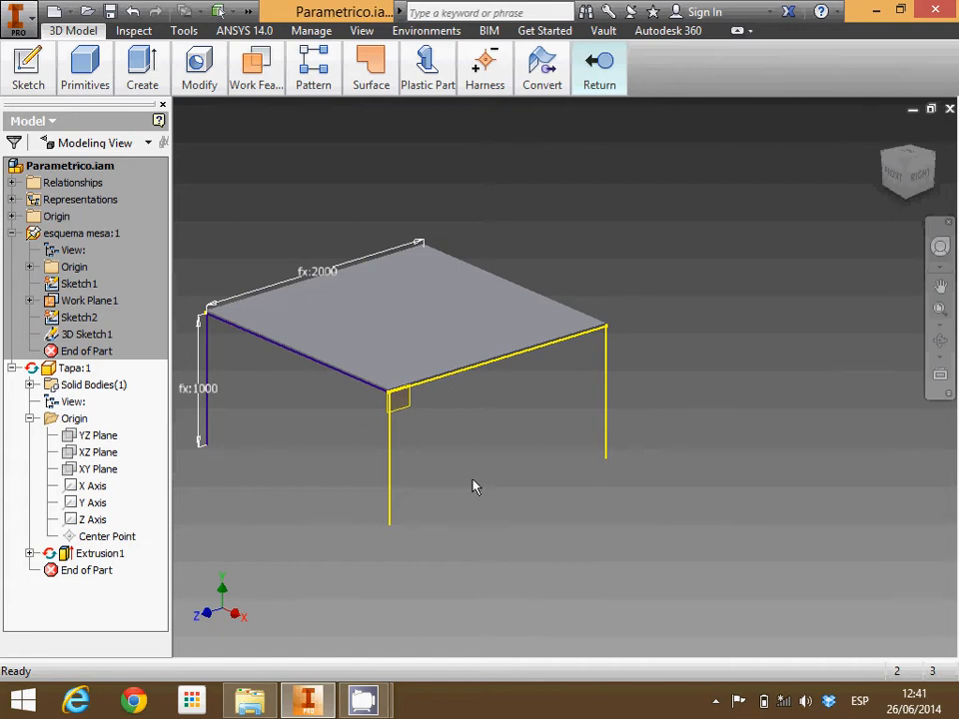
scroll(391, 203, "up", 2)
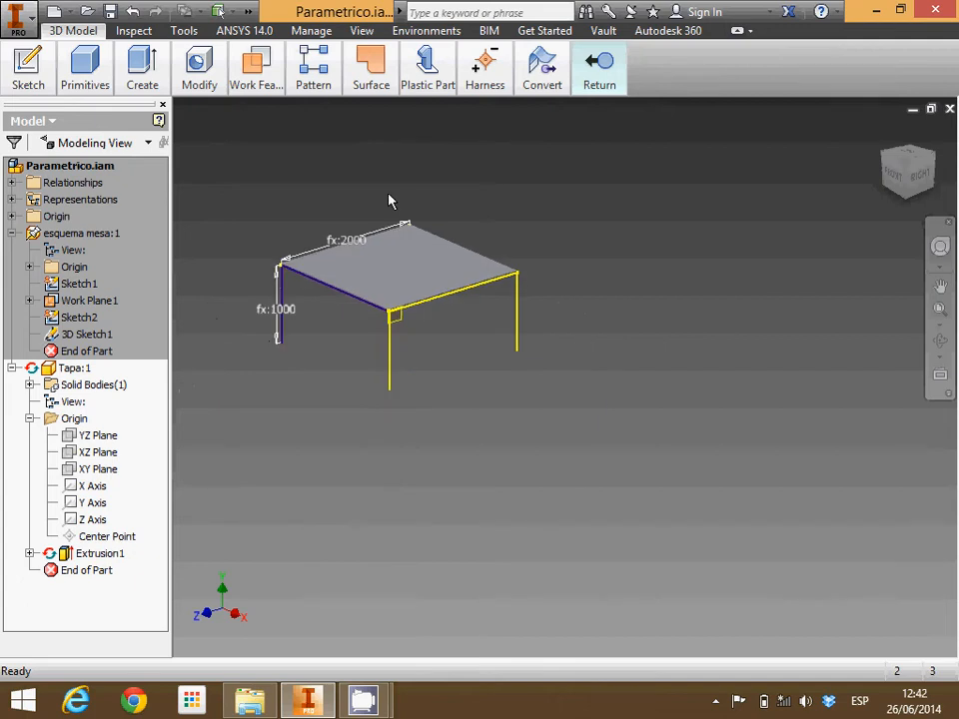
scroll(267, 216, "down", 2)
scroll(441, 213, "down", 3)
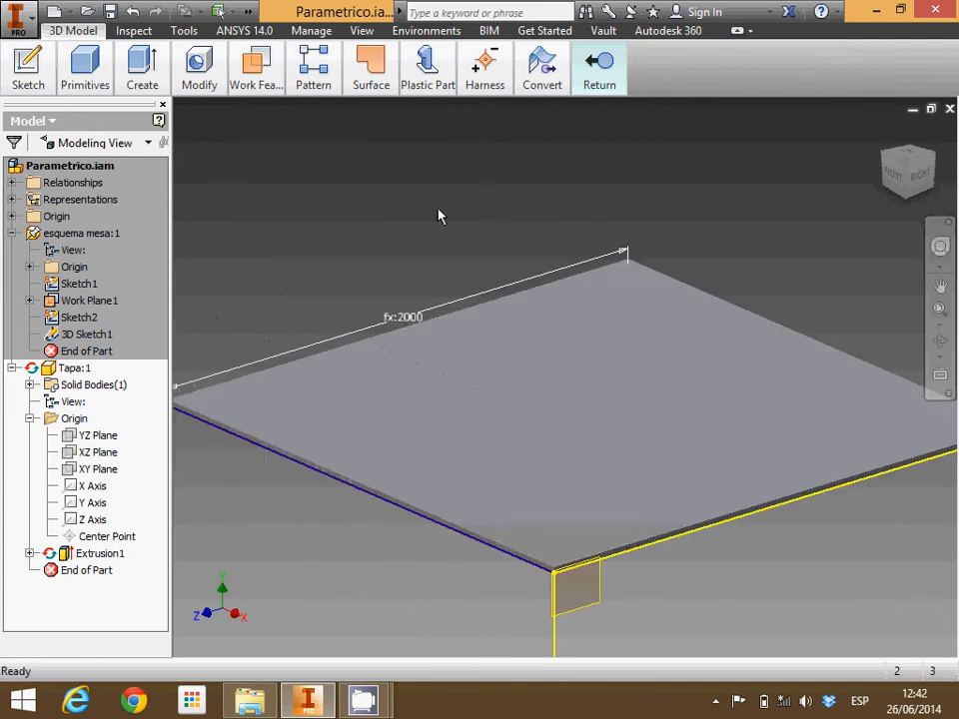
scroll(441, 214, "up", 3)
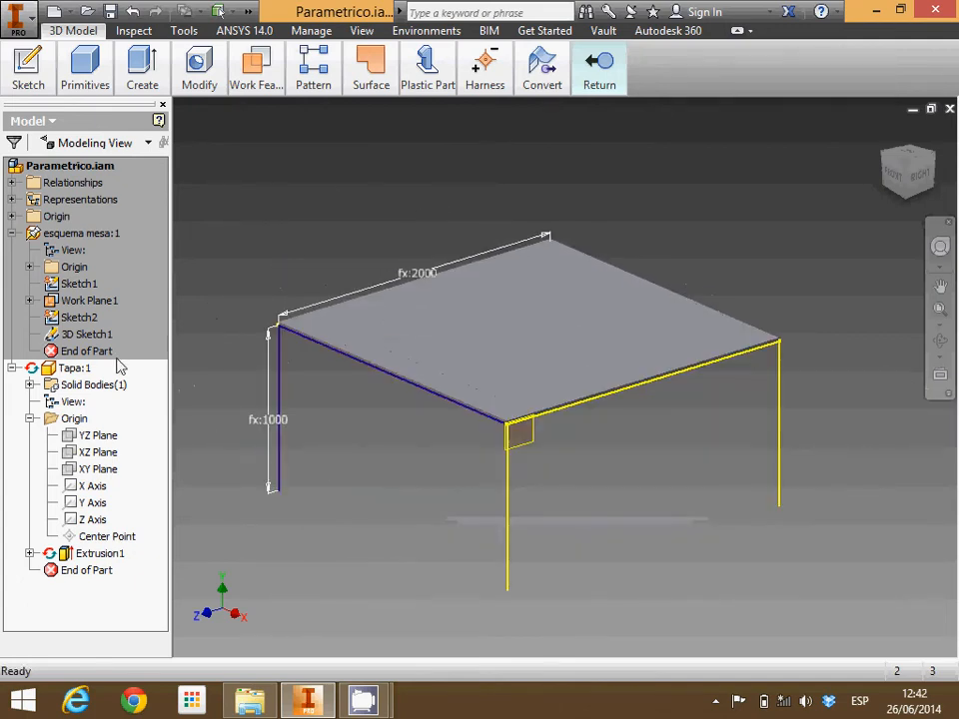
left_click(70, 370)
right_click(67, 370)
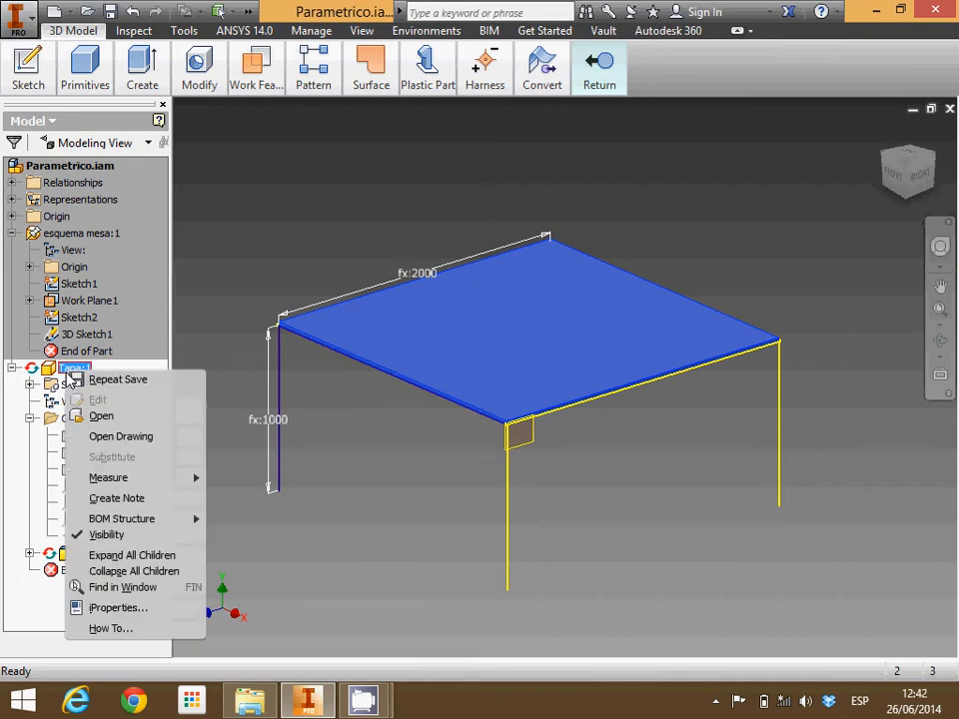
mouse_move(193, 480)
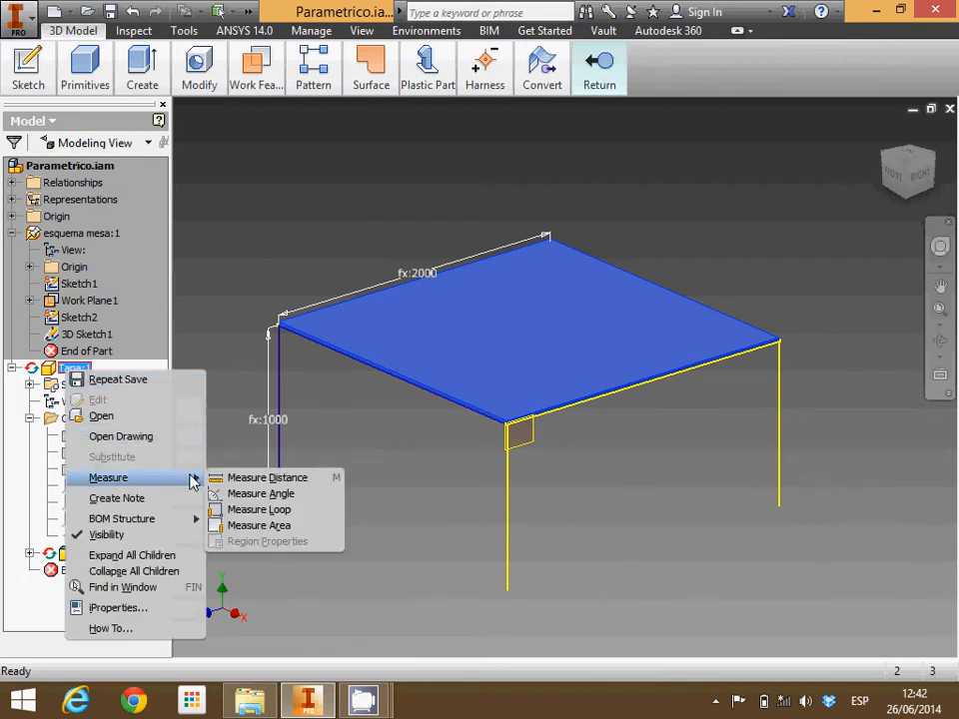
left_click(602, 72)
left_click(597, 117)
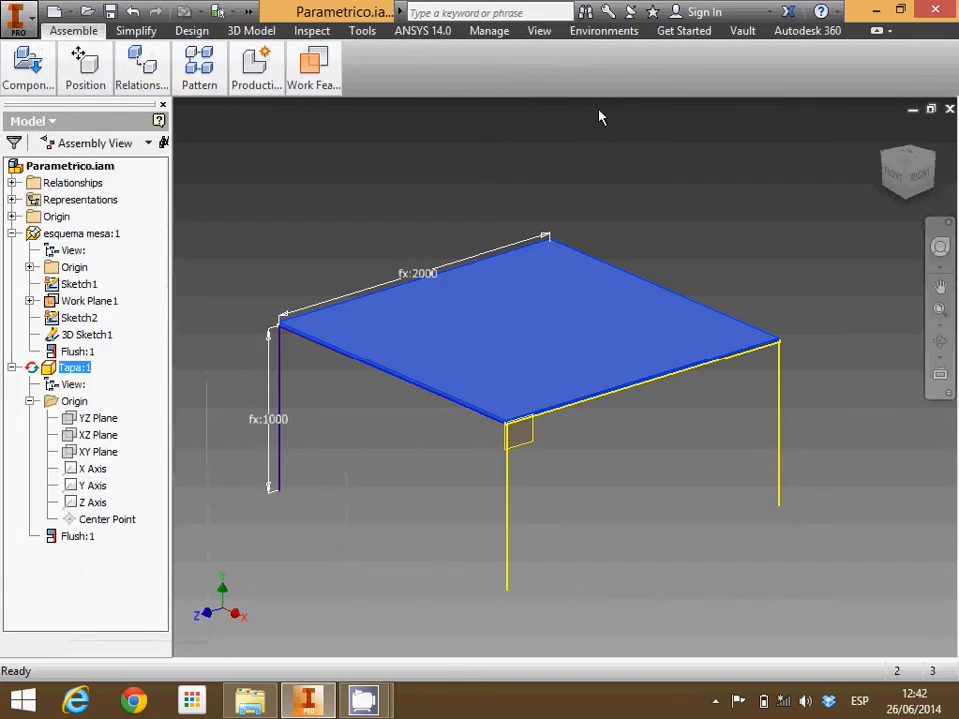
Delete the Tapa component from the assembly, clearing the adaptivity on Tapa.ipt
right_click(78, 370)
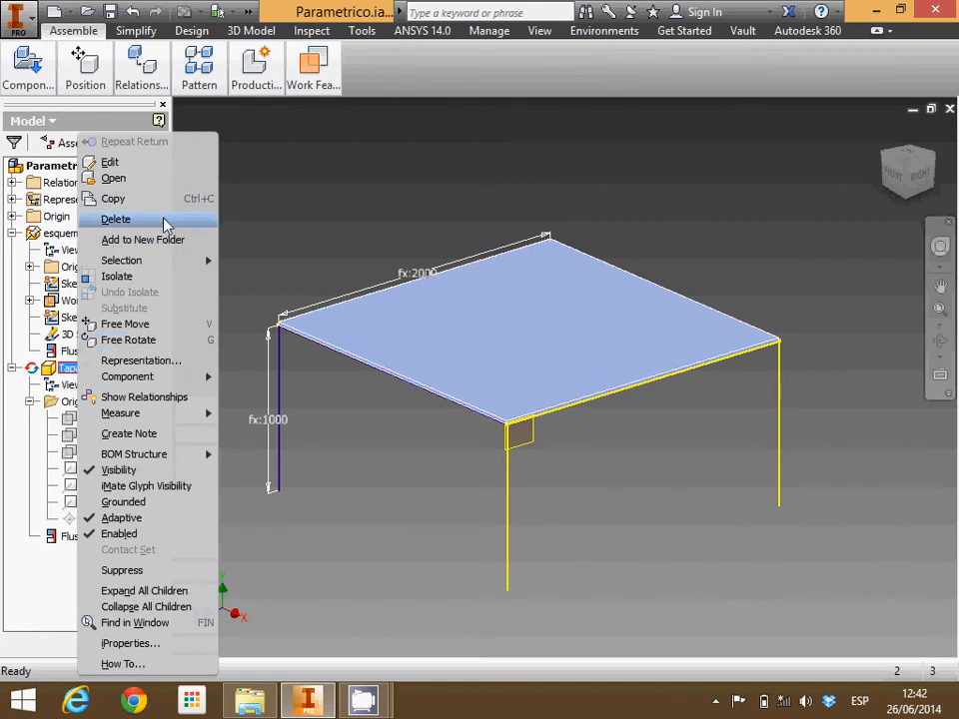
left_click(166, 226)
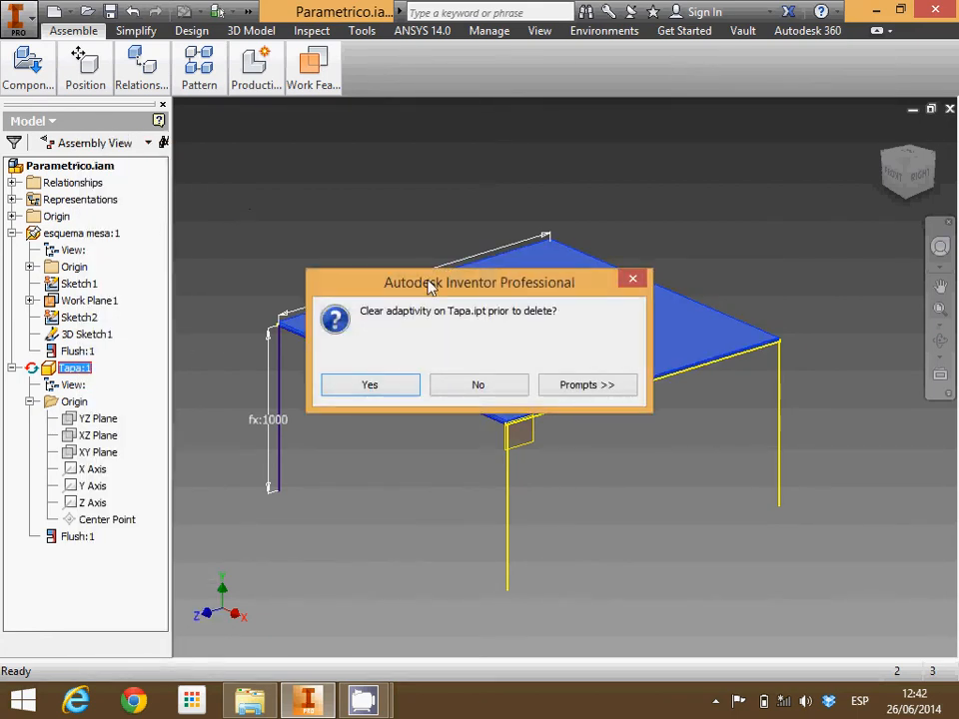
left_click(370, 386)
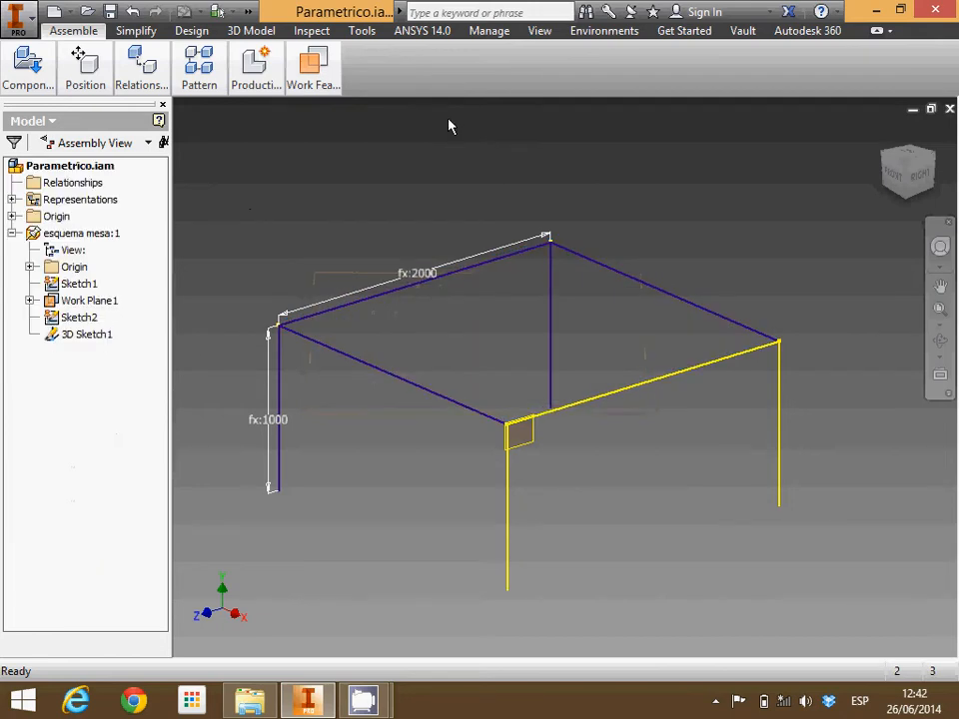
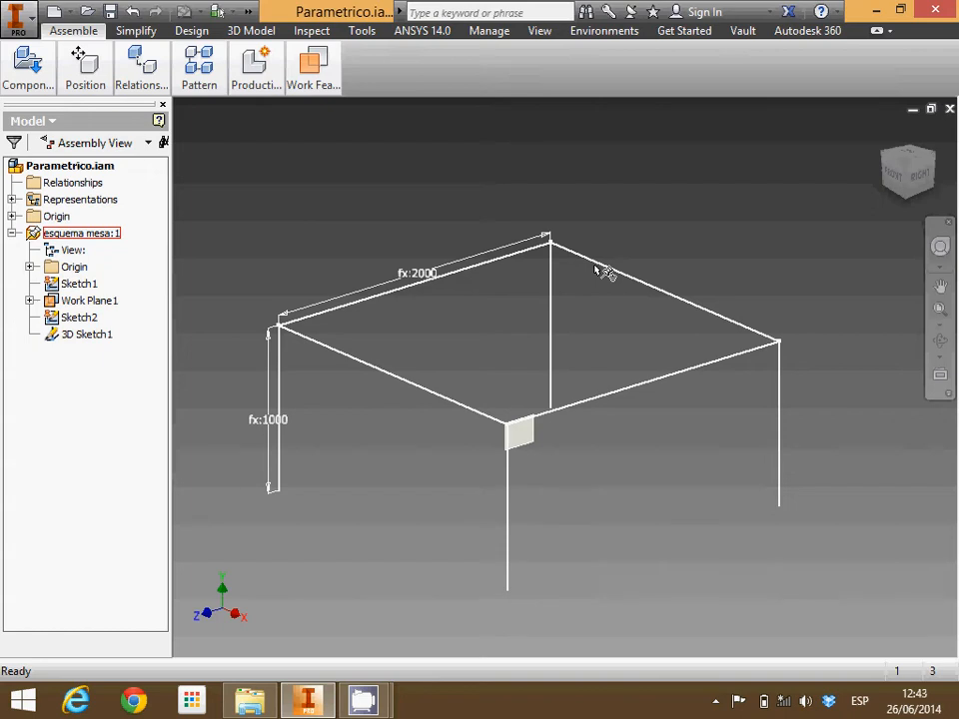
Start inserting frame members, choosing the ISO standard and the ISO 4019 (Square) hollow section family
left_click(599, 268)
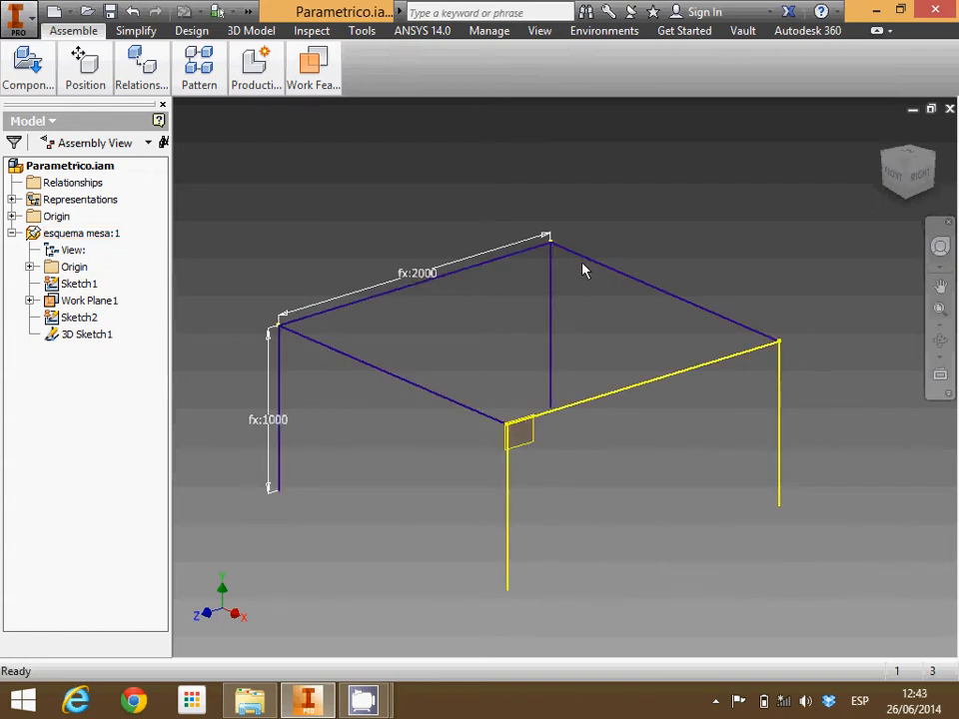
left_click(186, 31)
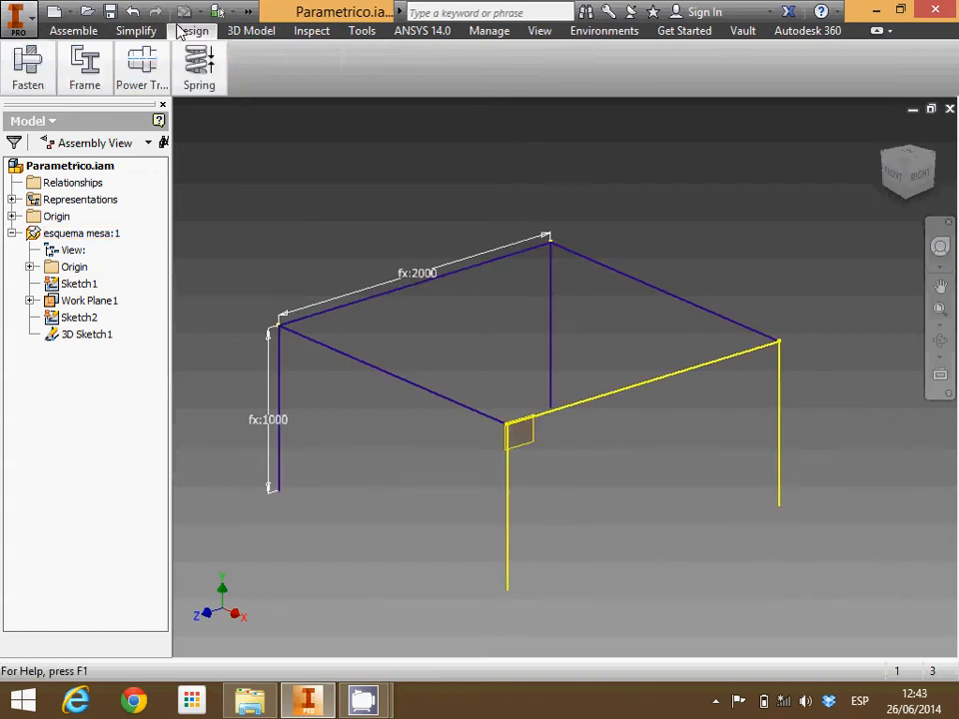
left_click(120, 78)
mouse_move(83, 74)
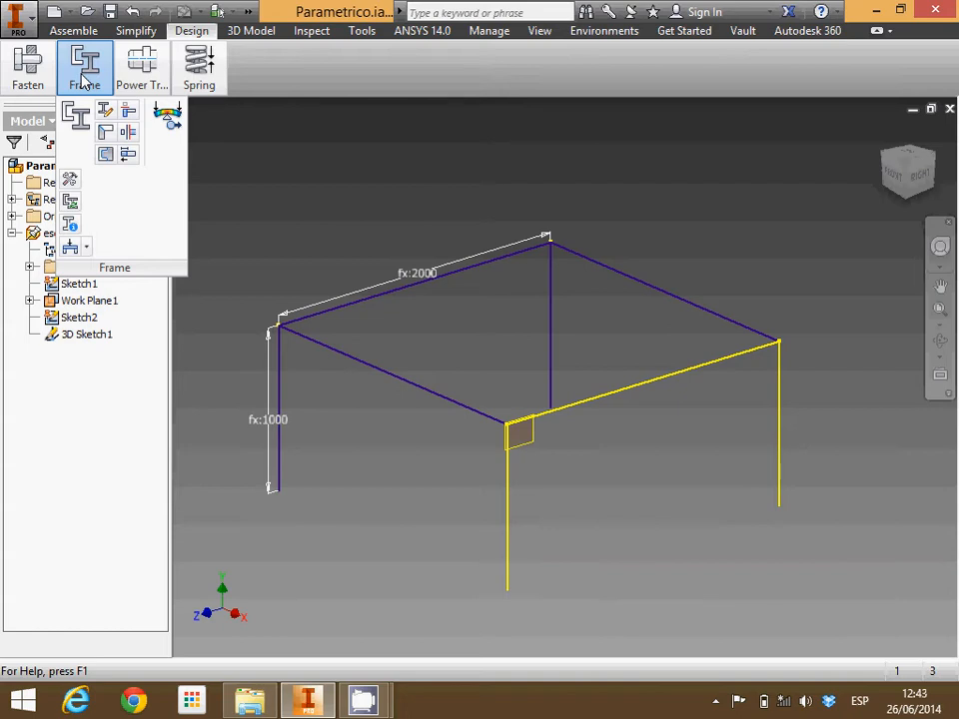
left_click(80, 116)
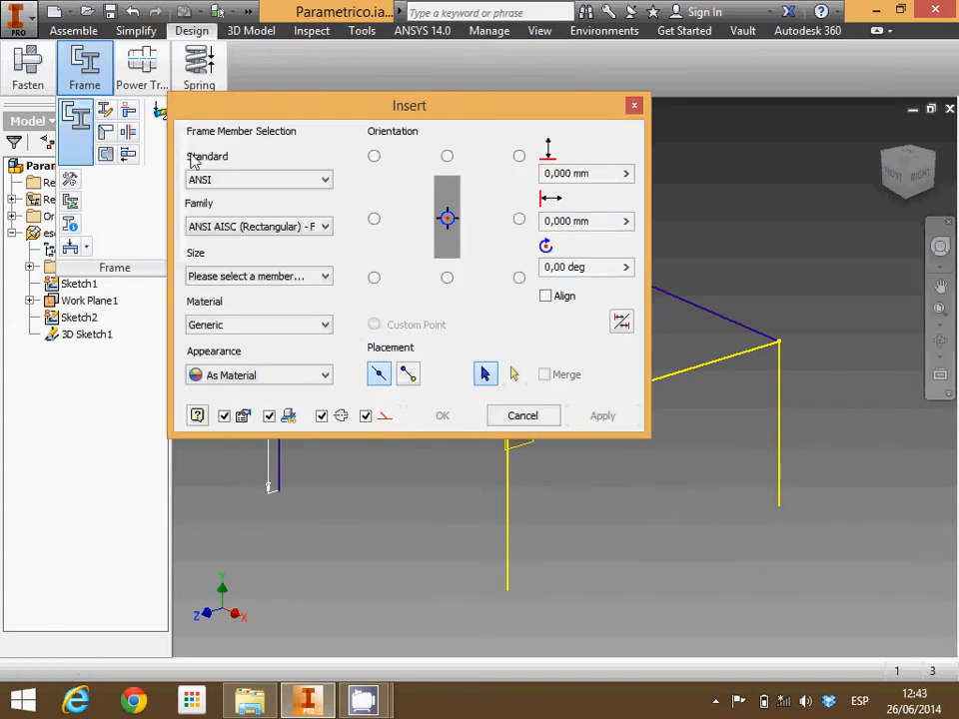
left_click_drag(332, 112, 228, 45)
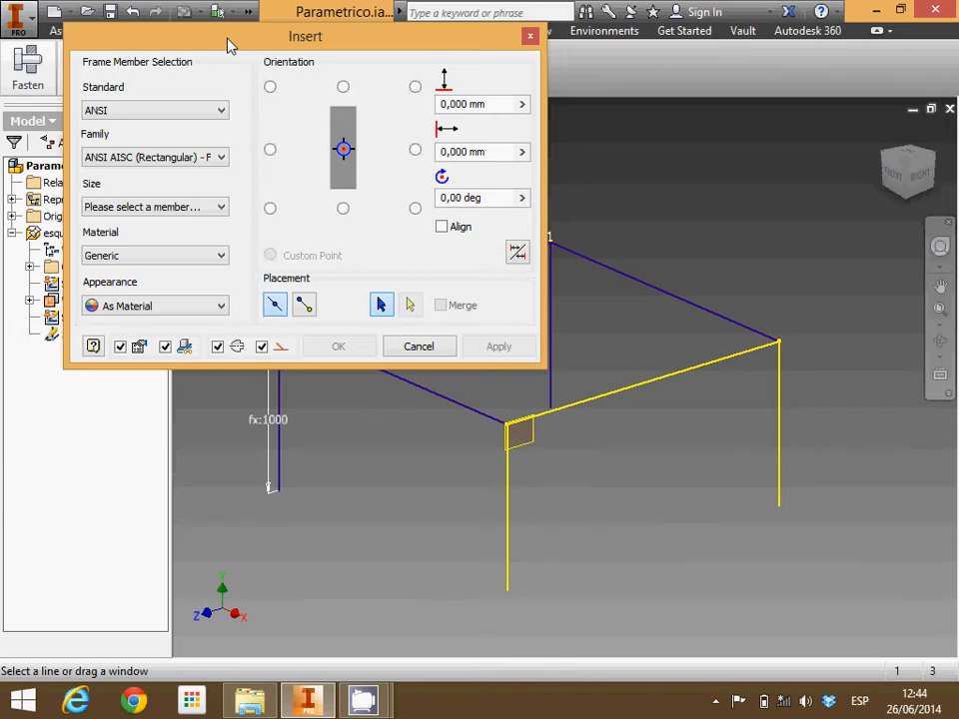
left_click(220, 111)
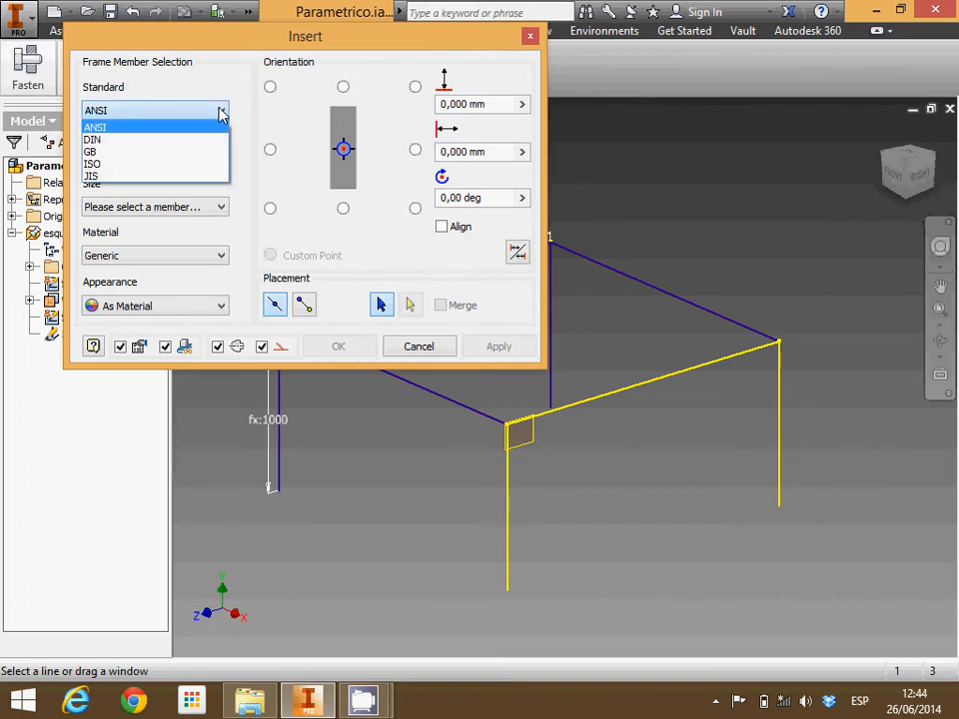
left_click(190, 164)
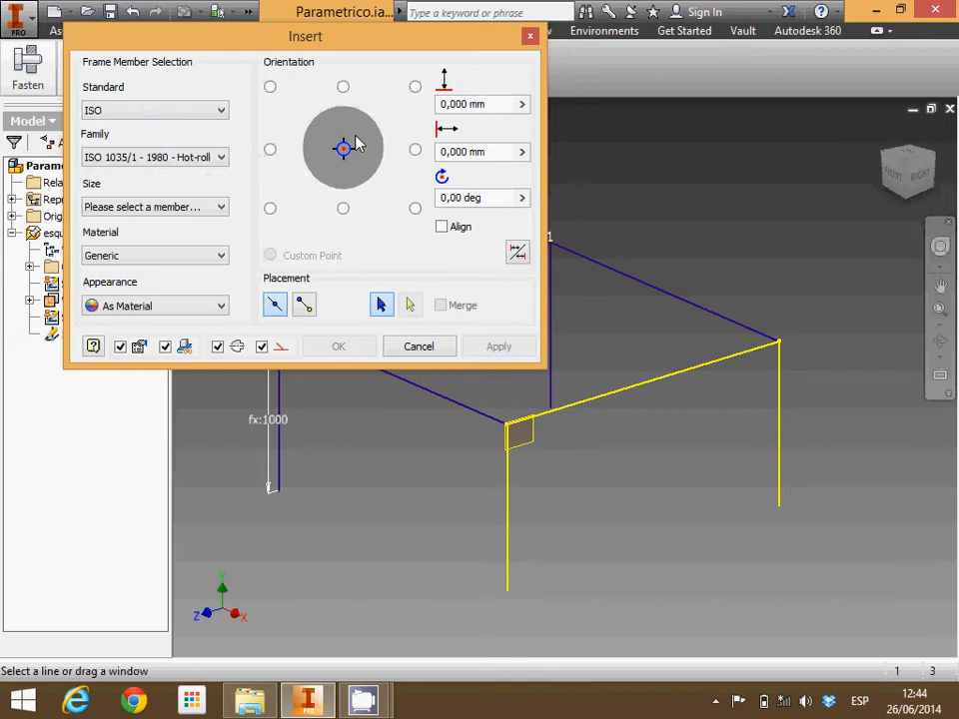
left_click(221, 158)
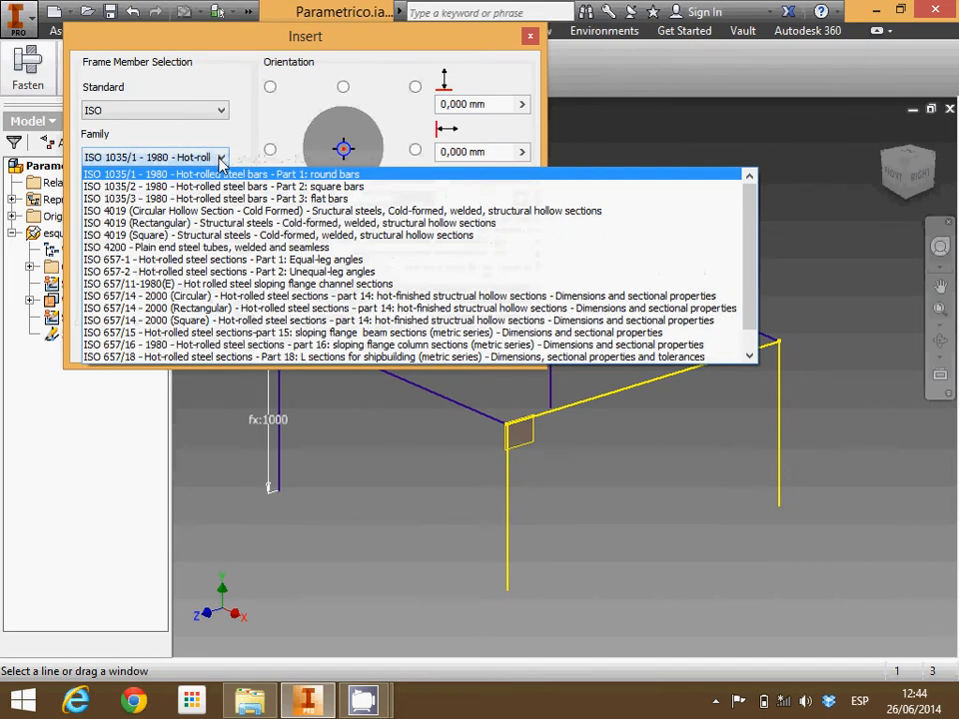
left_click(265, 237)
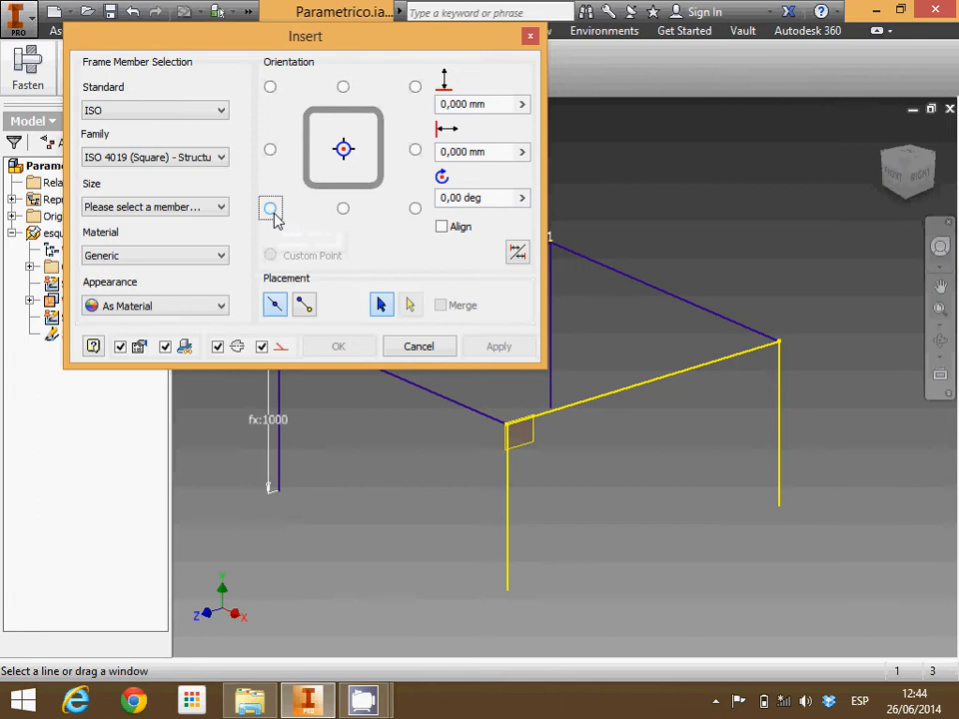
Anchor the frame profile at its lower-left corner and set the member size to 20x20x2
left_click(272, 210)
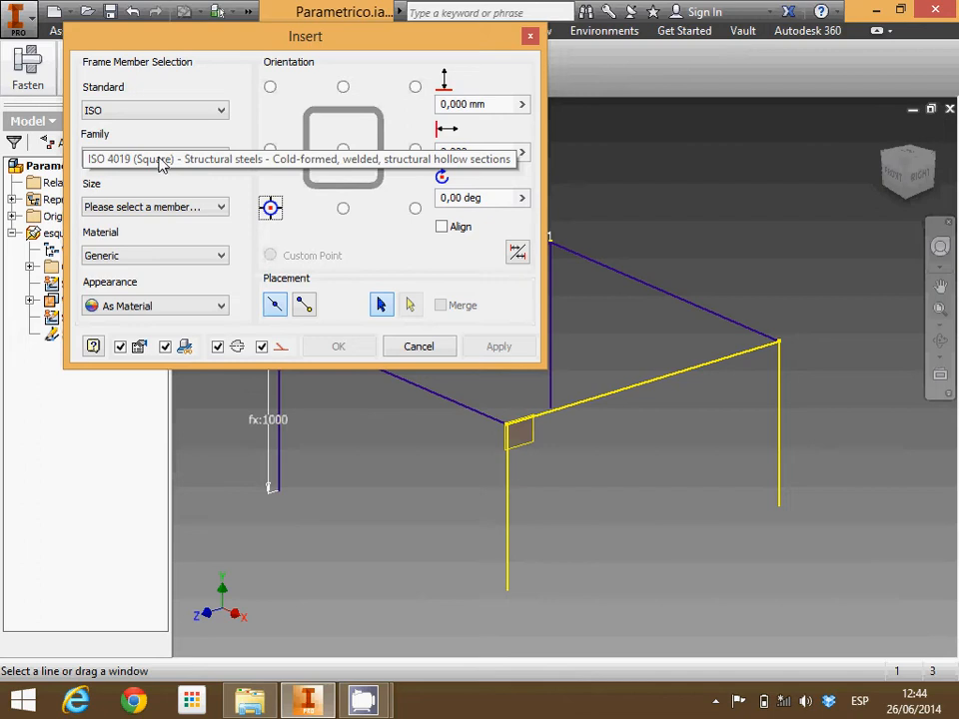
left_click(221, 207)
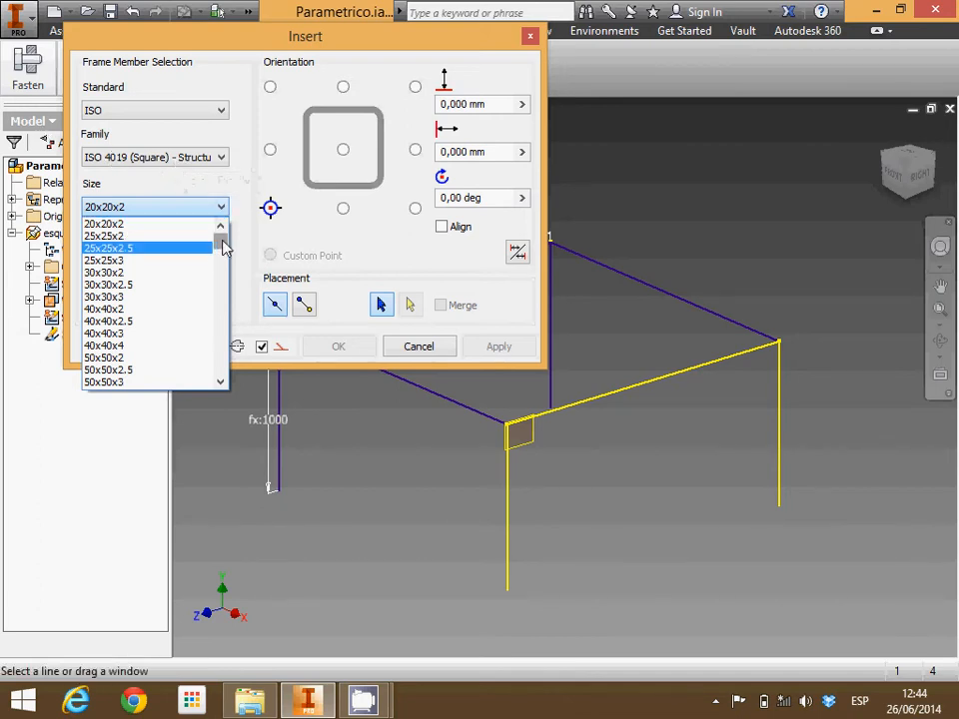
mouse_move(221, 244)
left_mouse_down()
mouse_move(216, 339)
mouse_move(221, 233)
left_mouse_up()
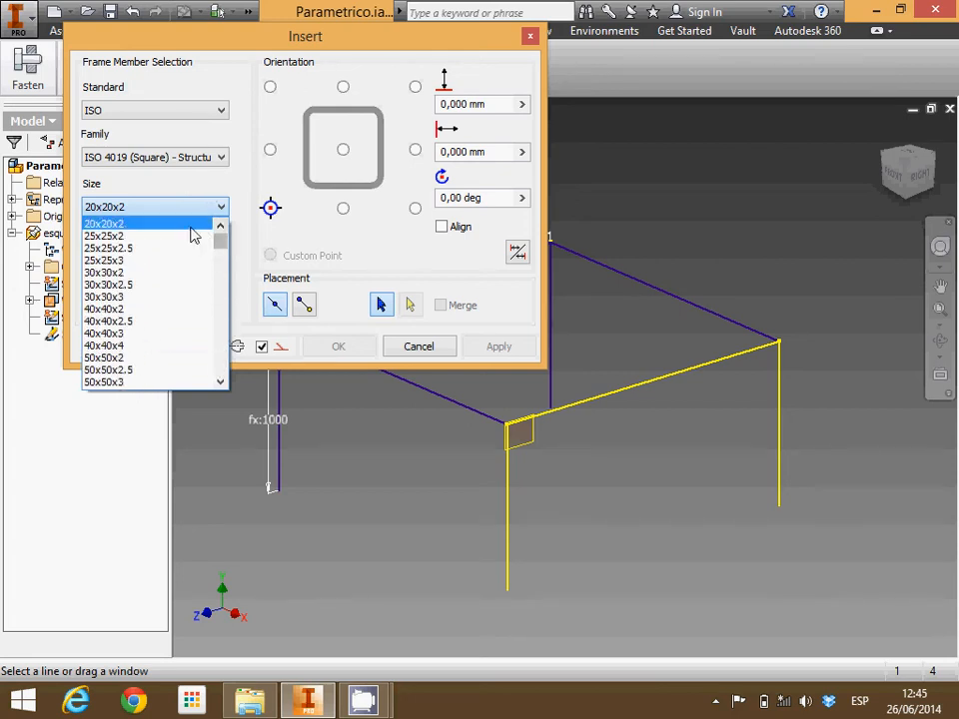
left_click(192, 226)
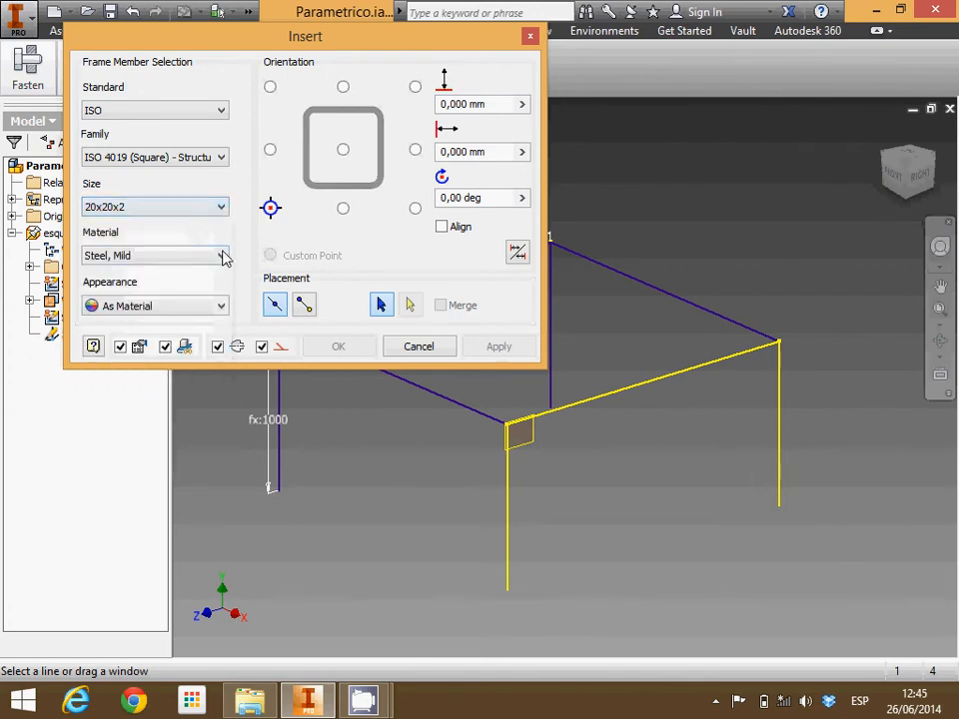
Look through the available materials and set the frame member material to Aluminum 6061
left_click(222, 256)
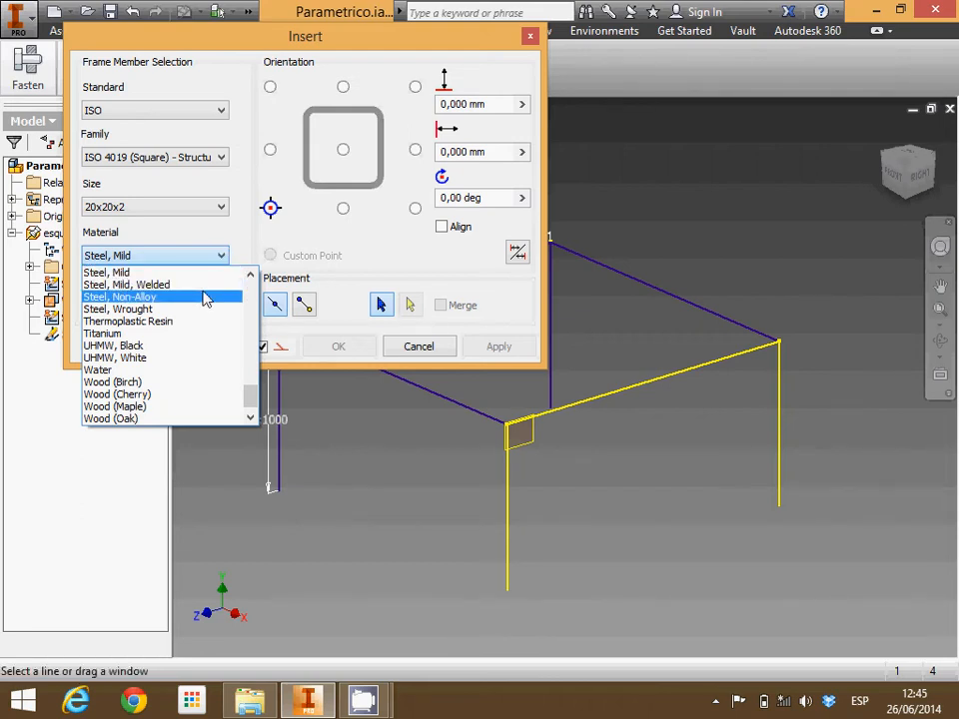
scroll(195, 349, "down", 1)
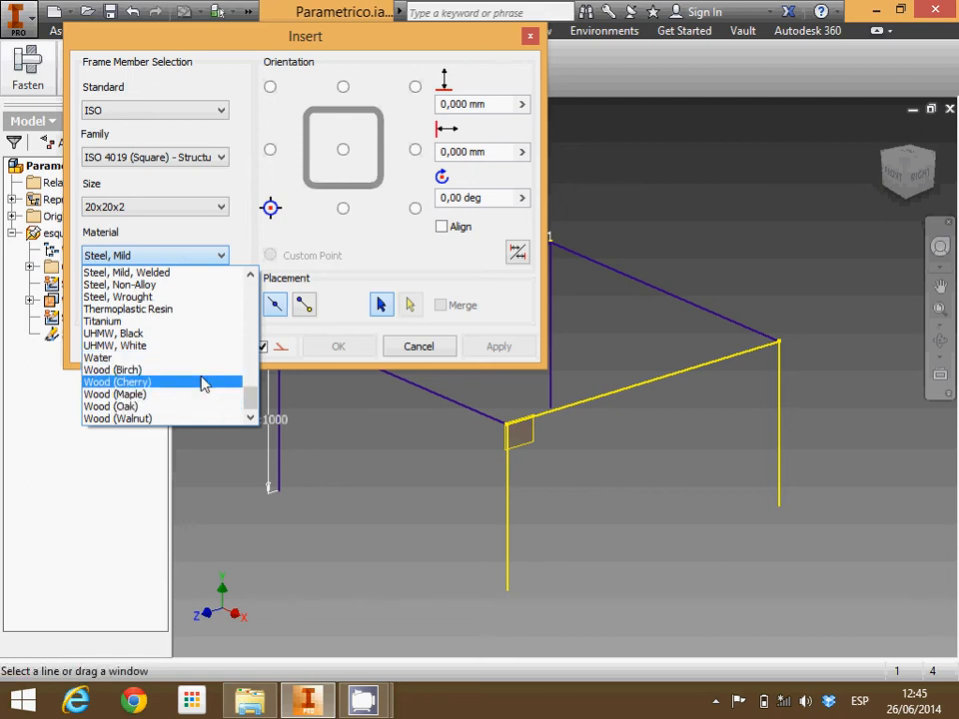
scroll(197, 361, "up", 3)
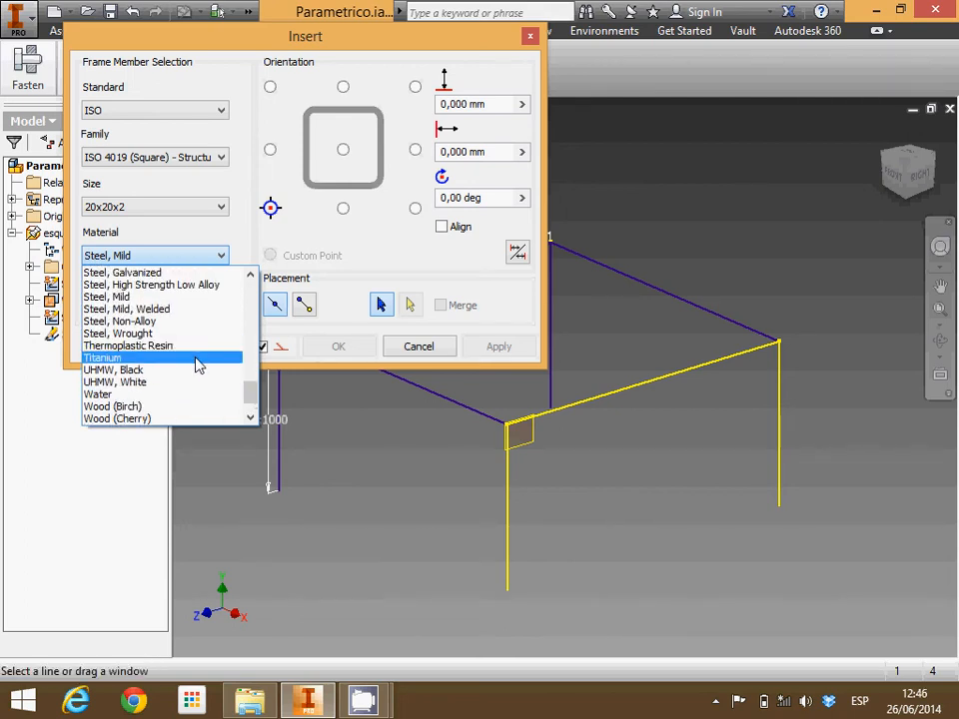
scroll(208, 355, "up", 6)
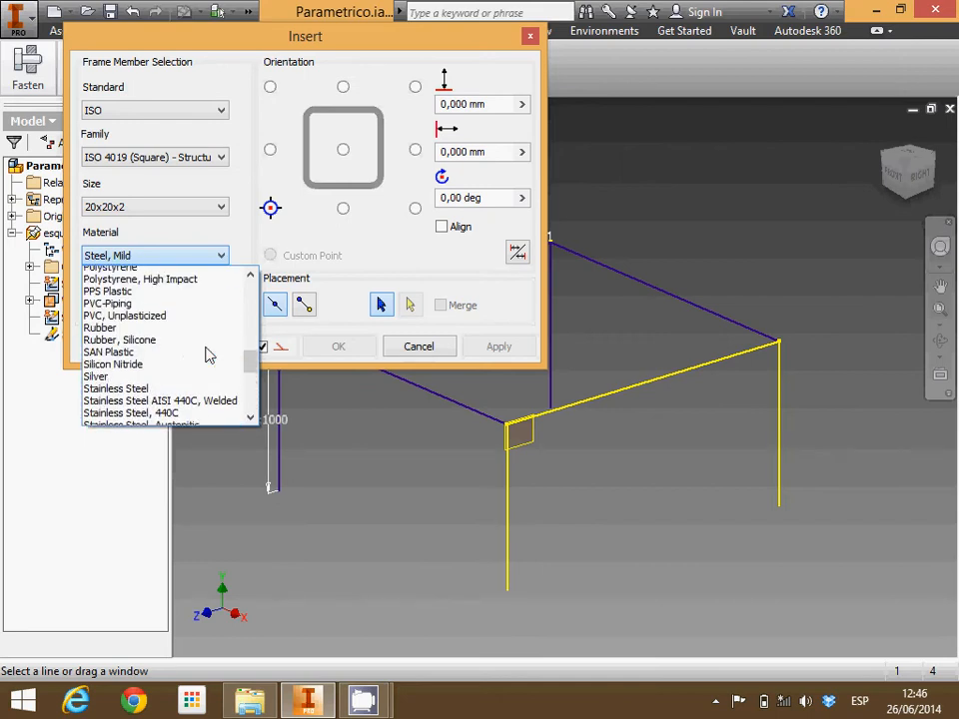
scroll(208, 355, "up", 16)
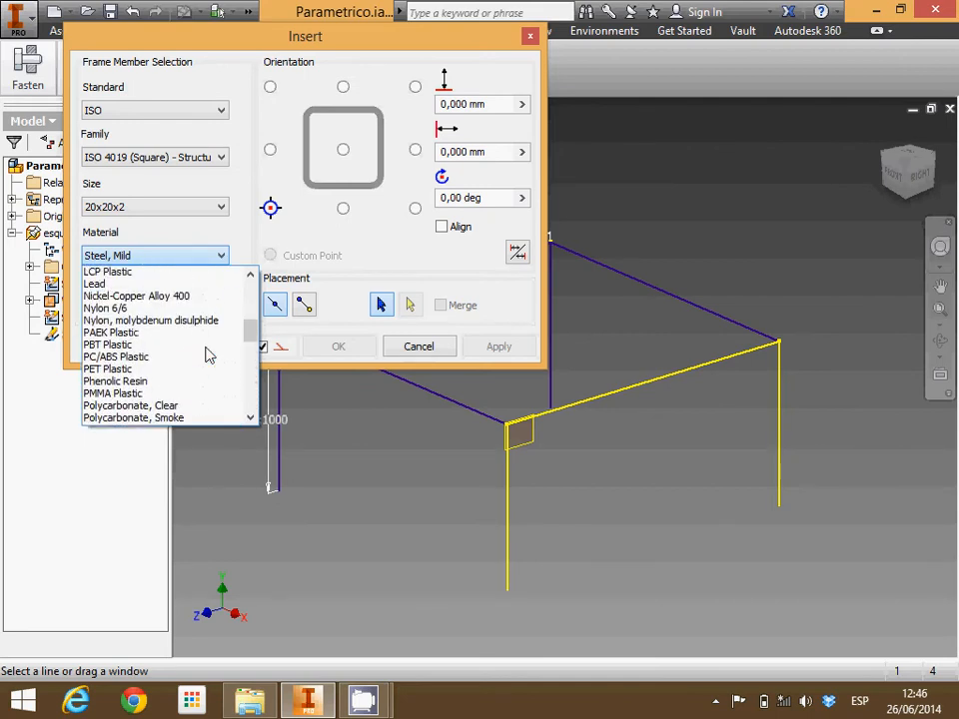
scroll(246, 331, "up", 2)
scroll(246, 357, "up", 2)
left_click(240, 357)
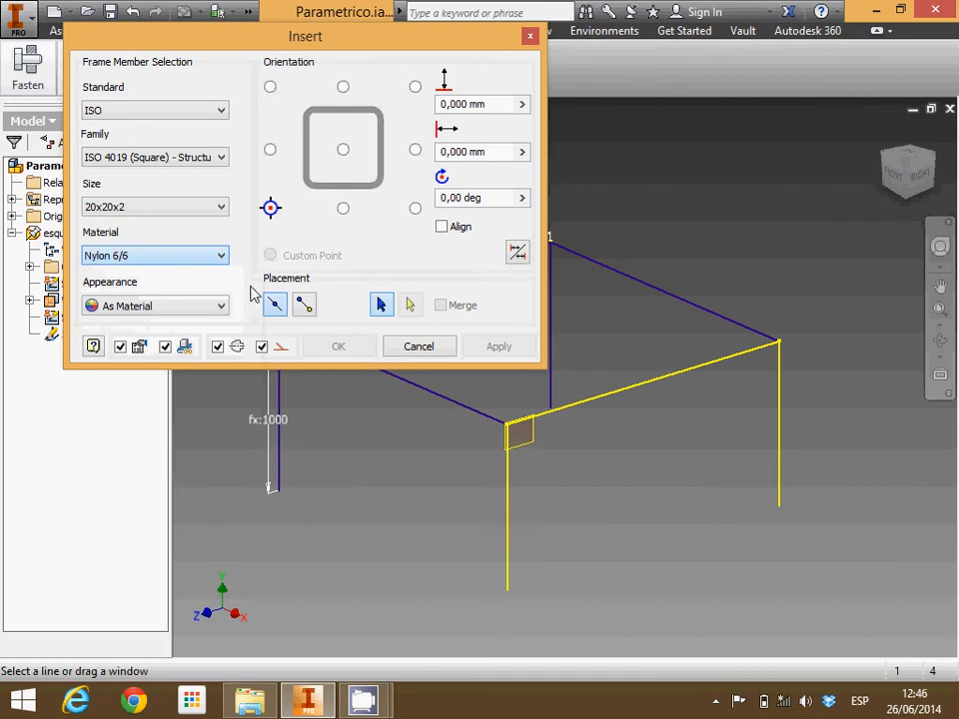
left_click(222, 257)
scroll(246, 319, "up", 3)
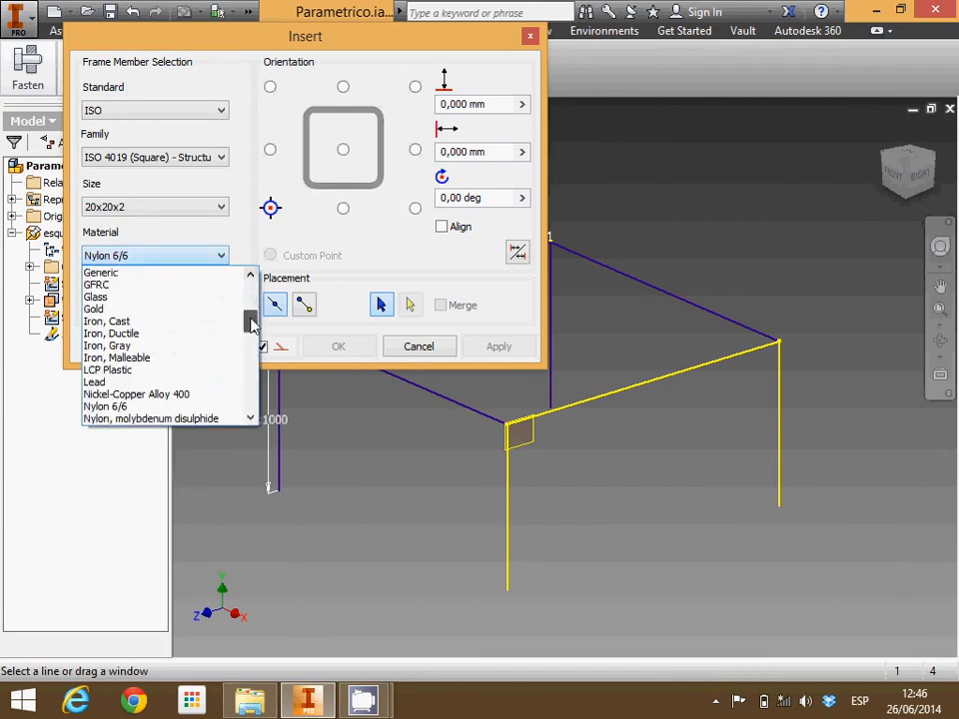
left_click_drag(252, 325, 251, 294)
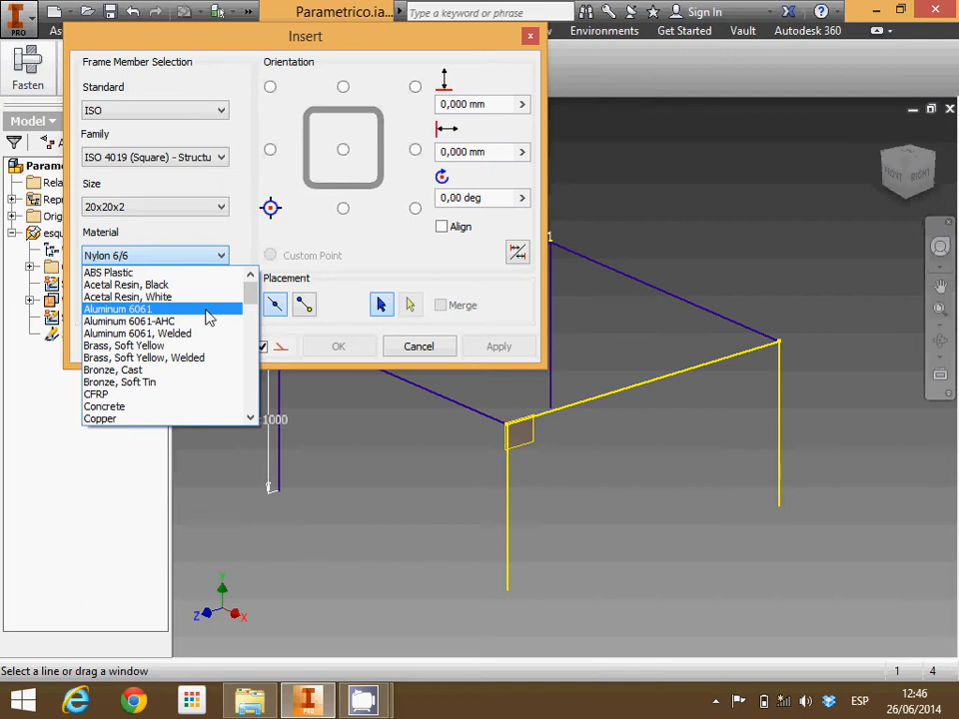
left_click(206, 311)
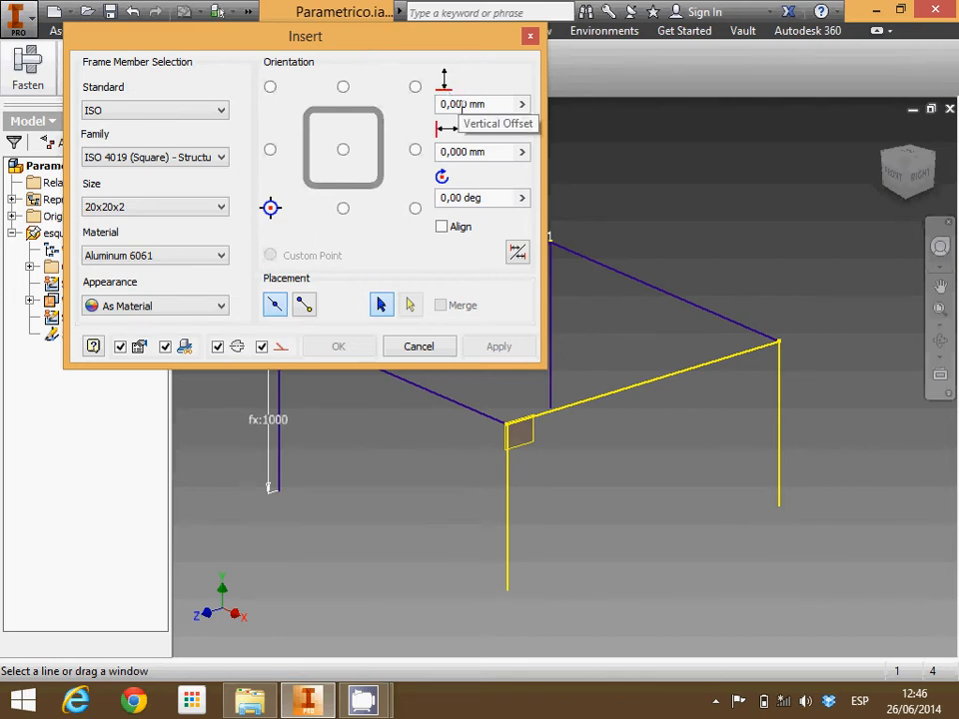
Anchor the profile at its centre and try to create a frame from members on the four vertical leg lines
left_click(343, 150)
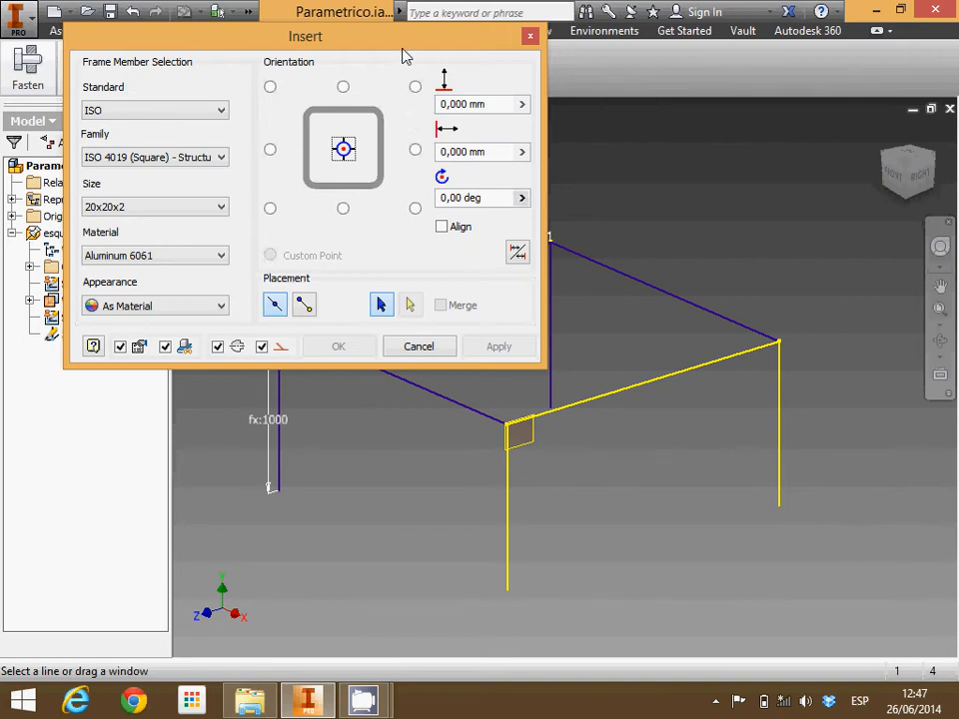
left_click_drag(407, 52, 718, 28)
left_click(509, 530)
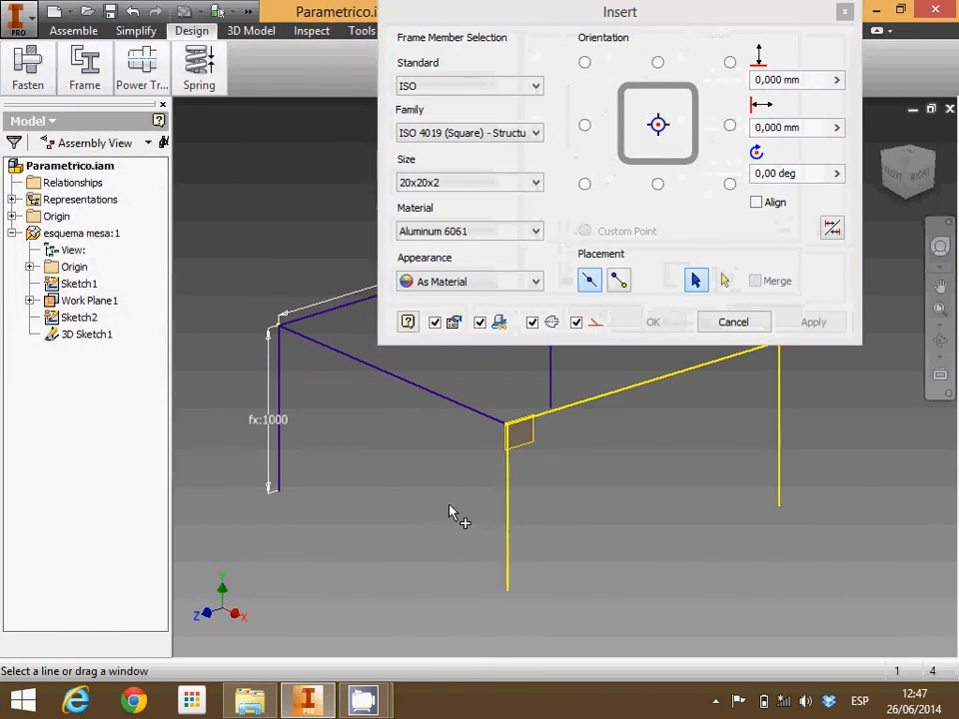
left_click(282, 465)
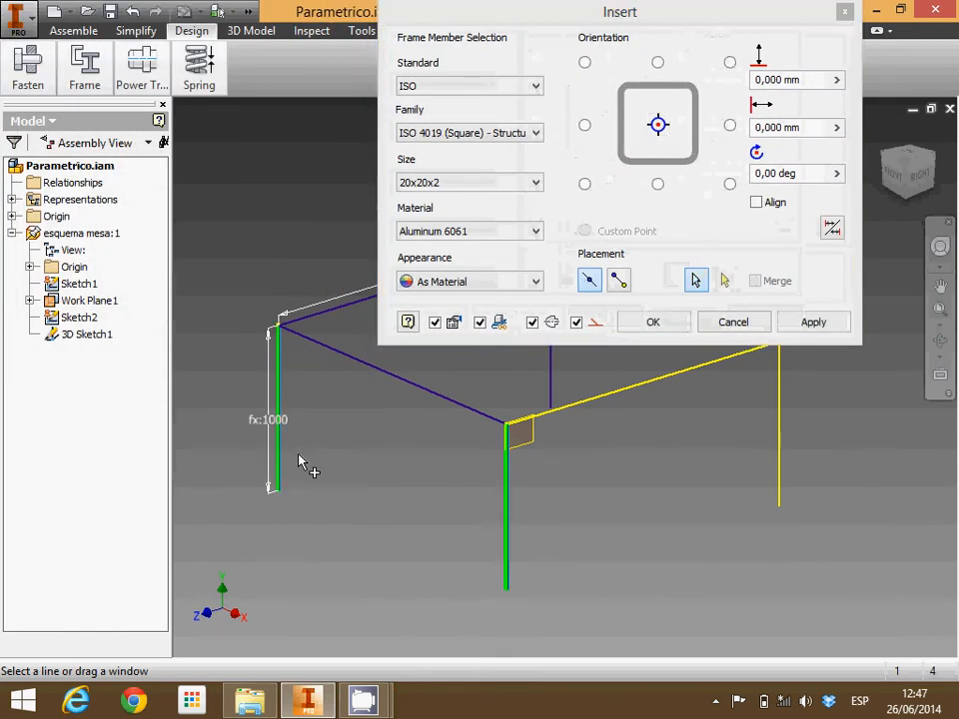
left_click(550, 378)
left_click(779, 458)
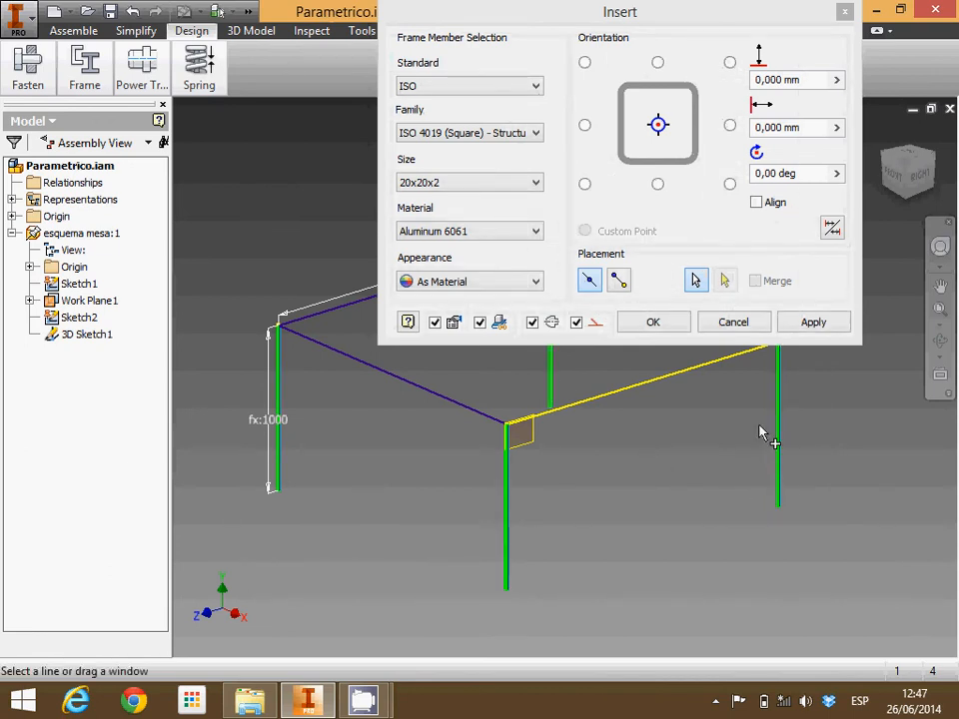
left_click_drag(675, 28, 317, 45)
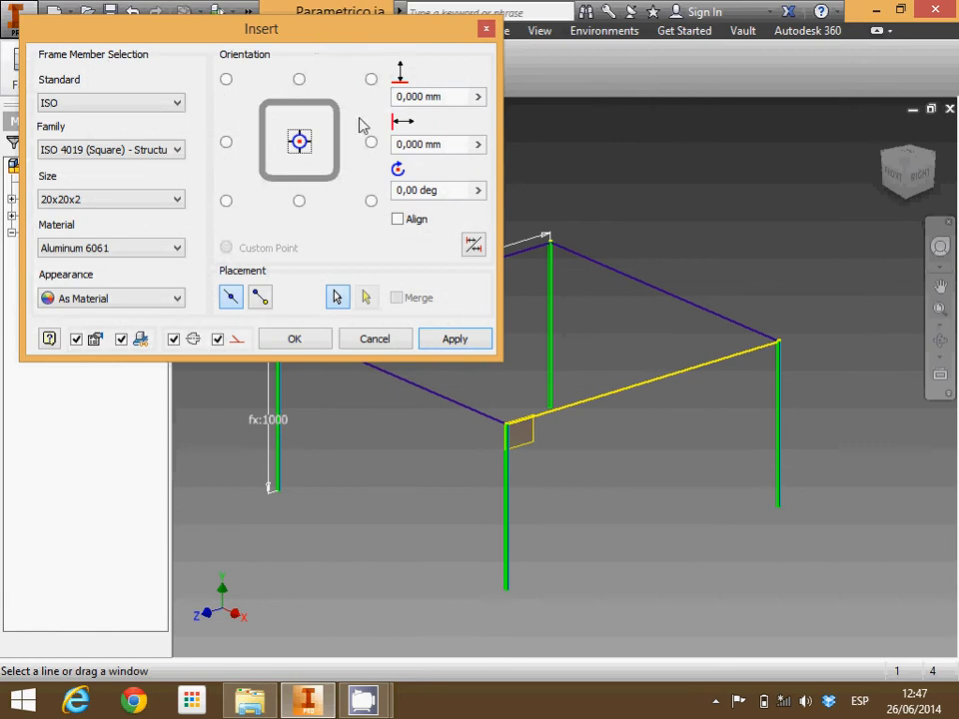
left_click(456, 340)
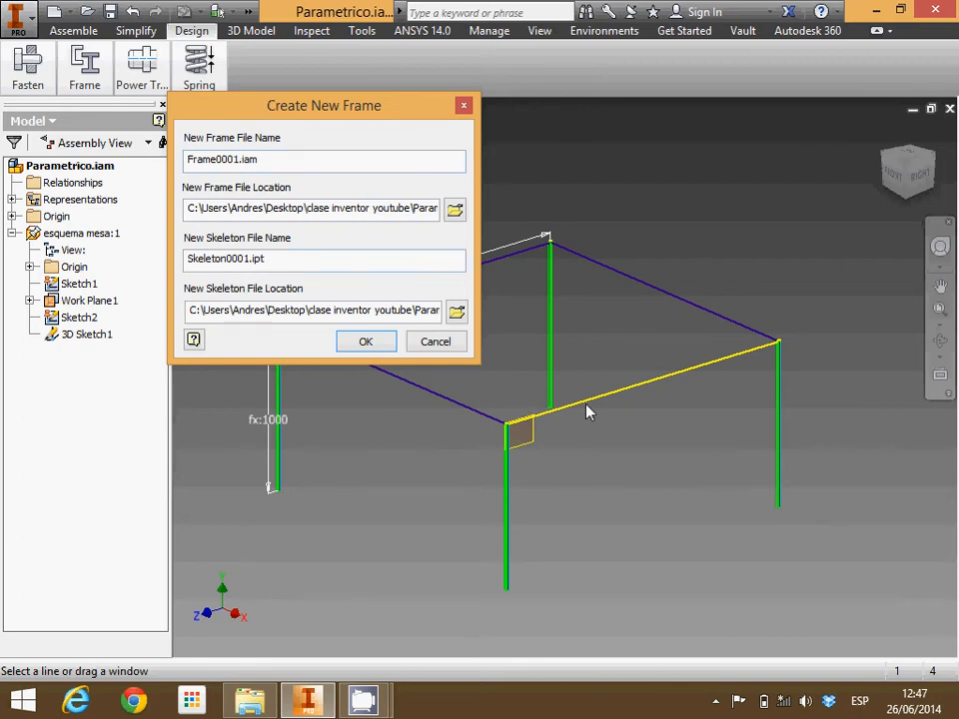
left_click(383, 345)
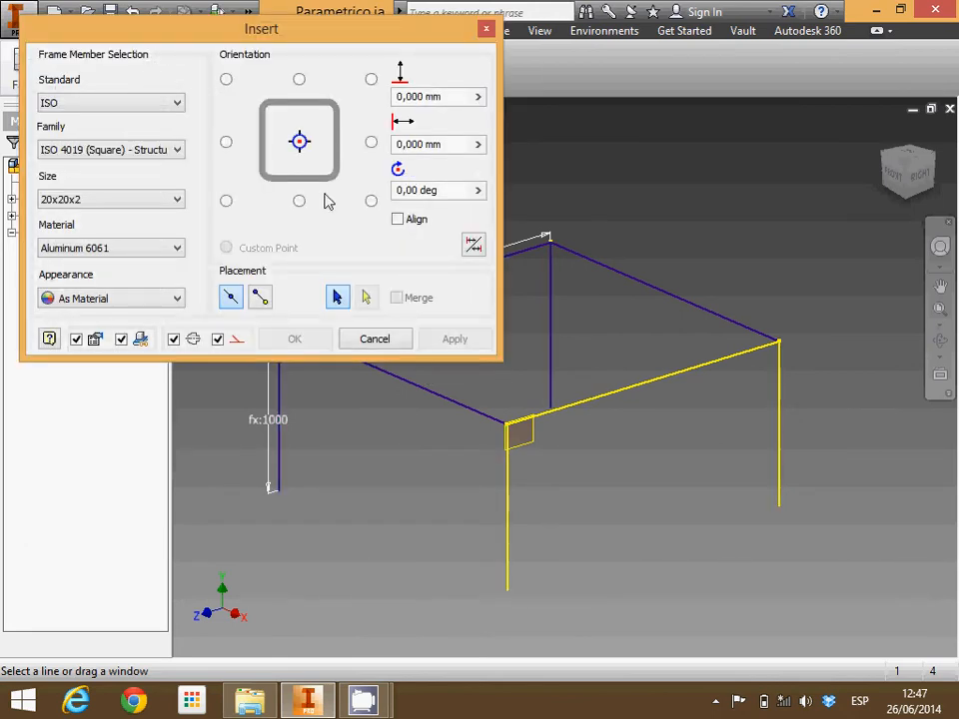
Select all the leg and tabletop edge lines of the wireframe for frame members and inspect the preview
left_click_drag(258, 38, 187, 218)
left_click_drag(247, 184, 895, 659)
mouse_move(103, 196)
left_mouse_down()
mouse_move(513, 186)
mouse_move(527, 97)
mouse_move(440, 85)
left_mouse_up()
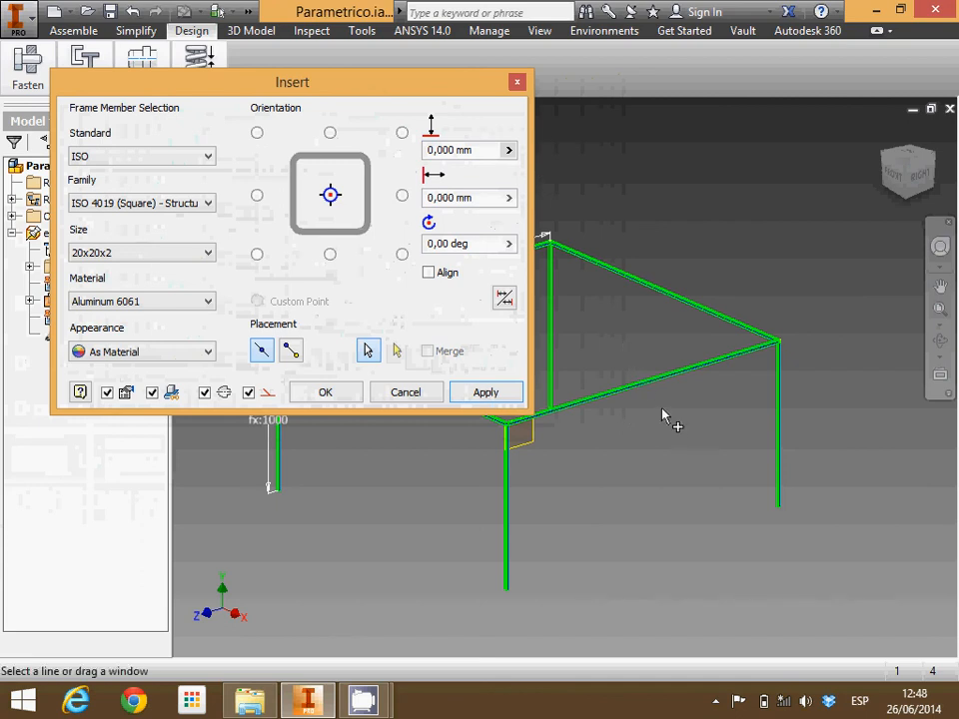
scroll(668, 386, "down", 6)
scroll(668, 386, "down", 3)
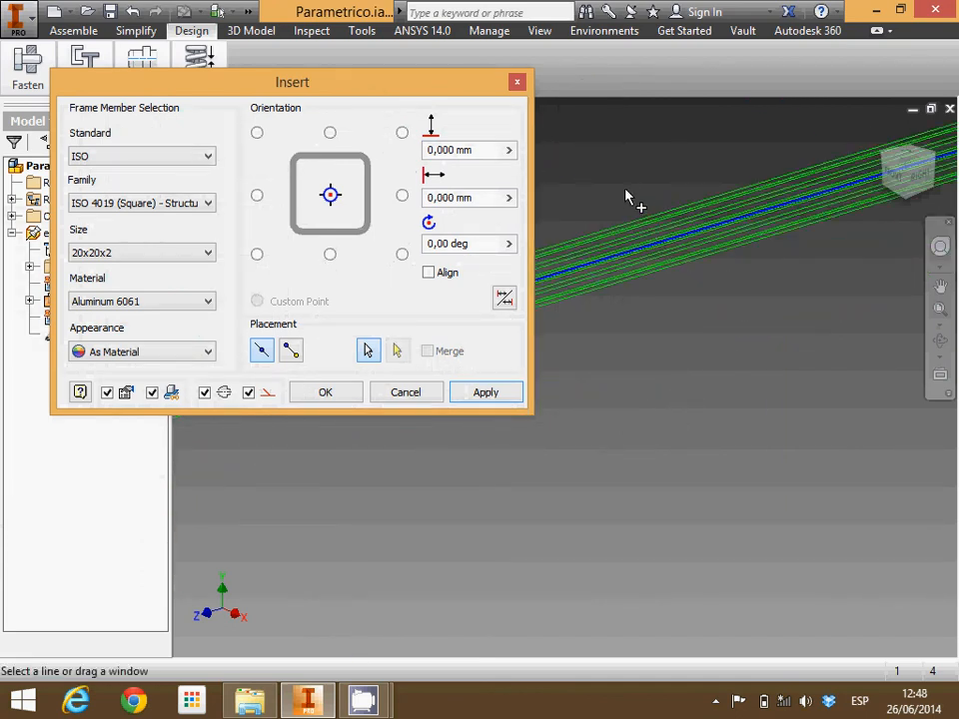
scroll(627, 197, "down", 3)
scroll(627, 197, "up", 8)
scroll(604, 176, "down", 2)
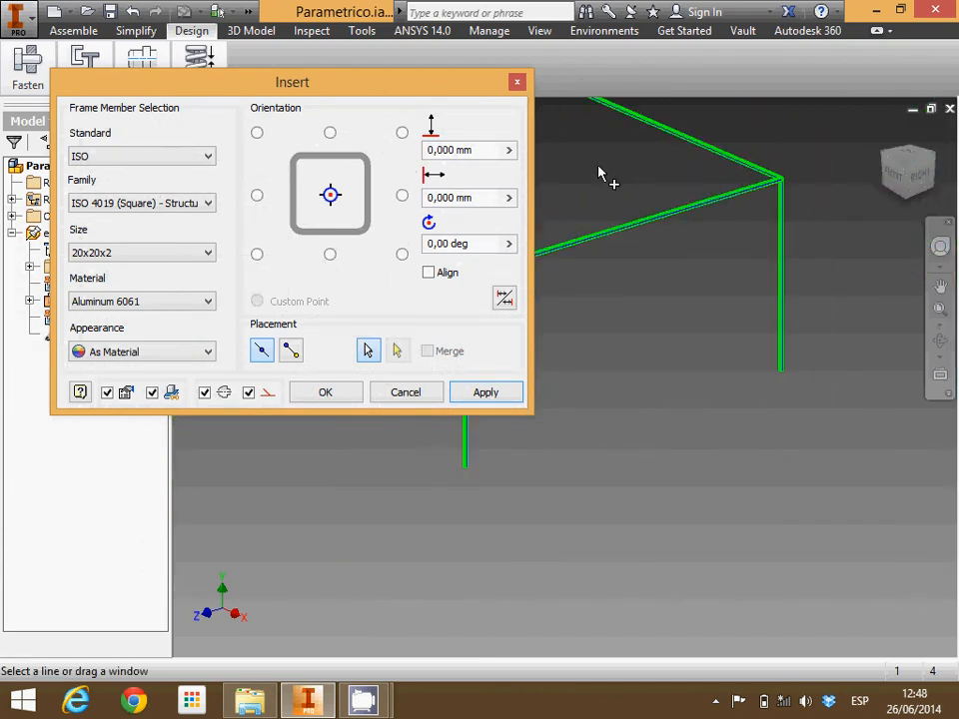
Set the member size to 40x40x2 and try to create the frame and its members, accepting the proposed file names
left_click(208, 253)
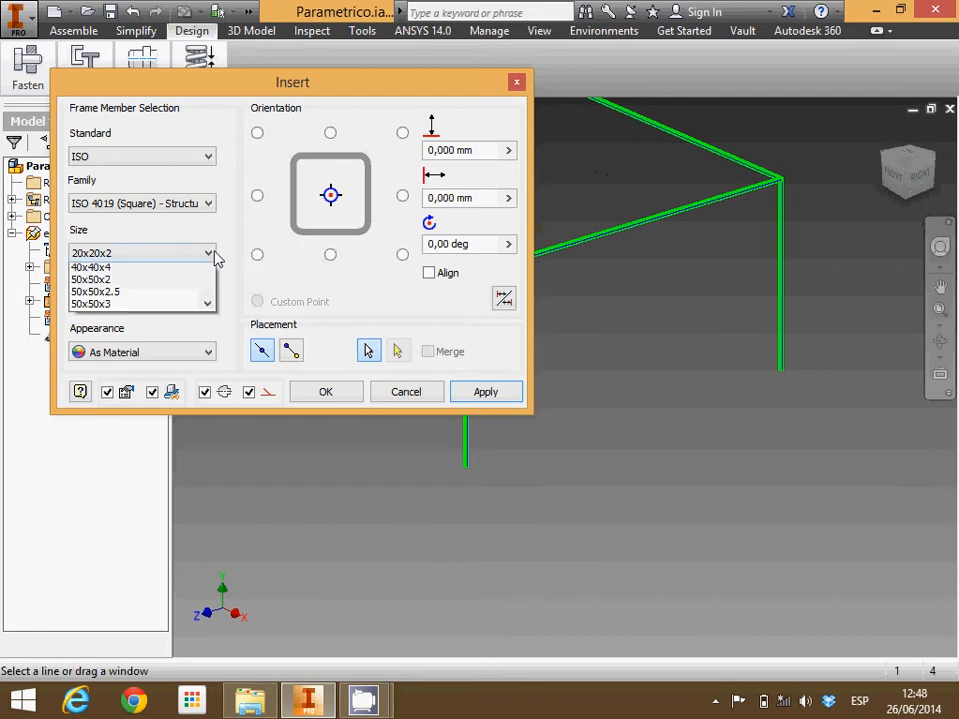
left_click(193, 369)
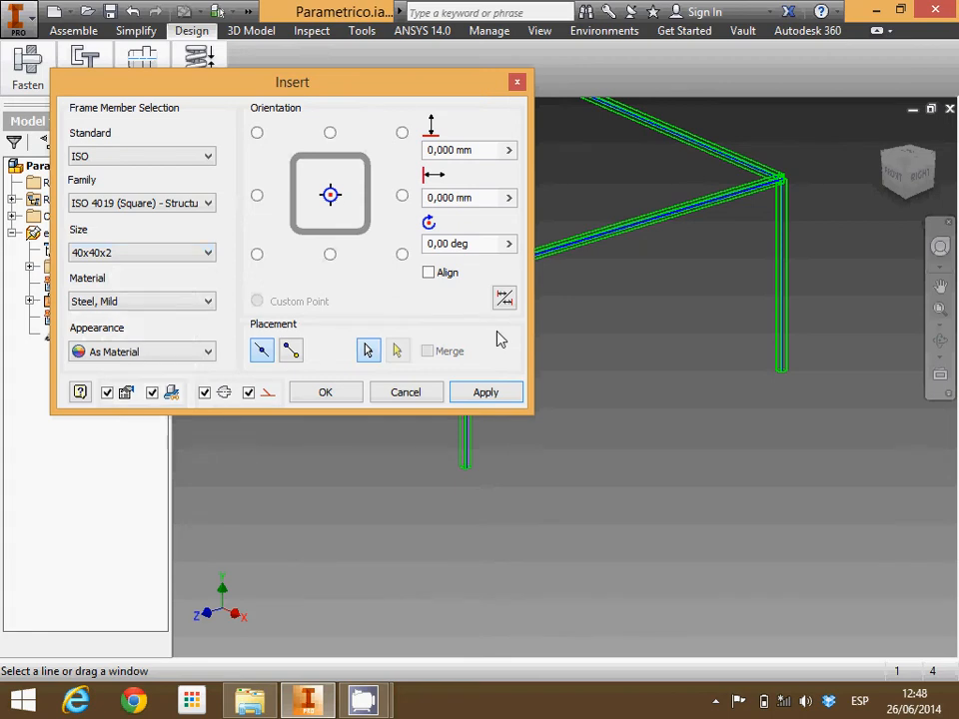
left_click(495, 396)
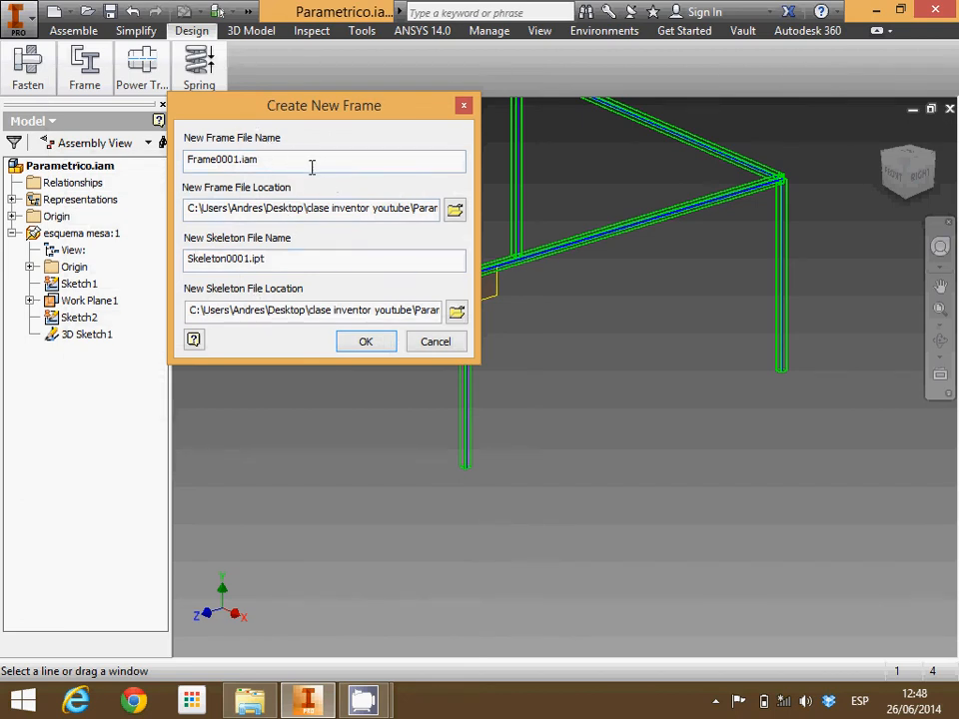
left_click(365, 342)
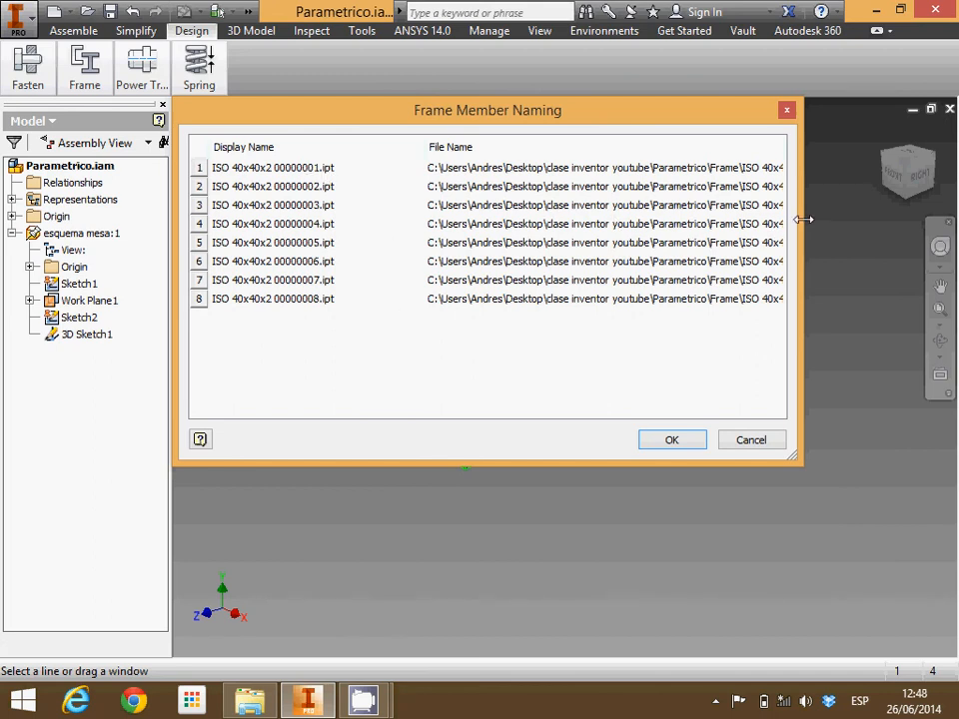
left_click_drag(796, 216, 942, 216)
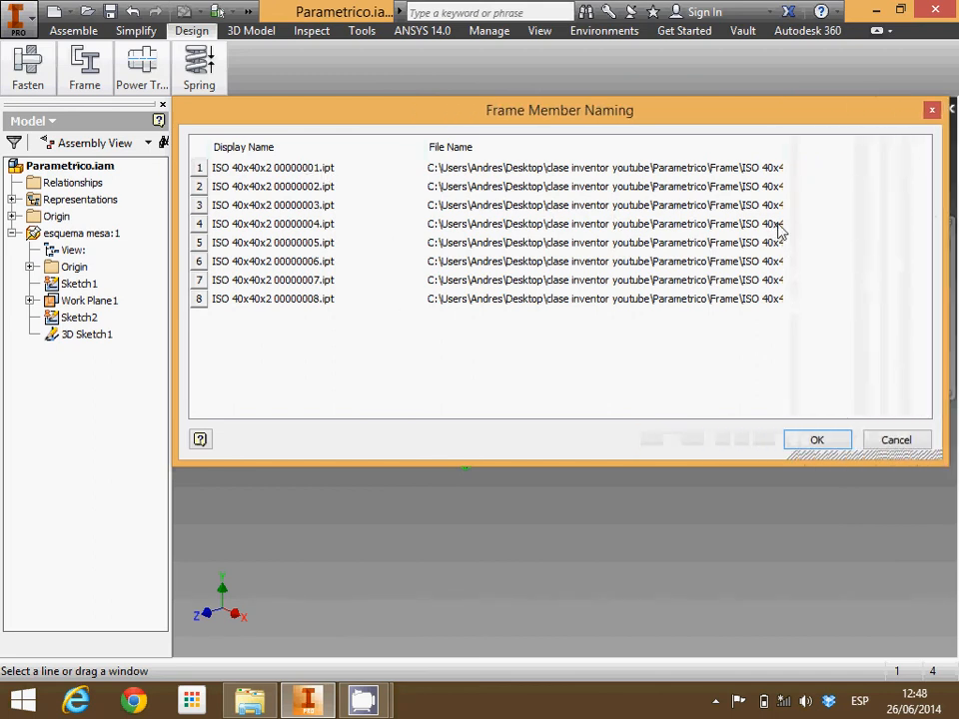
left_click_drag(783, 145, 919, 150)
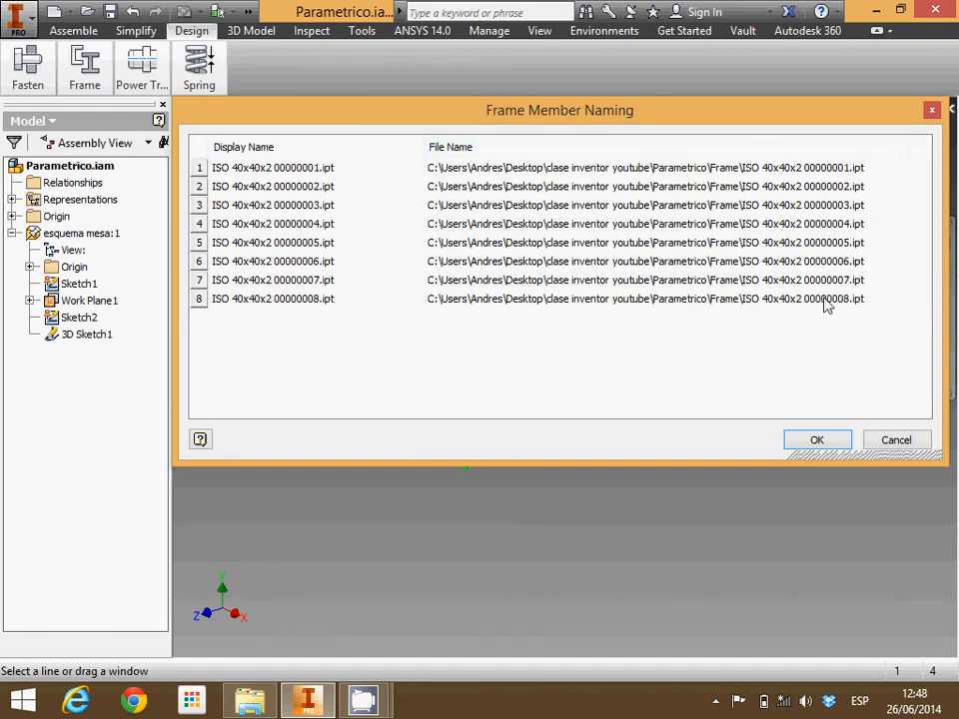
left_click(816, 440)
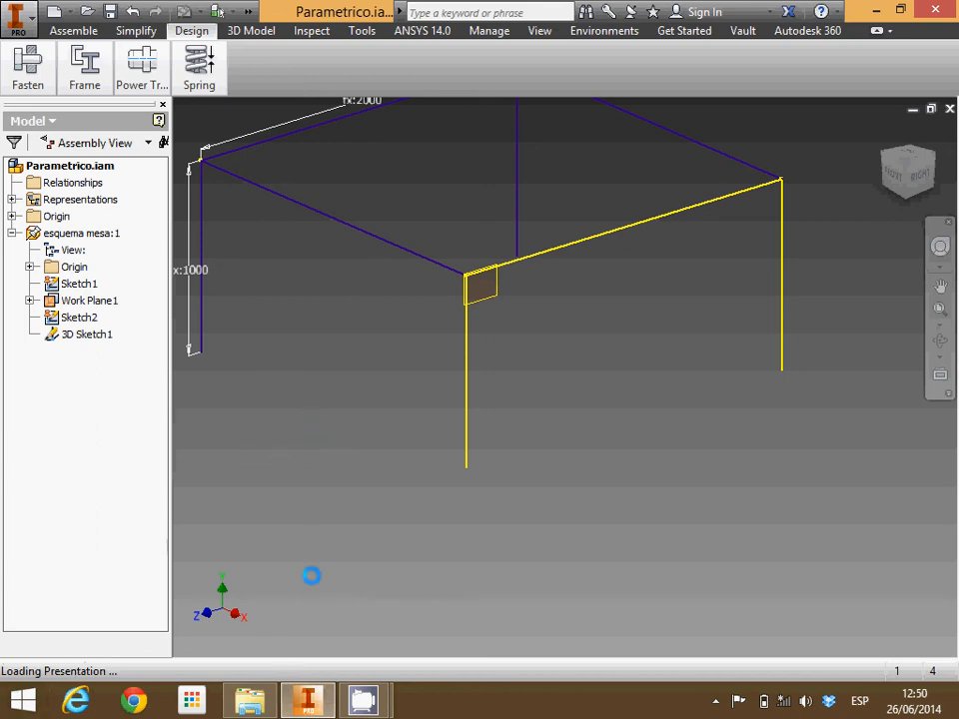
Switch to the Windows Task Manager (Administrador de tareas) and end the unresponsive Autodesk Inventor 2014 task
mouse_move(308, 709)
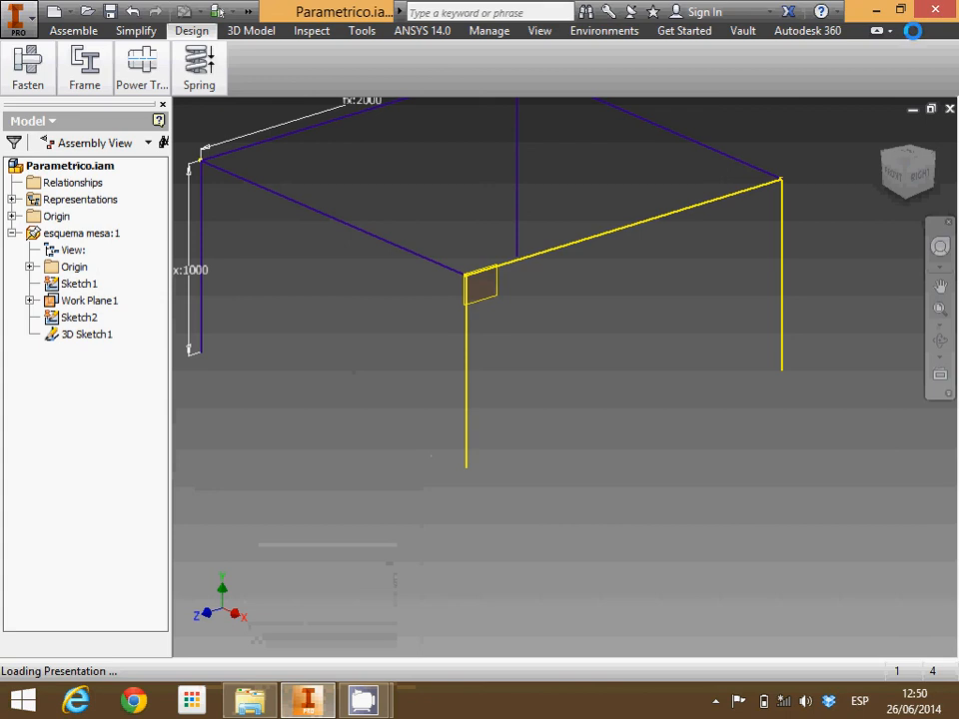
right_click(314, 713)
left_click(310, 656)
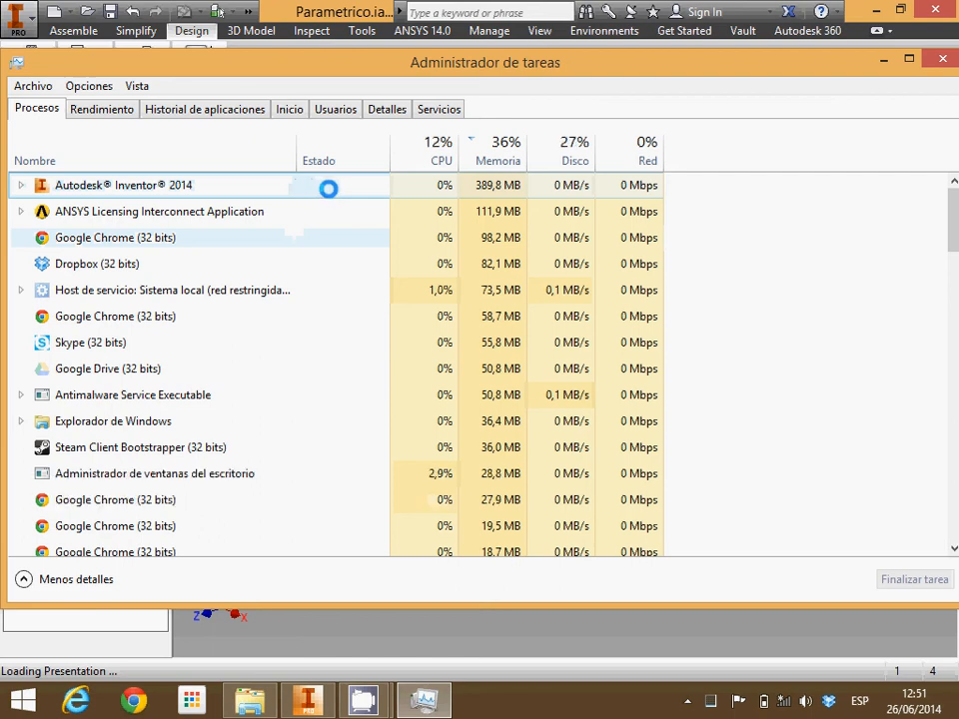
left_click(328, 188)
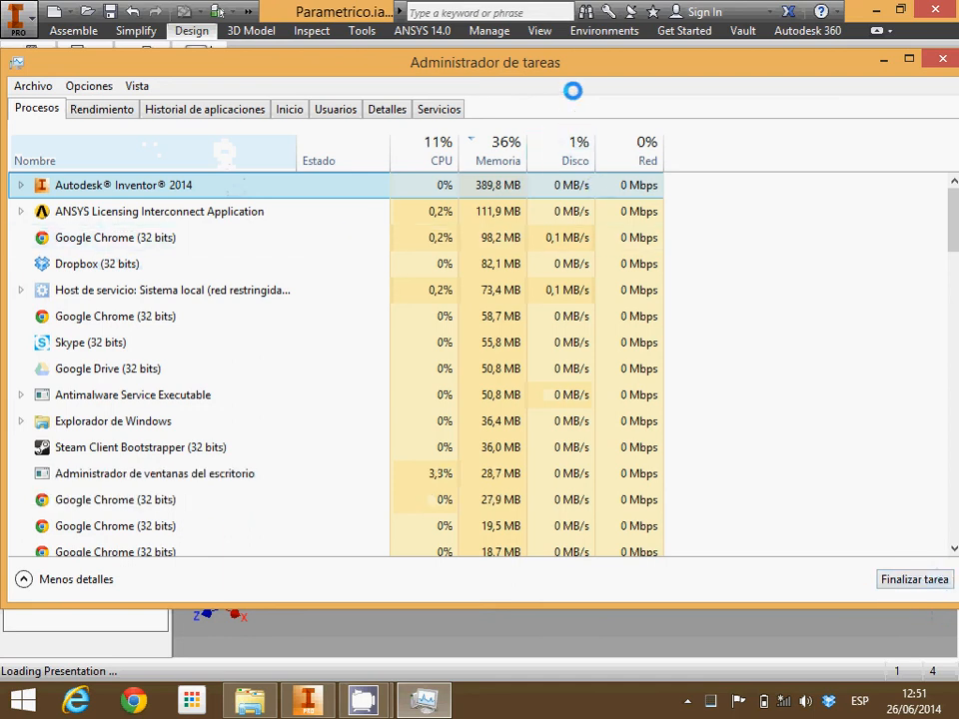
mouse_move(570, 65)
left_mouse_down()
mouse_move(616, 338)
mouse_move(545, 35)
mouse_move(542, 508)
mouse_move(577, 76)
left_mouse_up()
left_click(306, 702)
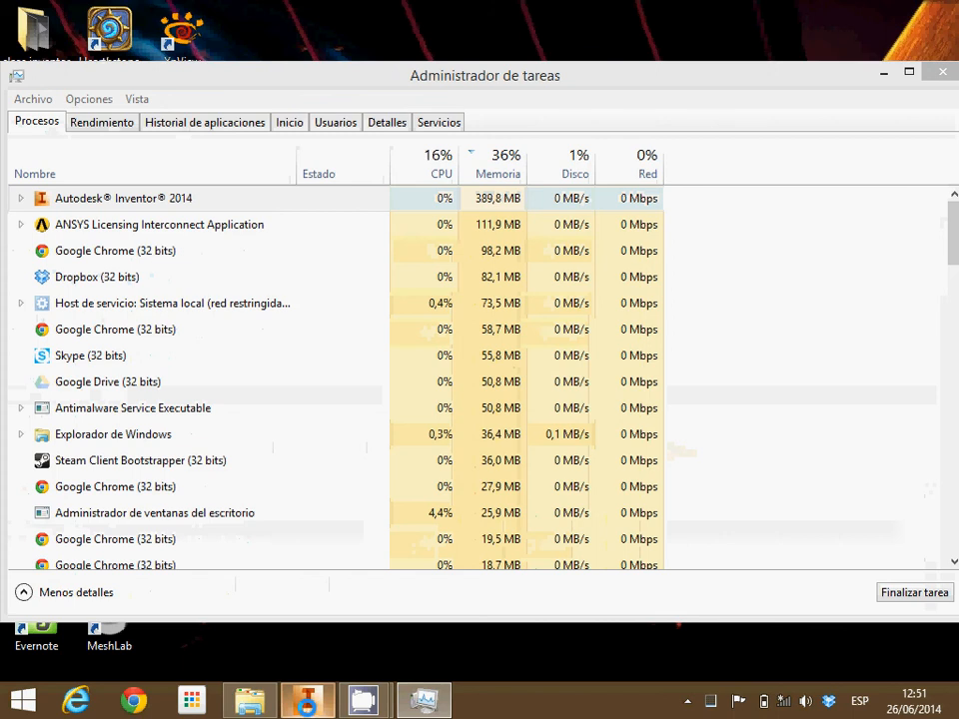
left_click(883, 73)
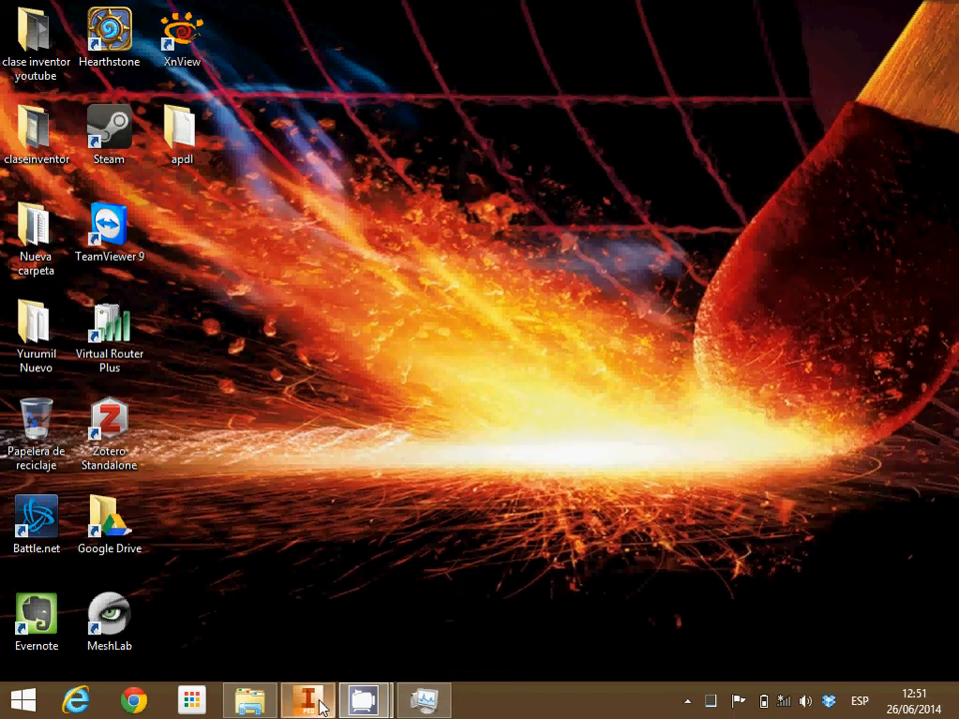
left_click(445, 699)
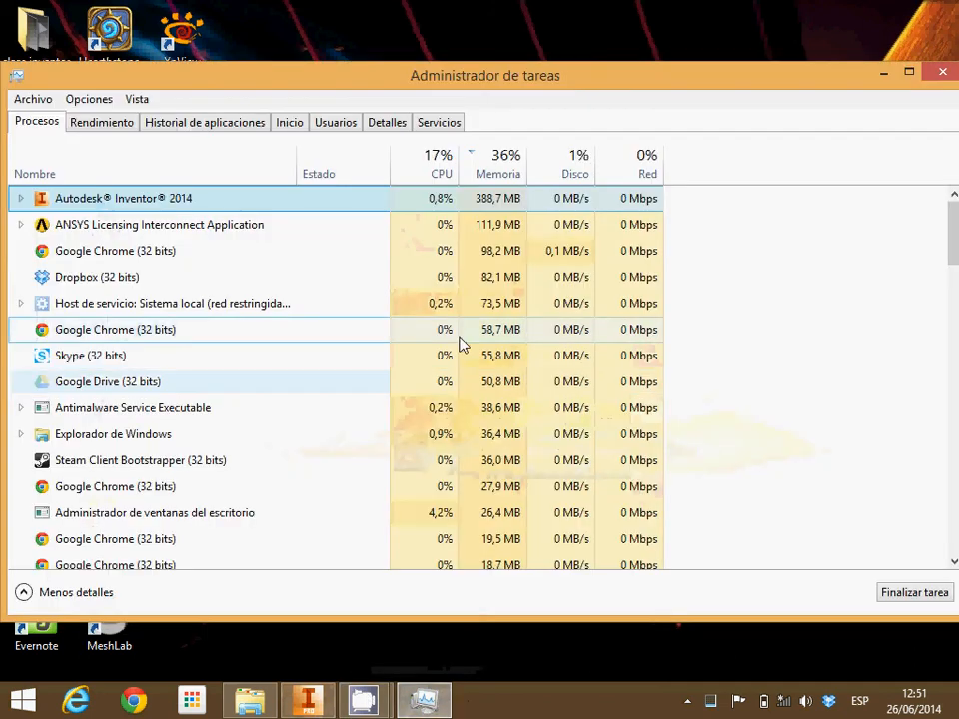
left_click(905, 600)
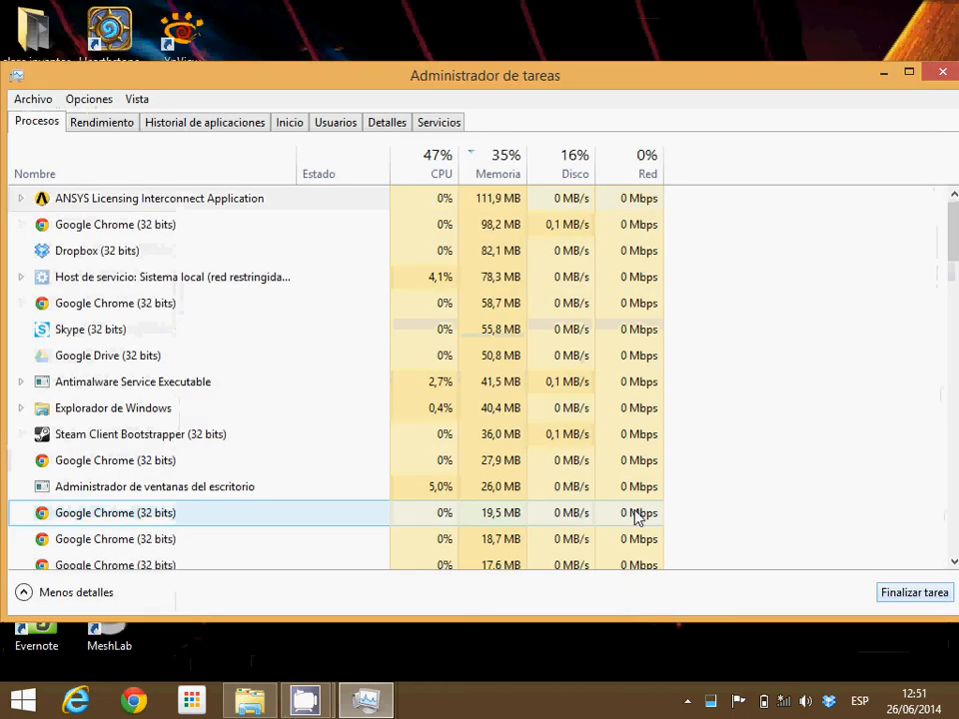
left_click(884, 75)
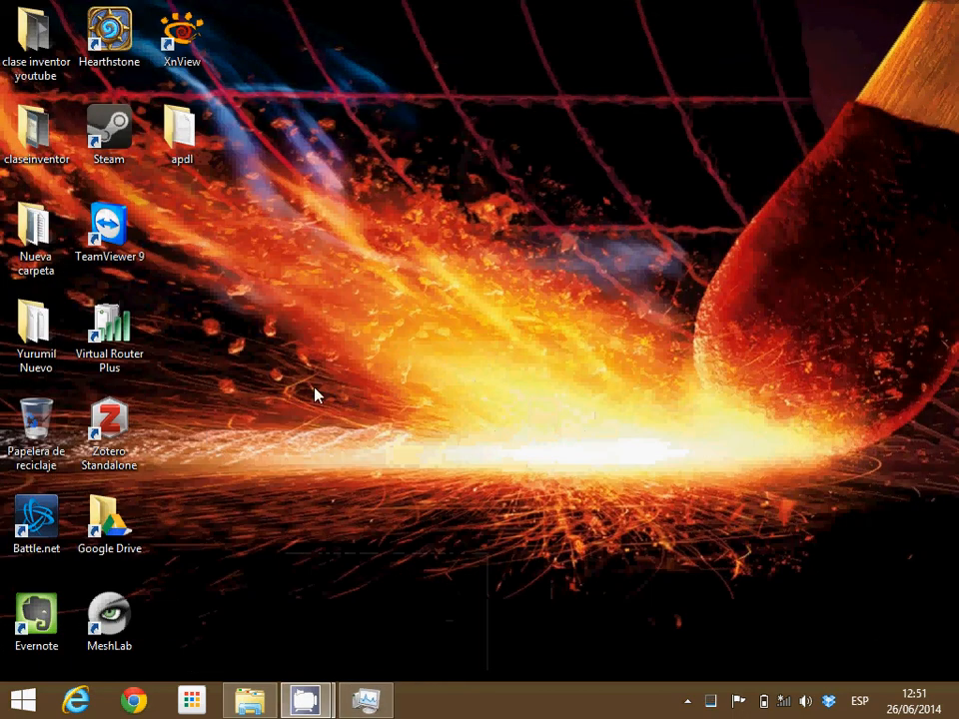
Relaunch Autodesk Inventor and open the Parametrico.iam assembly from the clase inventor youtube folder
right_click(386, 385)
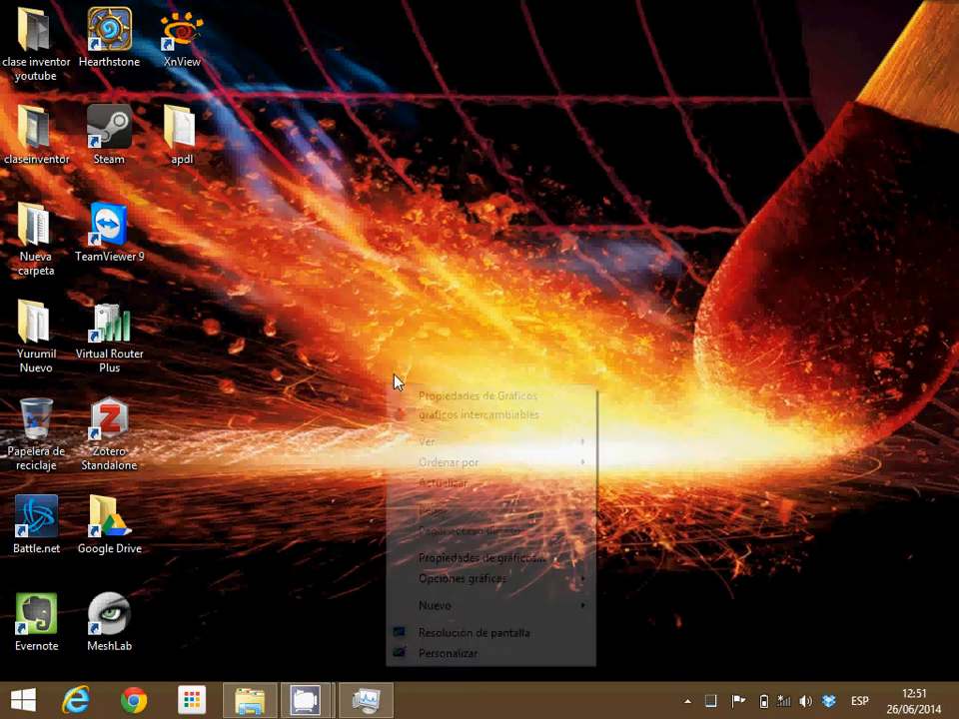
left_click(391, 279)
left_click(19, 703)
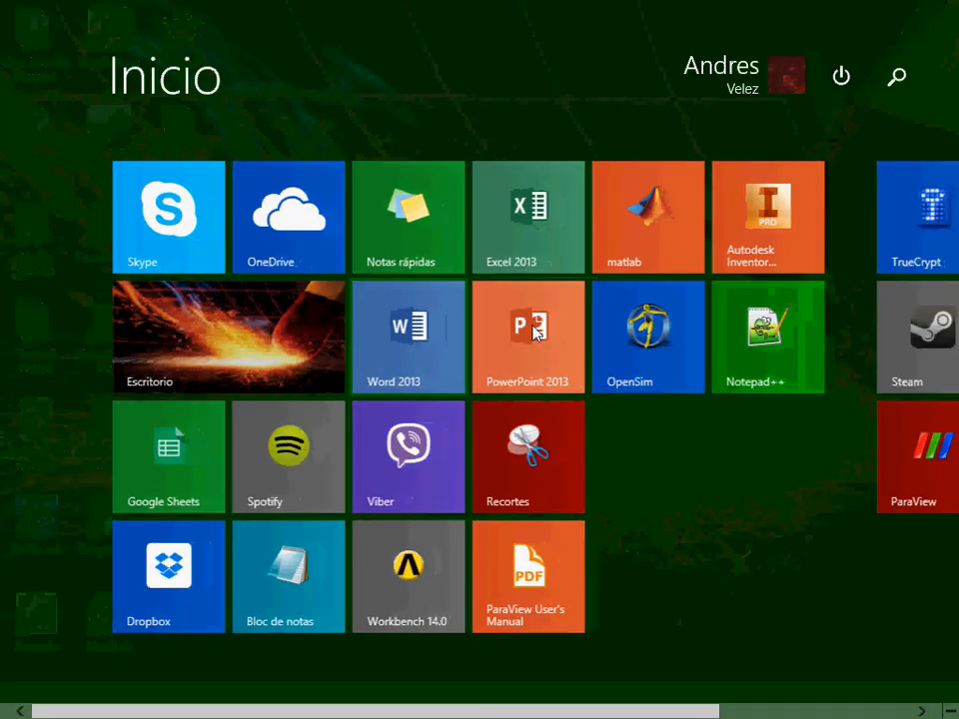
left_click(749, 240)
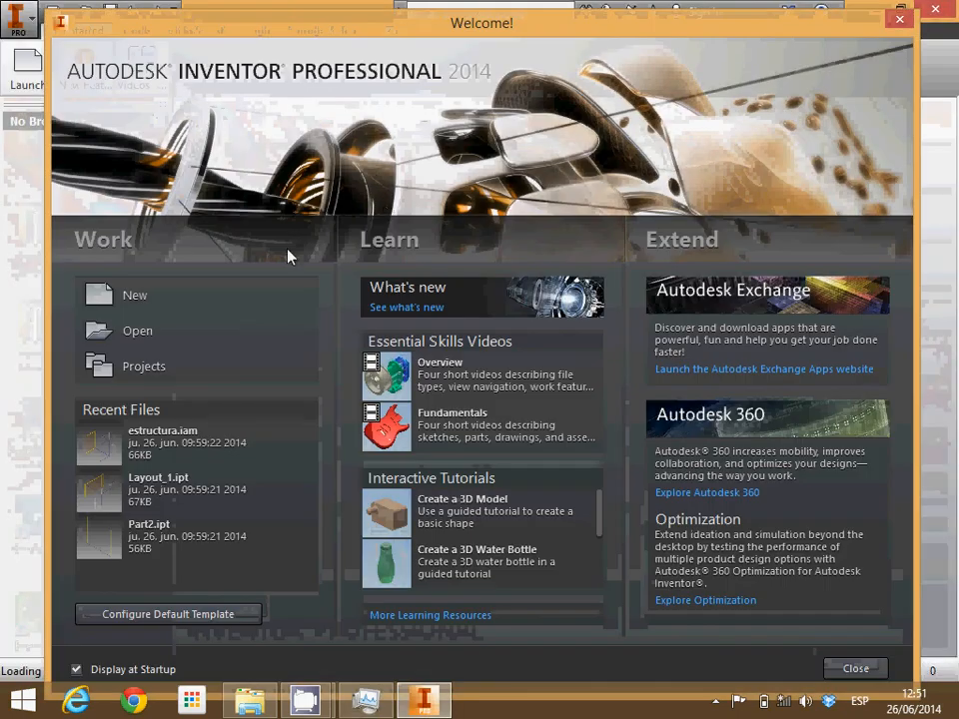
left_click(148, 333)
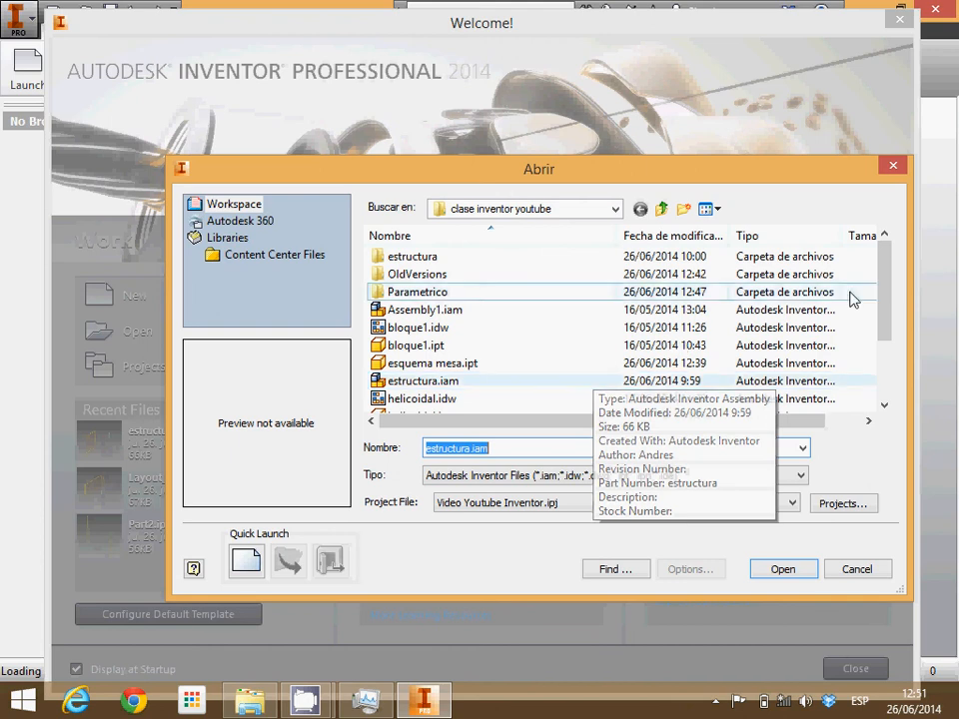
left_click_drag(884, 260, 881, 347)
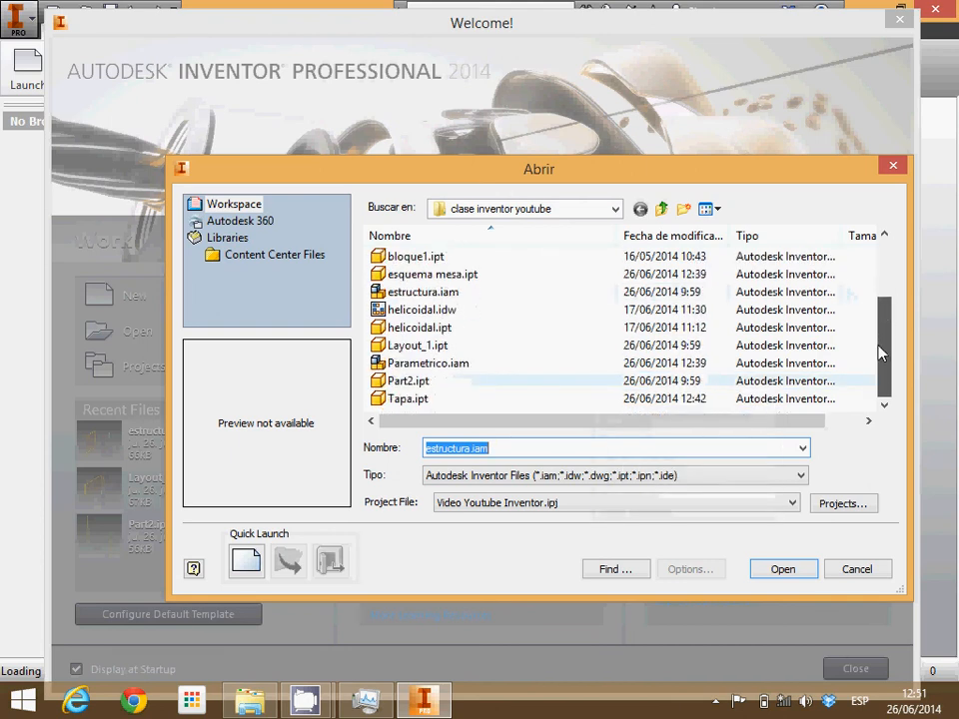
left_click(595, 364)
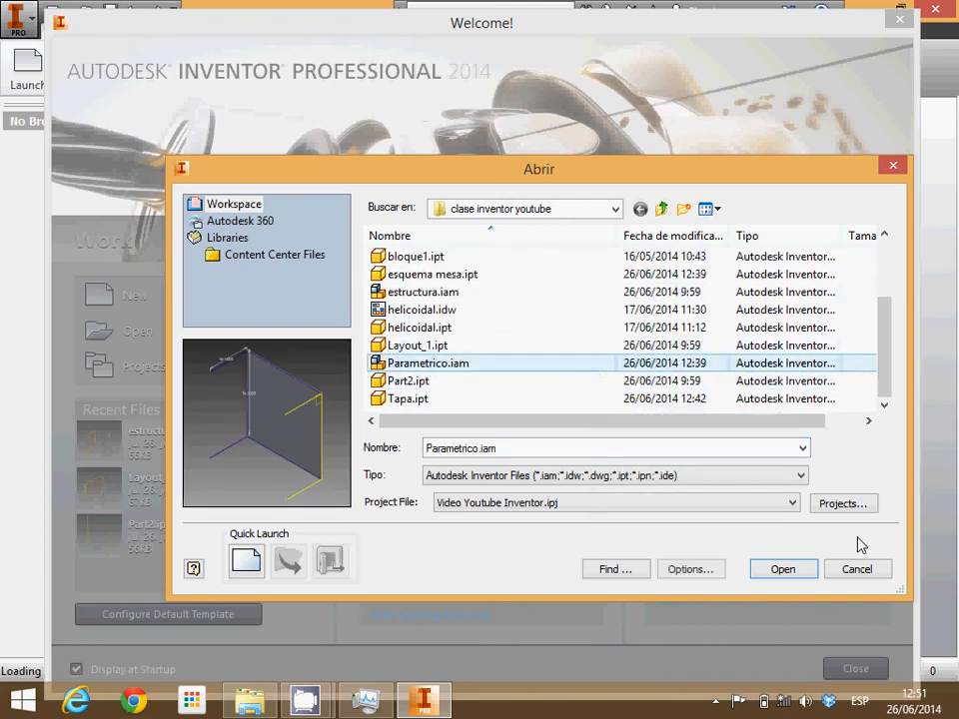
left_click(782, 569)
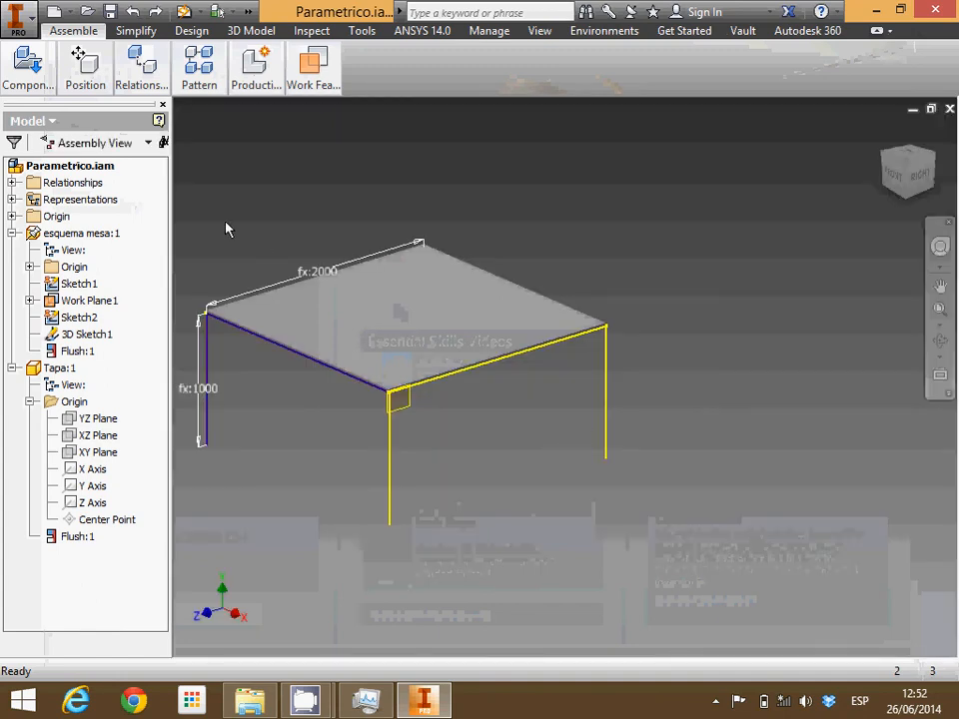
Delete the Tapa tabletop component from the assembly and save the assembly
left_click(60, 368)
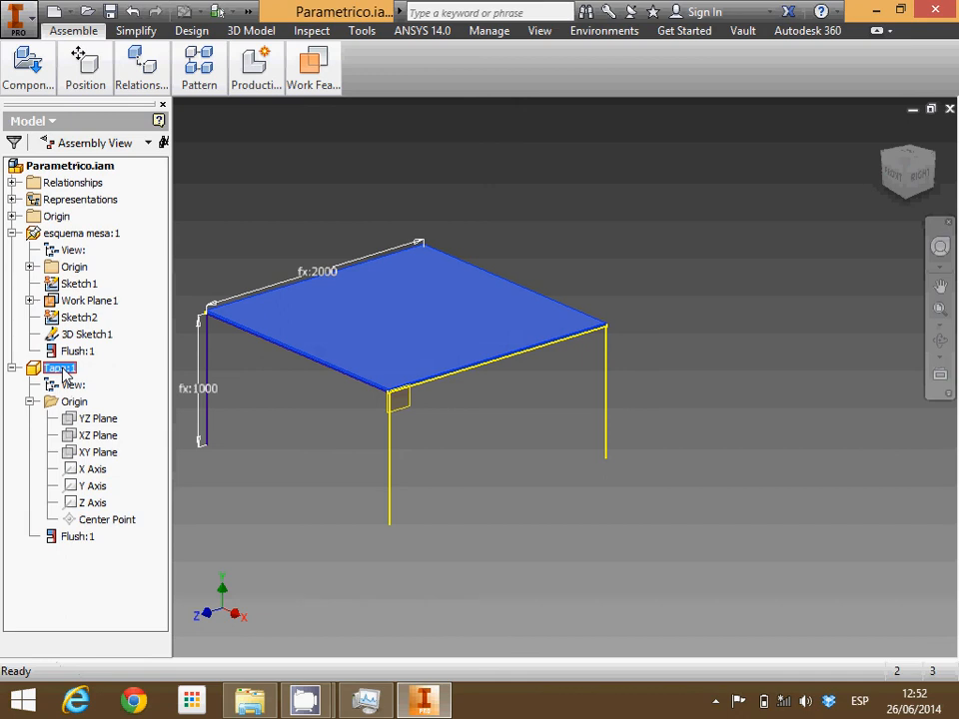
right_click(63, 373)
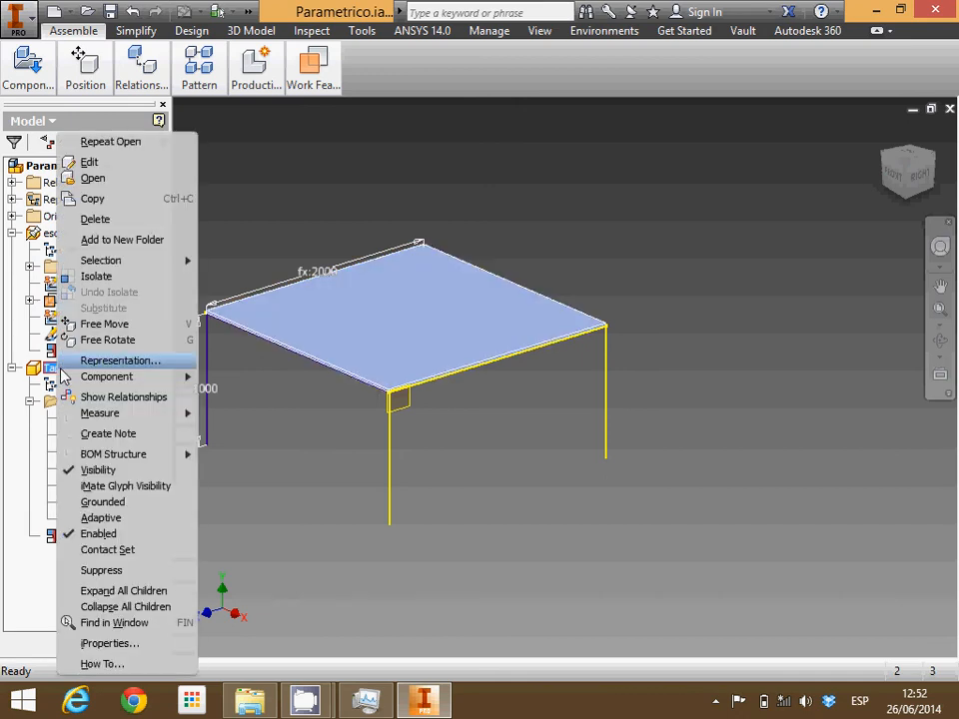
left_click(137, 220)
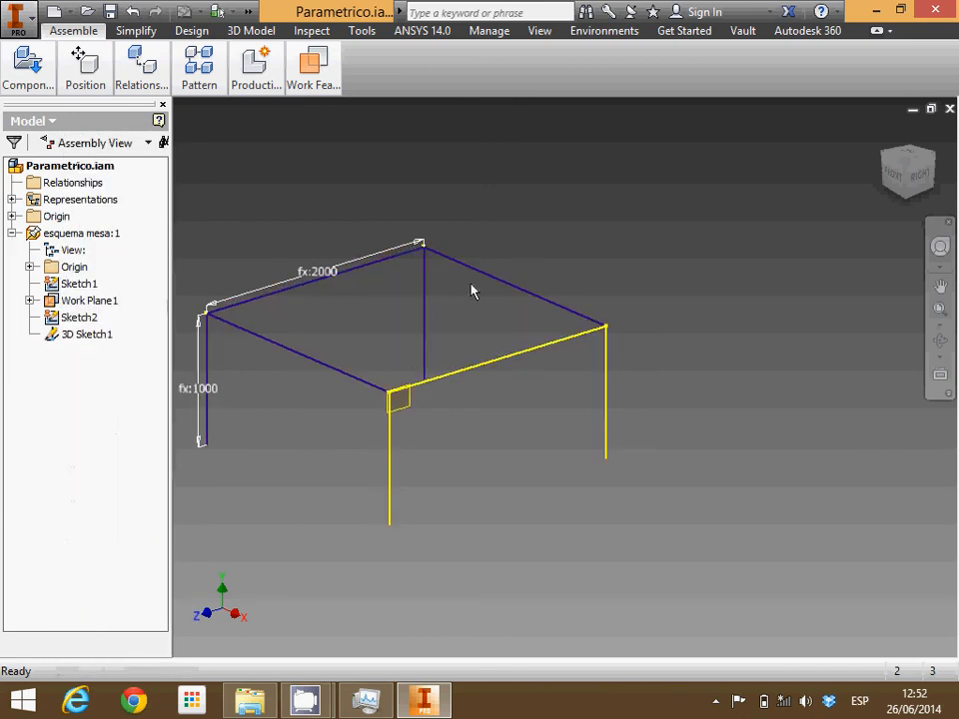
scroll(225, 189, "down", 3)
scroll(225, 189, "up", 5)
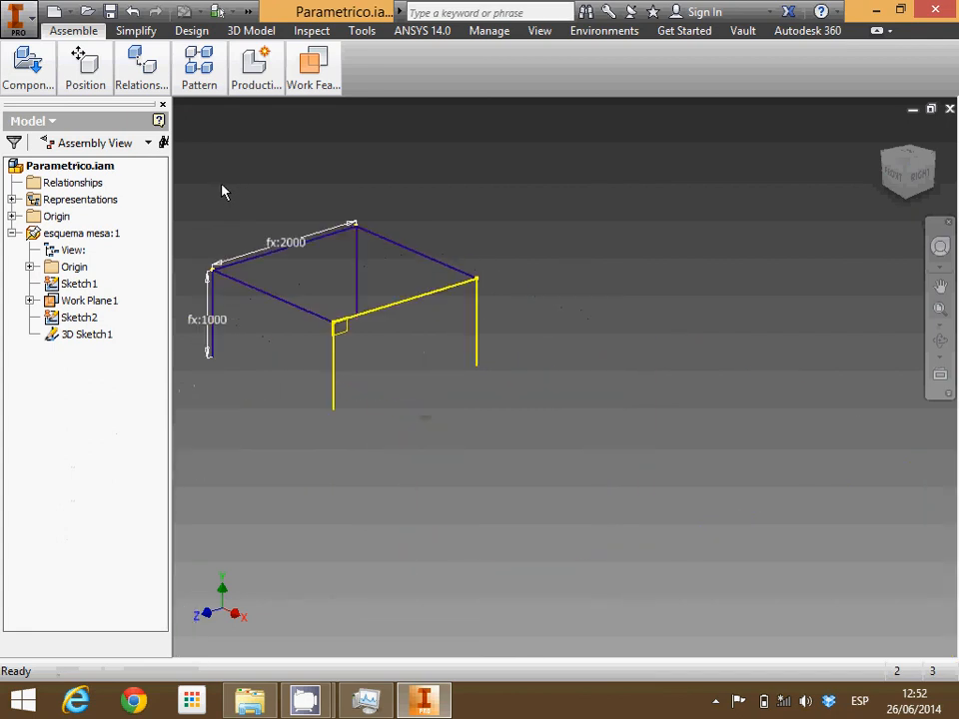
left_click(110, 13)
Start inserting frame members with the ISO standard, the ISO 4019 (Square) family and the 40x40x2 size
left_click(191, 31)
left_click(85, 67)
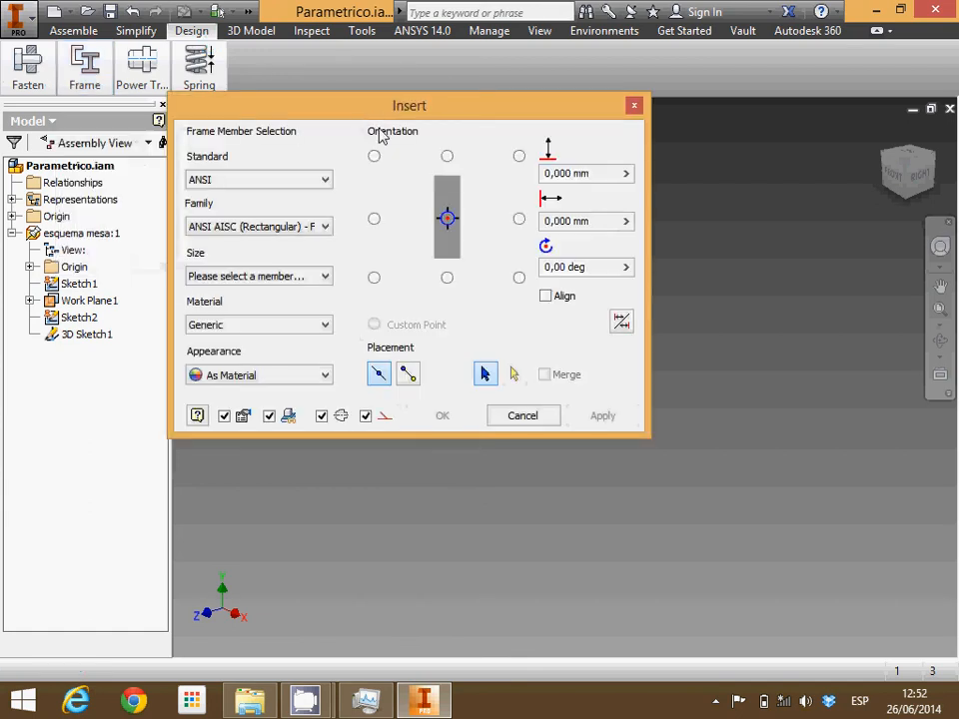
left_click(324, 181)
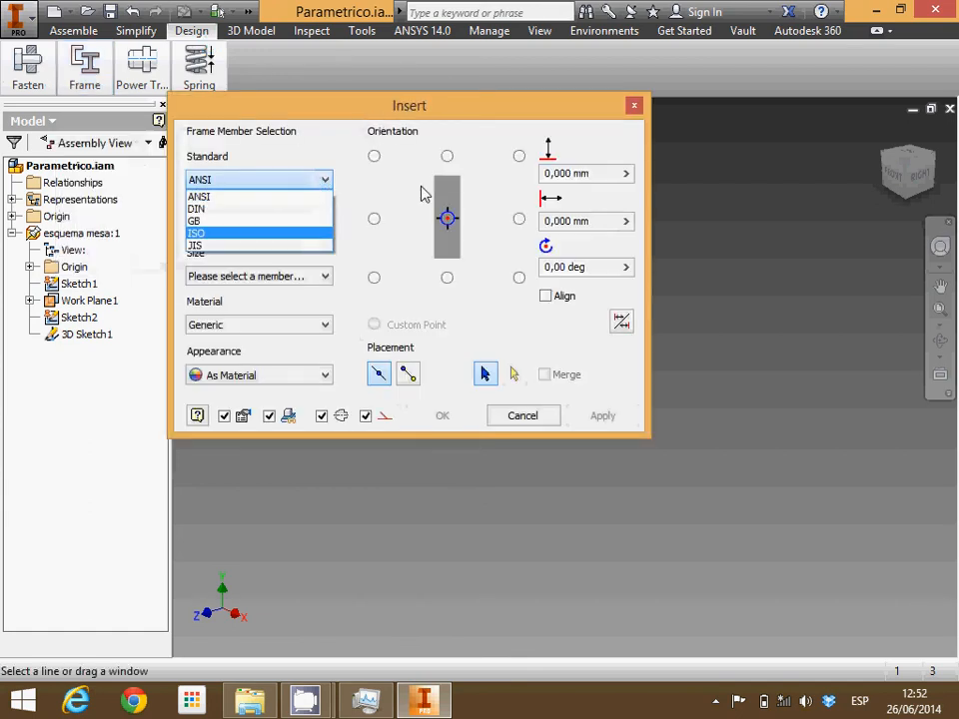
left_click(310, 234)
left_click_drag(441, 114, 221, 129)
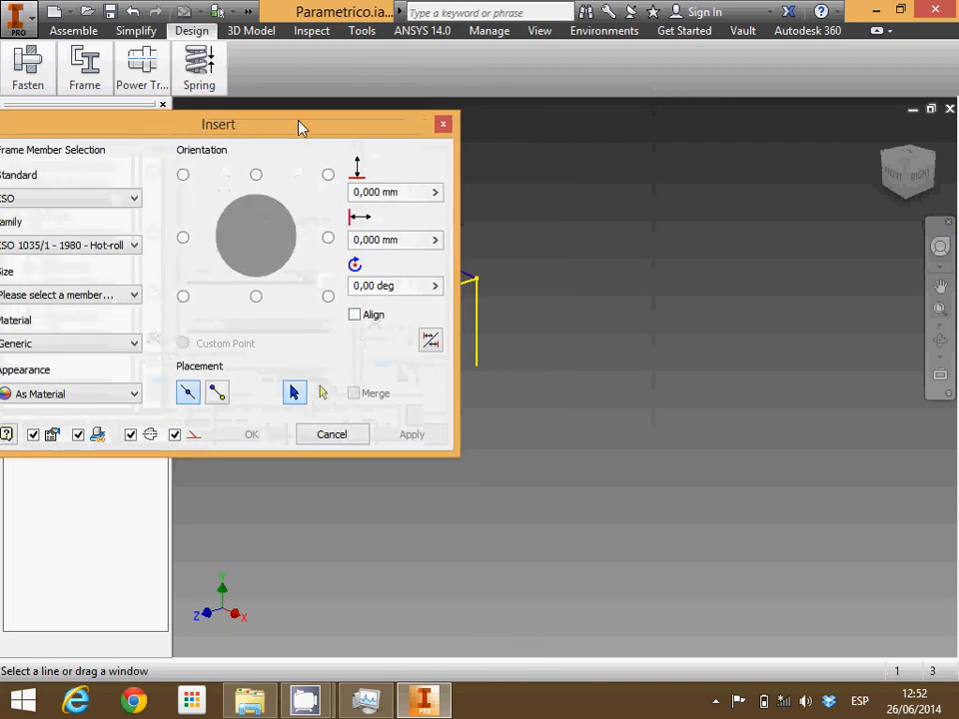
left_click_drag(257, 122, 532, 248)
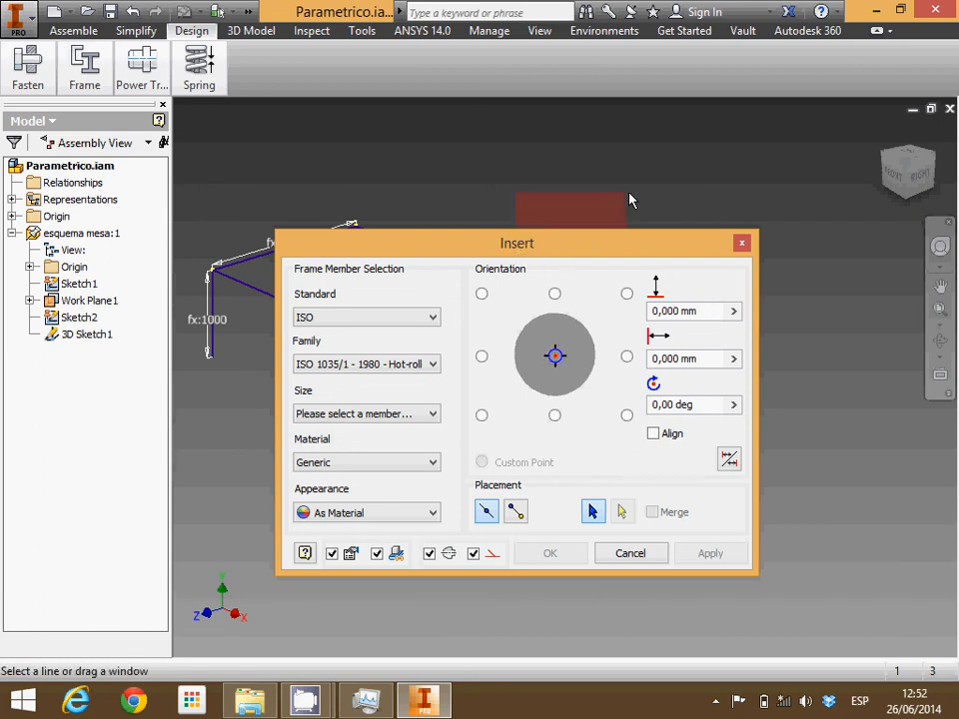
mouse_move(589, 244)
left_mouse_down()
mouse_move(672, 251)
mouse_move(844, 195)
mouse_move(839, 187)
left_mouse_up()
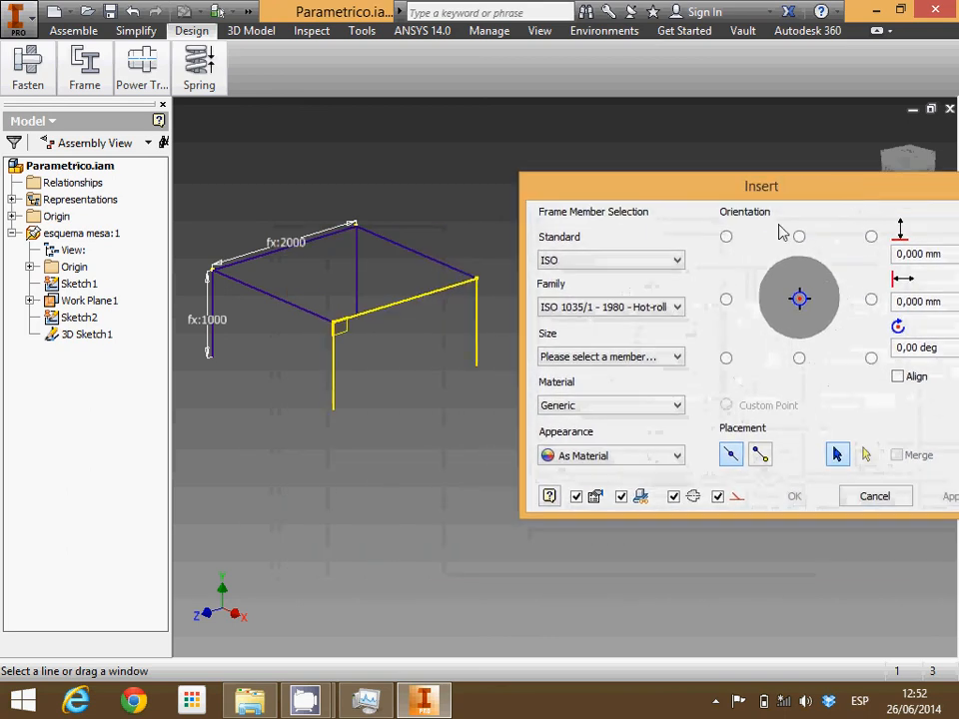
left_click(676, 306)
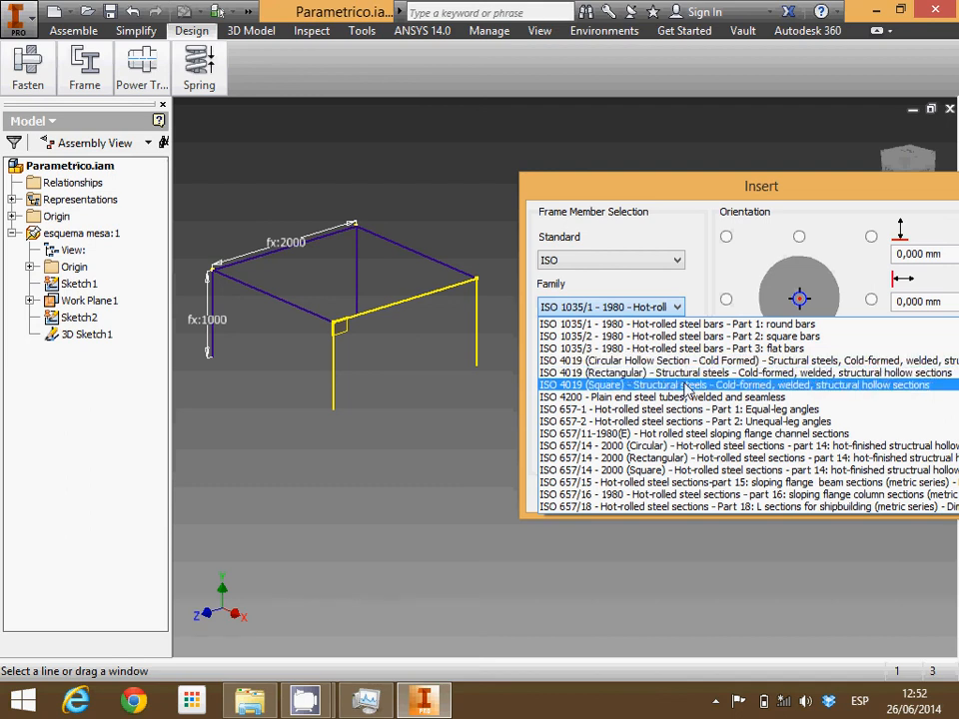
left_click(683, 385)
left_click(679, 361)
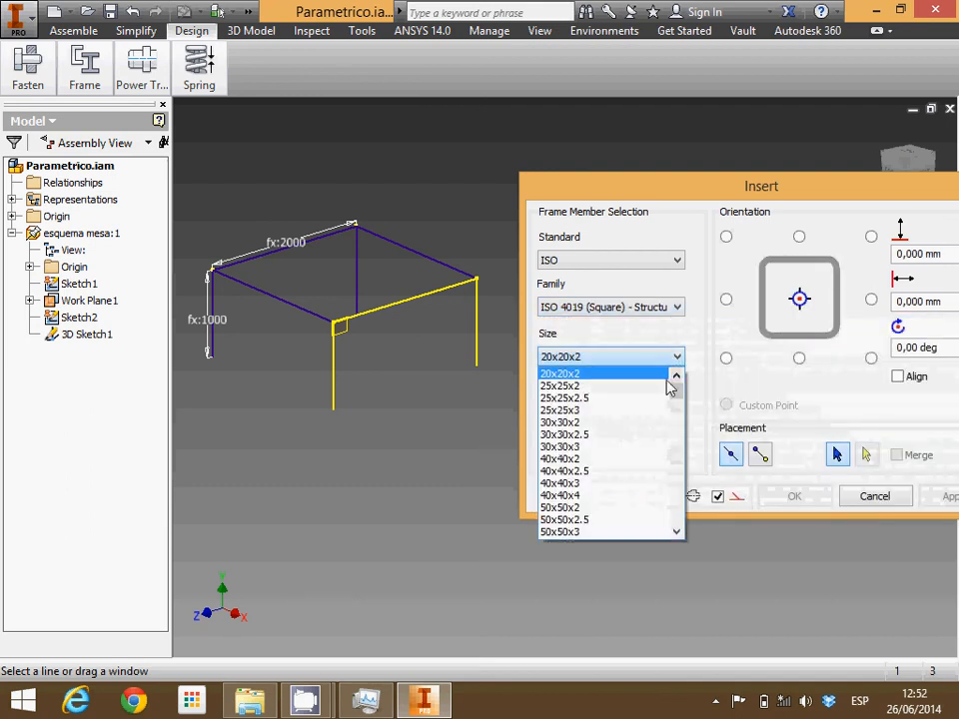
left_click(662, 459)
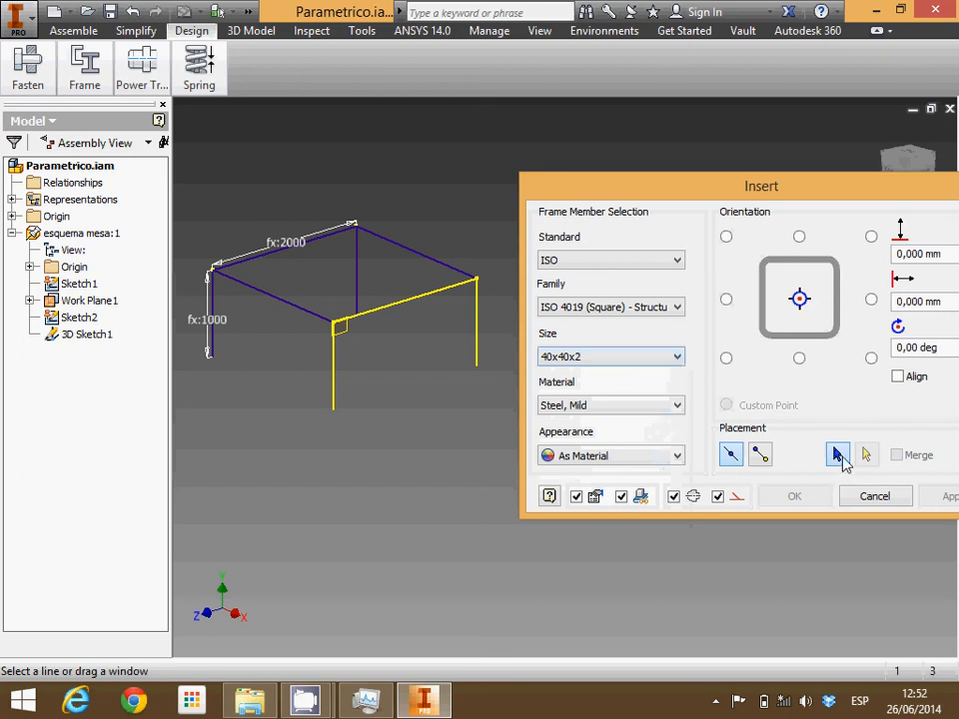
Place the square-tube members on the near and right-hand legs and all four tabletop edges, accepting the default frame and member file names
left_click(333, 375)
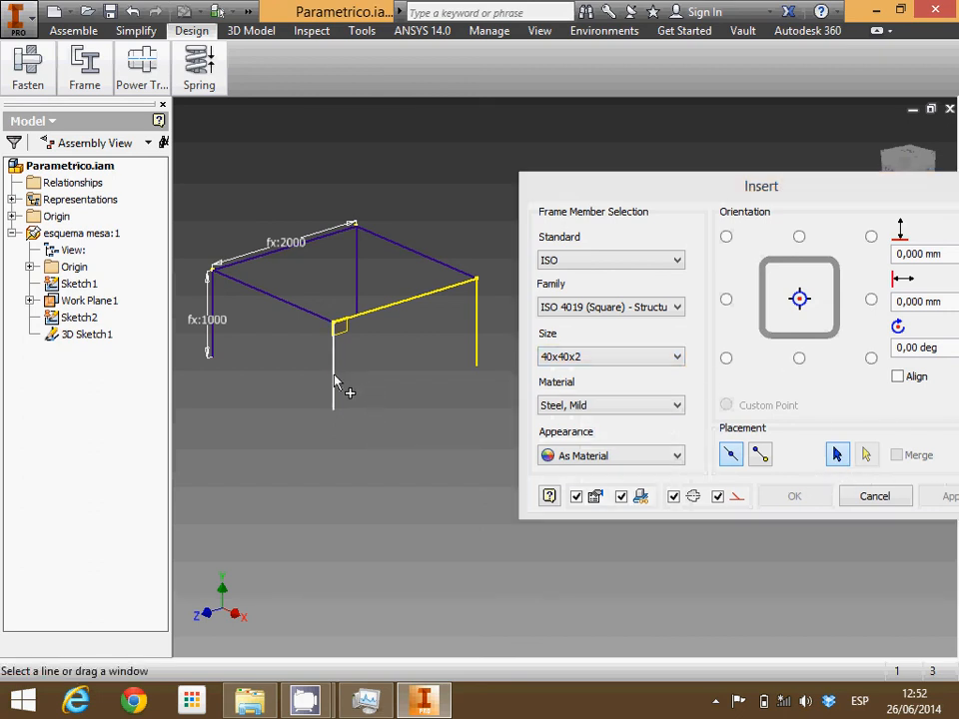
left_click(376, 313)
left_click(479, 335)
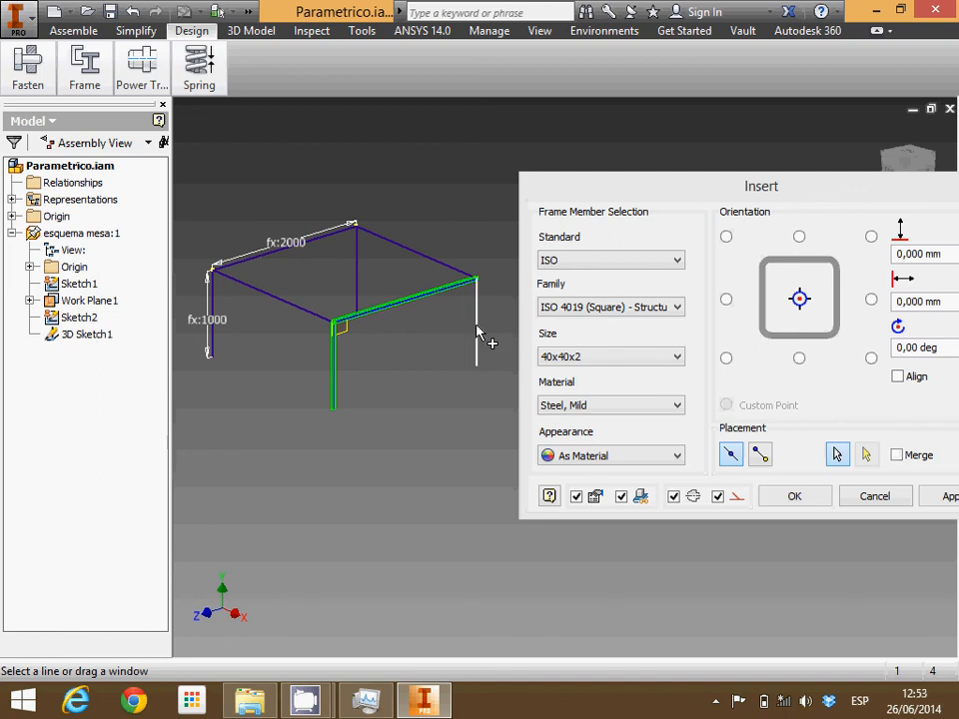
left_click(442, 270)
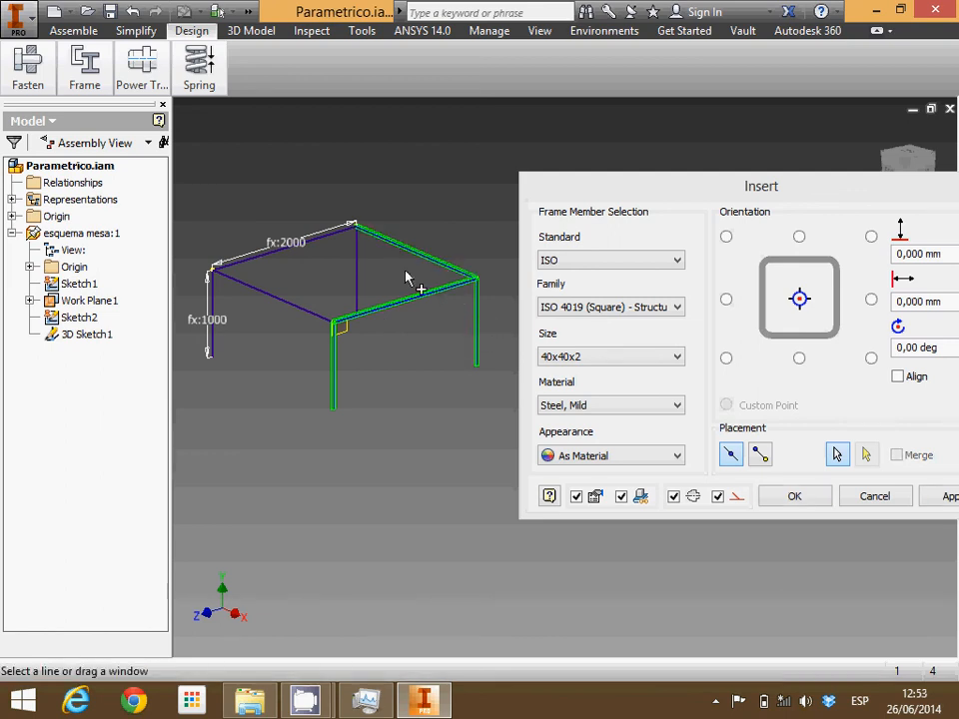
left_click(307, 313)
left_click(301, 247)
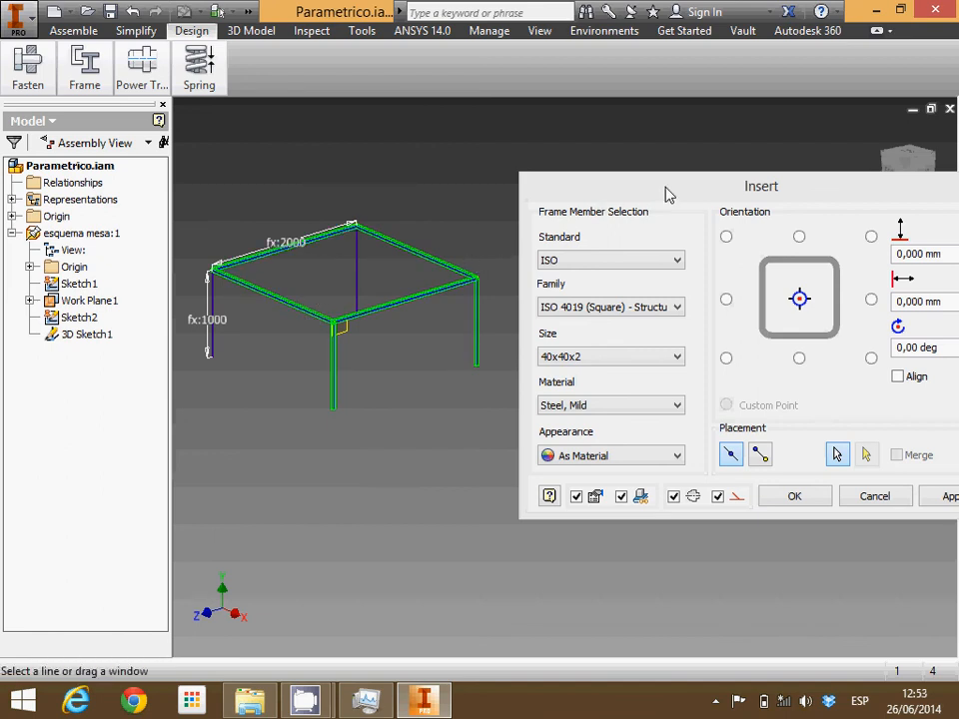
left_click_drag(665, 195, 598, 146)
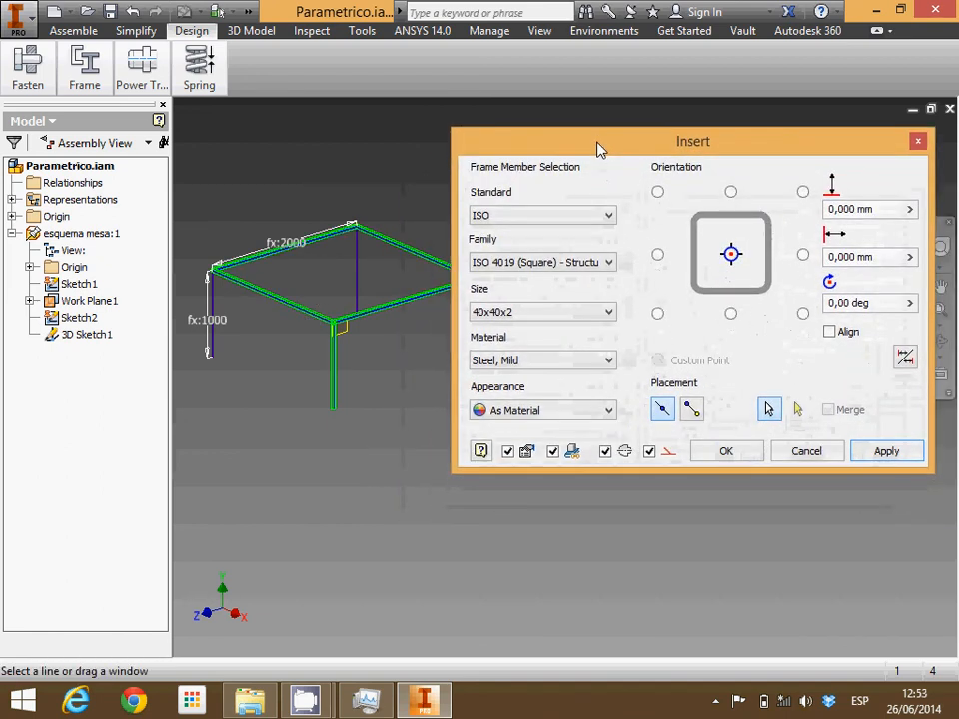
left_click(727, 452)
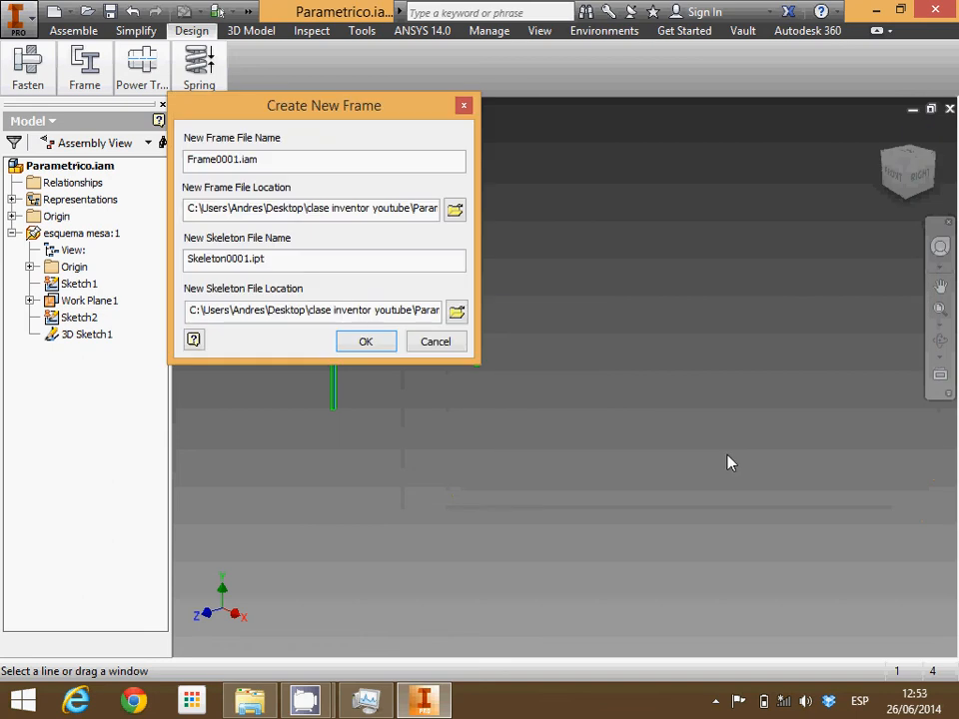
left_click(384, 343)
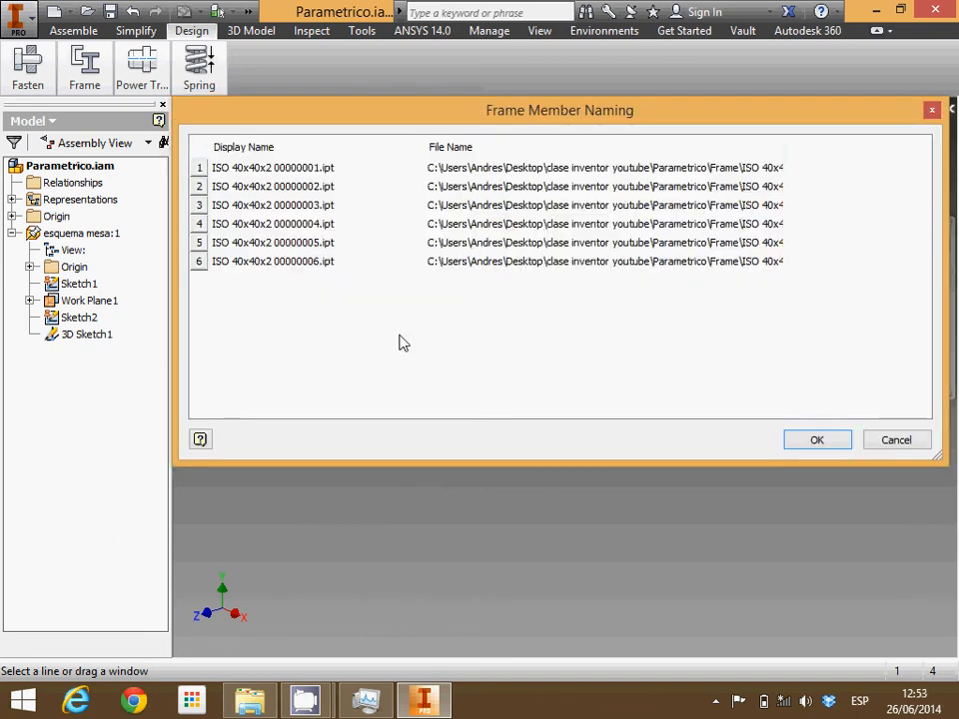
left_click(824, 442)
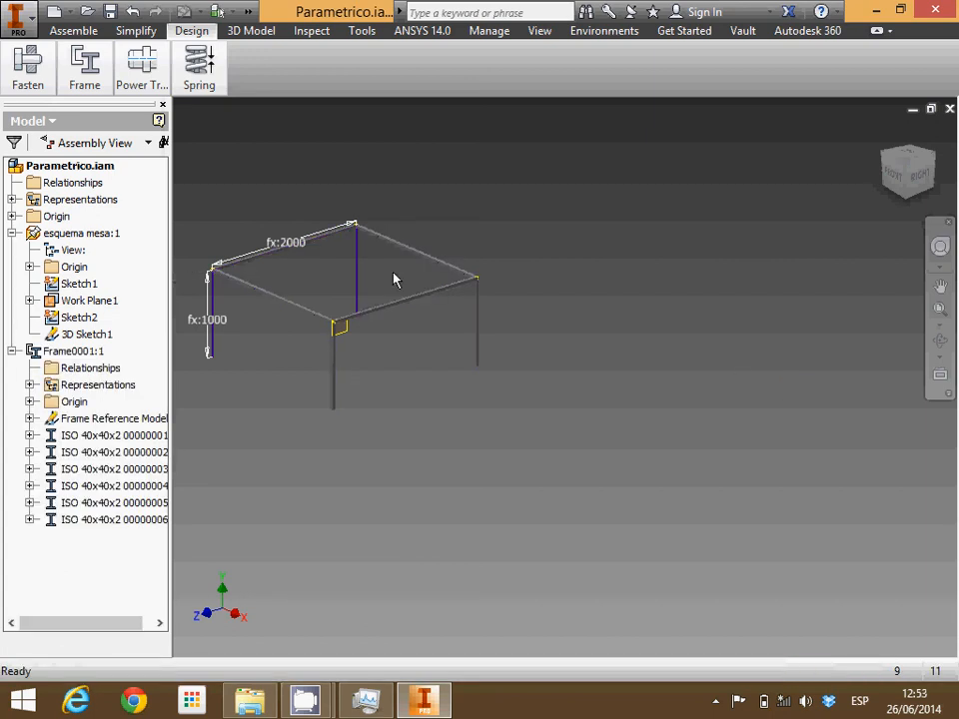
Miter the two tabletop tubes that meet at the nearest corner, with a 0 mm gap
scroll(308, 338, "down", 6)
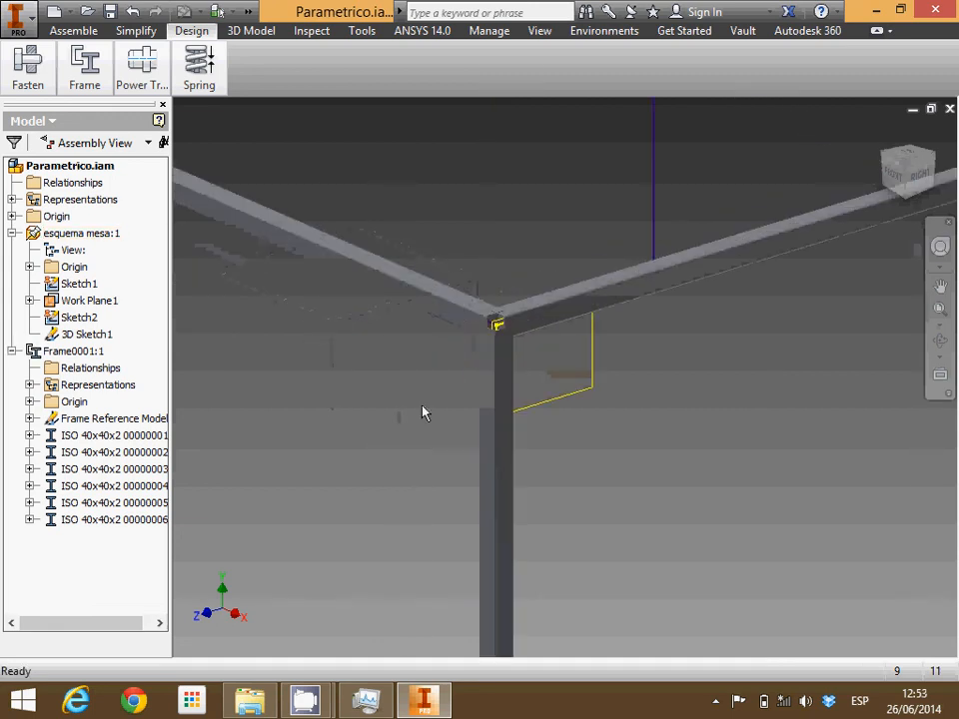
scroll(432, 412, "up", 5)
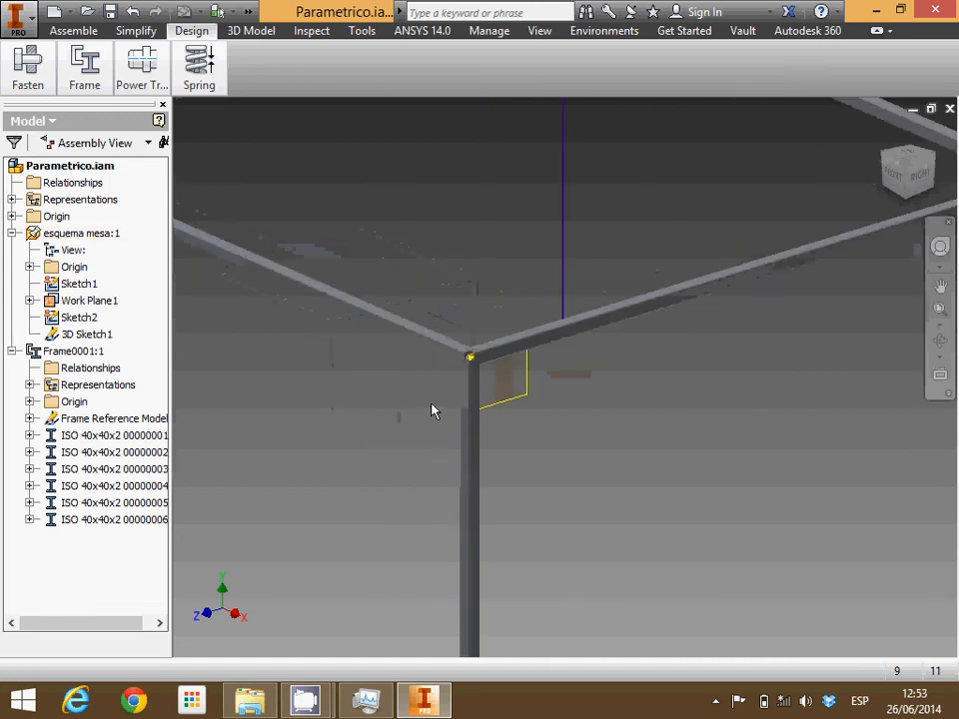
scroll(423, 426, "down", 5)
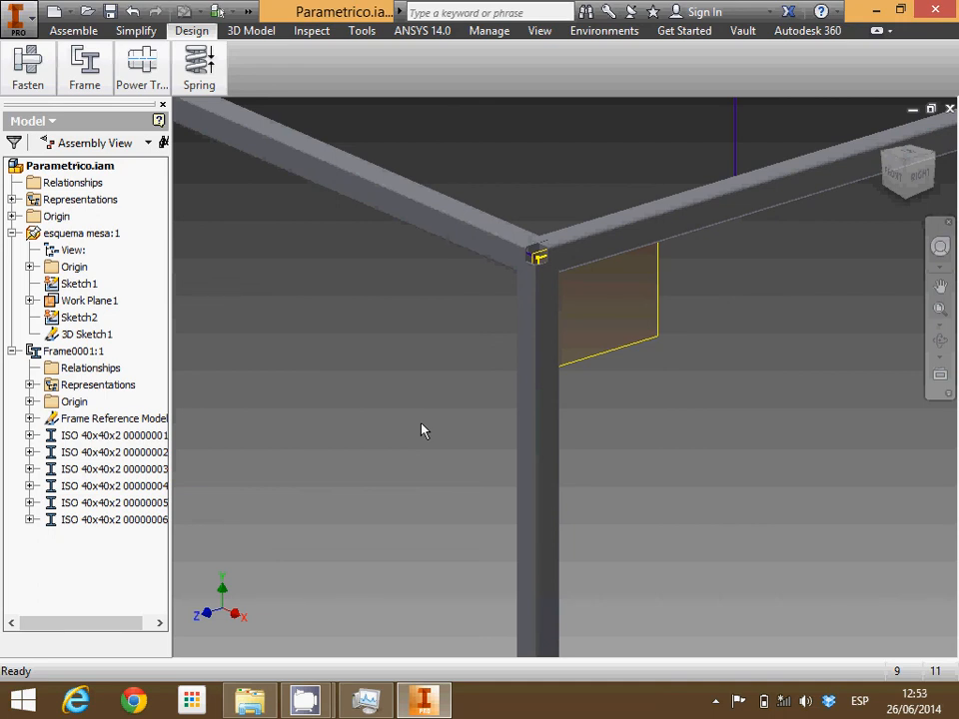
scroll(433, 417, "up", 3)
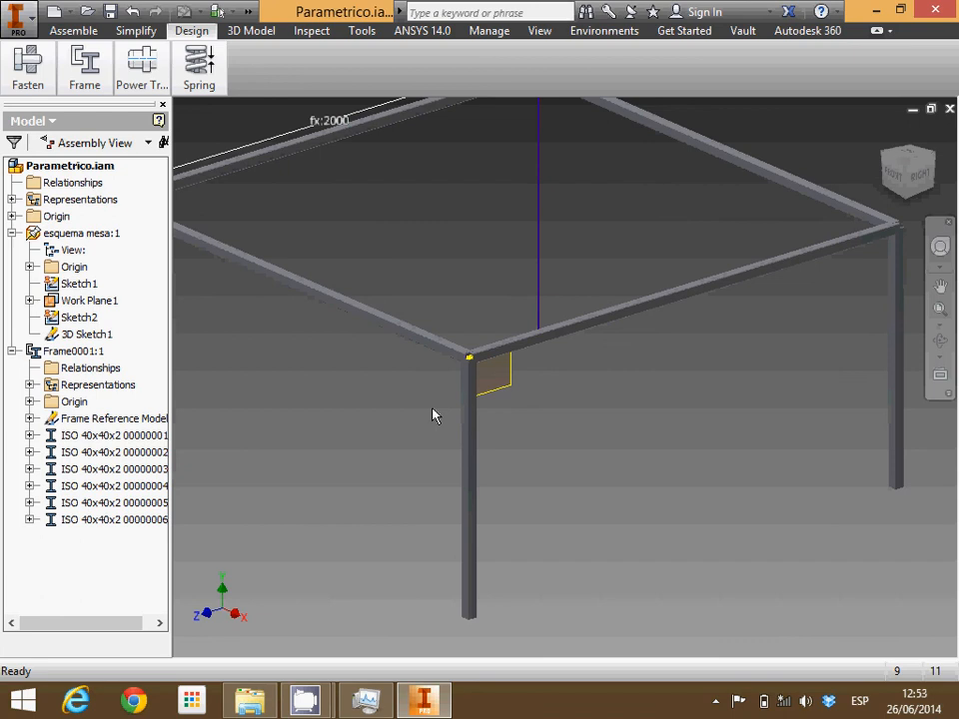
scroll(445, 318, "down", 3)
scroll(455, 444, "down", 2)
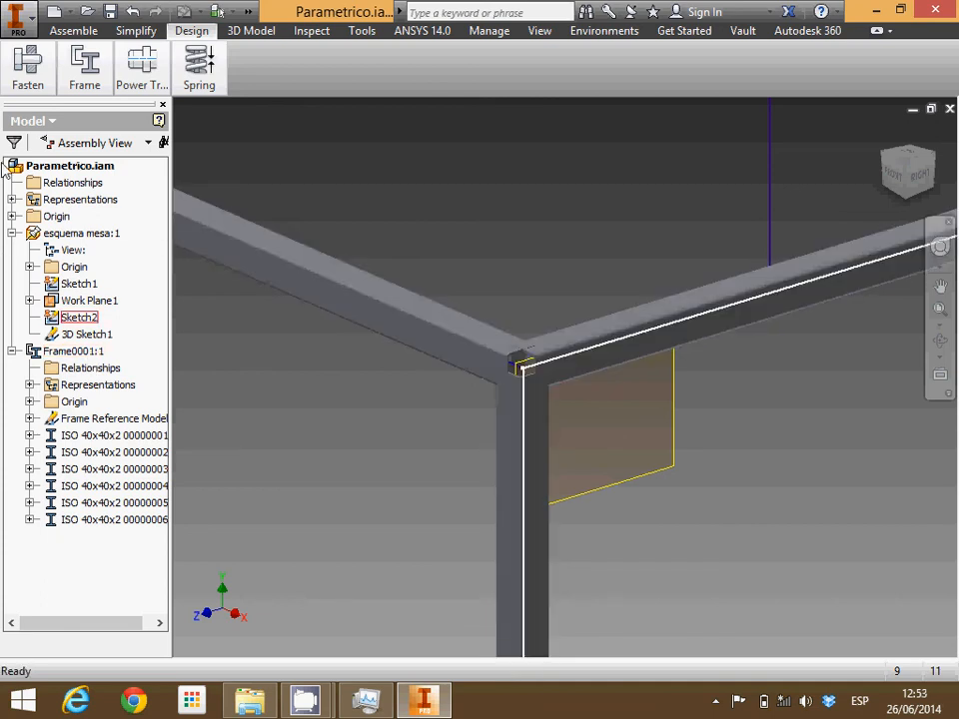
left_click(90, 77)
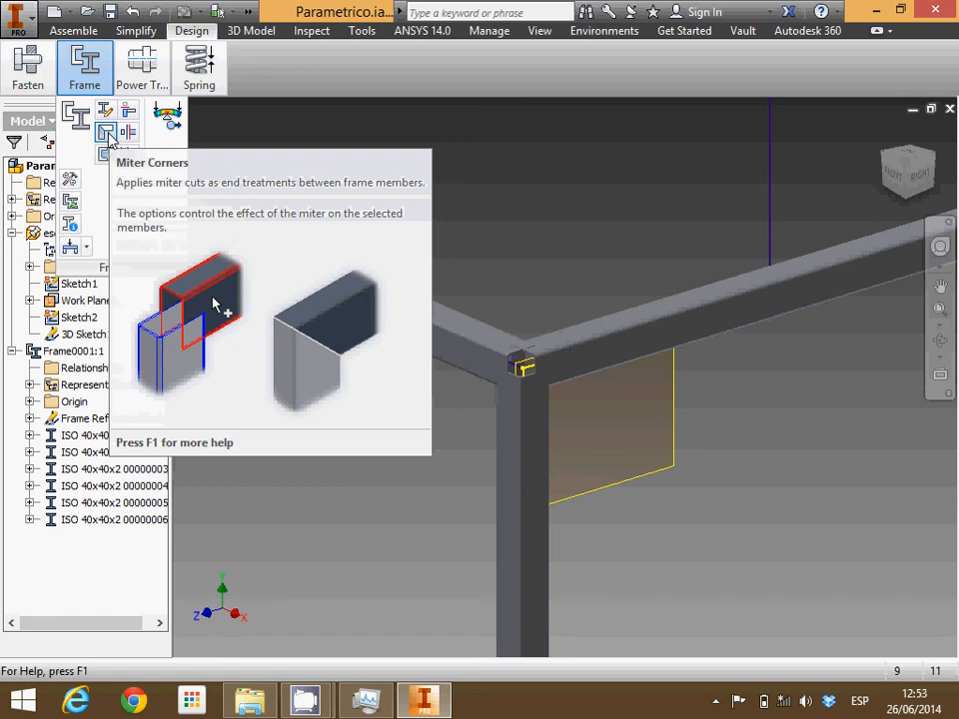
left_click(109, 135)
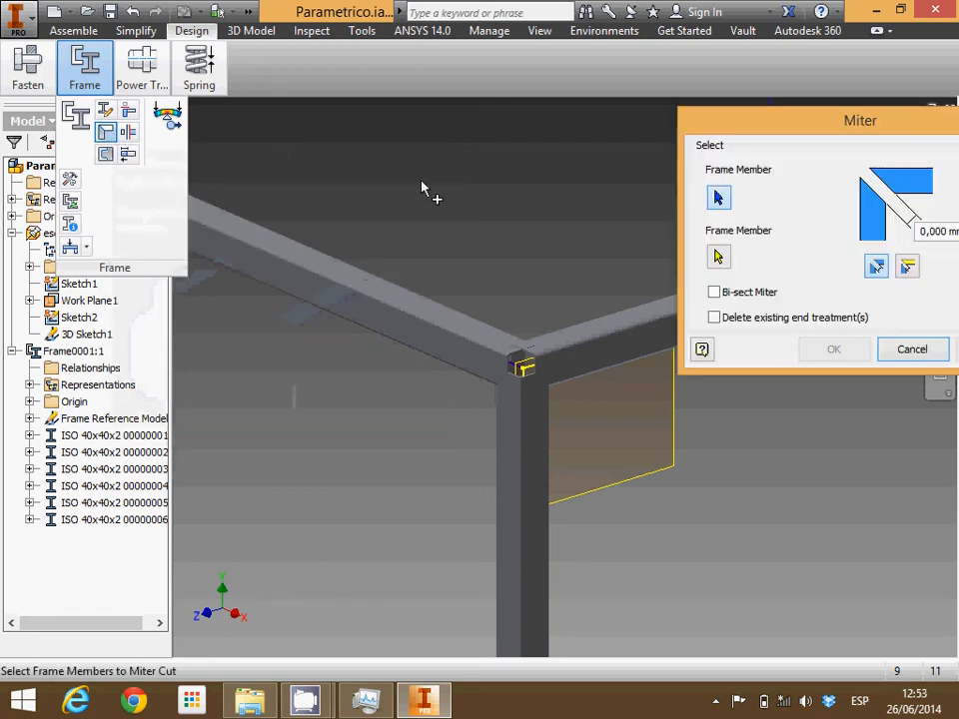
left_click(536, 363)
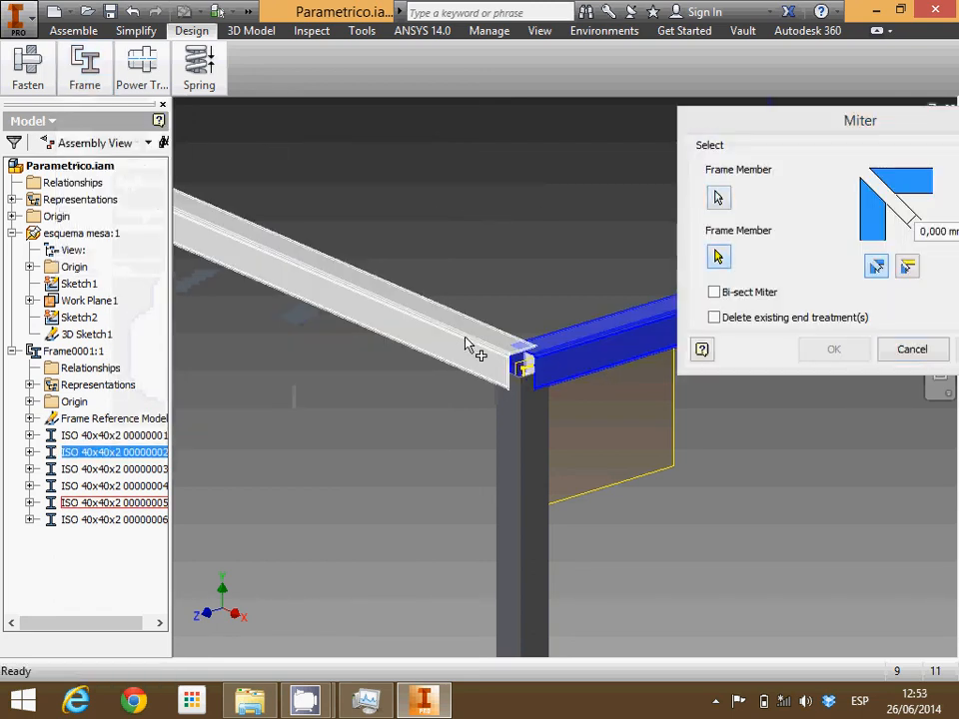
left_click(499, 345)
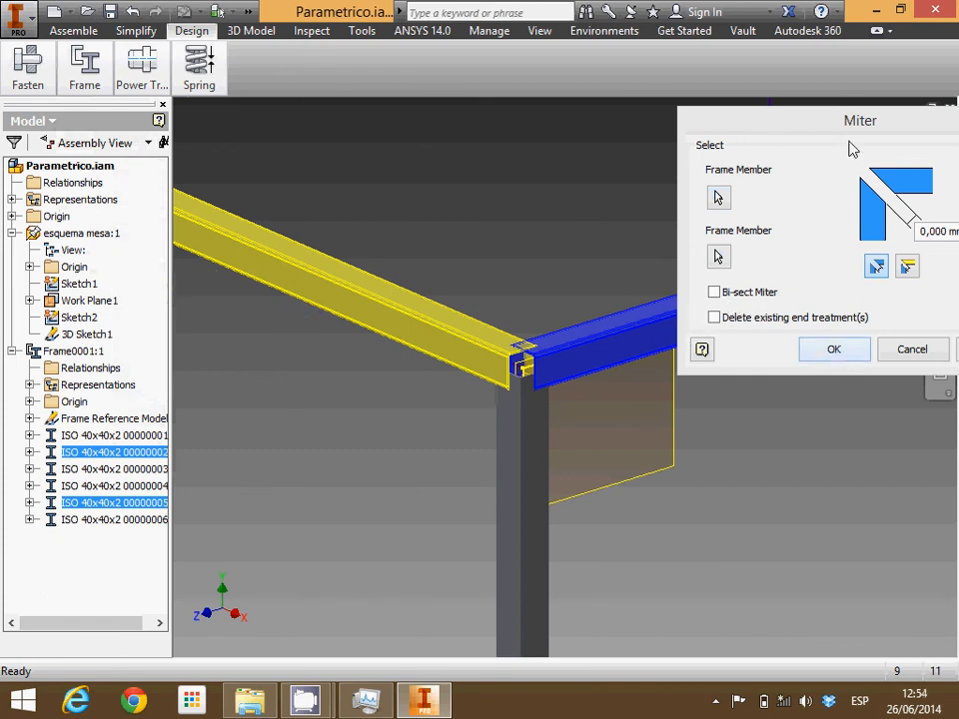
left_click_drag(850, 122, 287, 61)
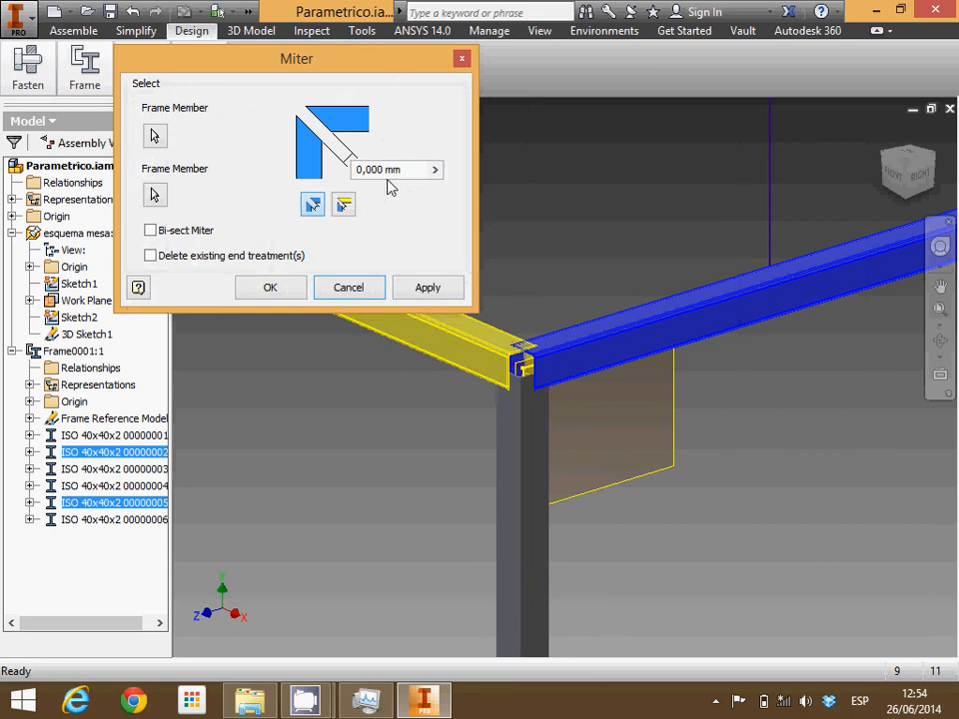
left_click(432, 289)
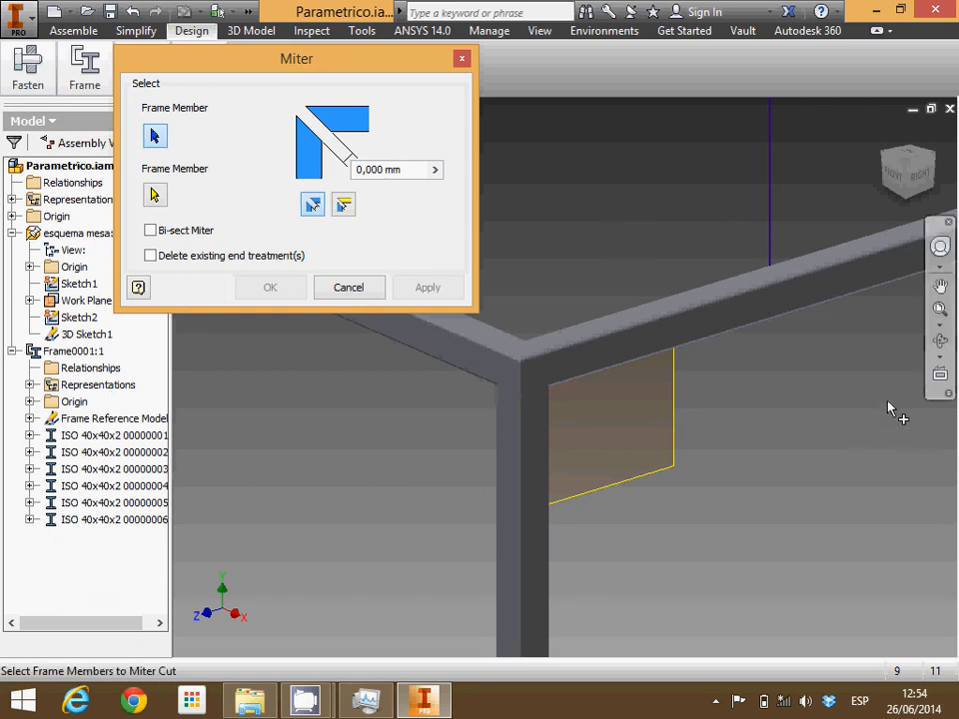
Miter the tabletop tubes at the right-hand corner and at the far corner of the frame
left_click(941, 309)
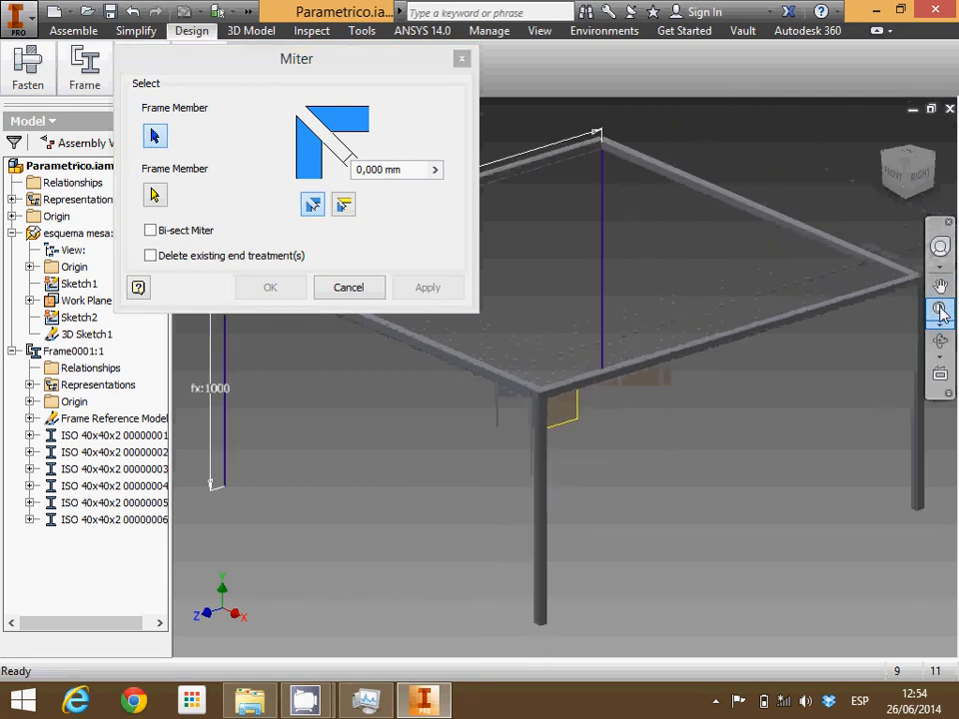
left_click(914, 276)
left_click(911, 289)
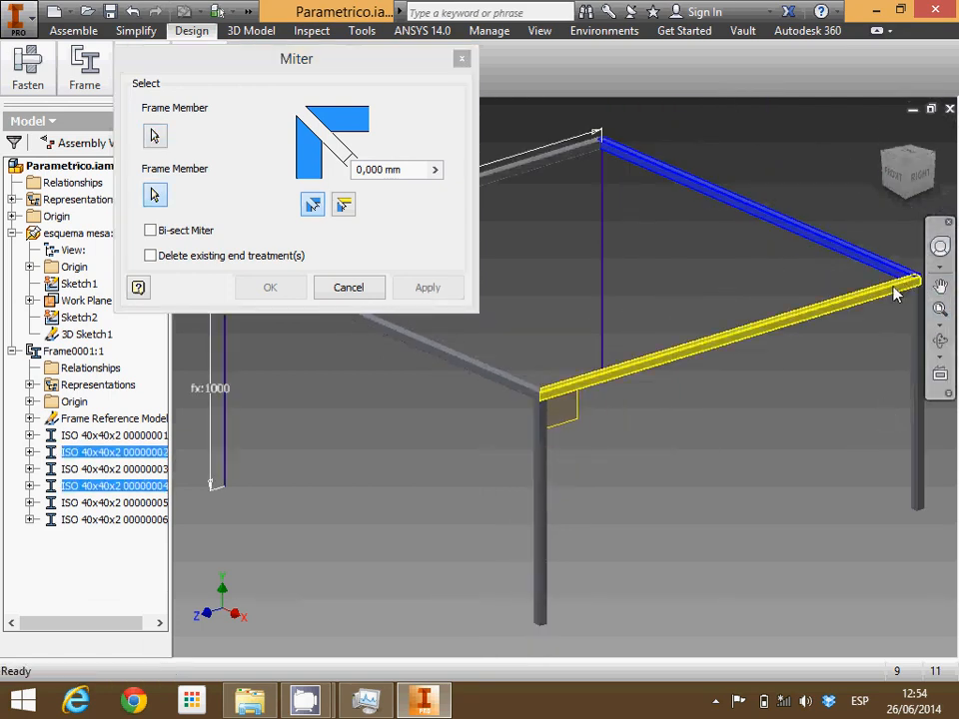
left_click(451, 292)
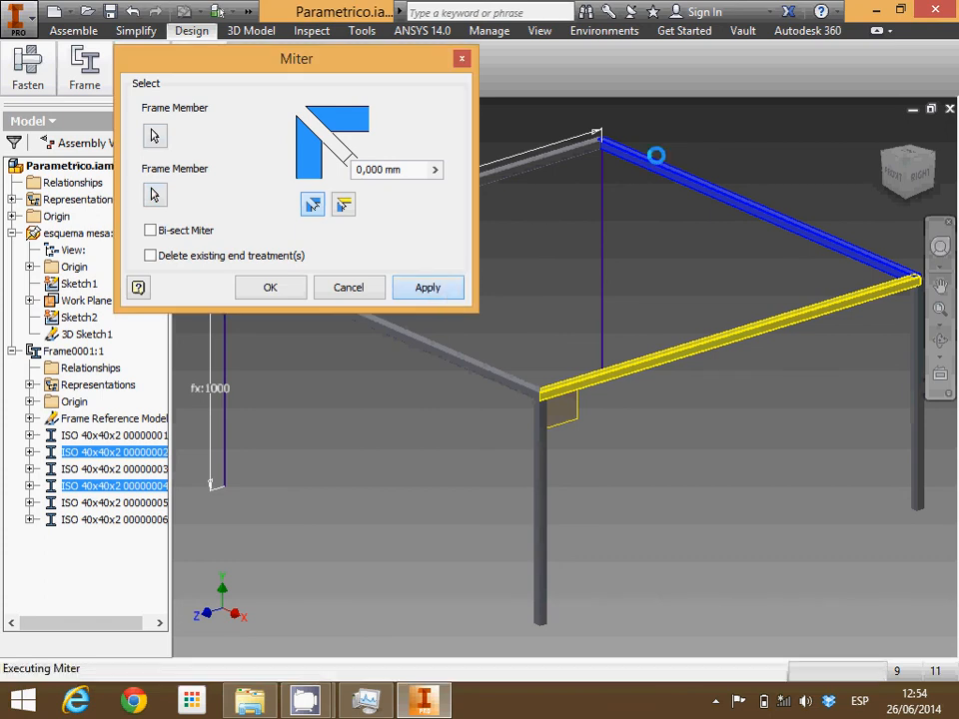
left_click(626, 153)
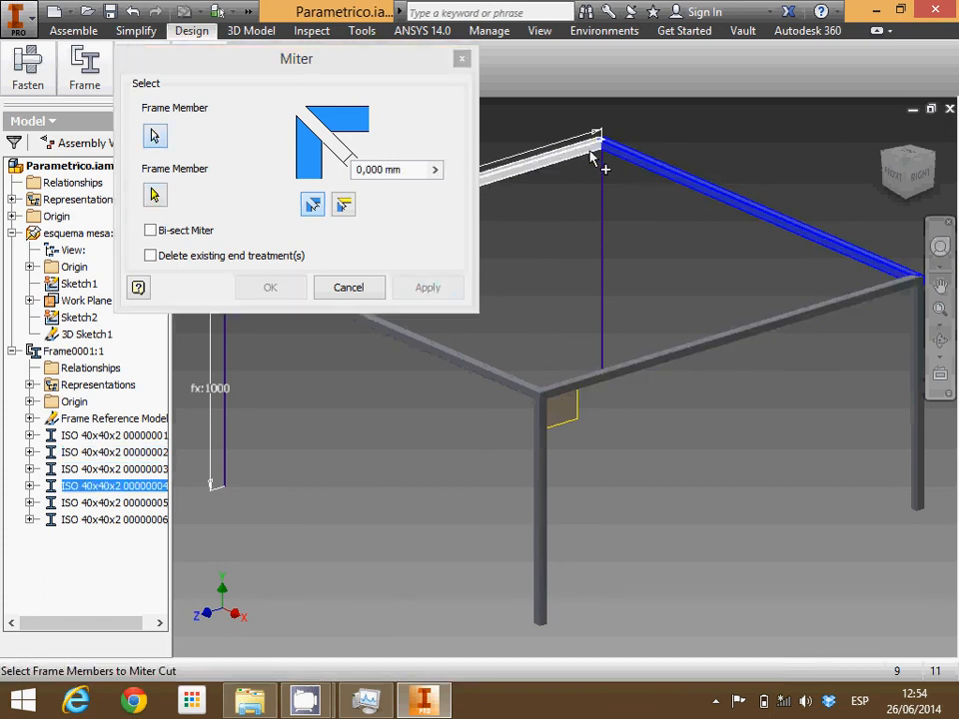
left_click(598, 148)
left_click(439, 292)
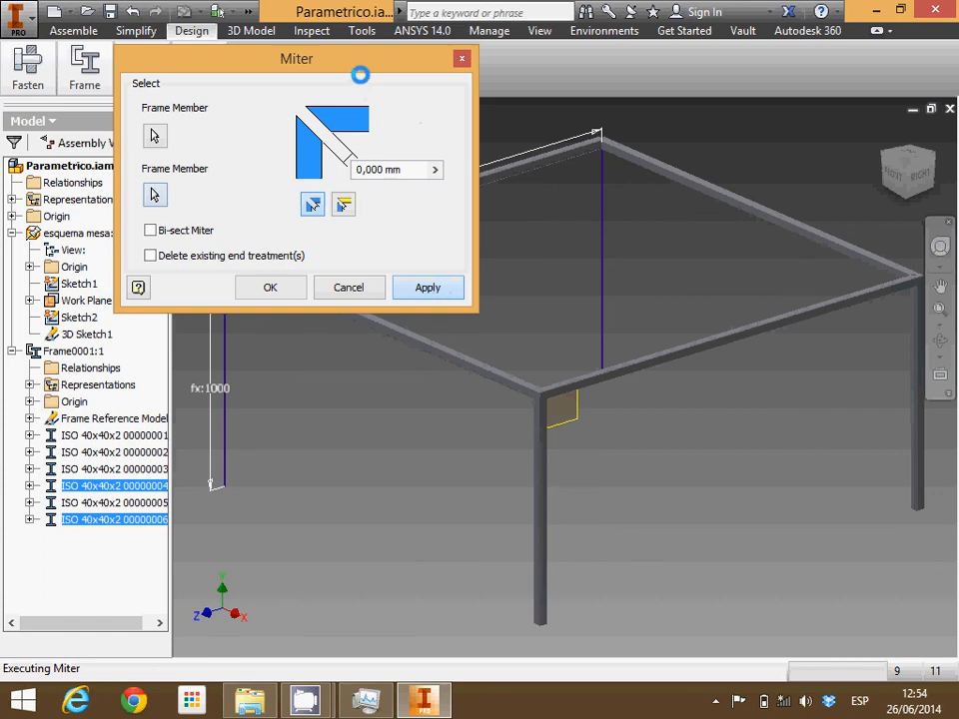
Miter the tabletop tubes at the remaining left-hand corner and finish the Miter command
left_click_drag(365, 64, 727, 120)
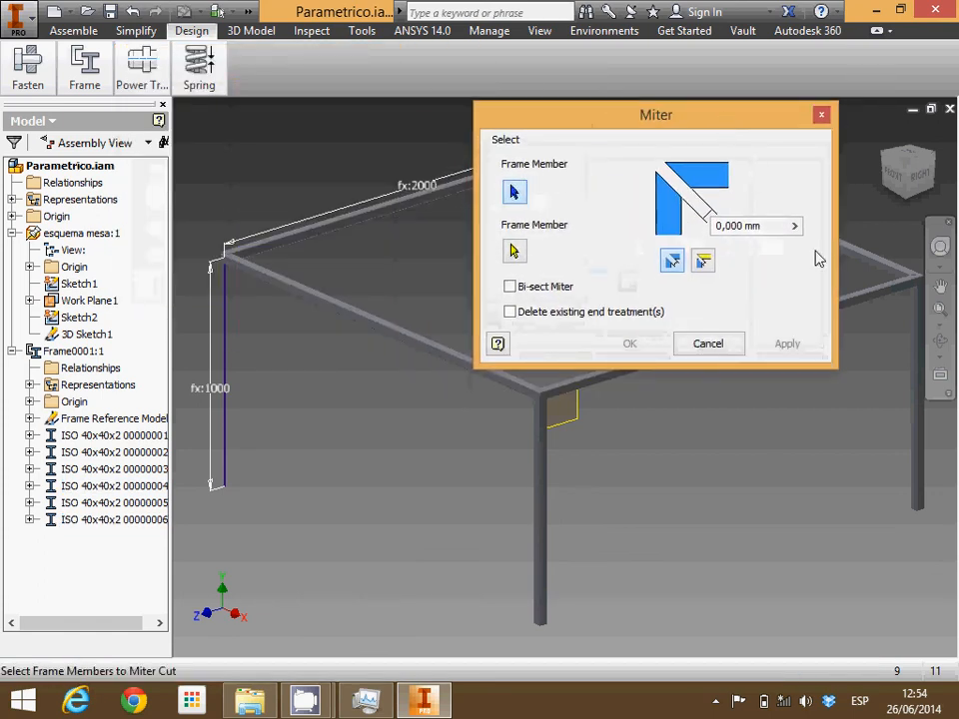
left_click(256, 273)
left_click(257, 249)
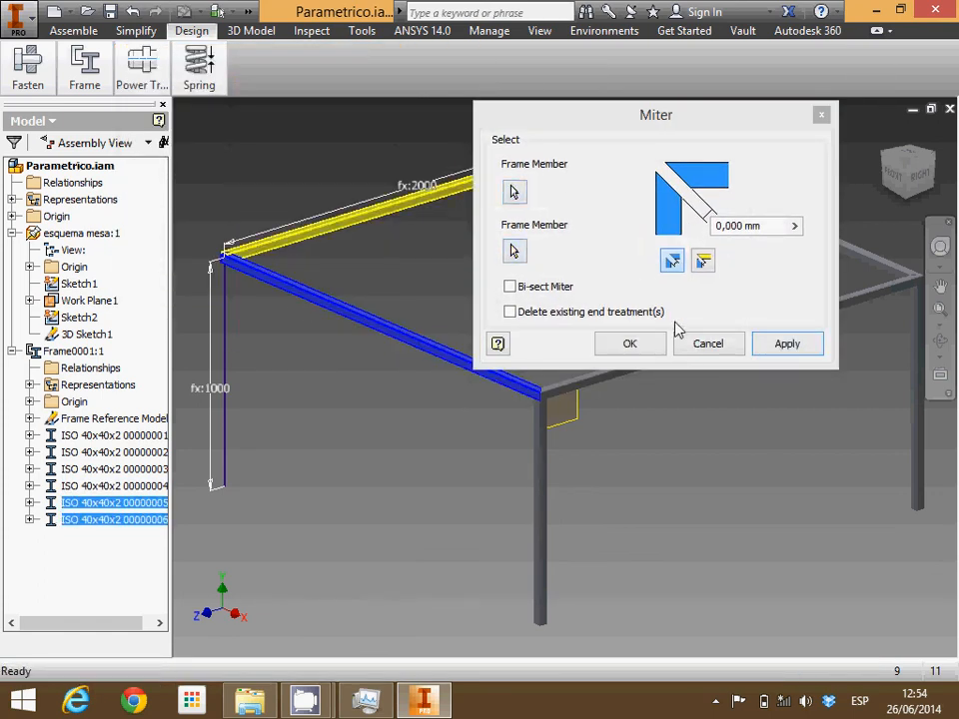
left_click(779, 345)
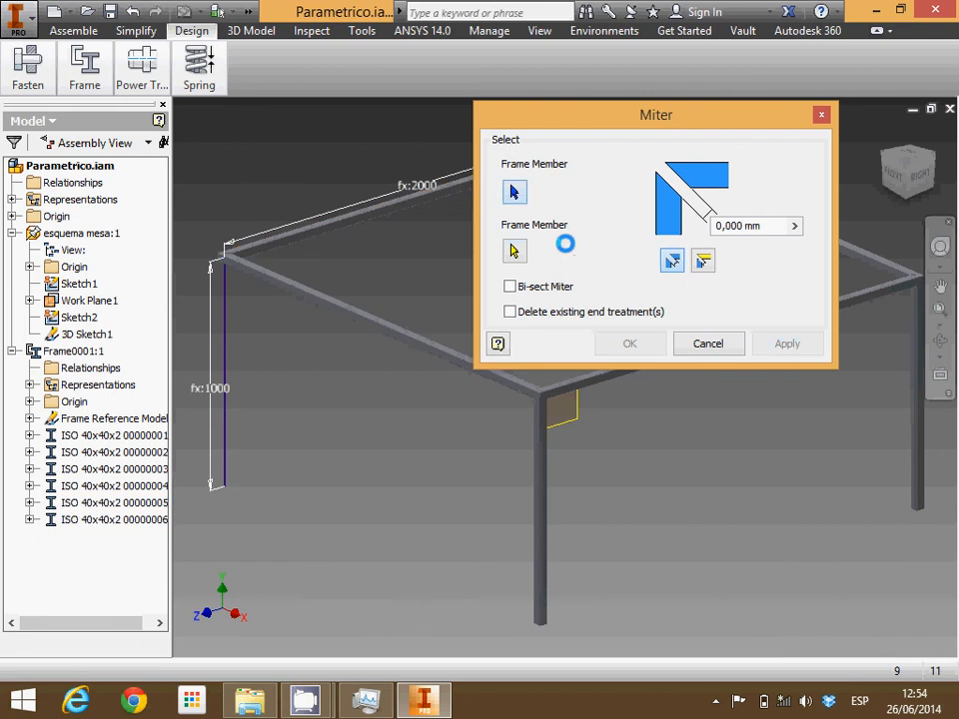
left_click(820, 115)
Try to trim the nearest leg against the left-hand tabletop tube using Trim to Frame with 0 mm offsets
scroll(529, 410, "up", 3)
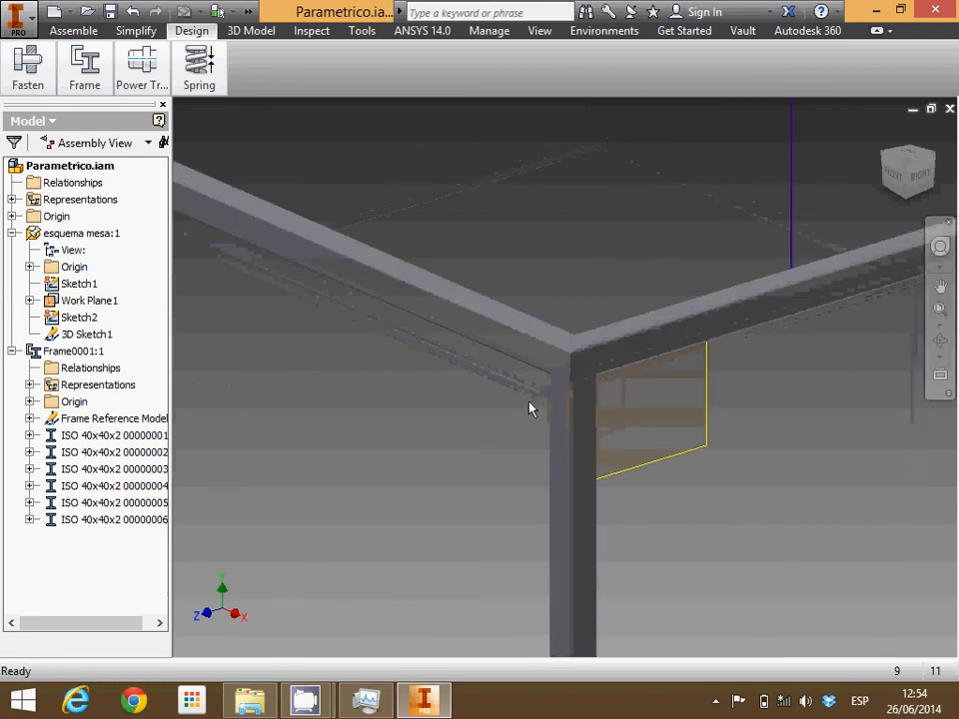
scroll(529, 409, "up", 4)
scroll(524, 395, "down", 4)
scroll(520, 395, "up", 3)
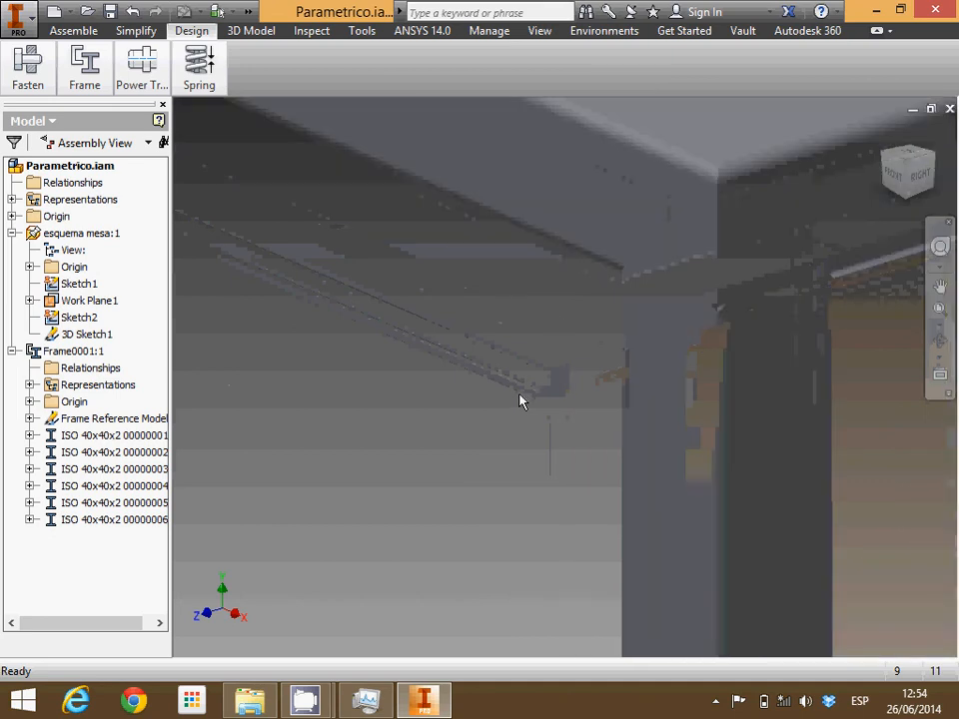
scroll(519, 393, "down", 2)
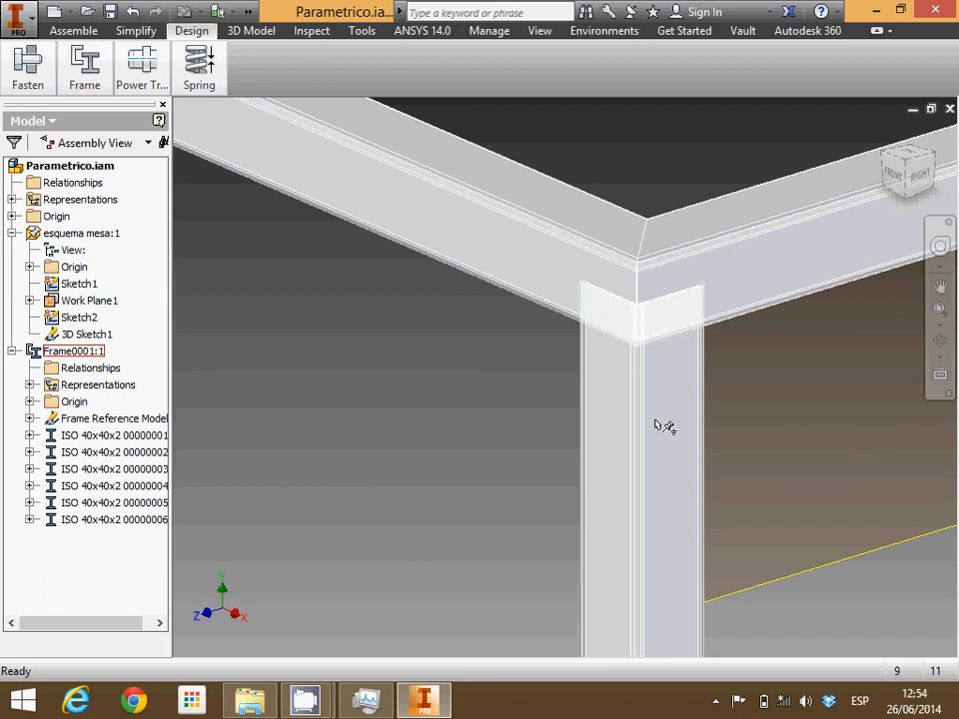
left_click(88, 68)
left_click(85, 68)
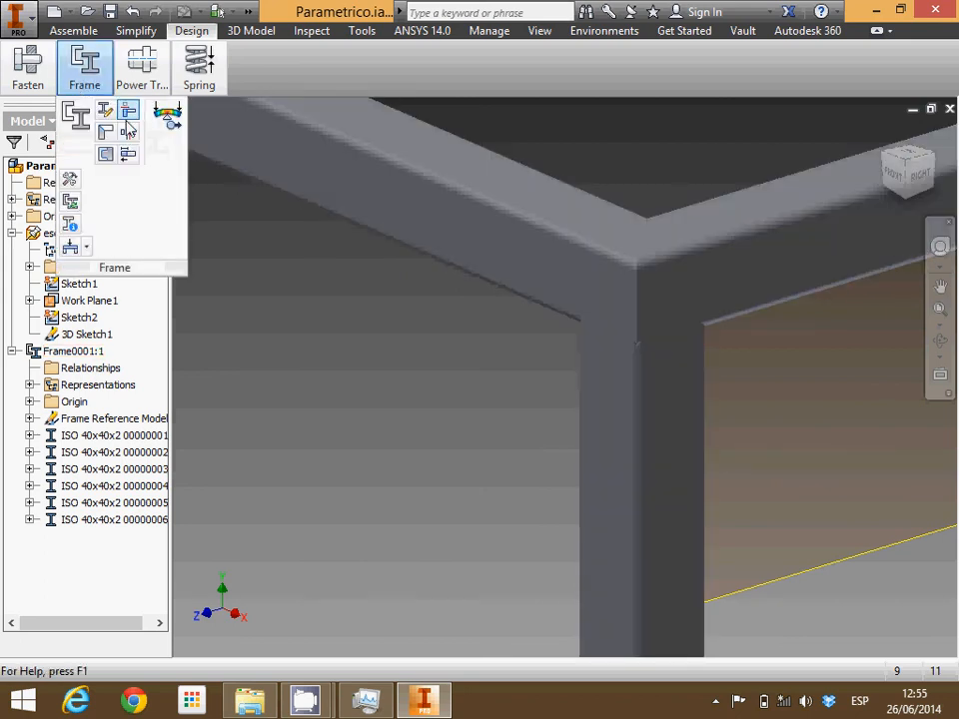
left_click(128, 112)
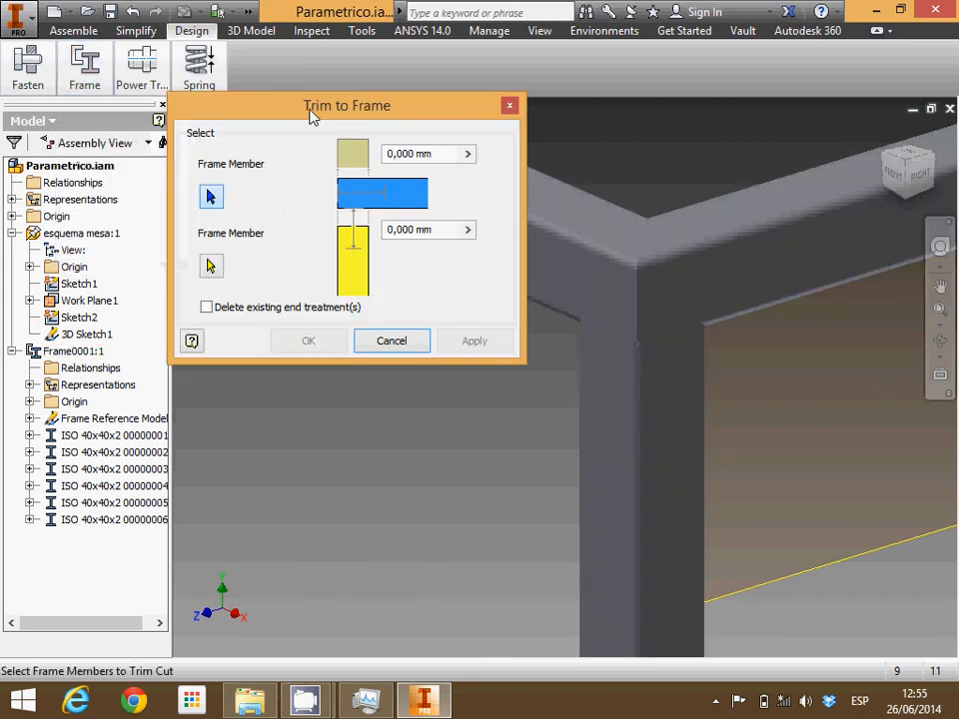
left_click_drag(311, 117, 170, 93)
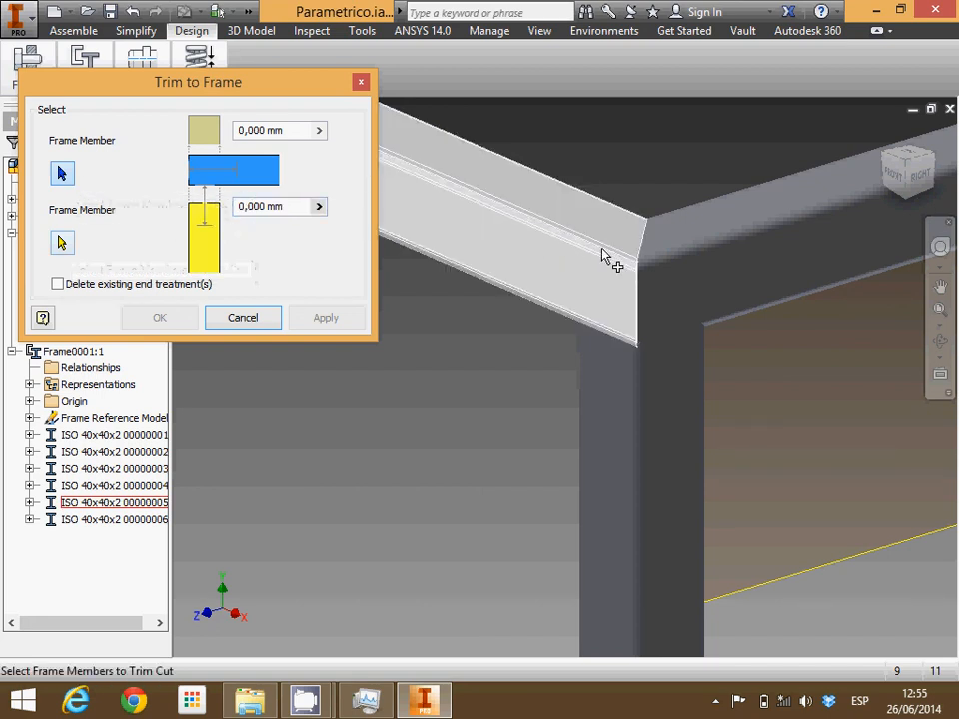
left_click(599, 289)
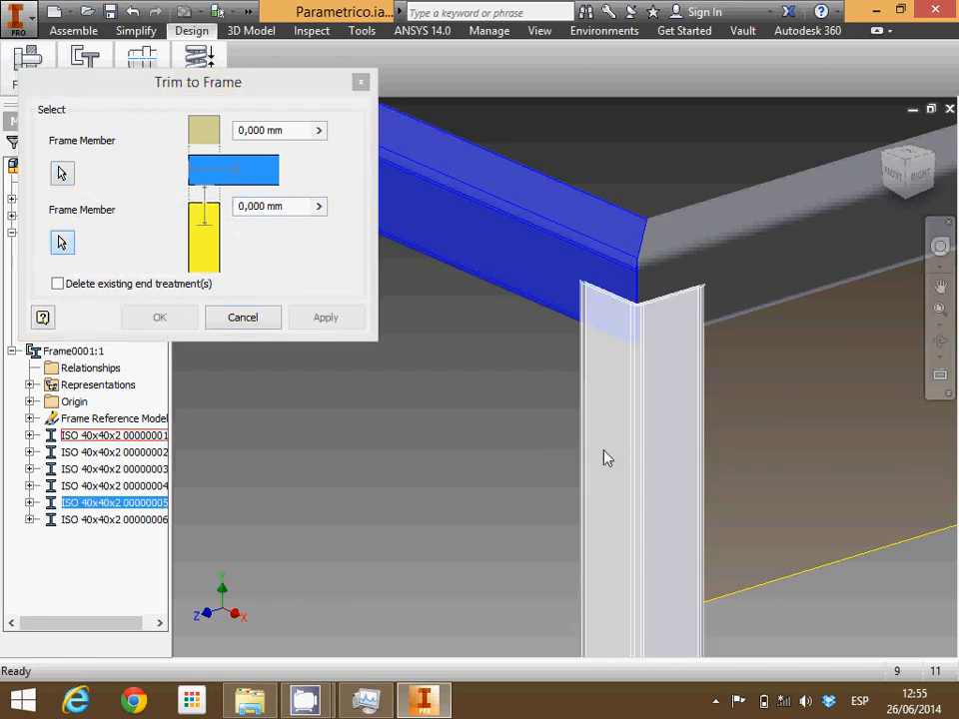
left_click(607, 457)
left_click(325, 317)
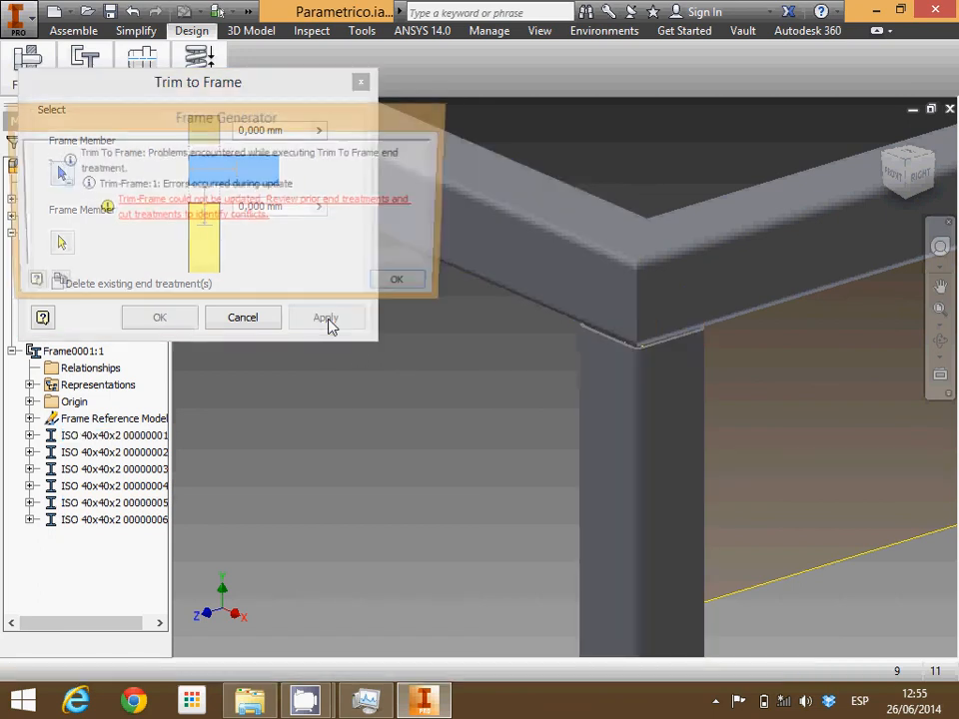
Try to trim the right-hand leg against the tabletop tube running to the nearest corner, using Trim to Frame with 0 mm offsets
left_click(416, 290)
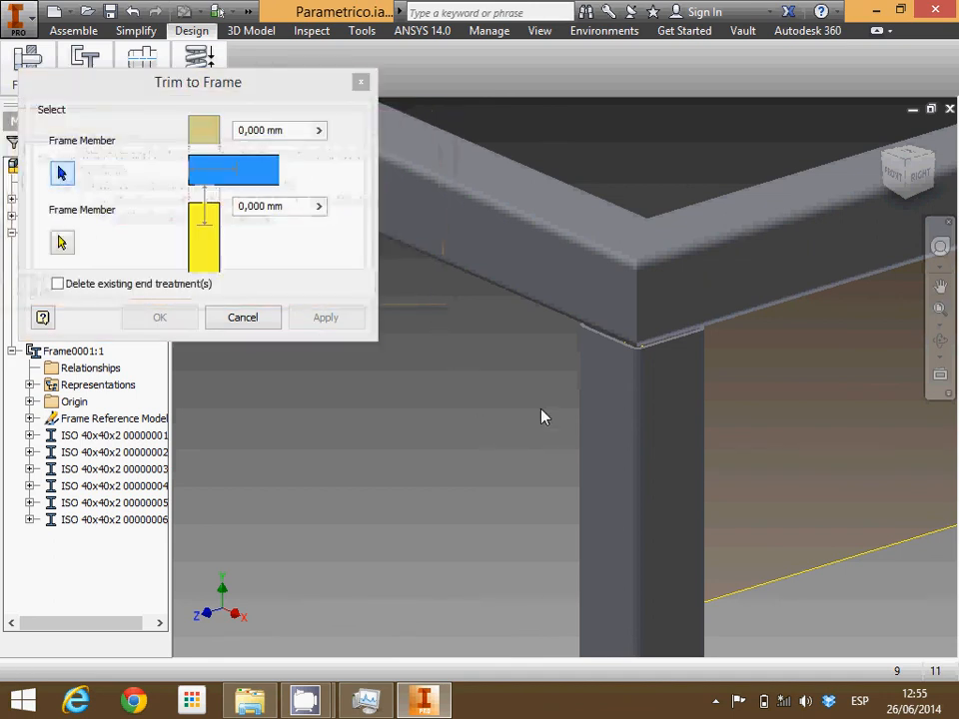
scroll(623, 359, "up", 5)
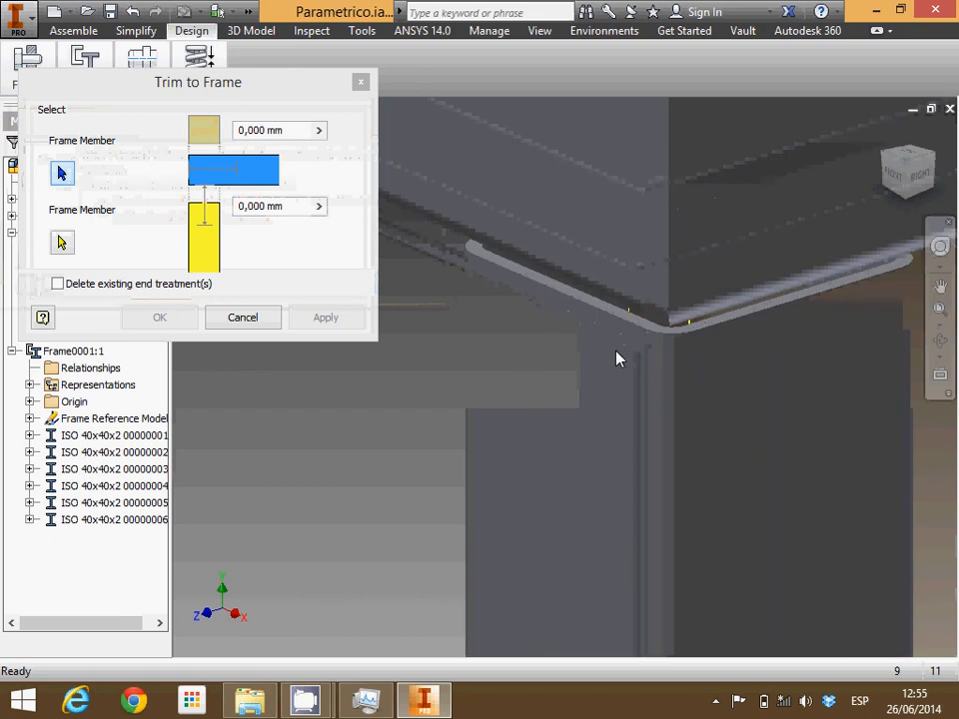
scroll(612, 358, "up", 2)
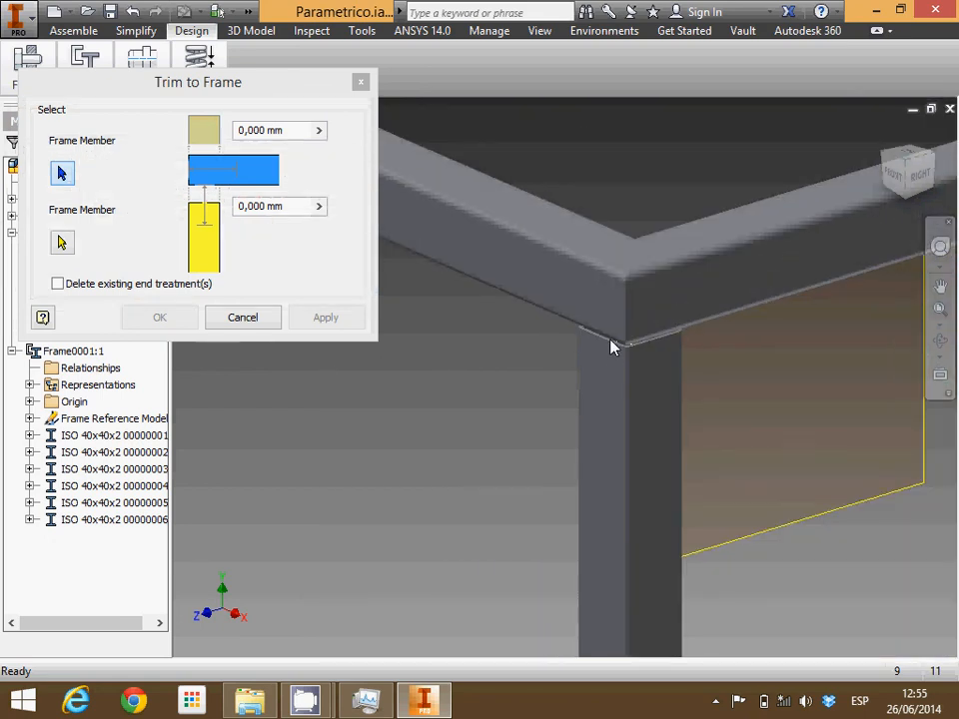
scroll(614, 345, "down", 4)
scroll(721, 374, "up", 2)
scroll(725, 374, "down", 5)
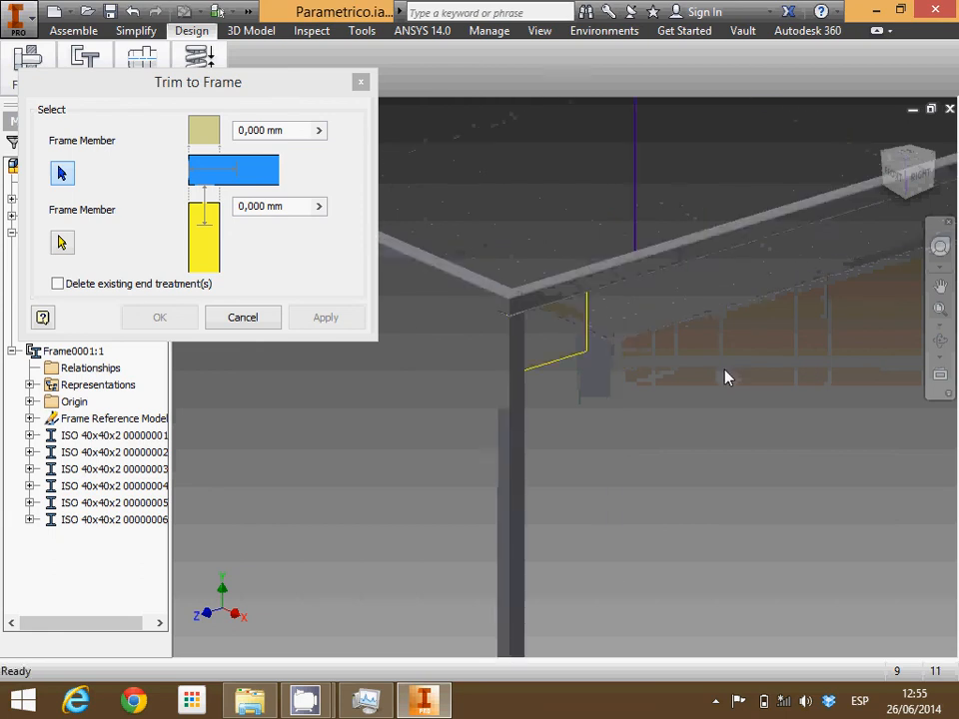
scroll(862, 307, "up", 4)
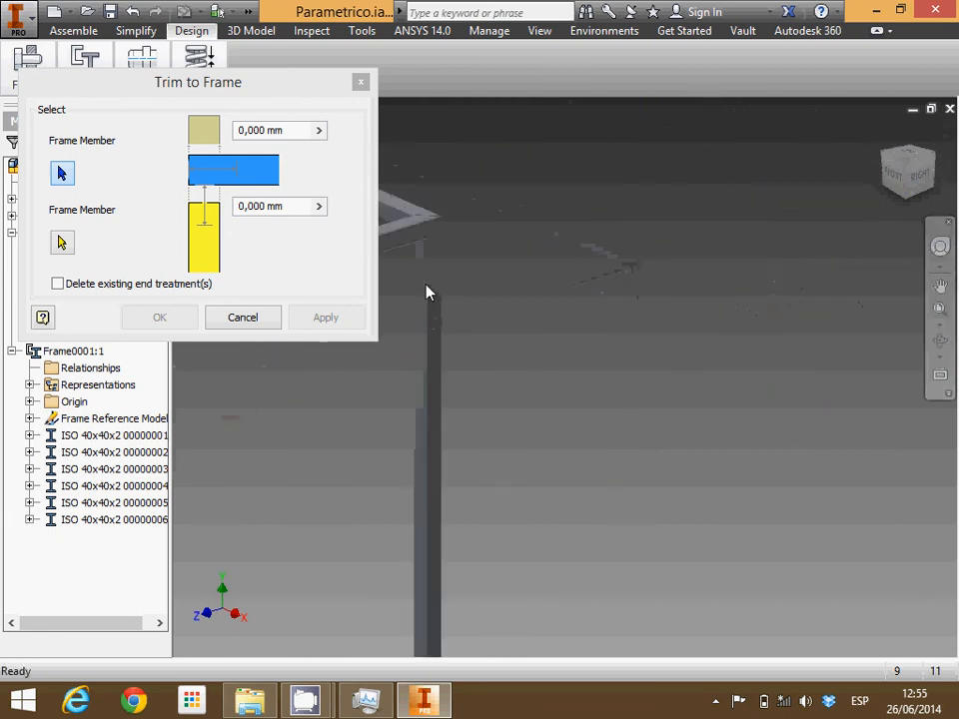
scroll(472, 272, "down", 3)
scroll(422, 244, "up", 3)
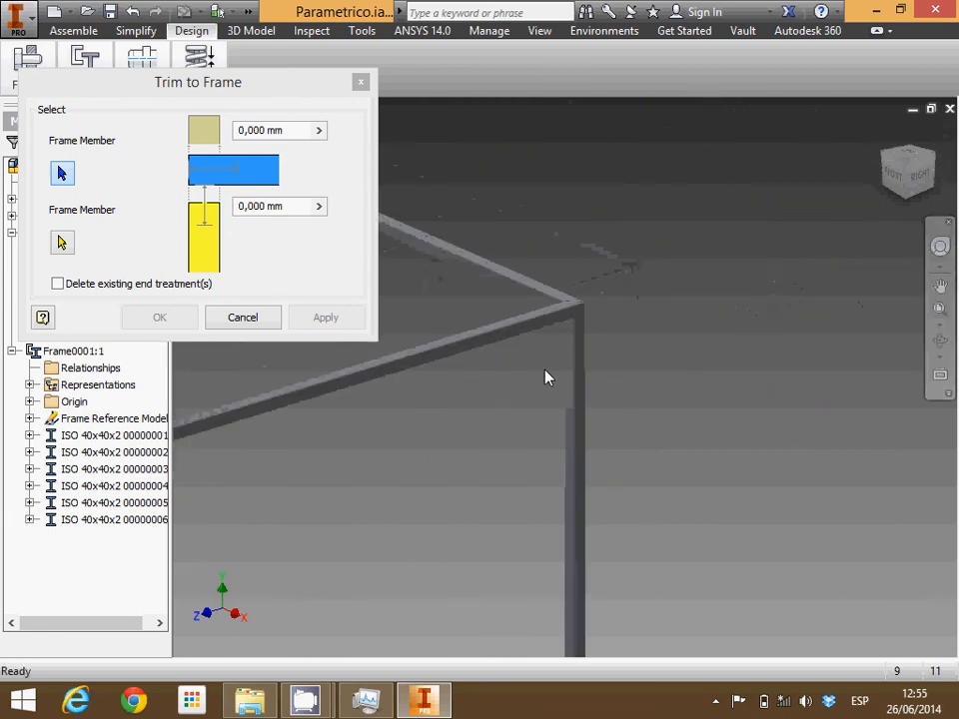
scroll(520, 369, "up", 3)
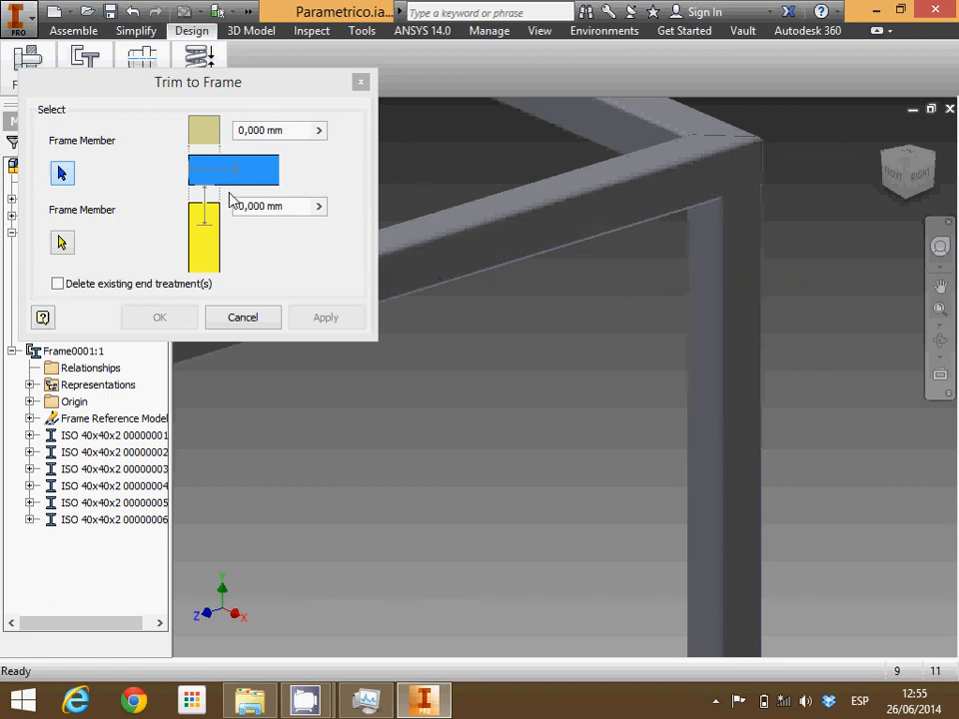
left_click(62, 174)
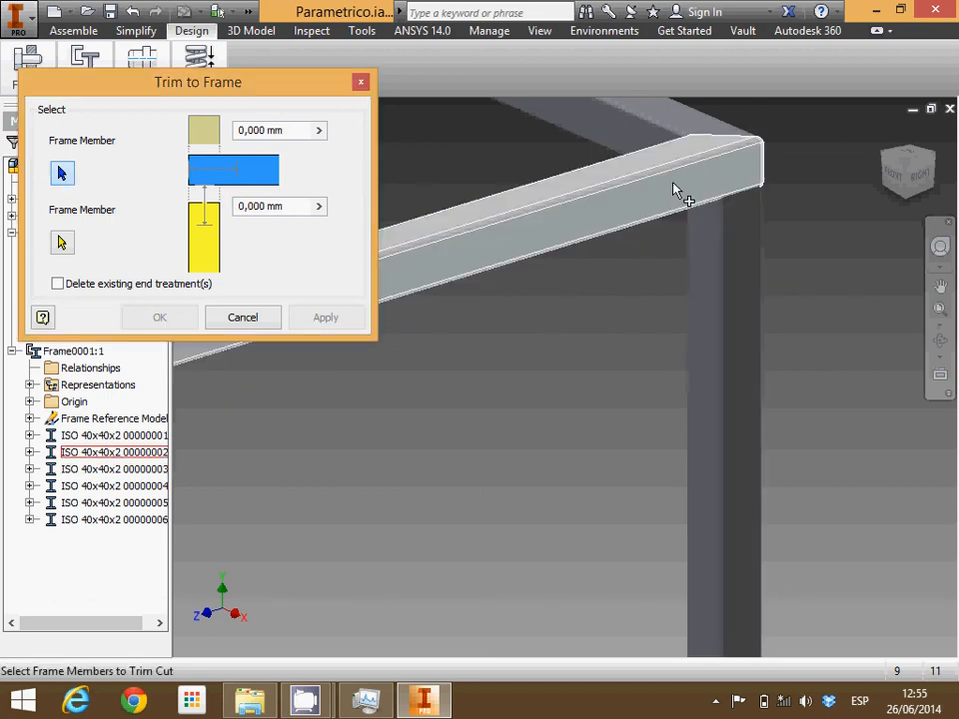
left_click(674, 190)
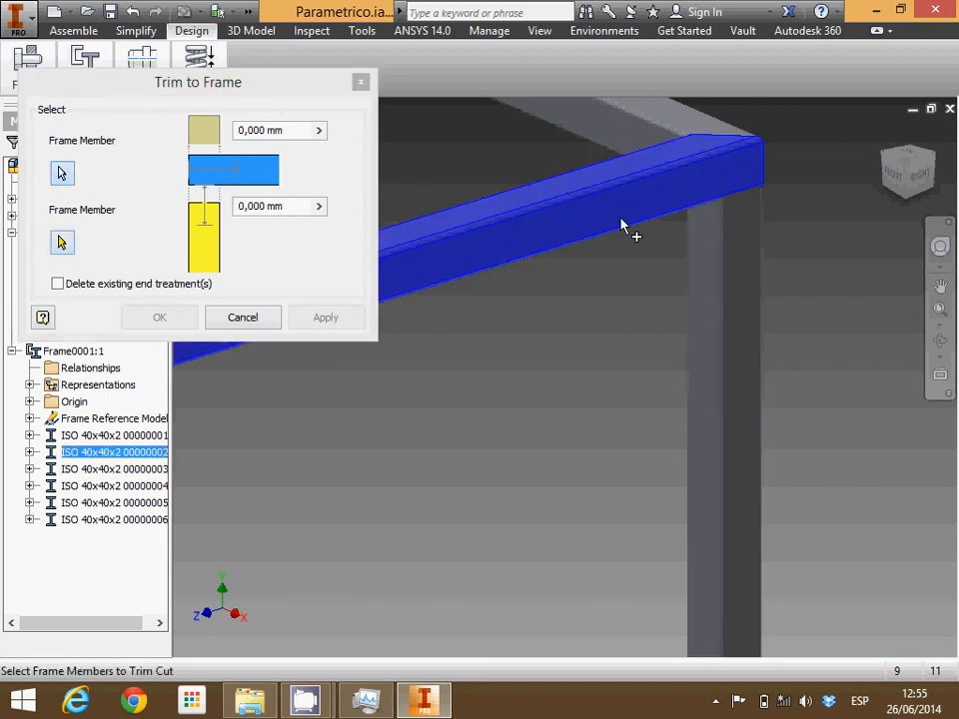
left_click(714, 343)
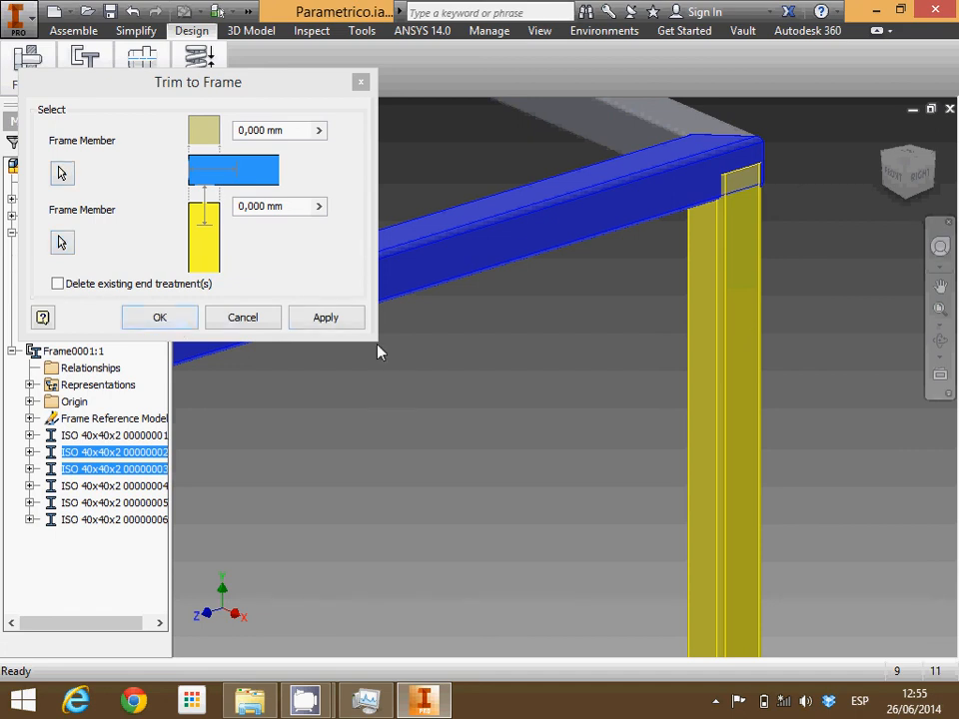
left_click(354, 326)
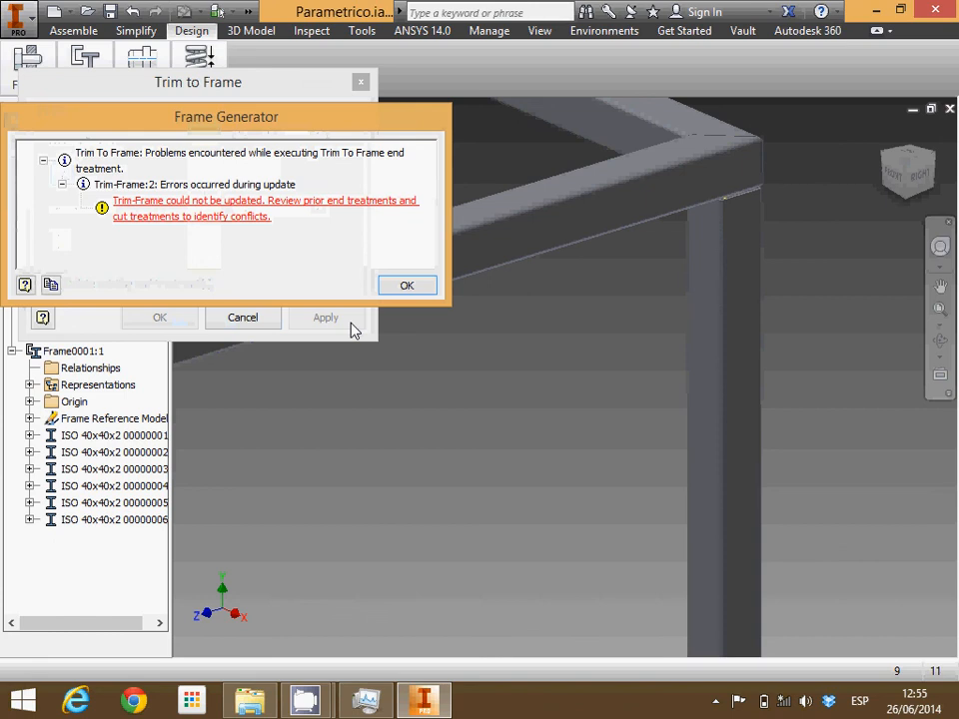
left_click(407, 286)
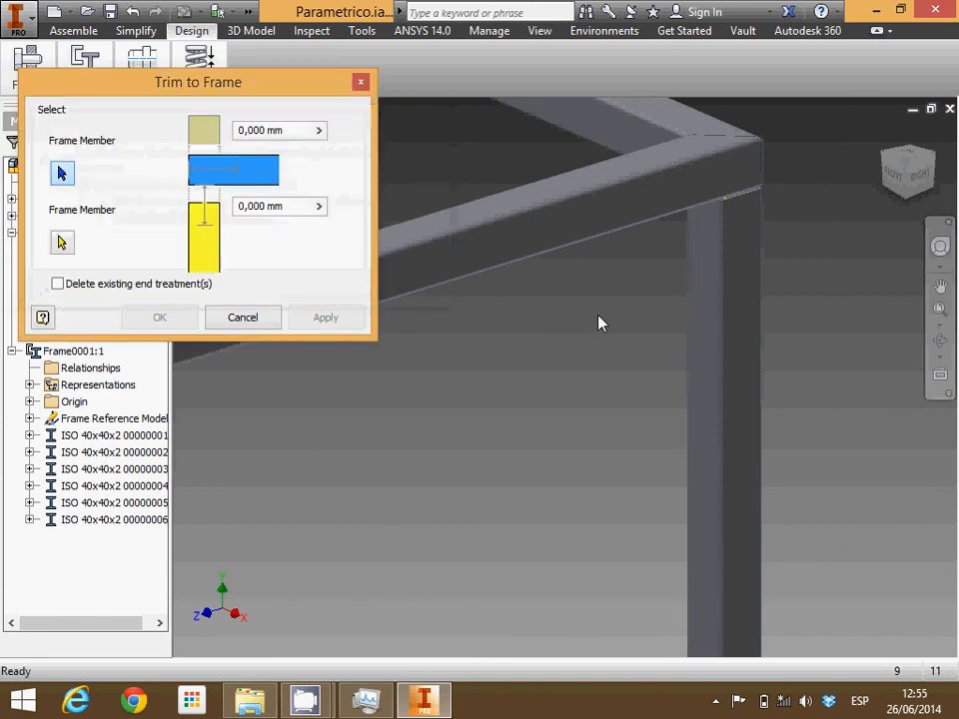
Examine the leg joints at the right-hand and nearest tabletop corners, and leave Trim to Frame
scroll(601, 309, "down", 2)
scroll(669, 172, "up", 3)
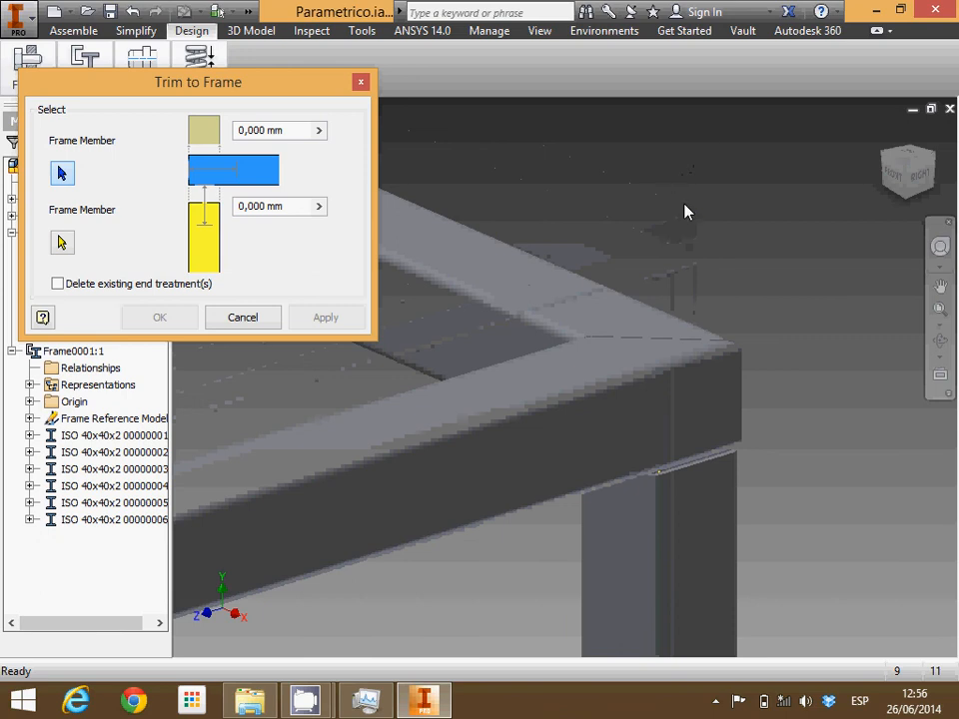
scroll(685, 211, "down", 3)
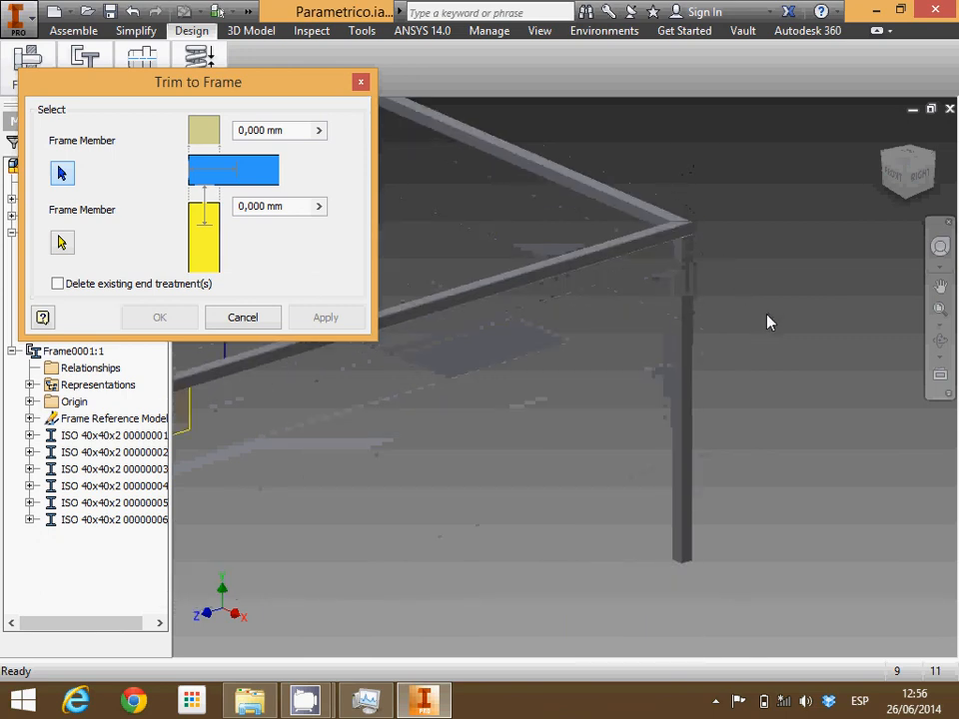
scroll(768, 320, "down", 3)
middle_click_drag(768, 321, 865, 342)
scroll(447, 364, "up", 3)
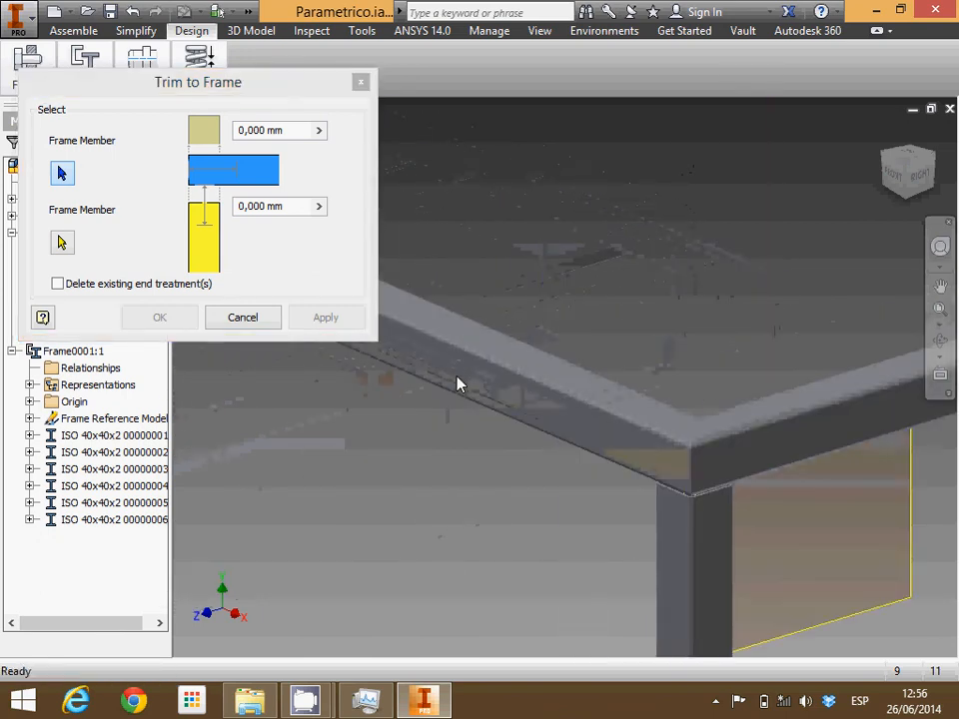
scroll(548, 455, "up", 2)
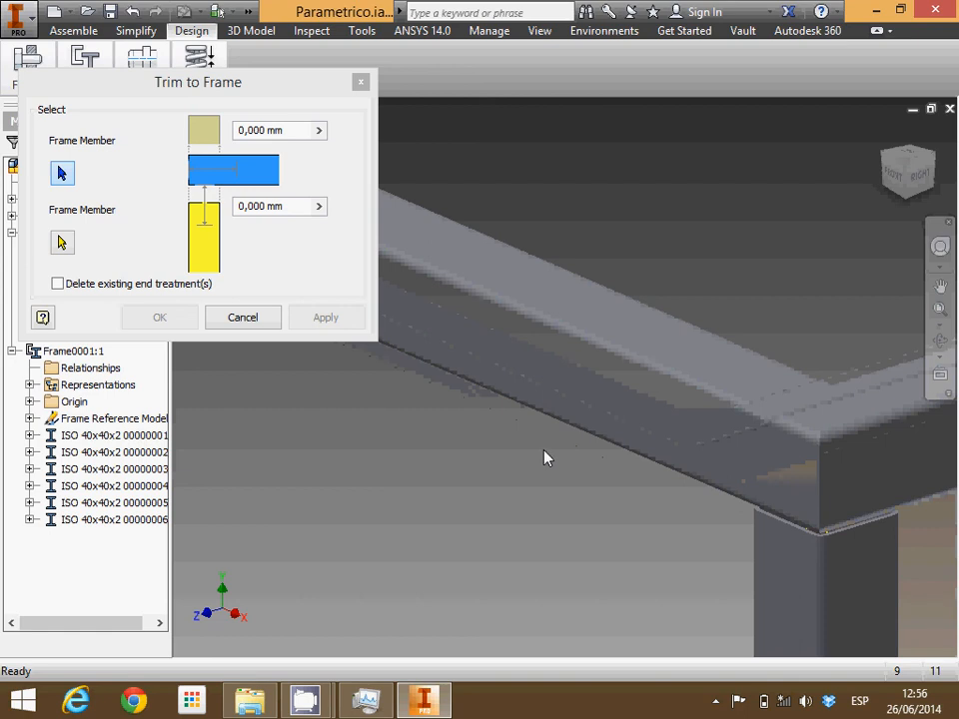
scroll(685, 518, "up", 3)
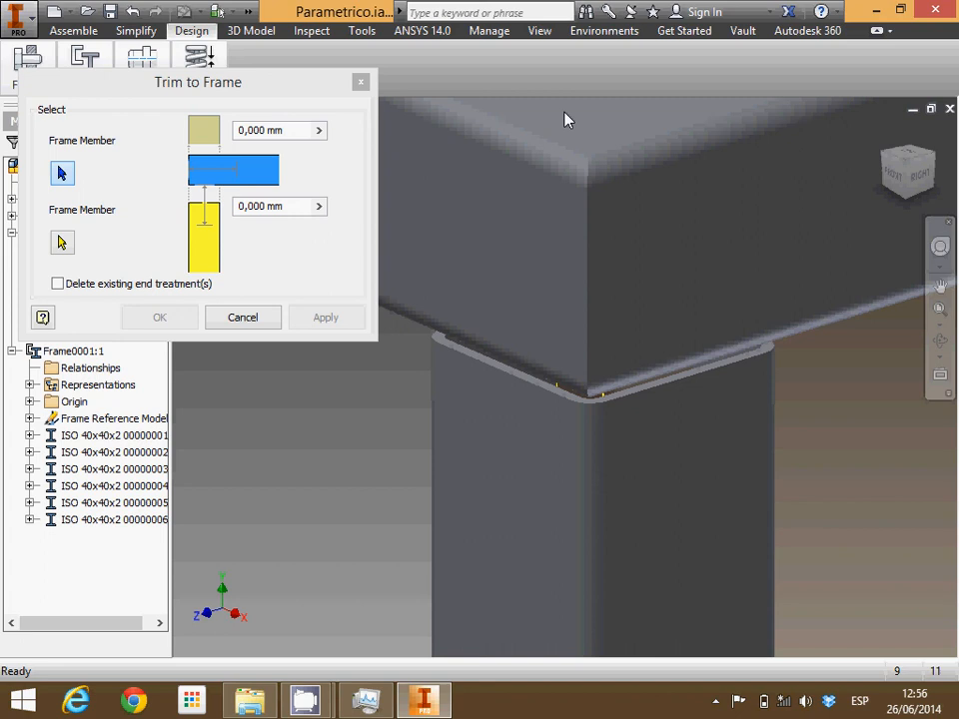
scroll(612, 162, "up", 5)
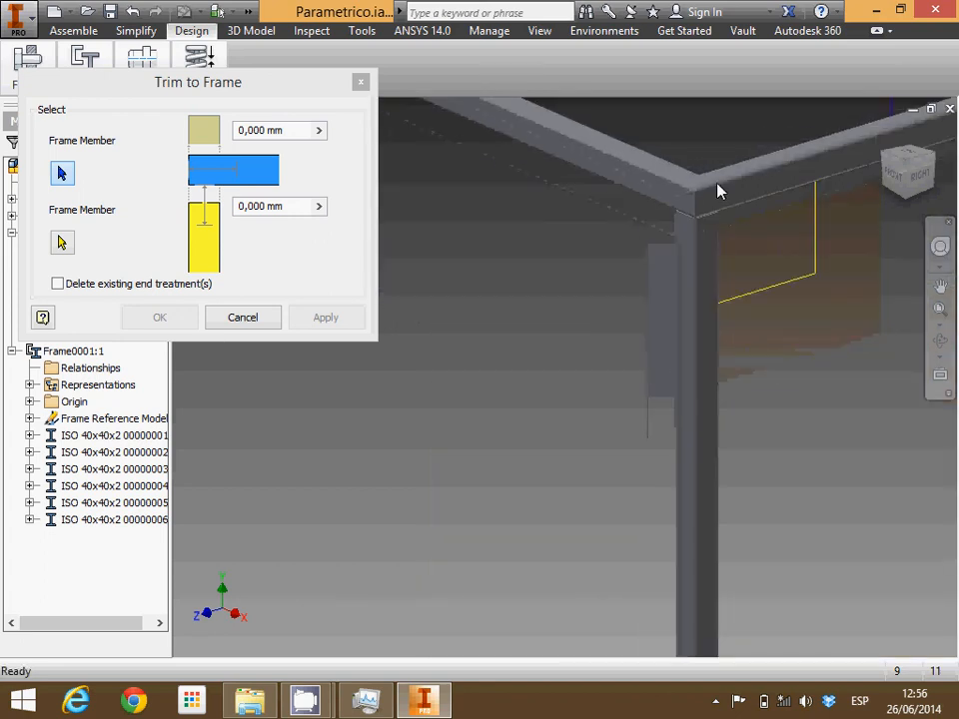
left_click(264, 318)
scroll(574, 316, "up", 5)
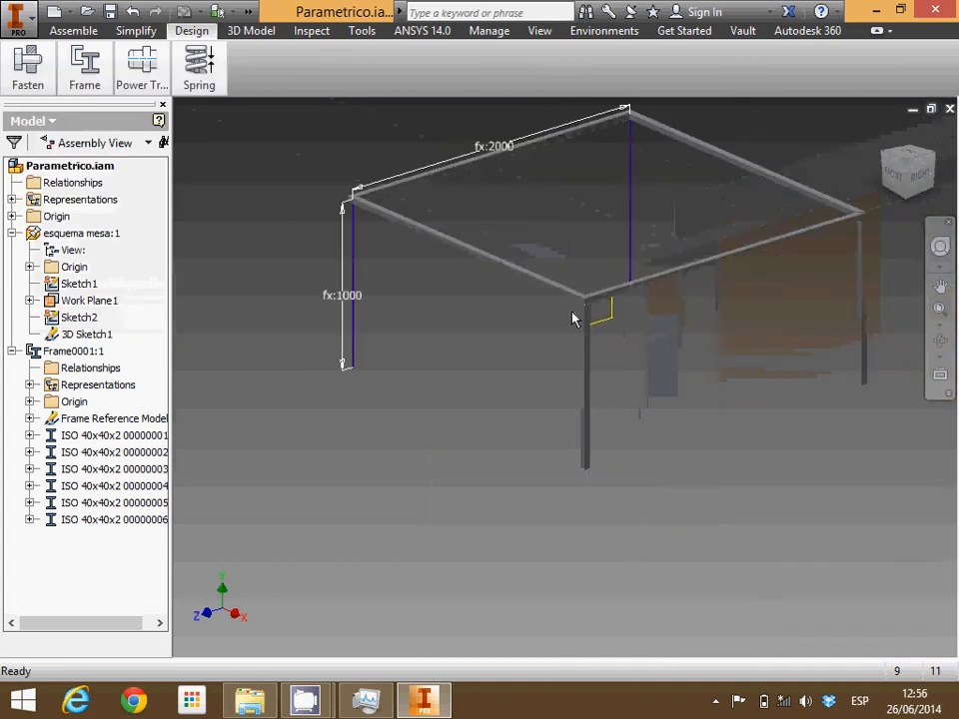
Insert ISO 4019 square 40x40x2 mild steel tubes on the two remaining vertical leg lines, accepting the default member names
scroll(588, 200, "down", 3)
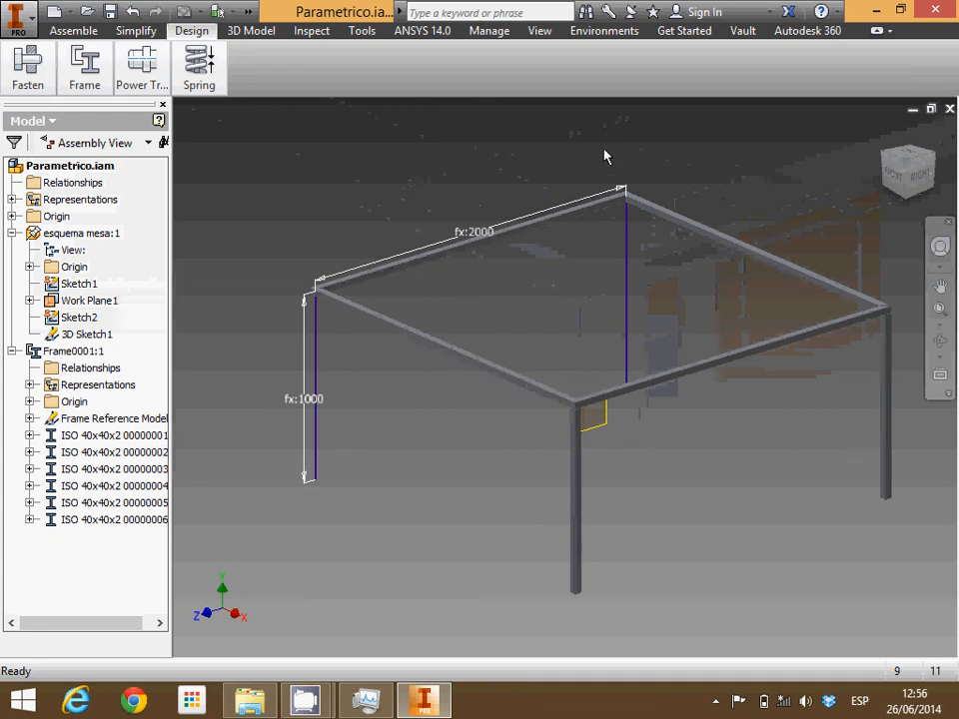
scroll(606, 154, "down", 5)
scroll(608, 154, "up", 5)
scroll(623, 379, "down", 4)
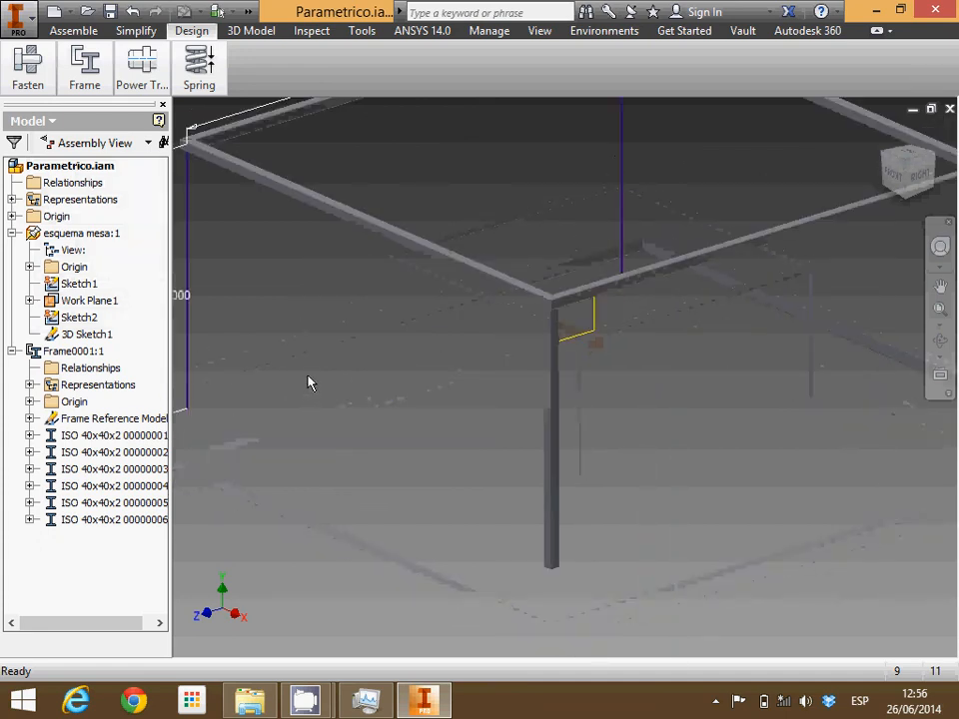
scroll(319, 380, "up", 4)
scroll(255, 324, "down", 4)
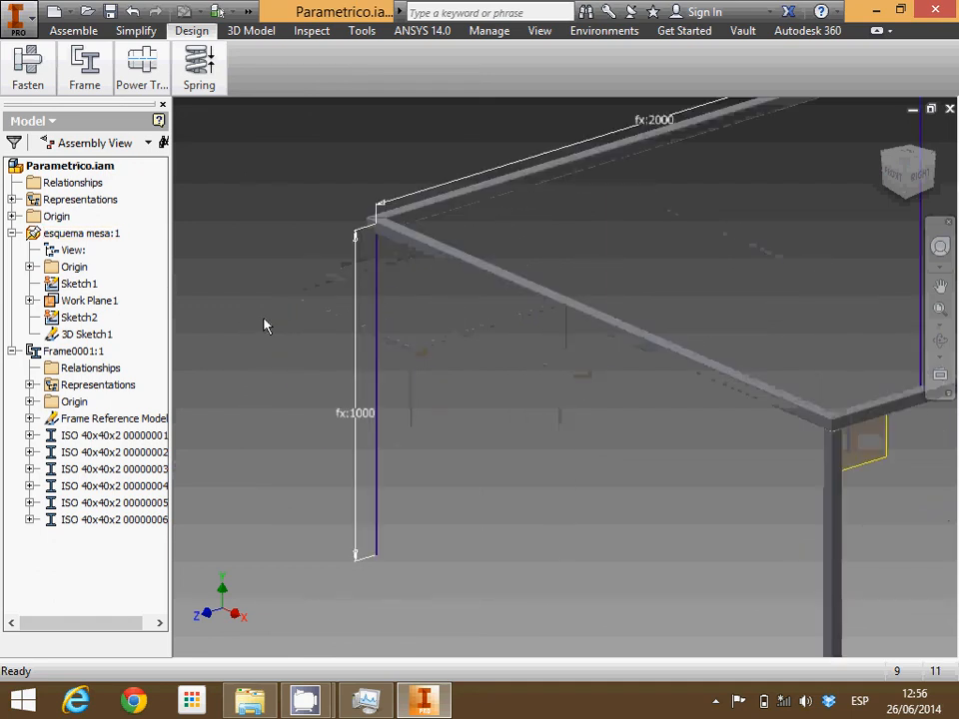
left_click(80, 65)
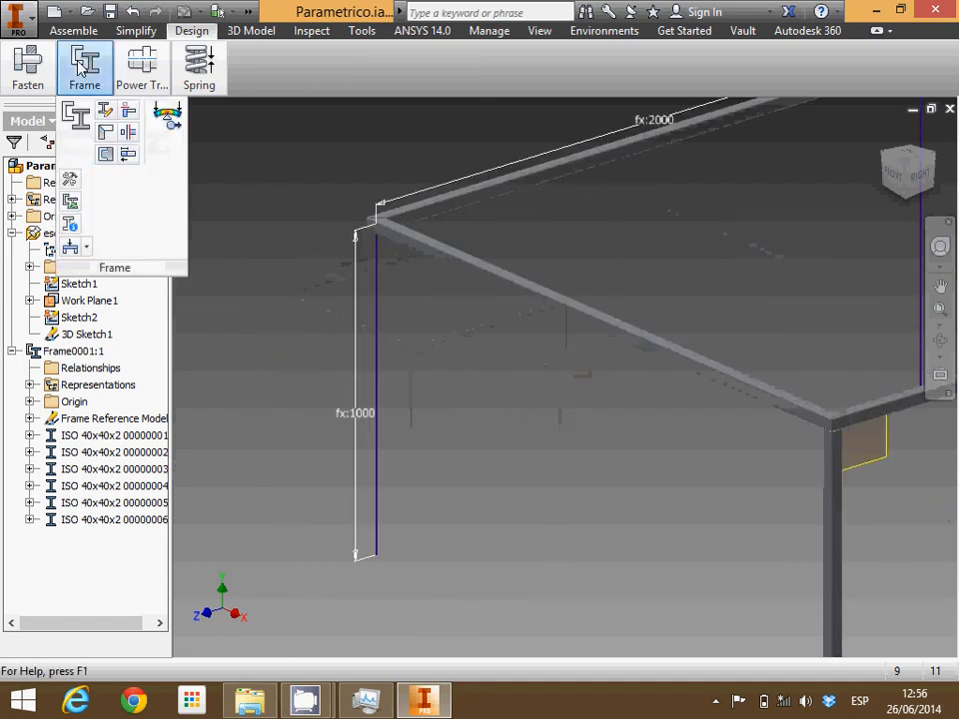
left_click(76, 114)
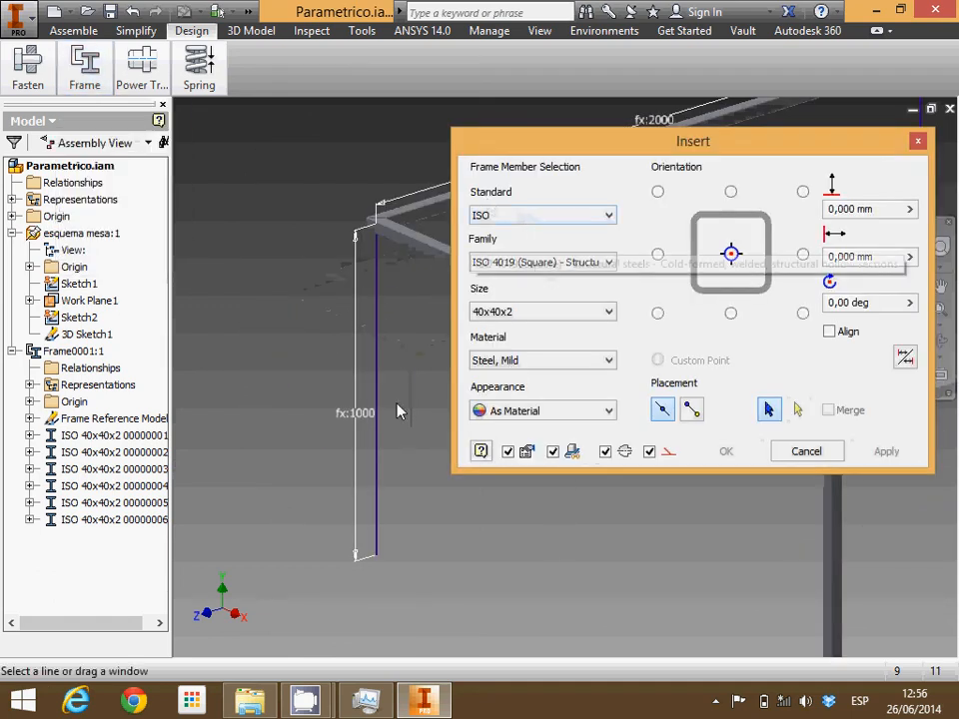
left_click(380, 401)
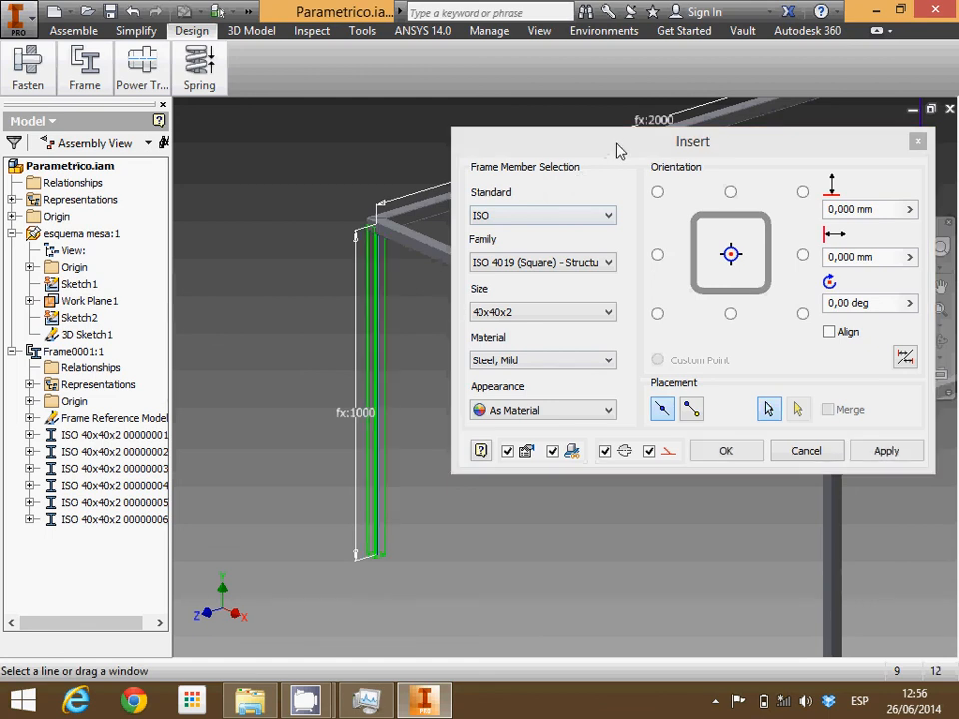
left_click_drag(619, 149, 123, 213)
scroll(653, 239, "up", 5)
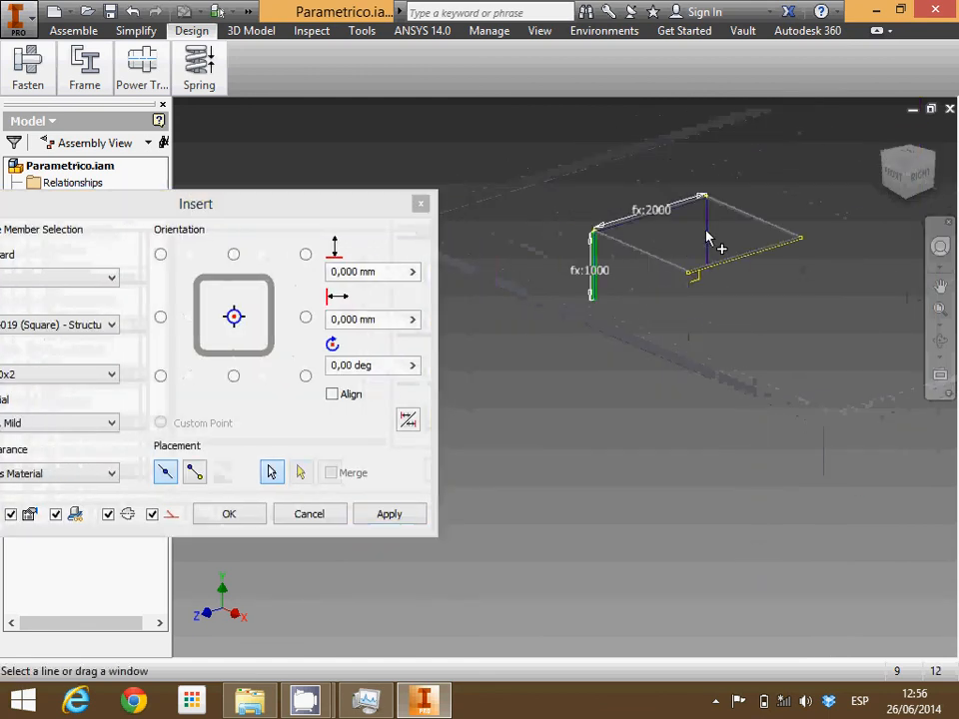
left_click(707, 237)
left_click(229, 513)
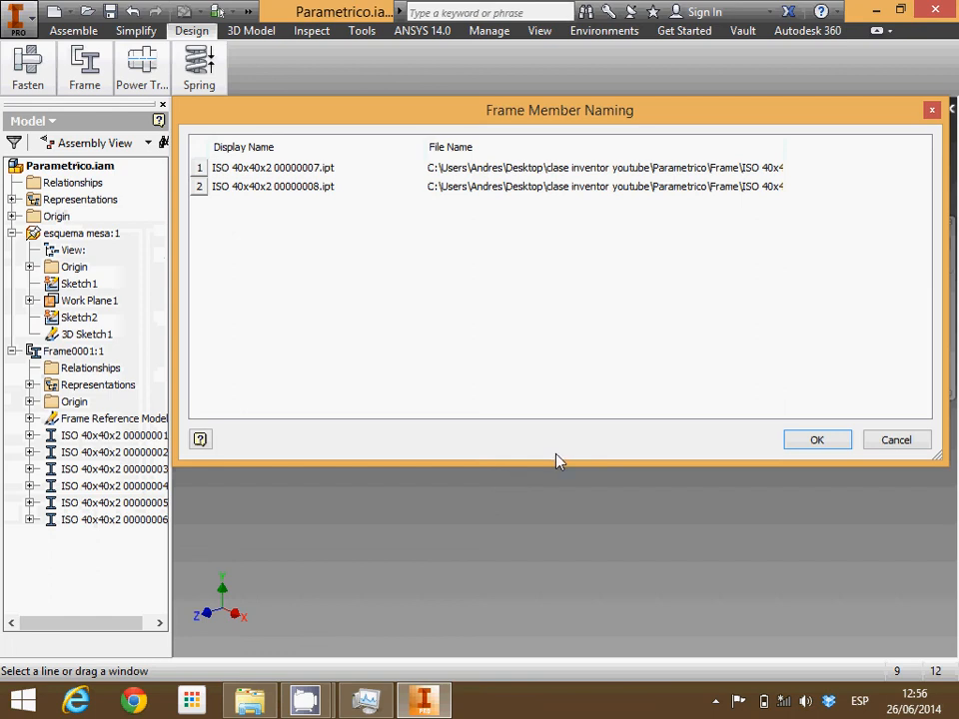
left_click(827, 441)
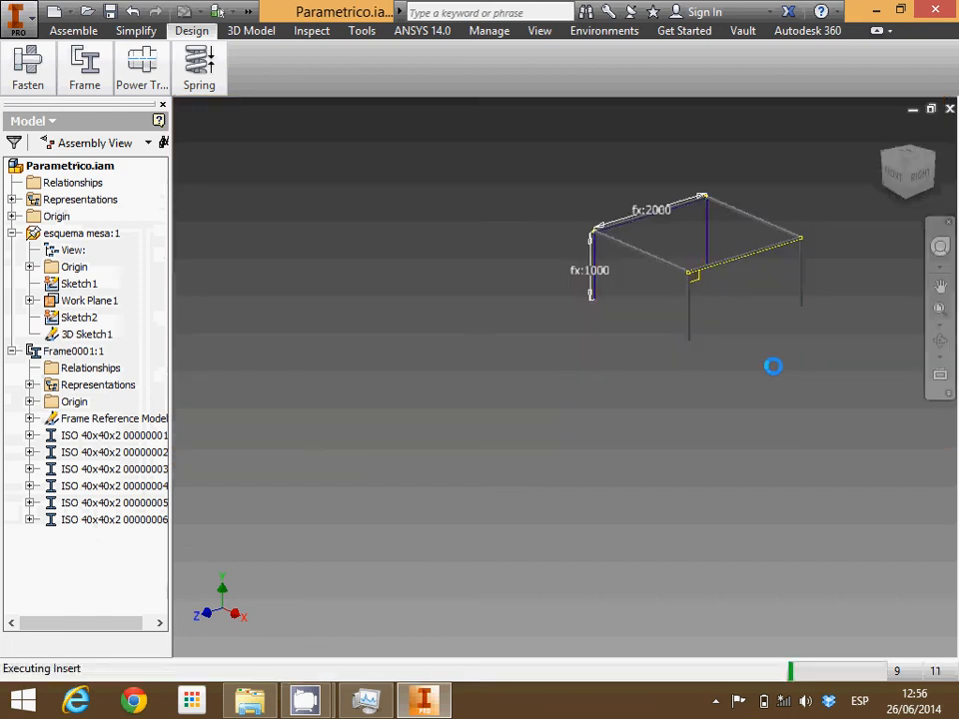
scroll(704, 235, "down", 2)
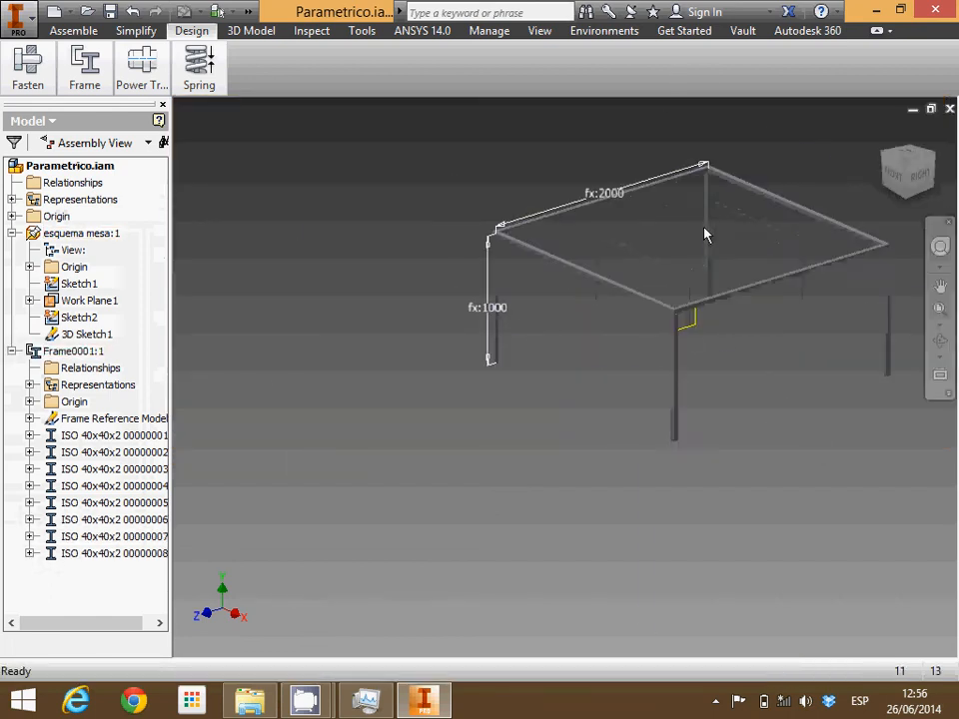
scroll(704, 235, "down", 2)
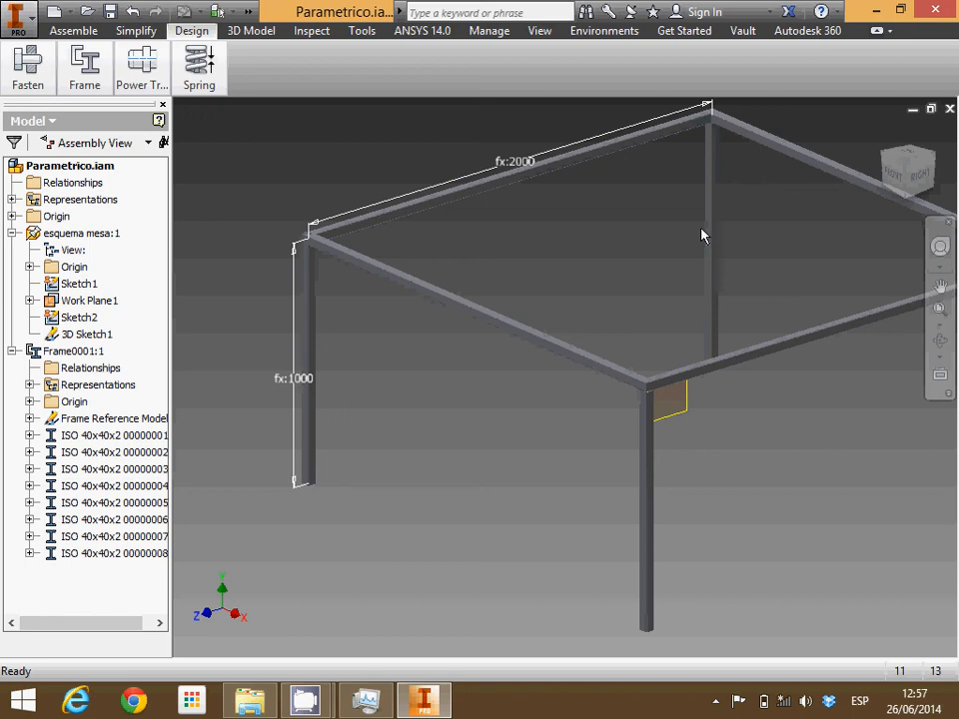
Edit the "esquema mesa" part in place within the assembly and open its parameter table
left_click(79, 235)
right_click(79, 242)
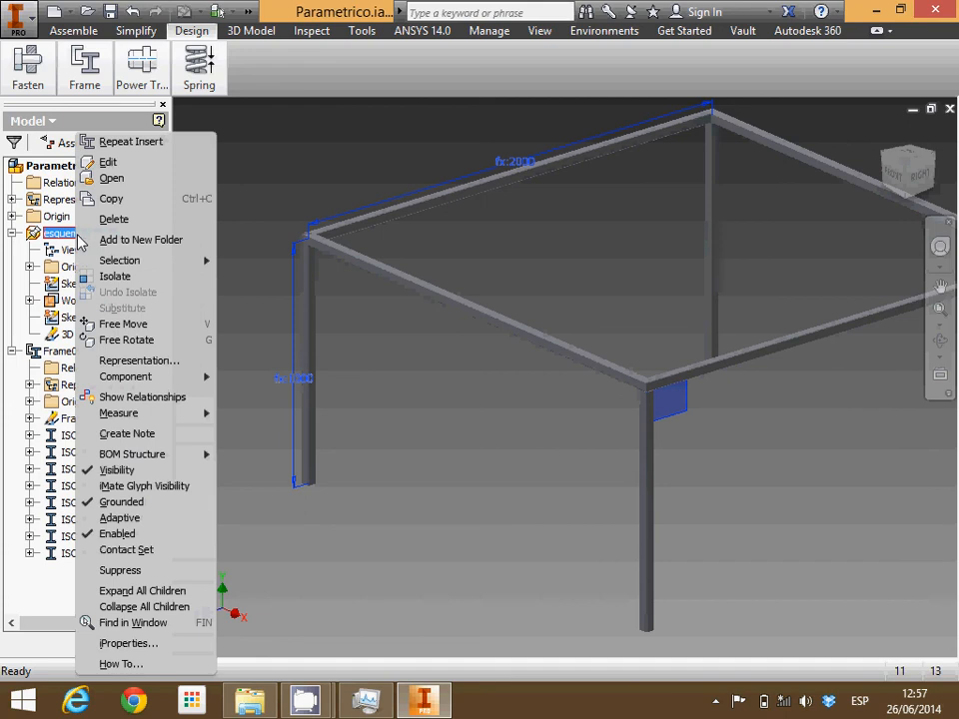
left_click(126, 163)
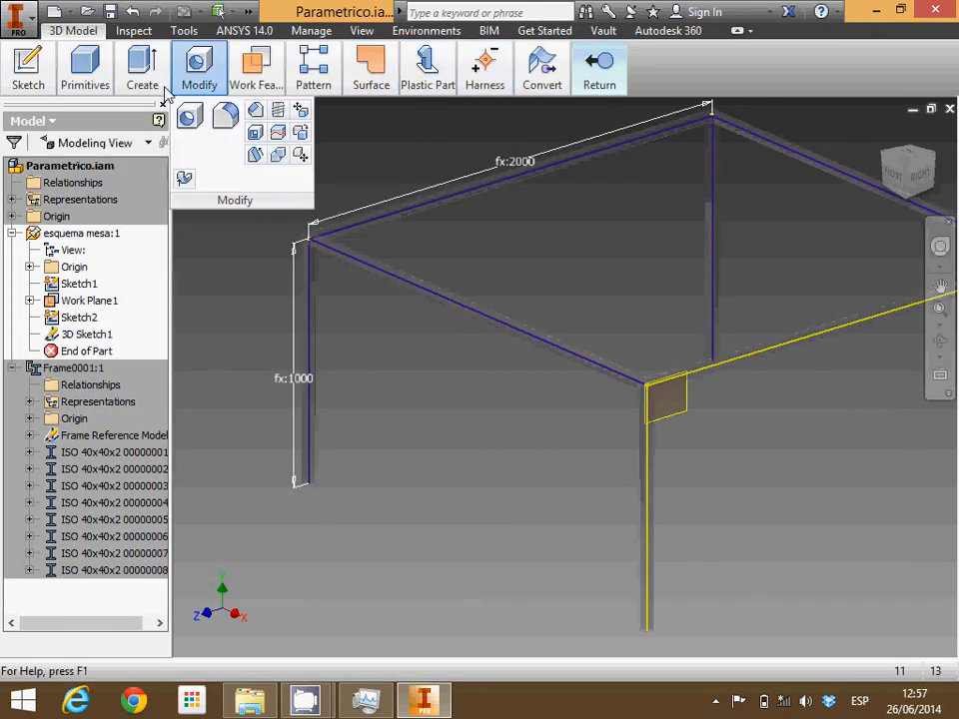
left_click(312, 30)
left_click(84, 84)
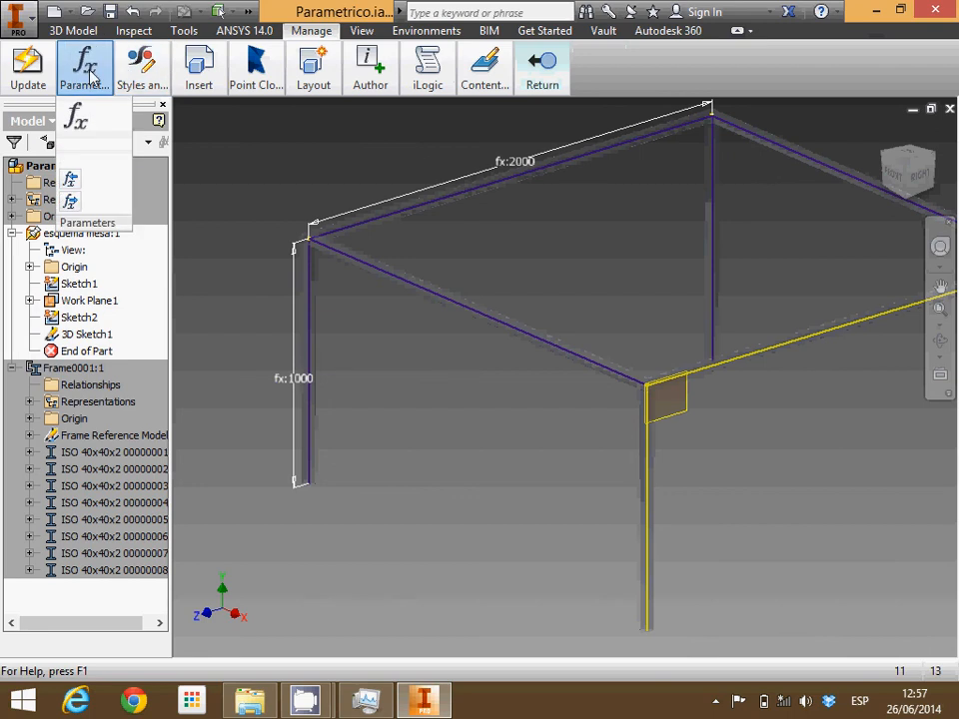
left_click(84, 126)
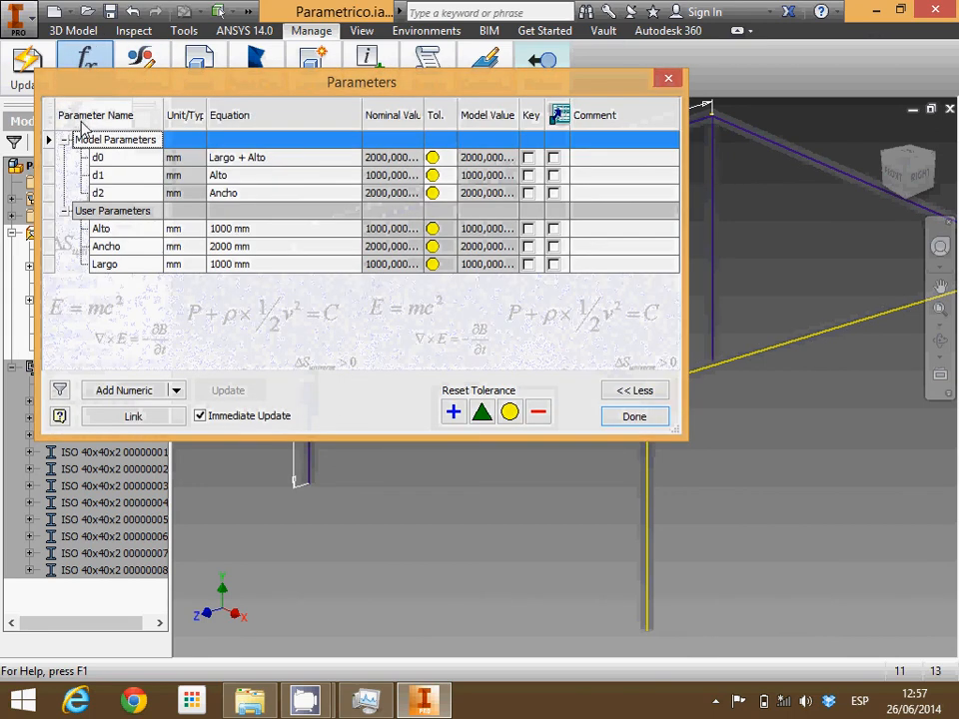
Set the user parameters Alto, Ancho and Largo to 500 mm each and close the parameter table
left_click(264, 232)
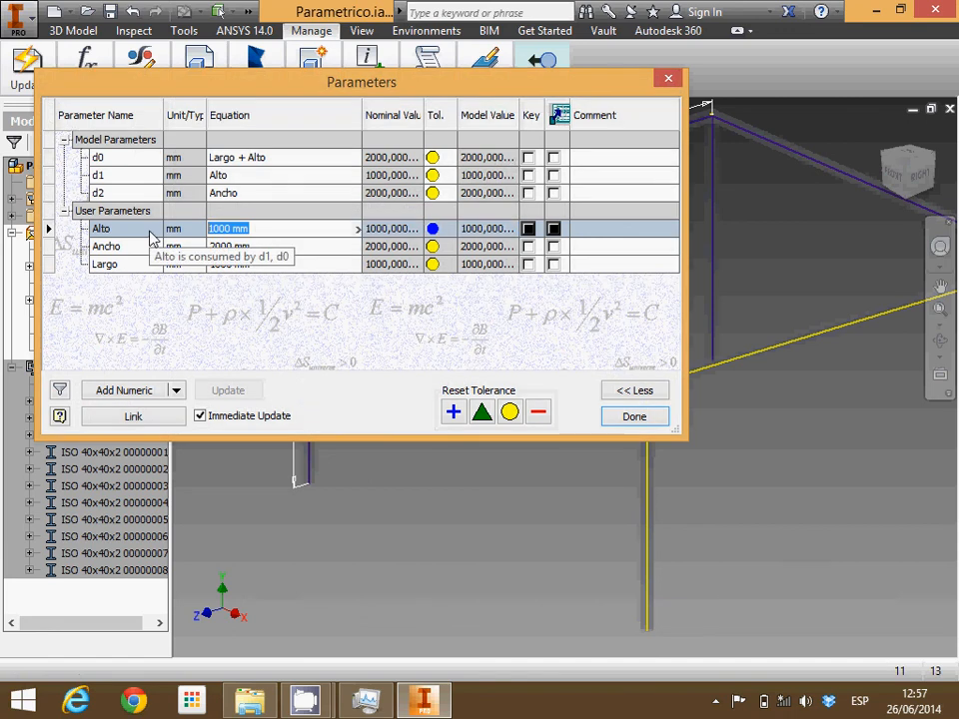
type("500")
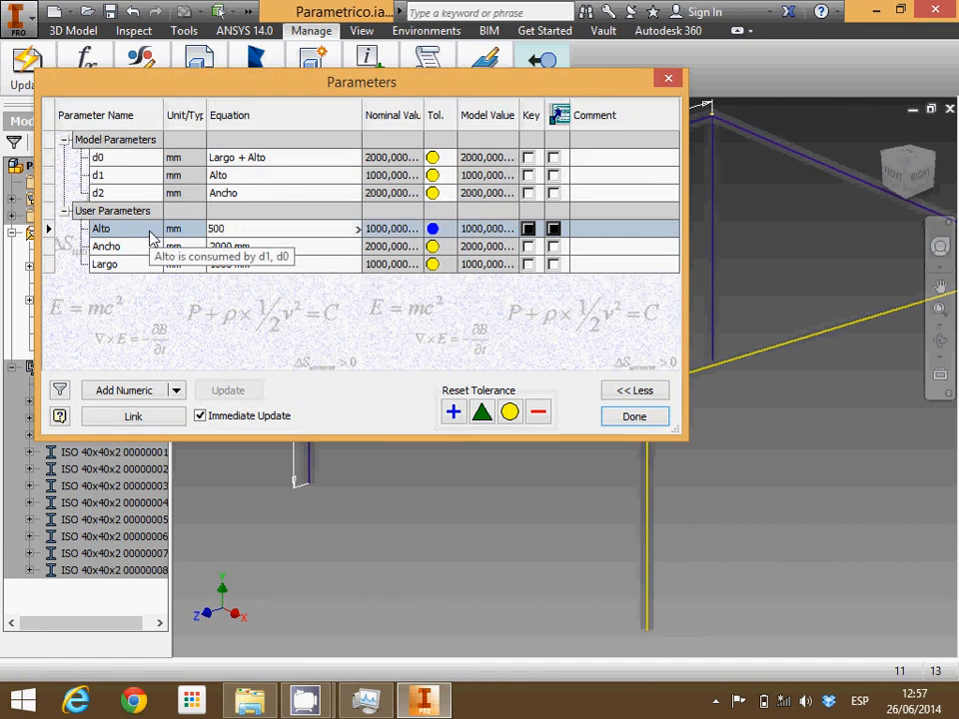
left_click(257, 246)
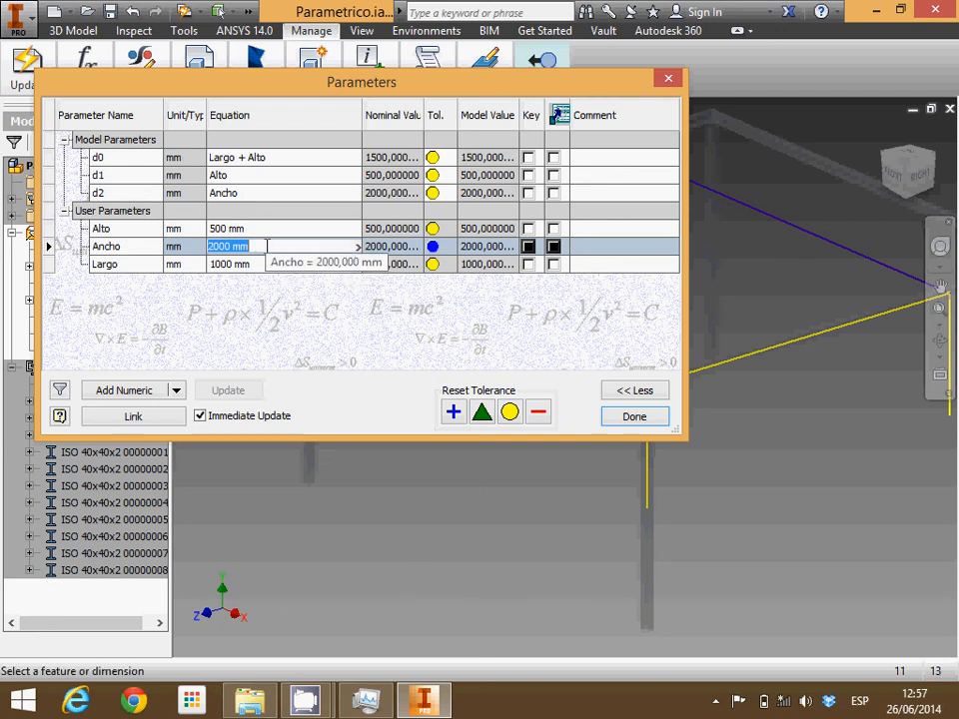
type("500")
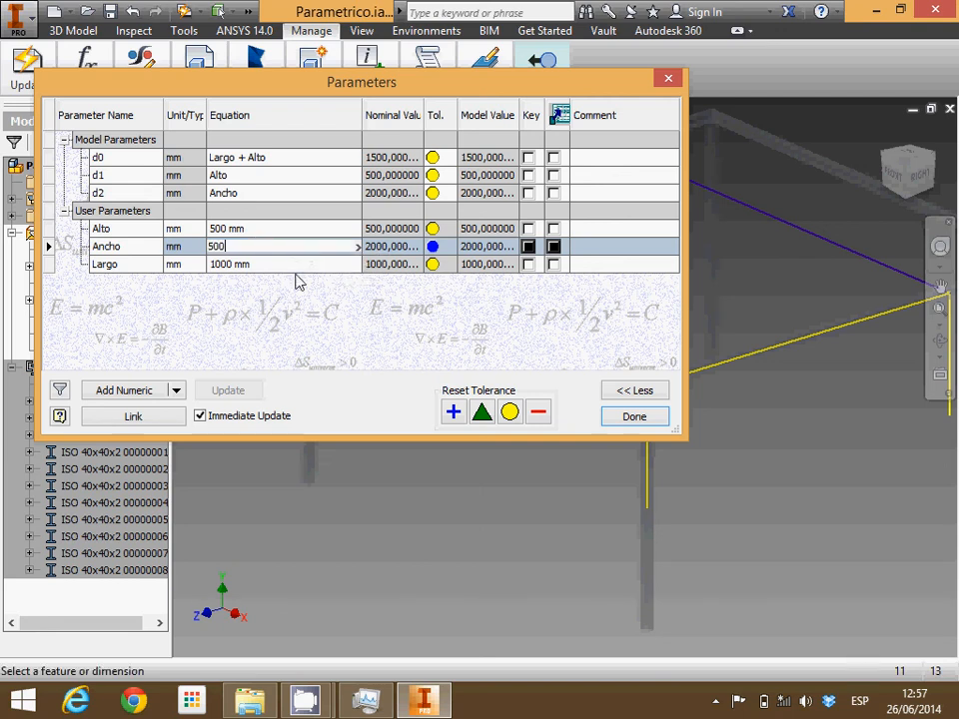
left_click(289, 265)
type("5")
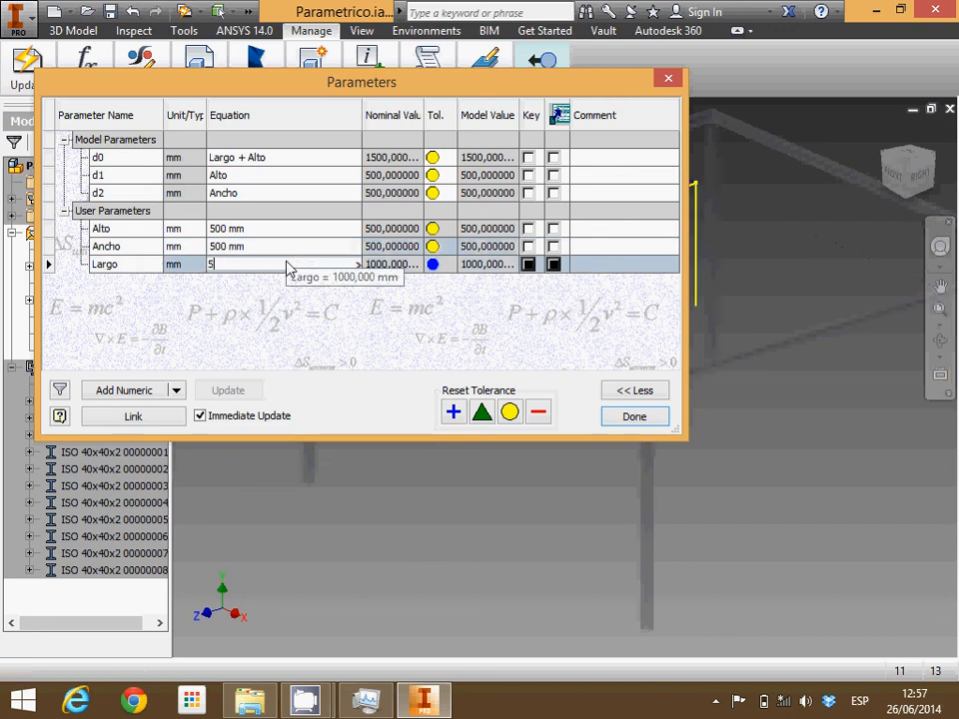
type("00")
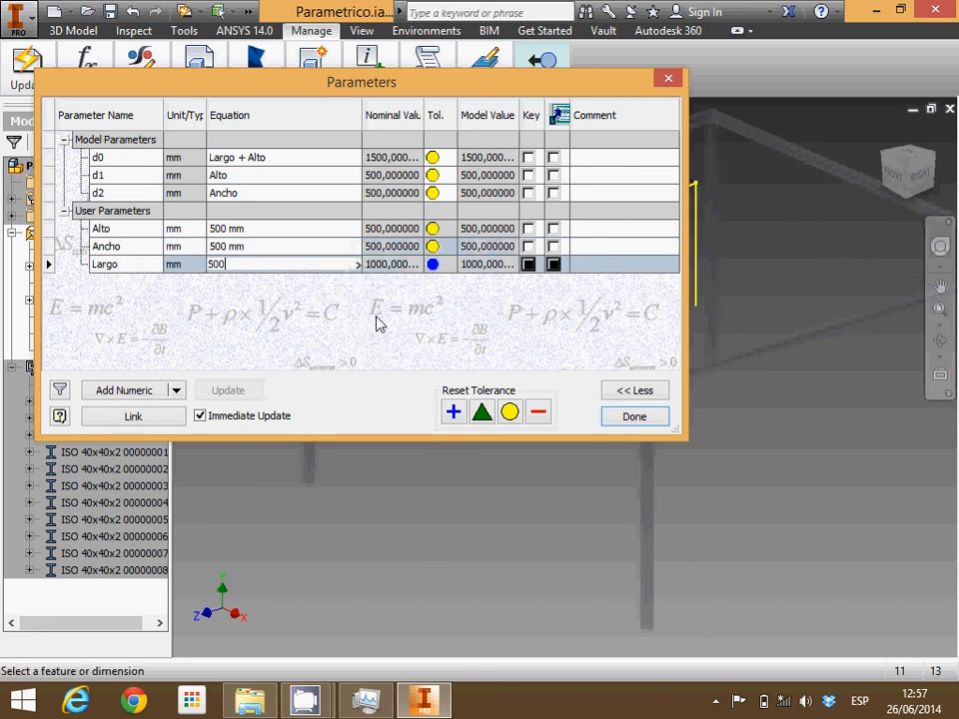
left_click(634, 418)
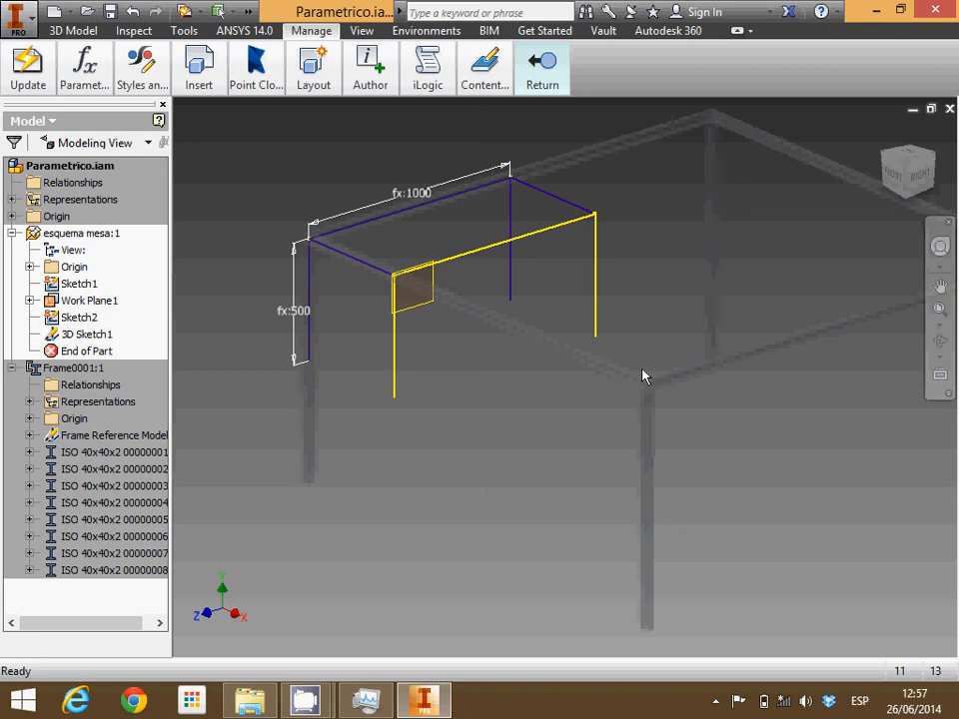
Update the model so the tubes follow the resized wireframe, and return to the assembly
left_click(28, 85)
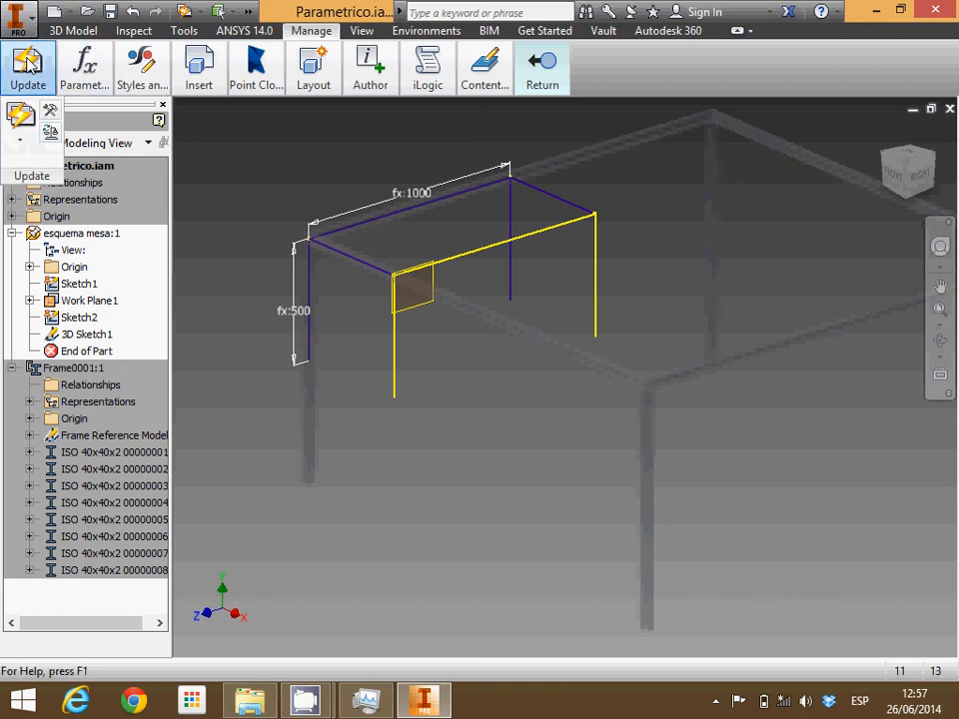
left_click(17, 126)
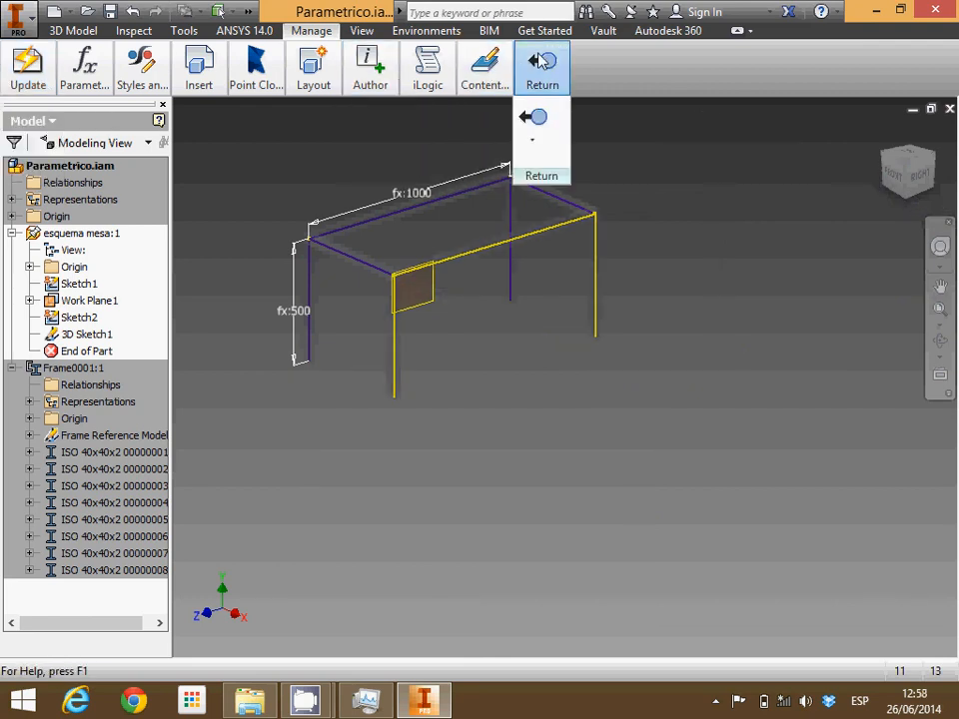
left_click(540, 113)
scroll(375, 150, "down", 5)
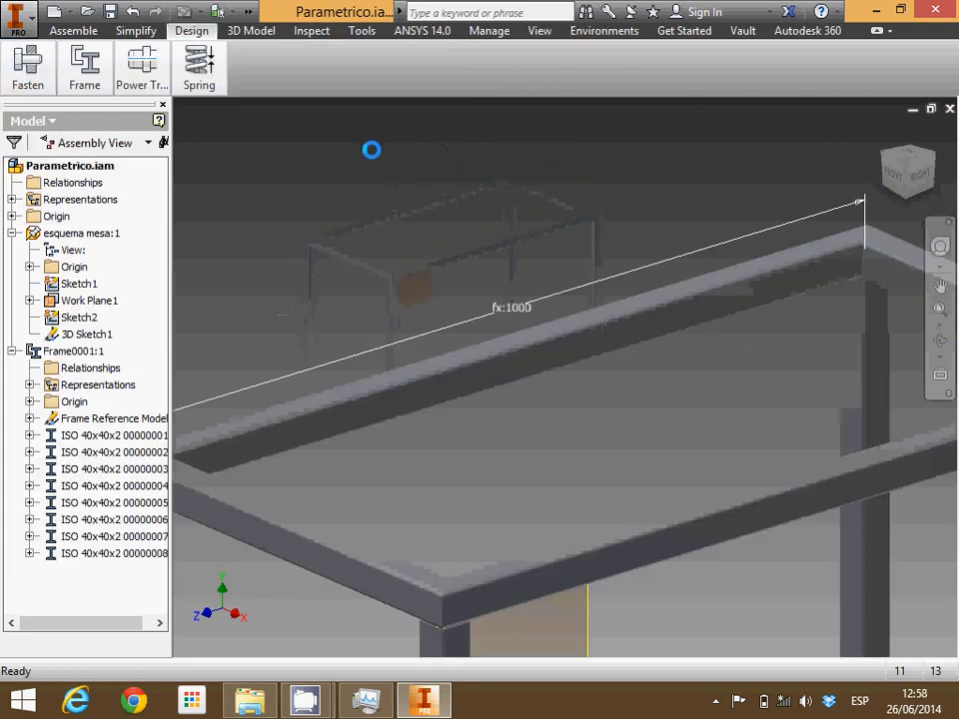
scroll(390, 163, "up", 5)
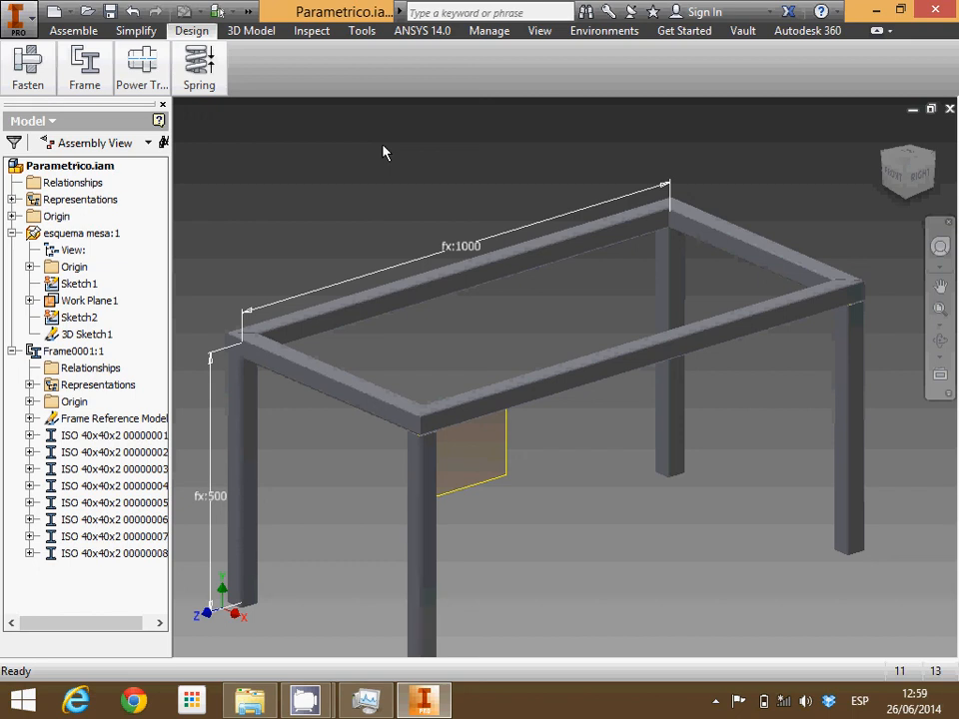
scroll(578, 440, "up", 3)
scroll(579, 449, "down", 3)
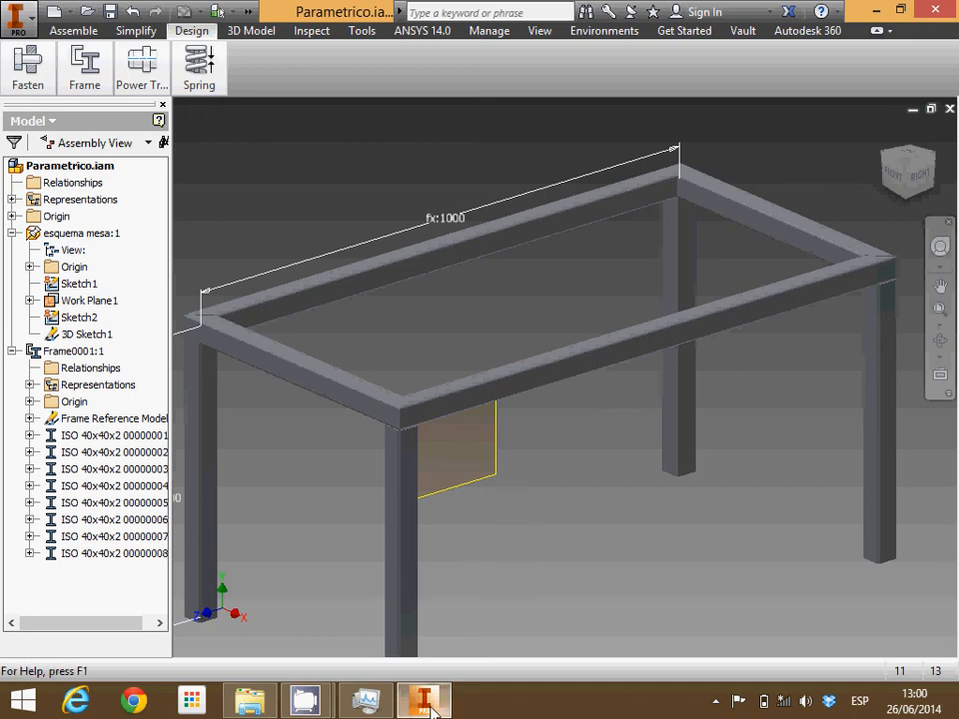
mouse_move(424, 707)
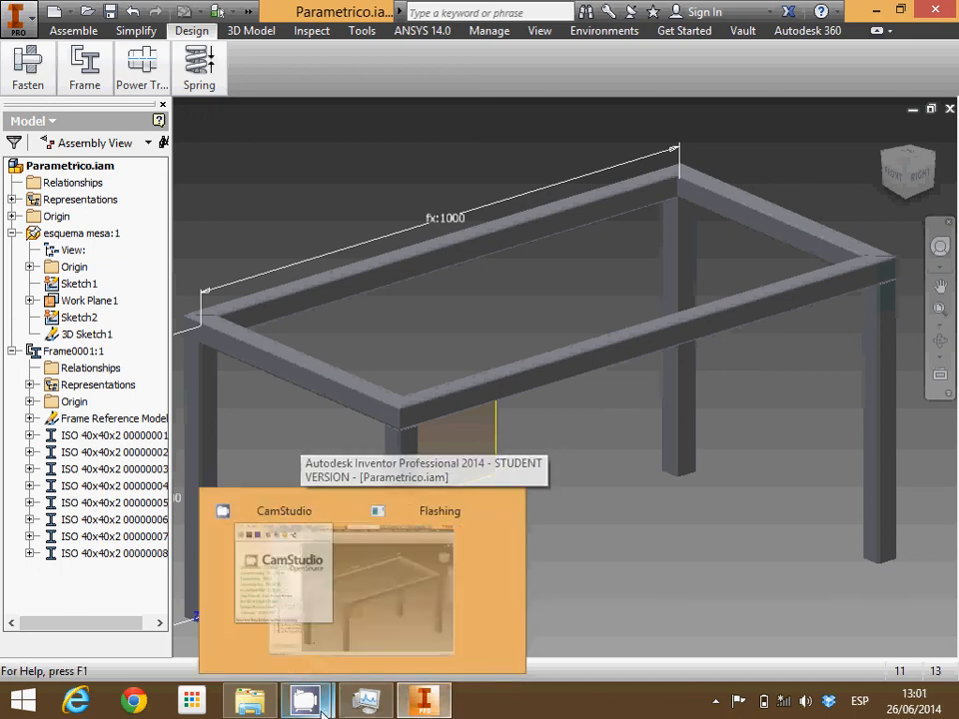
left_click(296, 638)
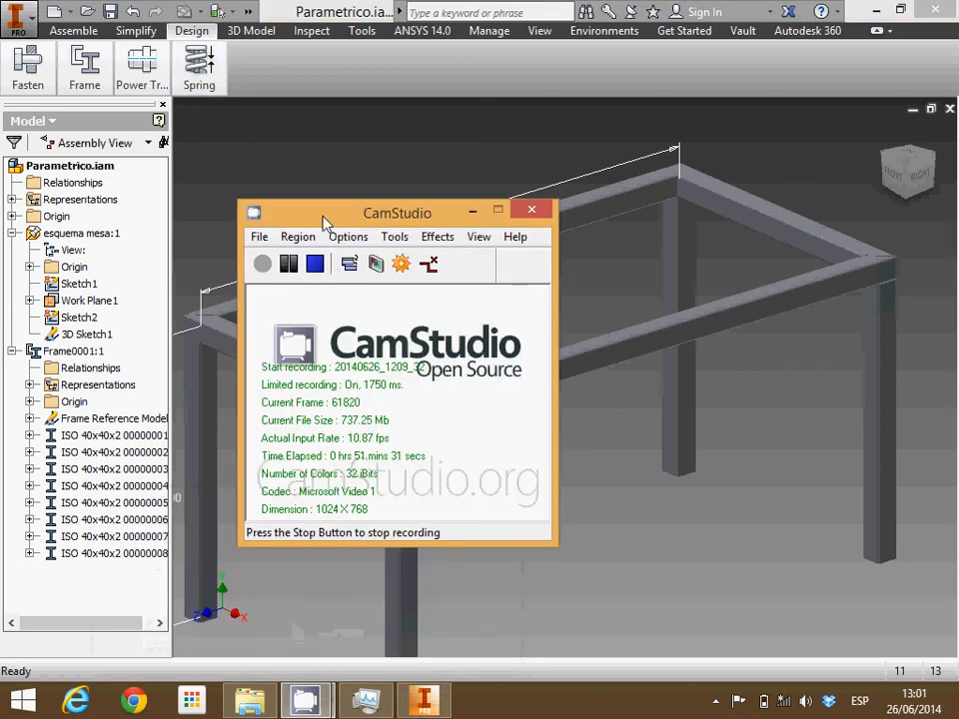